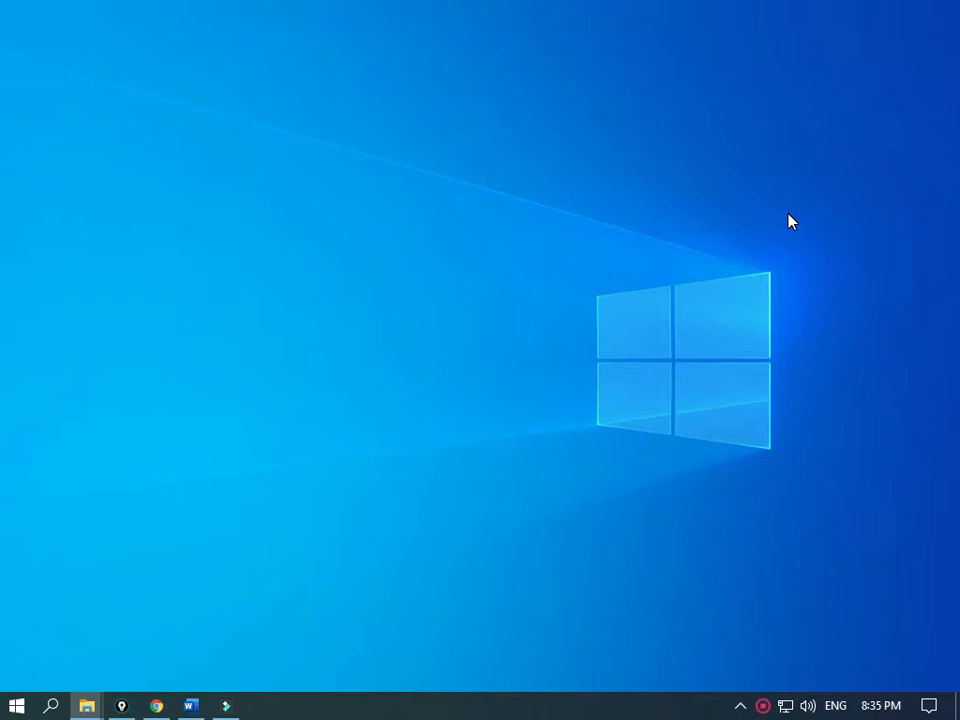
# Step: Bring the Word exercise document onto the screen and scroll through the questions
pyautogui.click(9, 234)
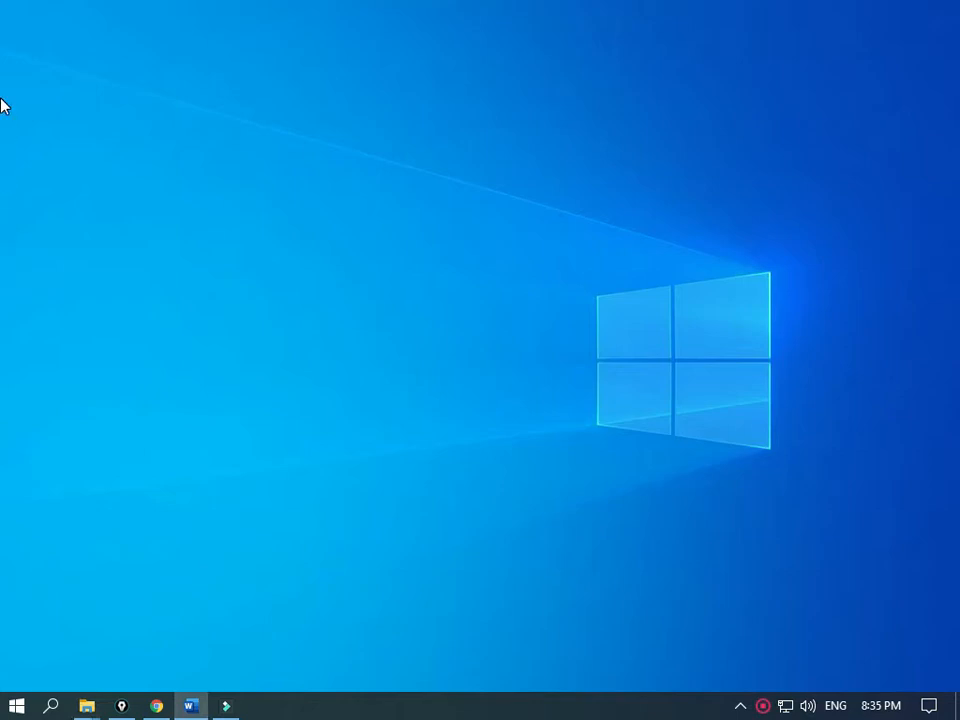
pyautogui.moveTo(4, 112); pyautogui.dragTo(332, 41)
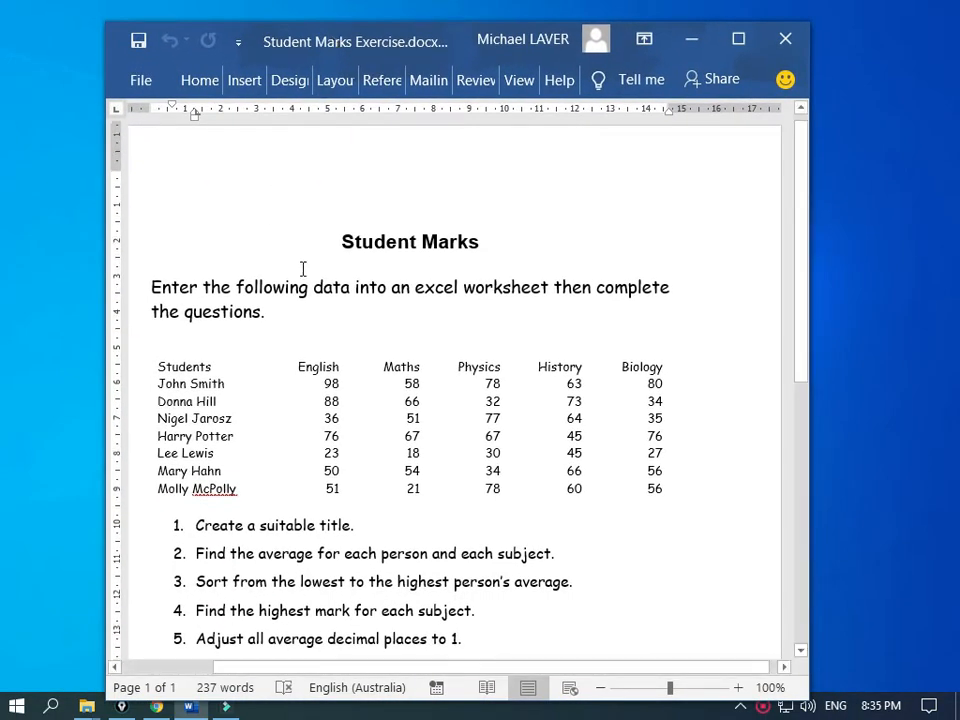
pyautogui.scroll(-4, 302, 270)
pyautogui.scroll(-7, 302, 270)
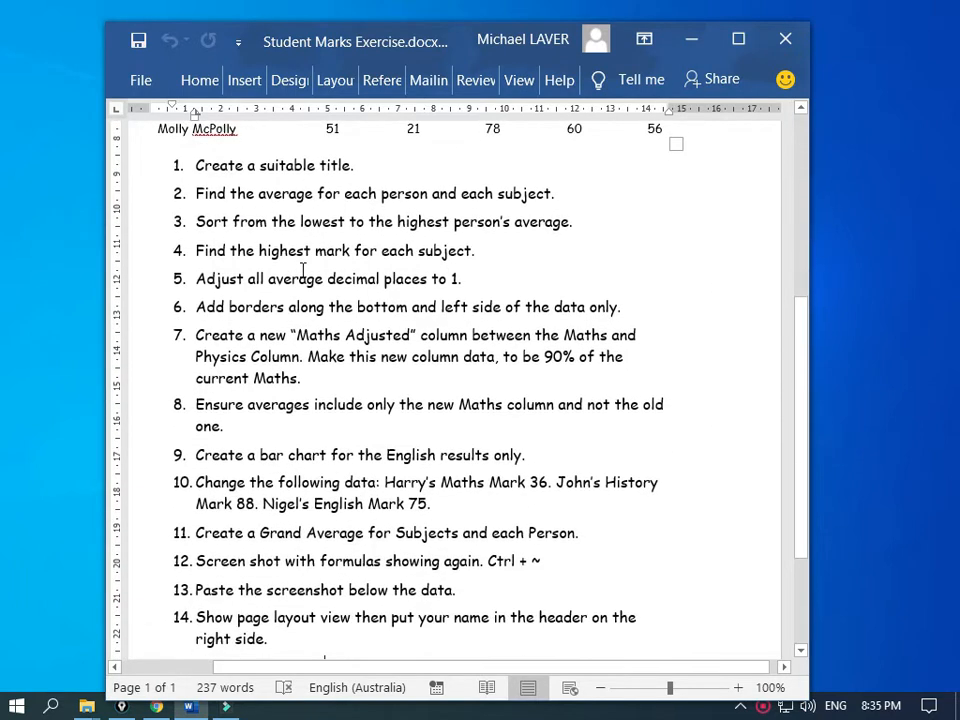
pyautogui.scroll(4, 302, 270)
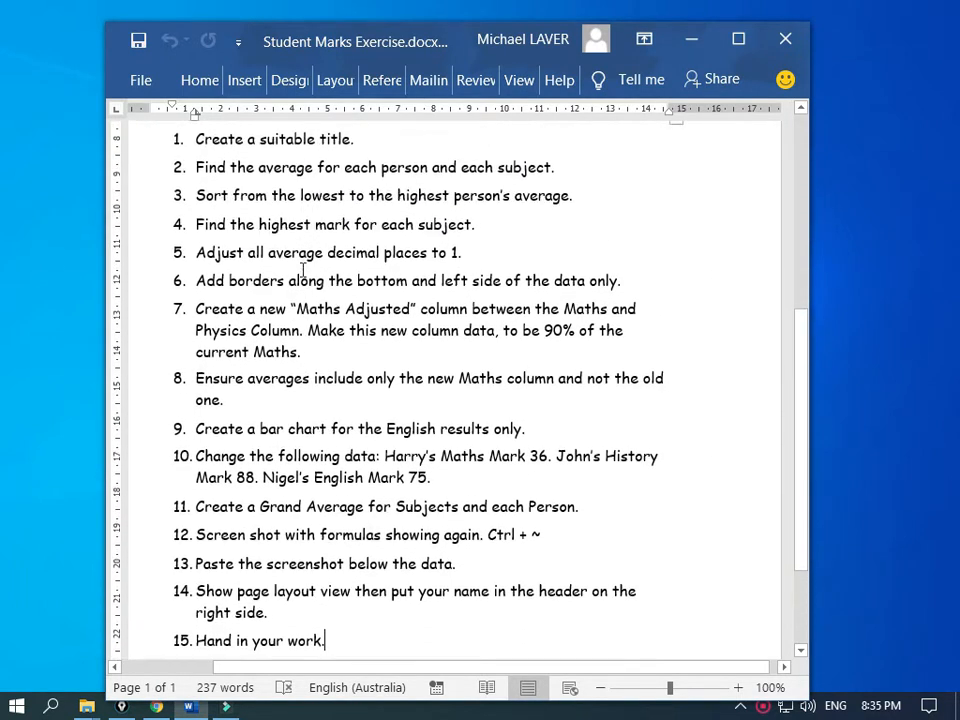
pyautogui.scroll(2, 302, 270)
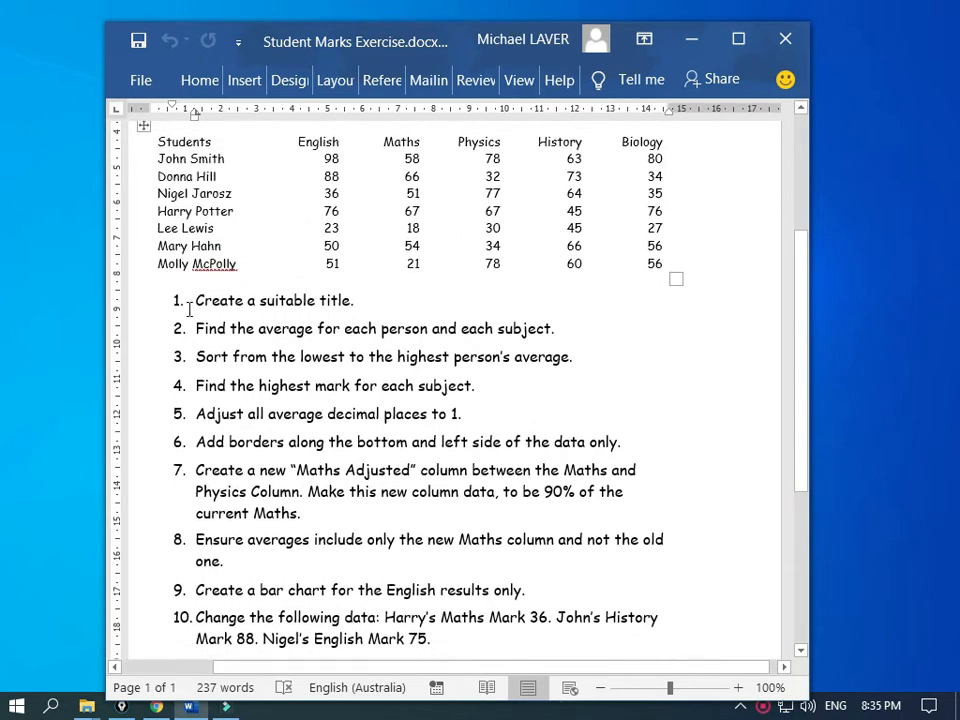
pyautogui.scroll(-6, 207, 461)
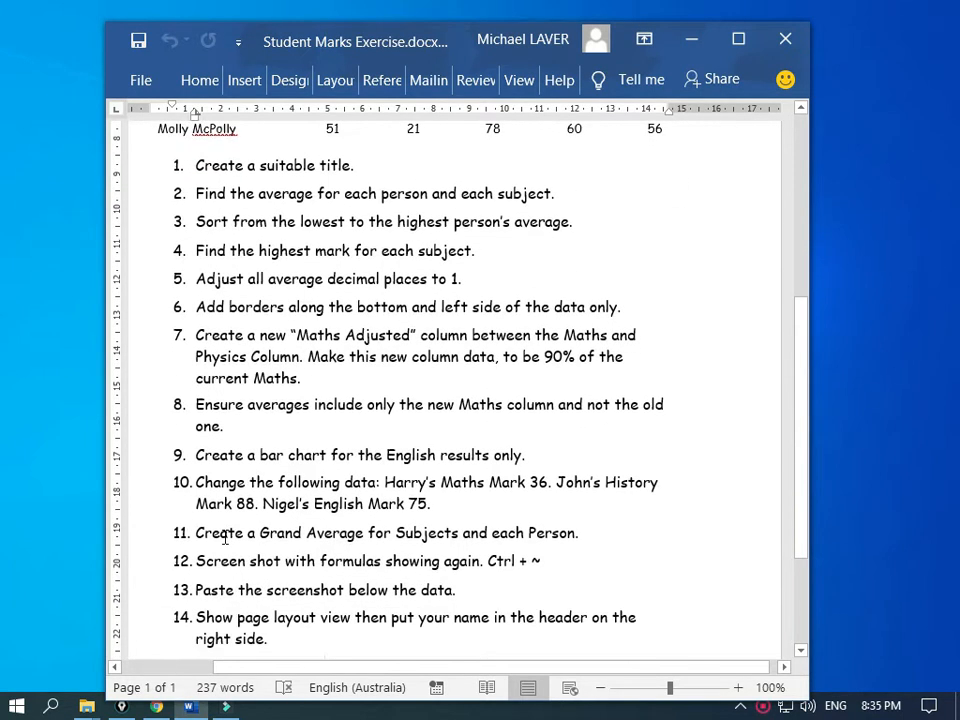
pyautogui.scroll(2, 272, 498)
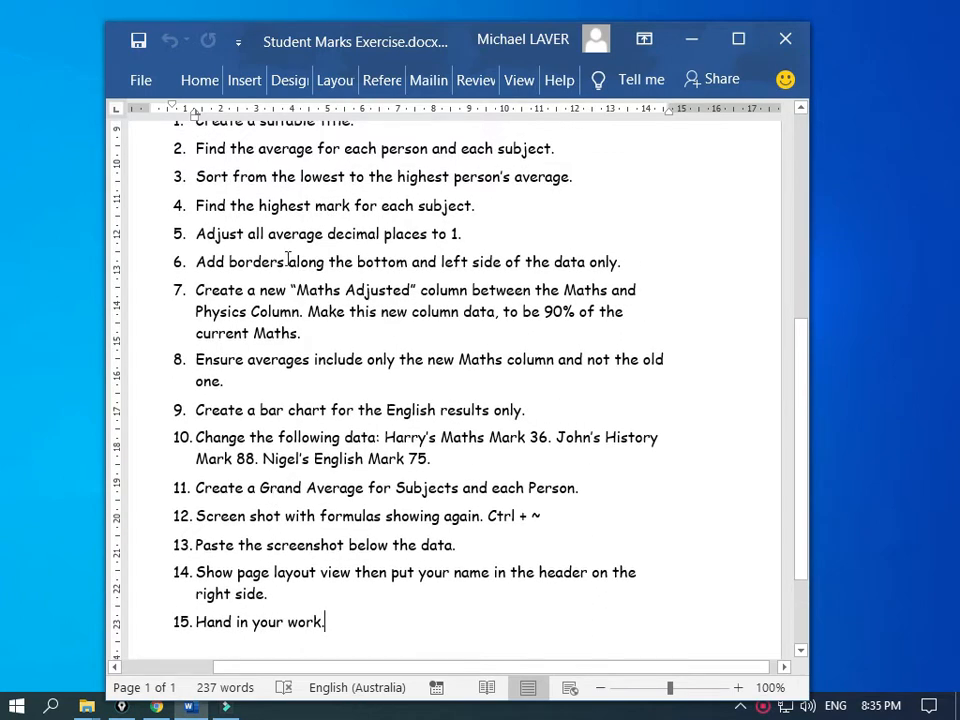
pyautogui.scroll(3, 349, 253)
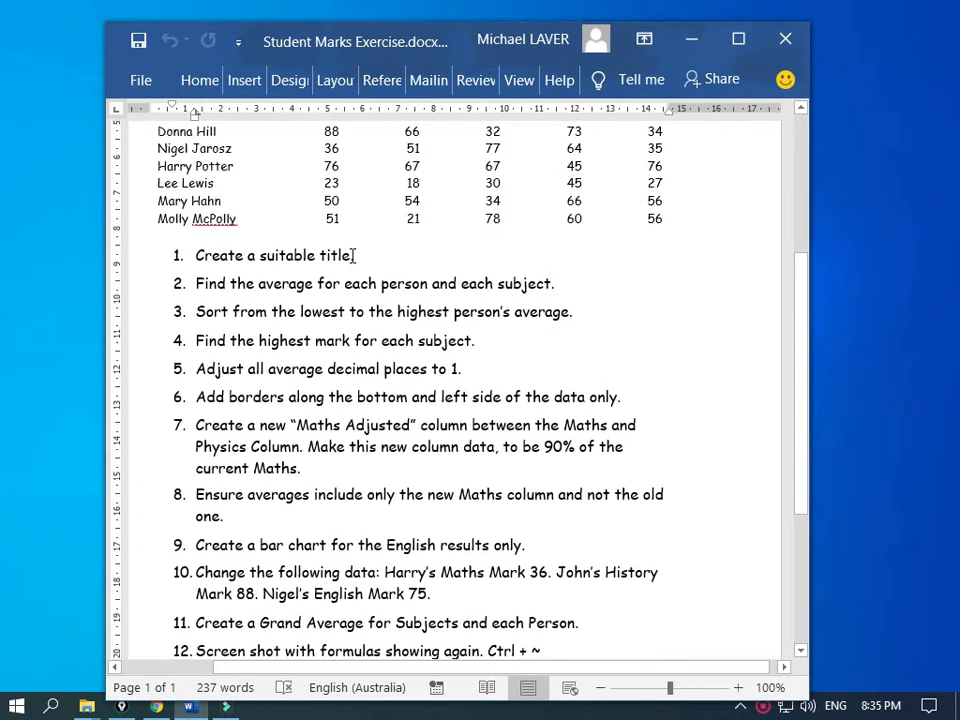
pyautogui.scroll(5, 353, 256)
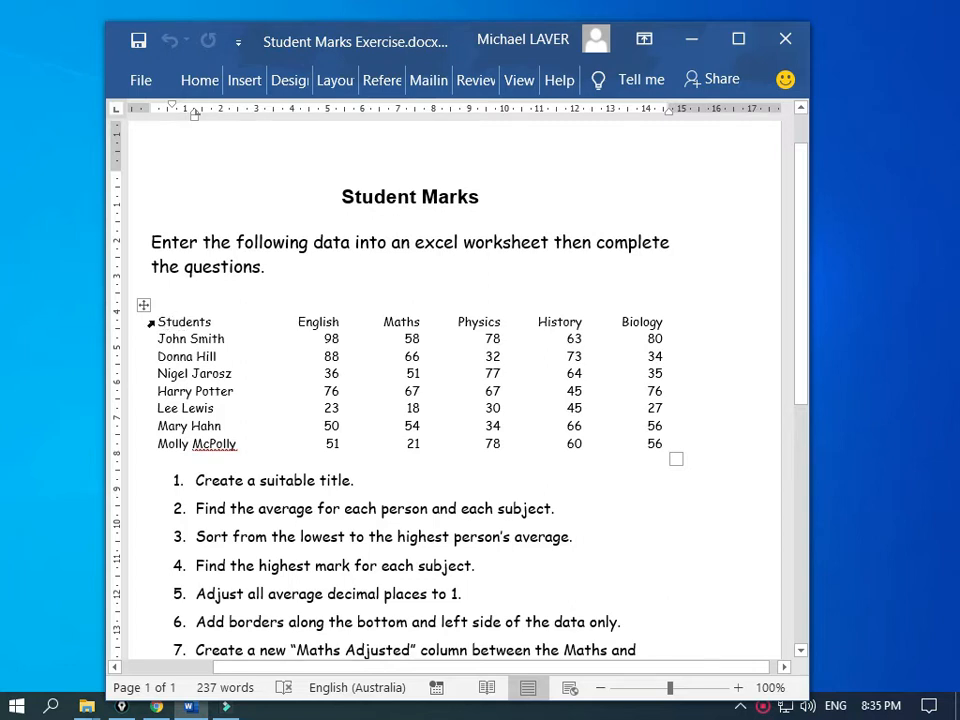
# Step: Copy the whole student marks table and move Word out of the way
pyautogui.moveTo(160, 321); pyautogui.dragTo(655, 447)
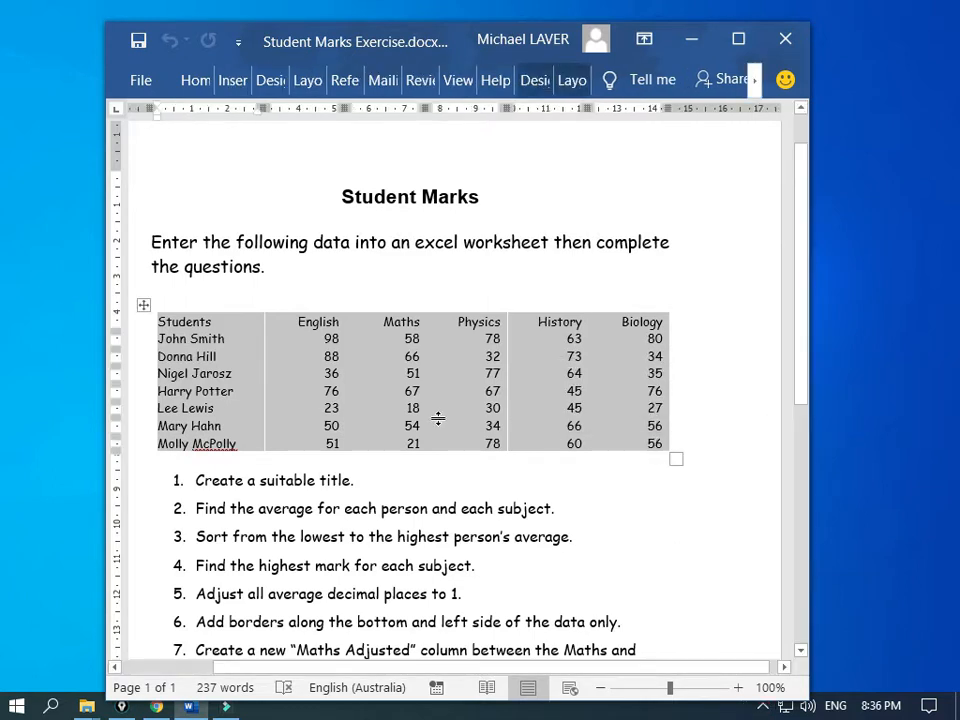
pyautogui.hotkey('ctrl', 'c')
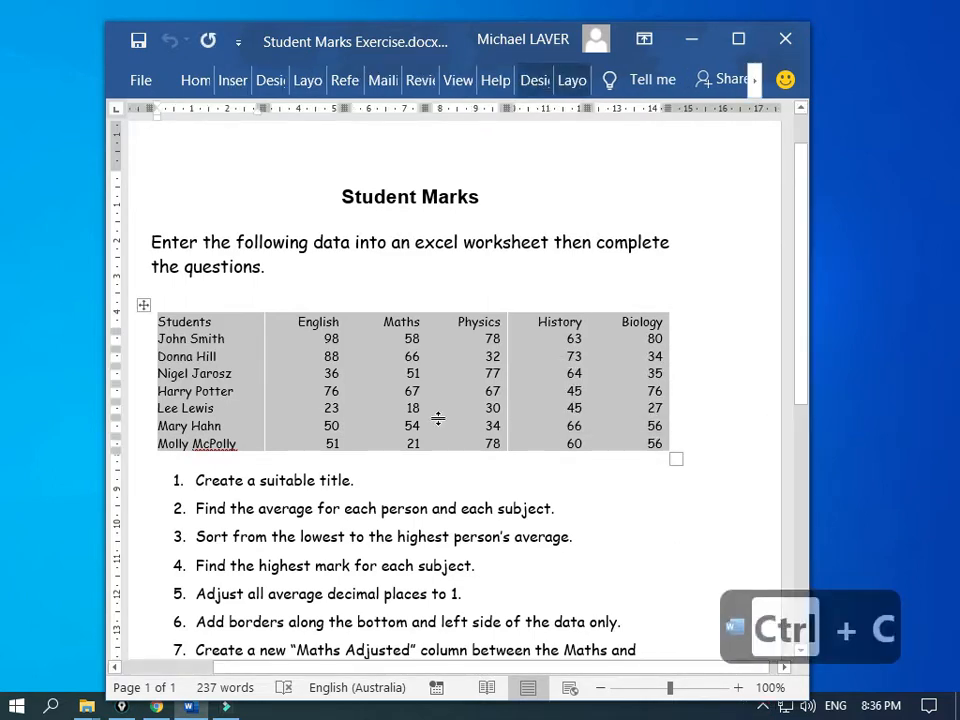
pyautogui.moveTo(406, 34); pyautogui.dragTo(0, 210)
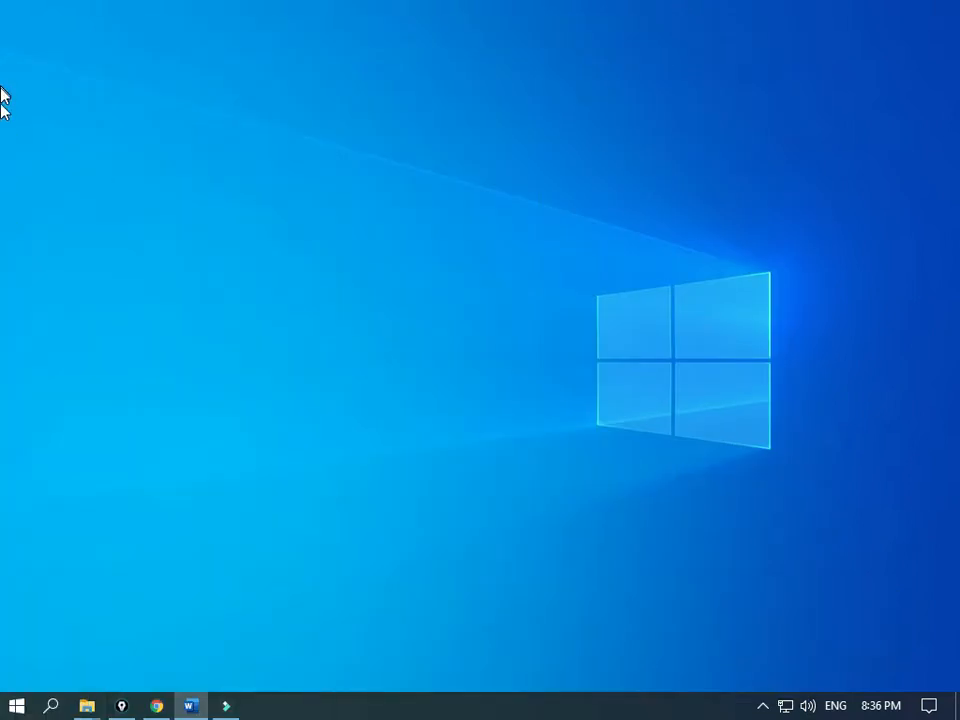
# Step: Launch Excel 2016 by searching 'exce', create a blank workbook, and select cell A2
pyautogui.press('super')
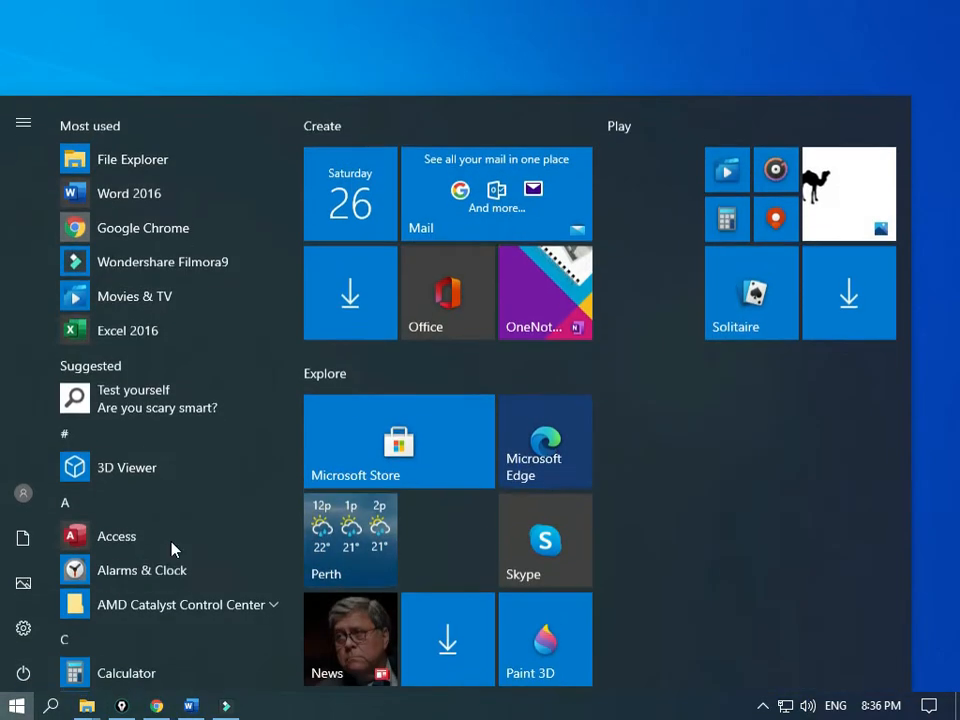
pyautogui.click(171, 549)
pyautogui.write('exce')
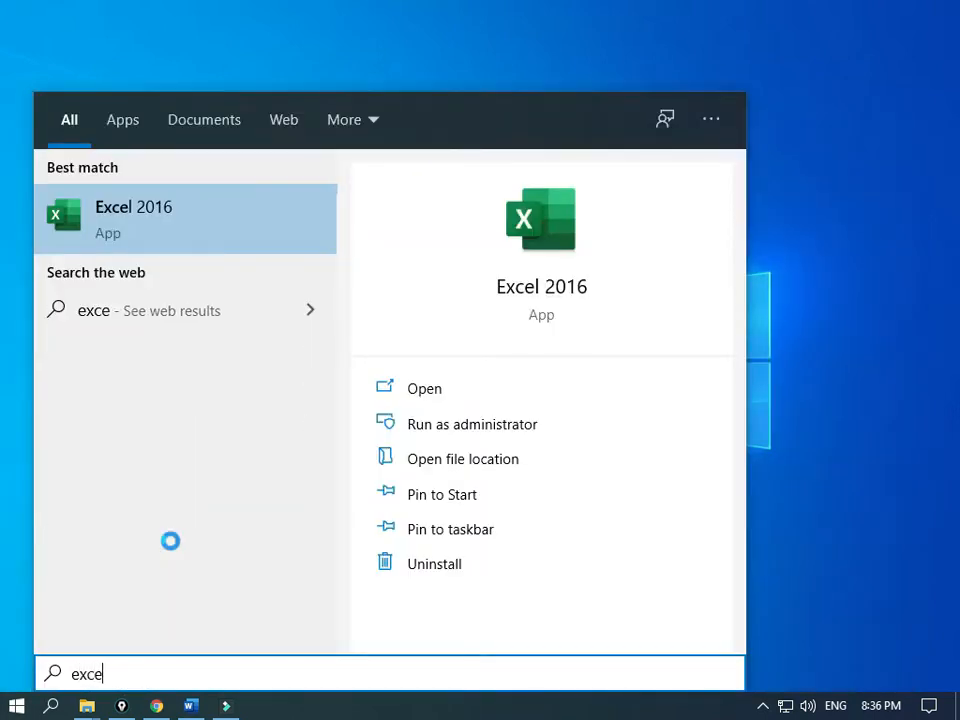
pyautogui.press('Return')
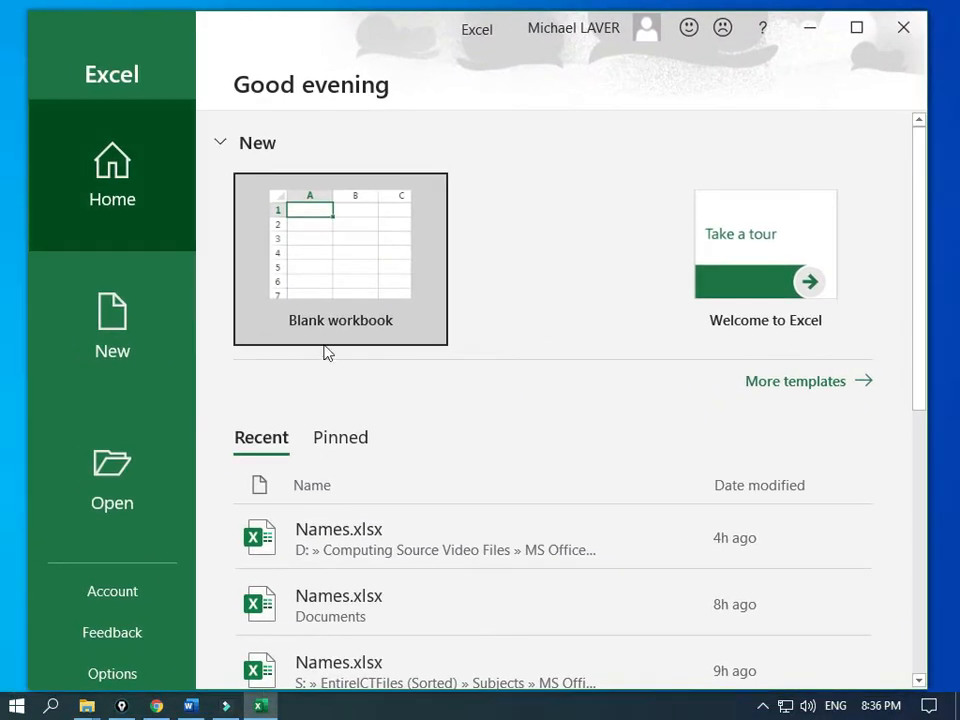
pyautogui.click(336, 296)
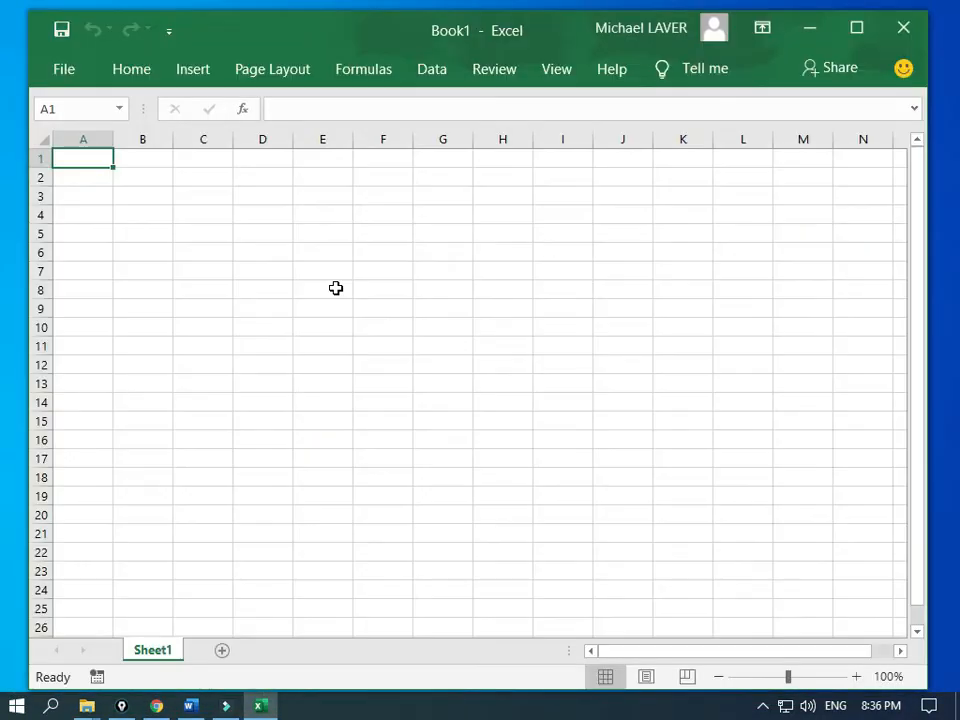
pyautogui.click(93, 179)
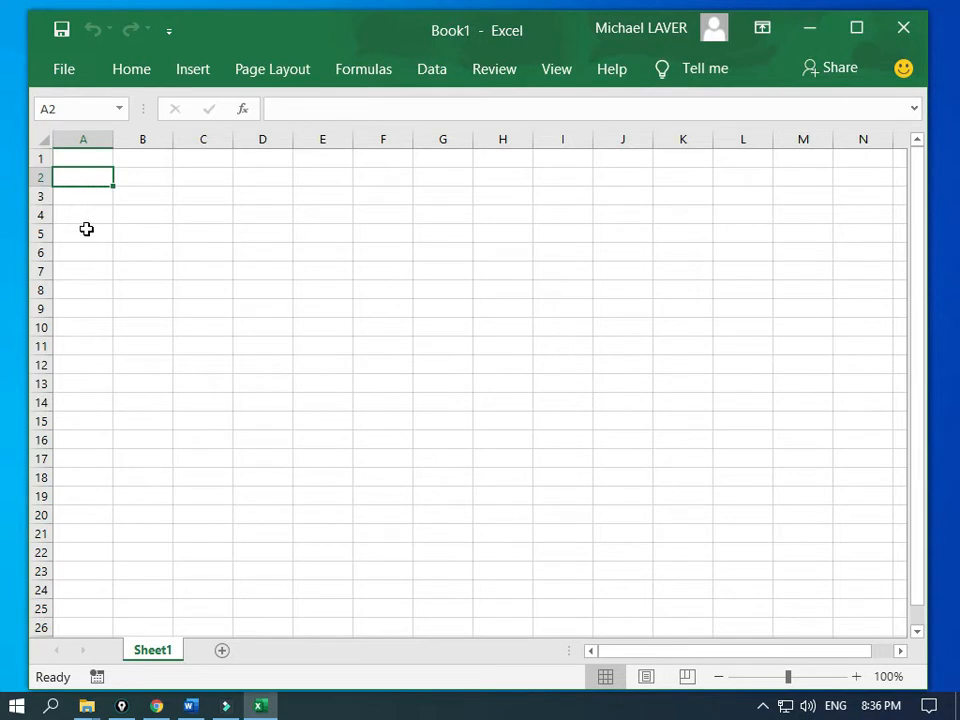
# Step: Paste the marks table at A2 and auto-fit column A to the full student names
pyautogui.hotkey('ctrl', 'v')
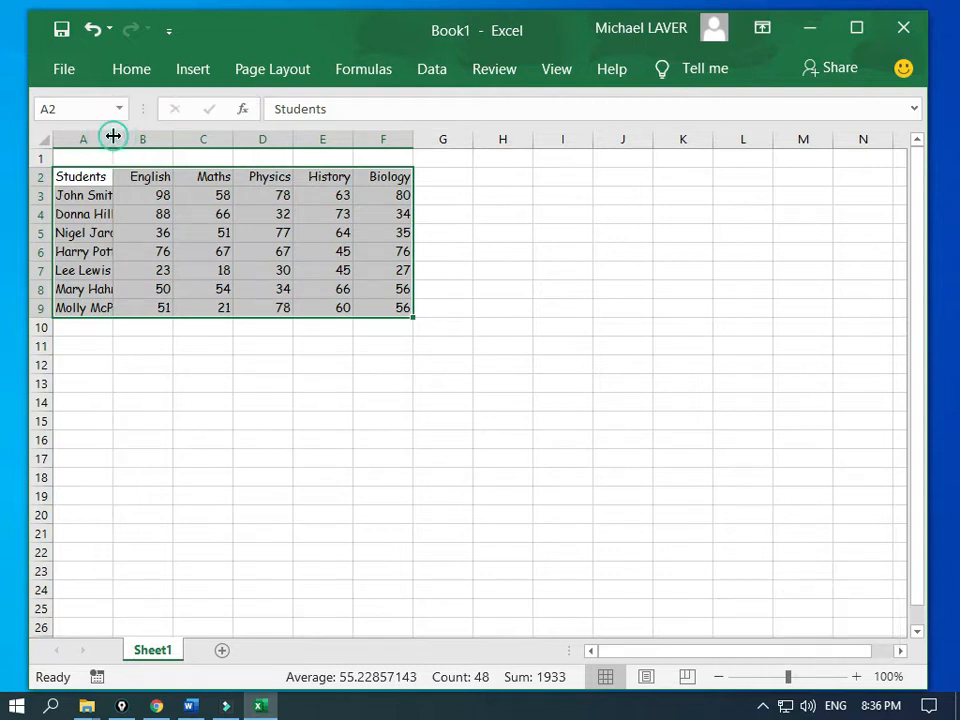
pyautogui.doubleClick(113, 136)
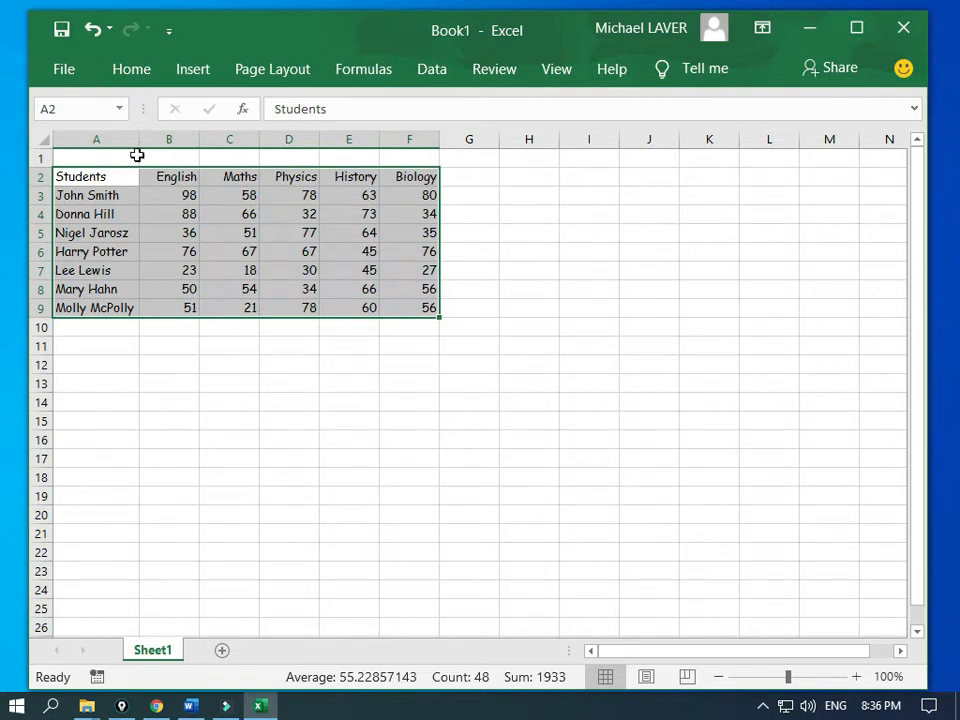
pyautogui.moveTo(138, 139); pyautogui.dragTo(108, 139)
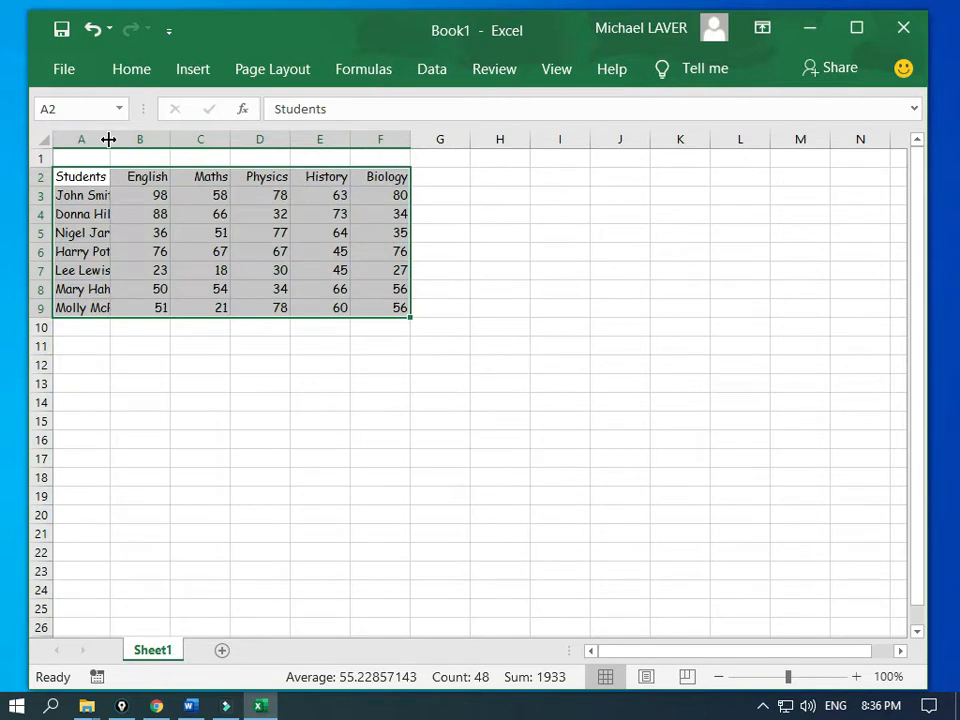
pyautogui.doubleClick(108, 139)
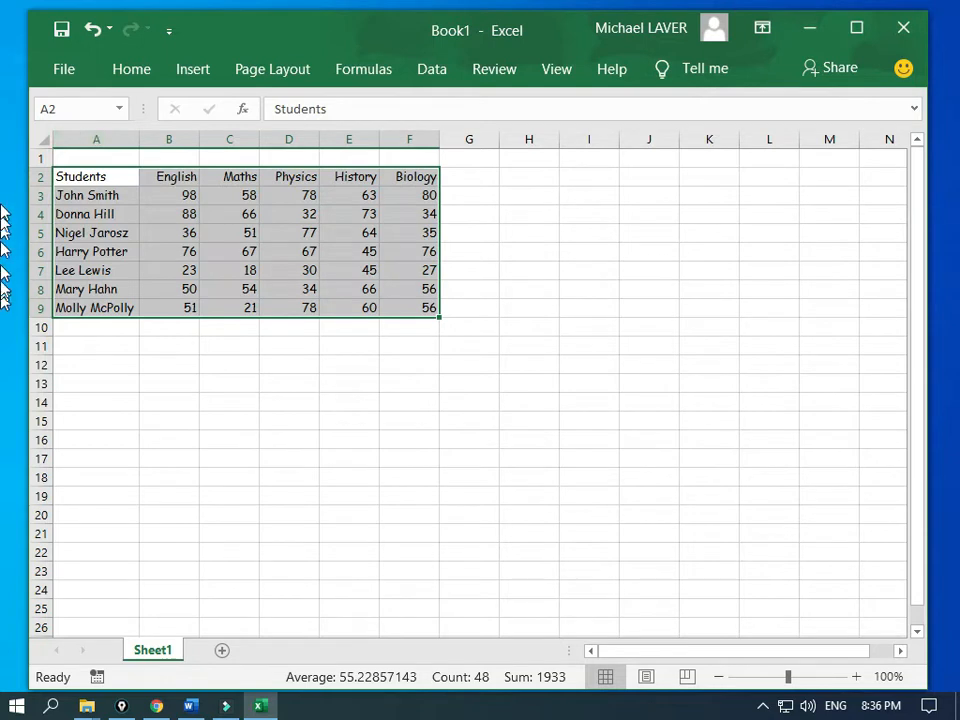
# Step: Check the sheet against the Word instructions, then select A1:F1 for a title
pyautogui.moveTo(1, 106); pyautogui.dragTo(283, 58)
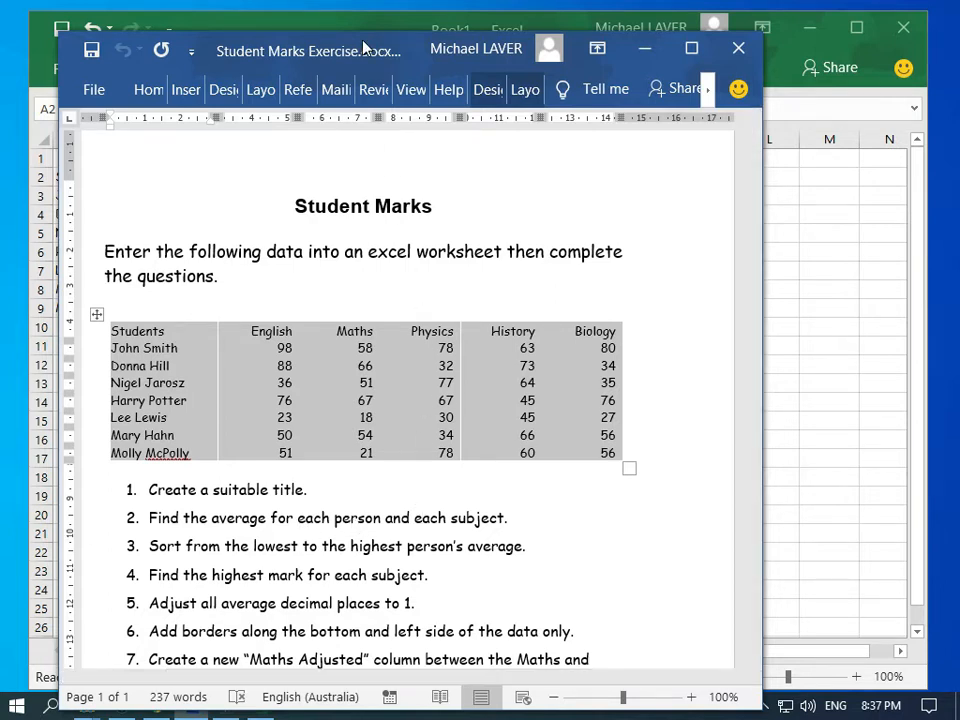
pyautogui.moveTo(499, 59); pyautogui.dragTo(0, 180)
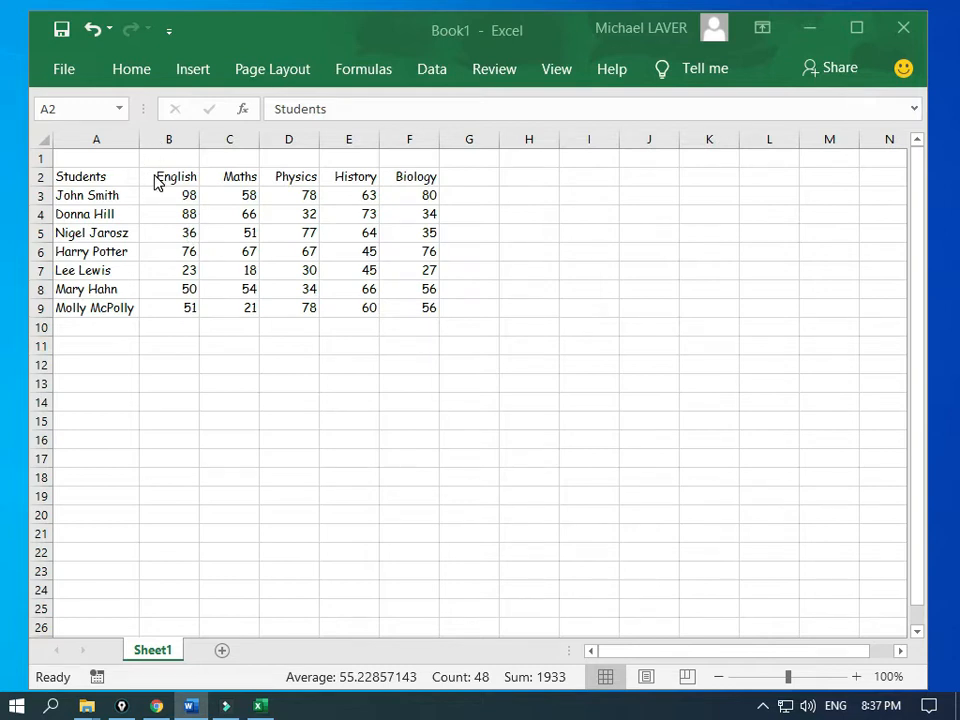
pyautogui.click(124, 152)
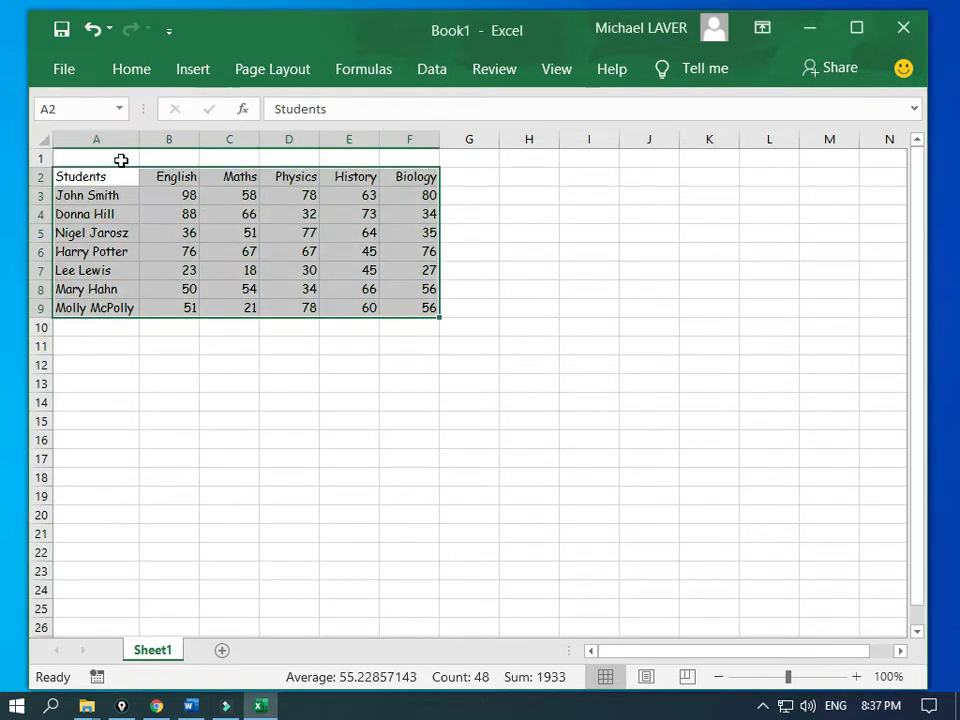
pyautogui.moveTo(119, 157); pyautogui.dragTo(423, 159)
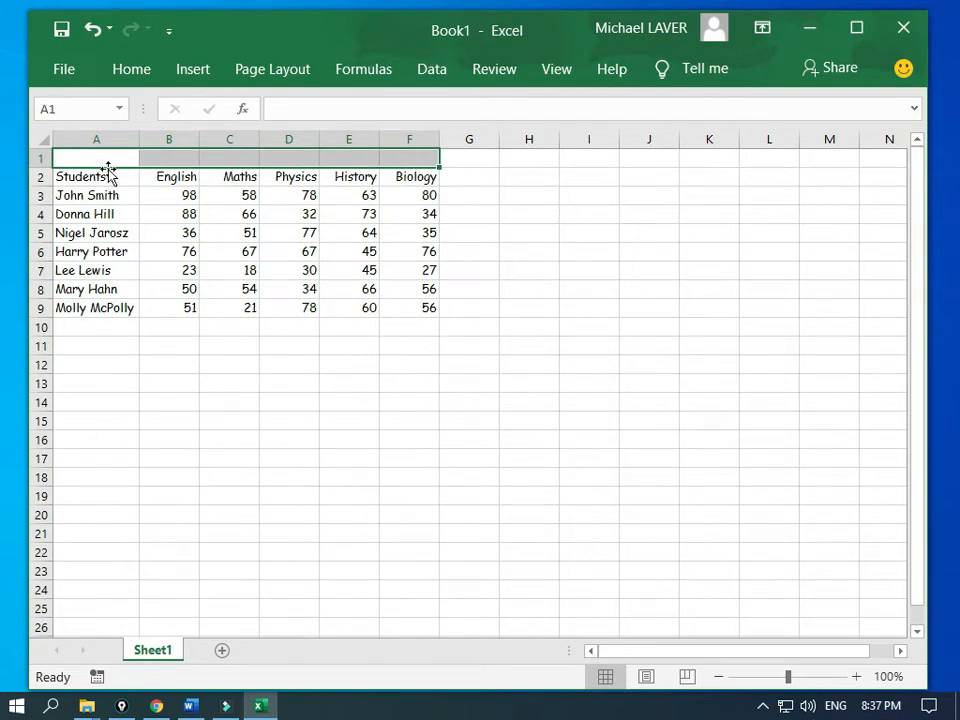
# Step: Merge and centre A1:F1 and enter the title 'Stuudent Marks'
pyautogui.click(112, 76)
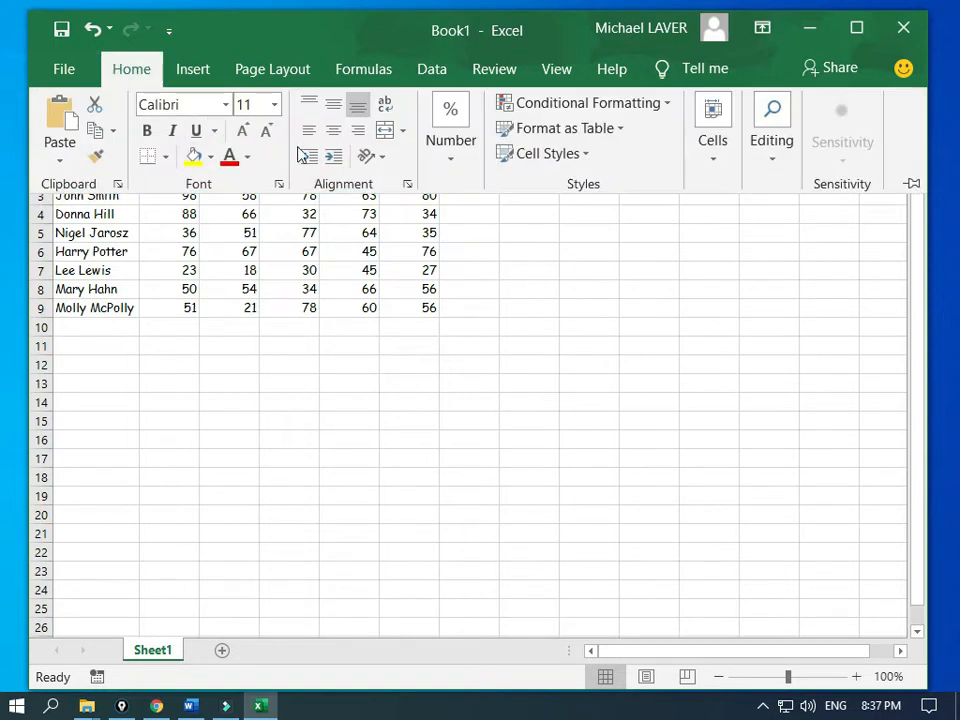
pyautogui.click(385, 133)
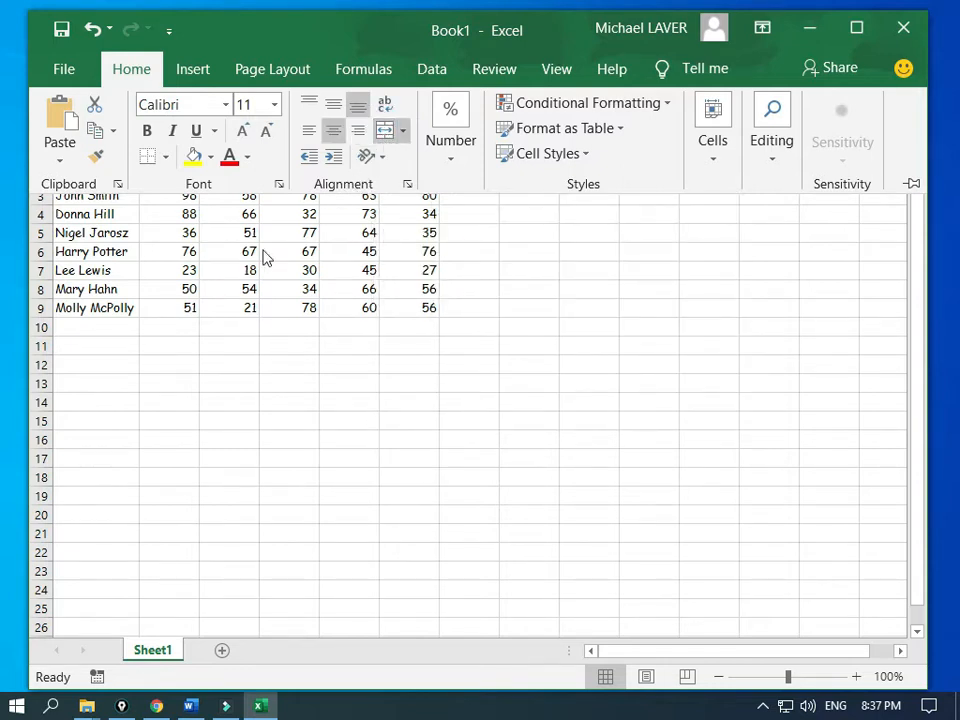
pyautogui.click(227, 254)
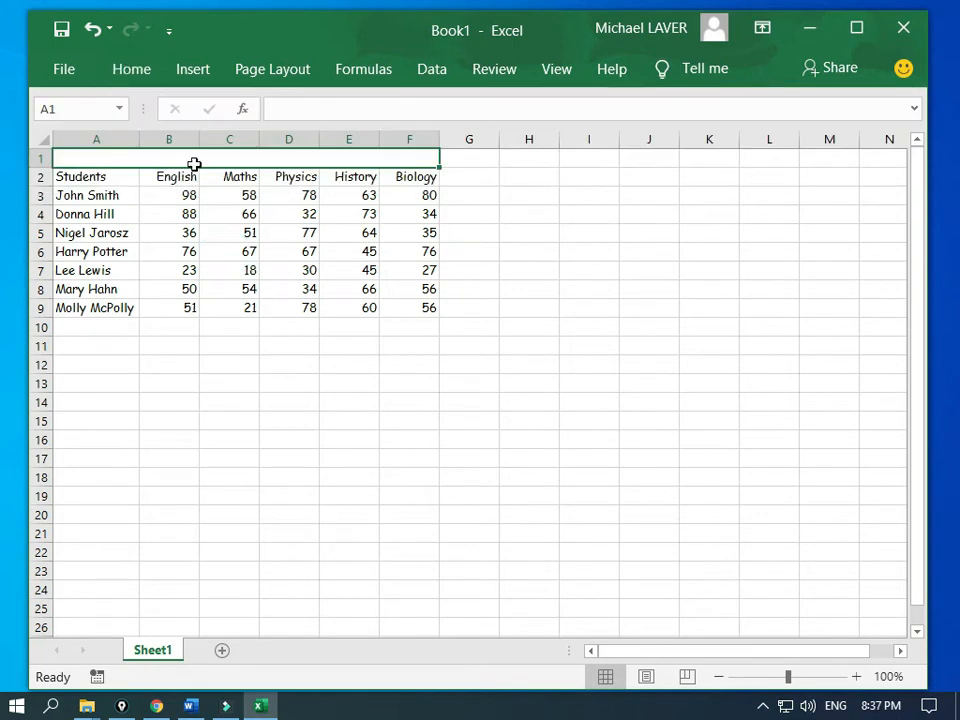
pyautogui.click(203, 162)
pyautogui.write('Stuudent')
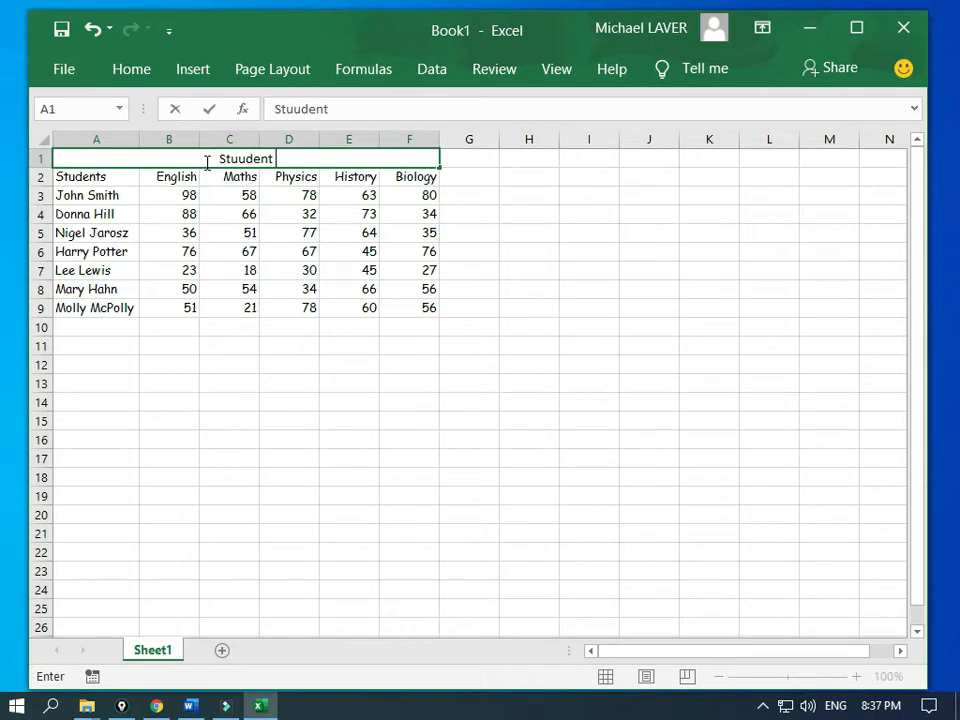
pyautogui.write(' Marks')
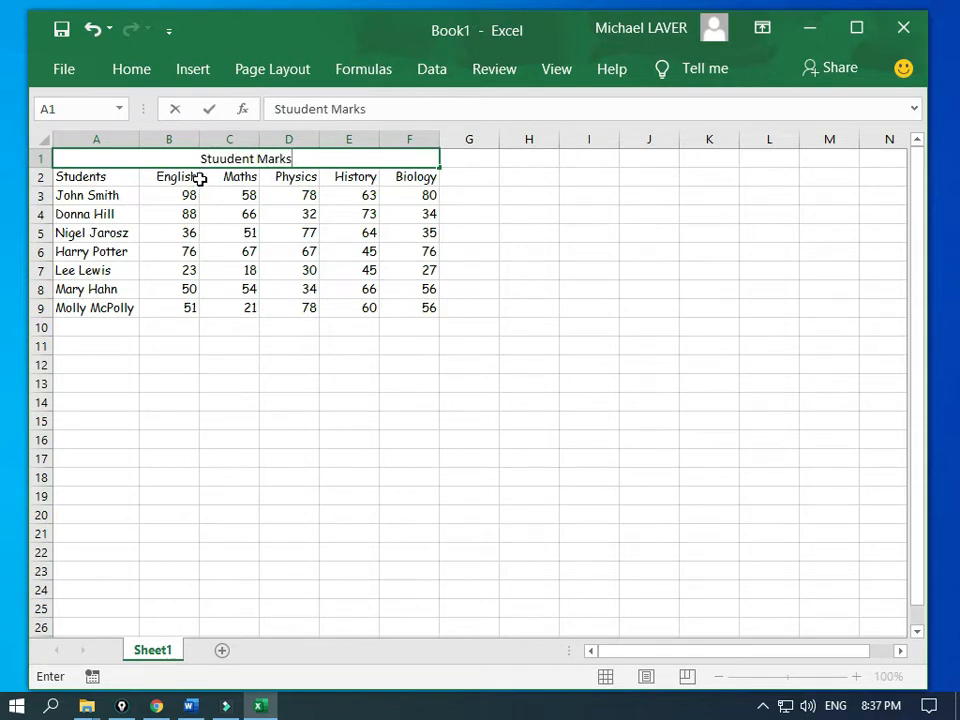
pyautogui.click(203, 178)
# Step: Remove the extra 'u' so the title reads 'Student Marks', then reselect the title cell
pyautogui.click(237, 159)
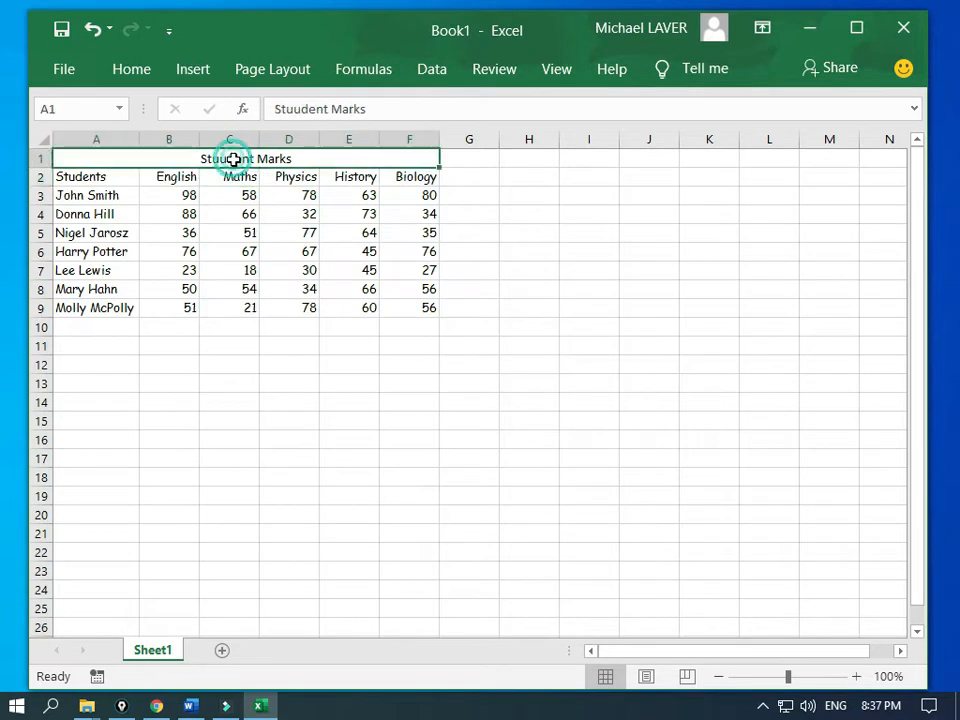
pyautogui.click(293, 110)
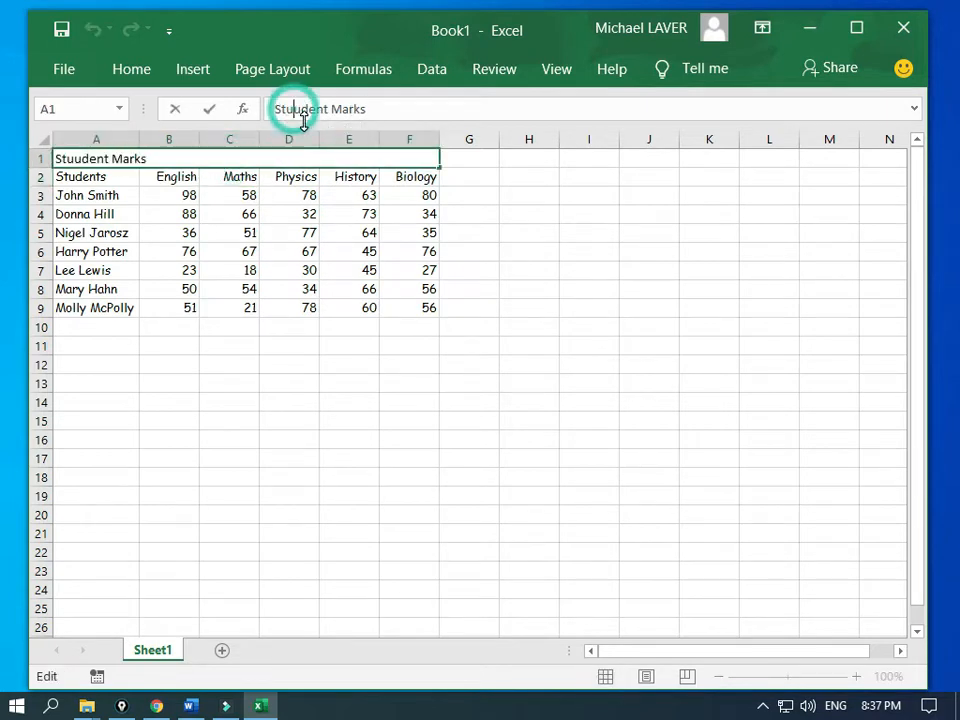
pyautogui.press('BackSpace')
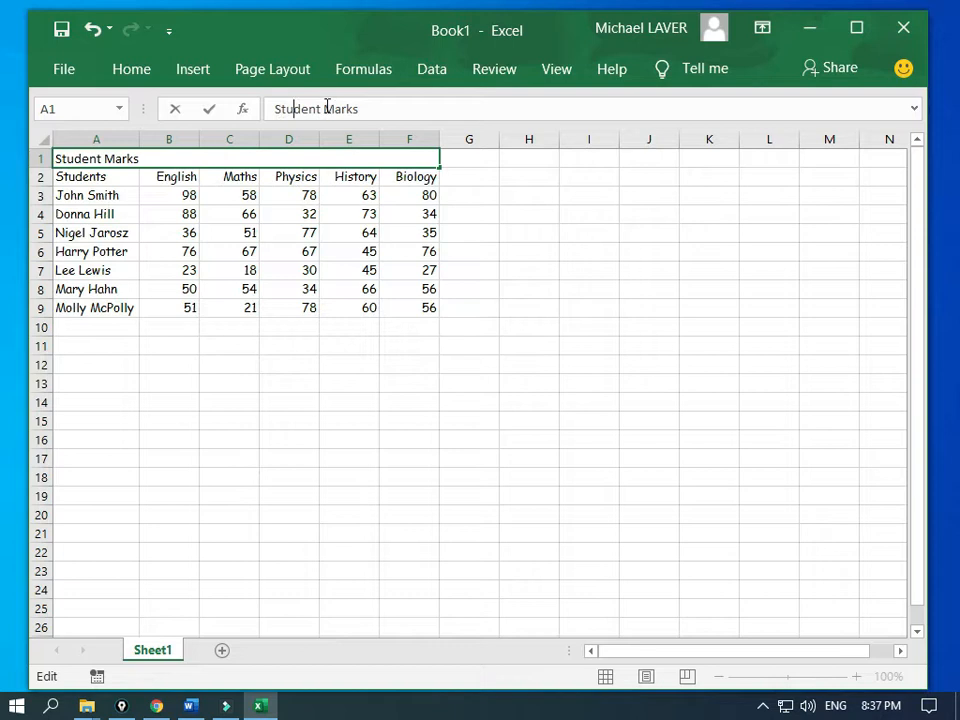
pyautogui.click(278, 179)
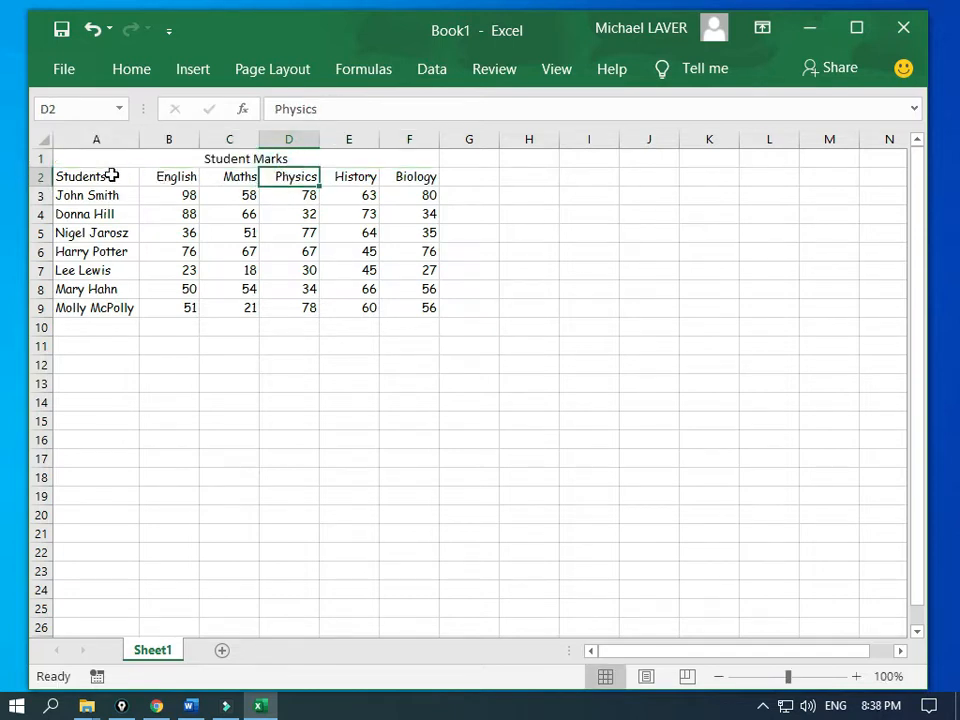
pyautogui.moveTo(112, 176); pyautogui.dragTo(115, 310)
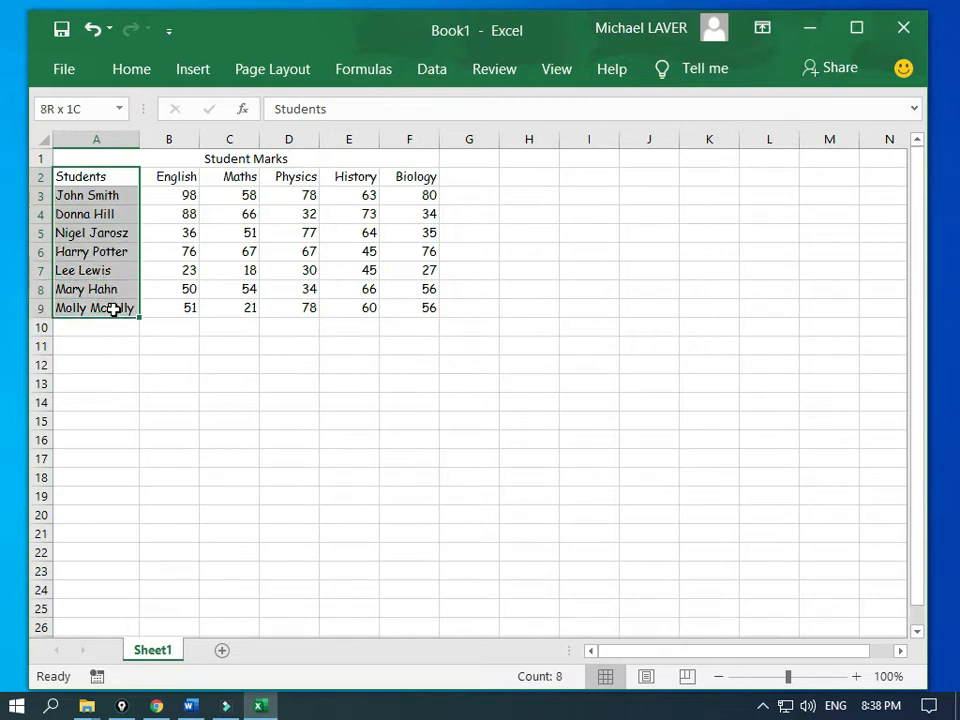
pyautogui.moveTo(163, 178); pyautogui.dragTo(368, 176)
pyautogui.click(222, 158)
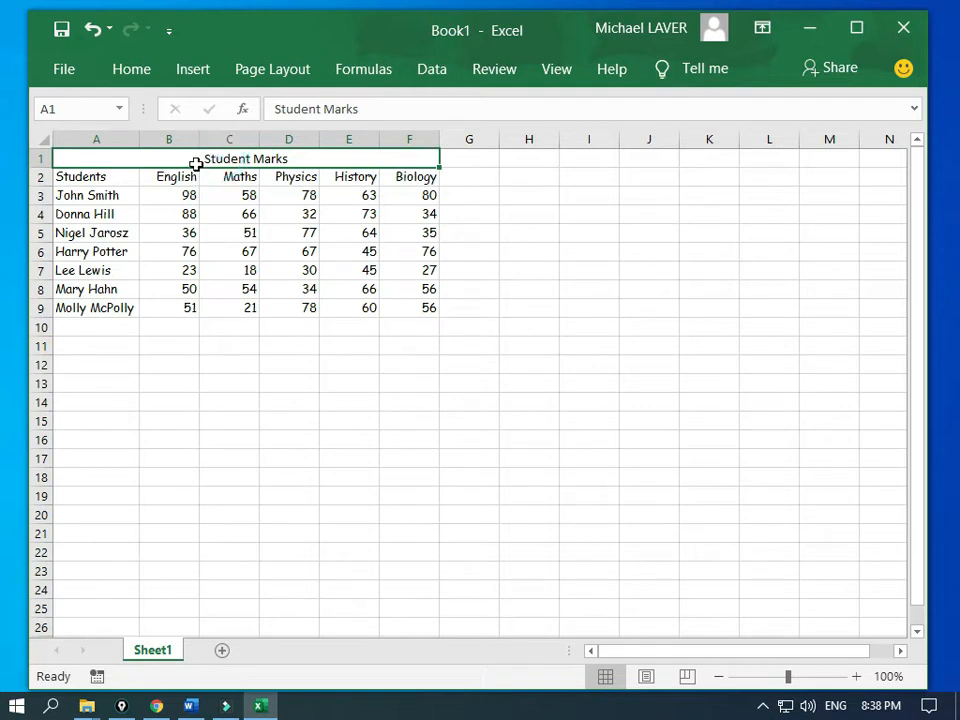
# Step: Set the merged Student Marks title to 18-point font
pyautogui.click(145, 82)
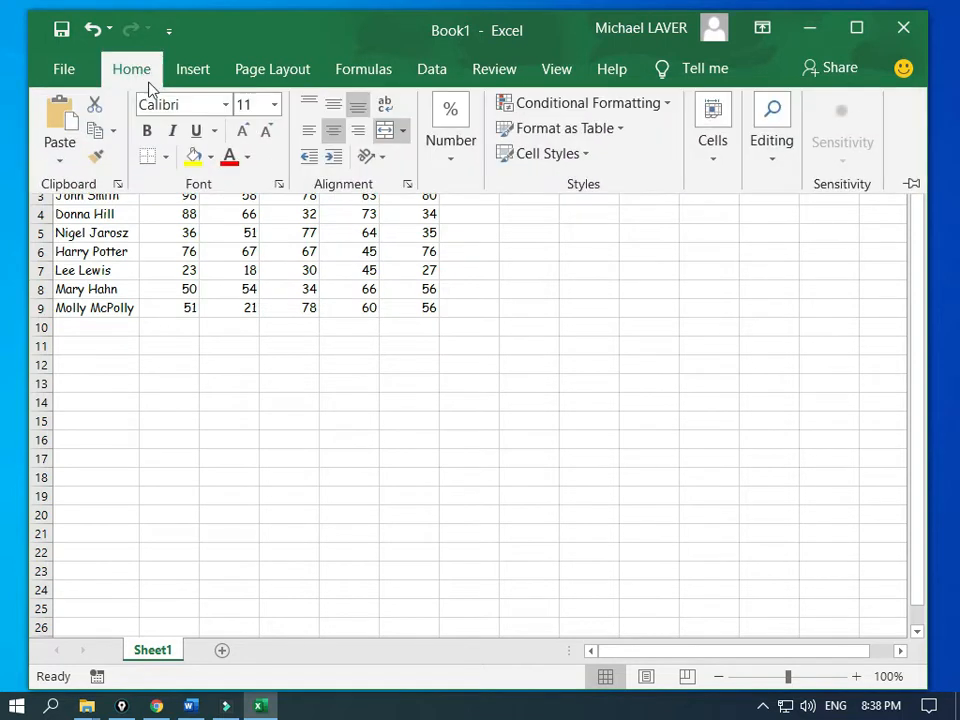
pyautogui.click(274, 105)
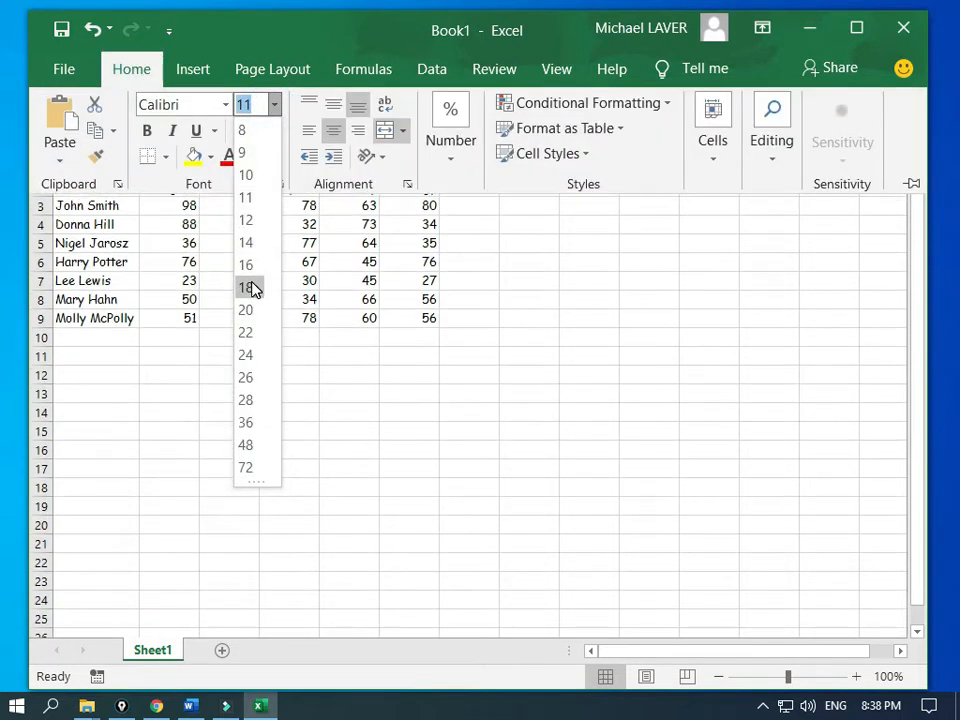
pyautogui.click(253, 289)
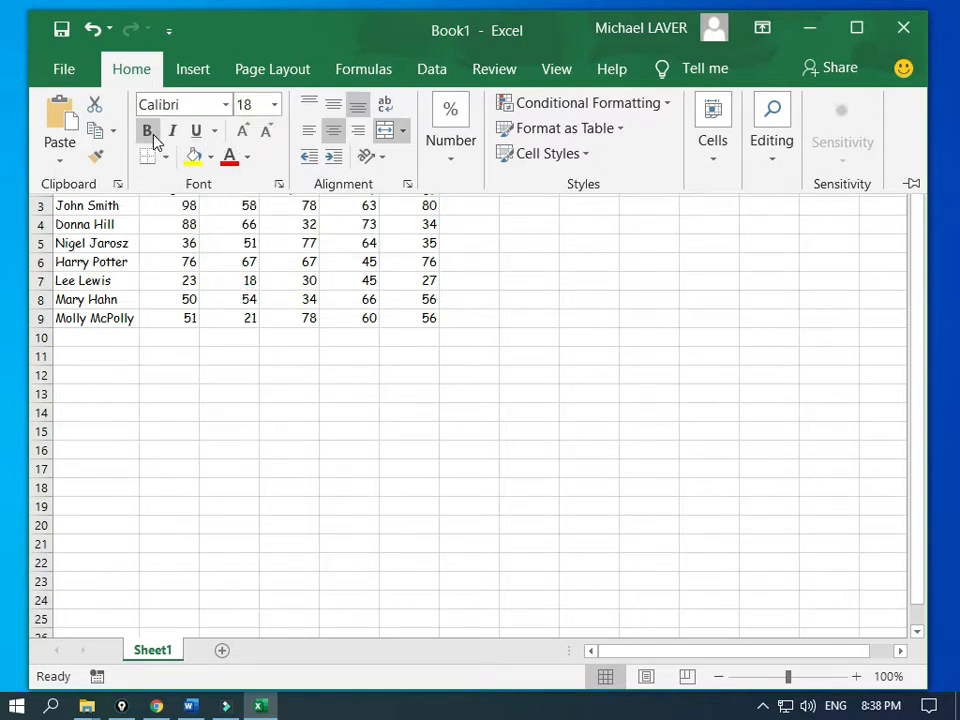
pyautogui.click(163, 250)
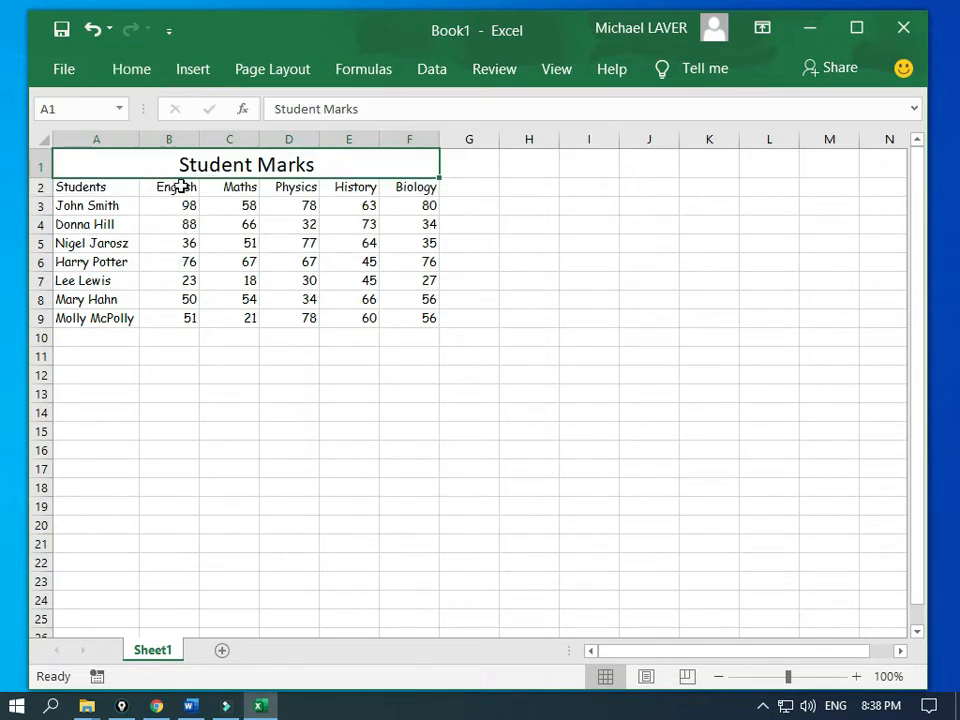
pyautogui.click(101, 187)
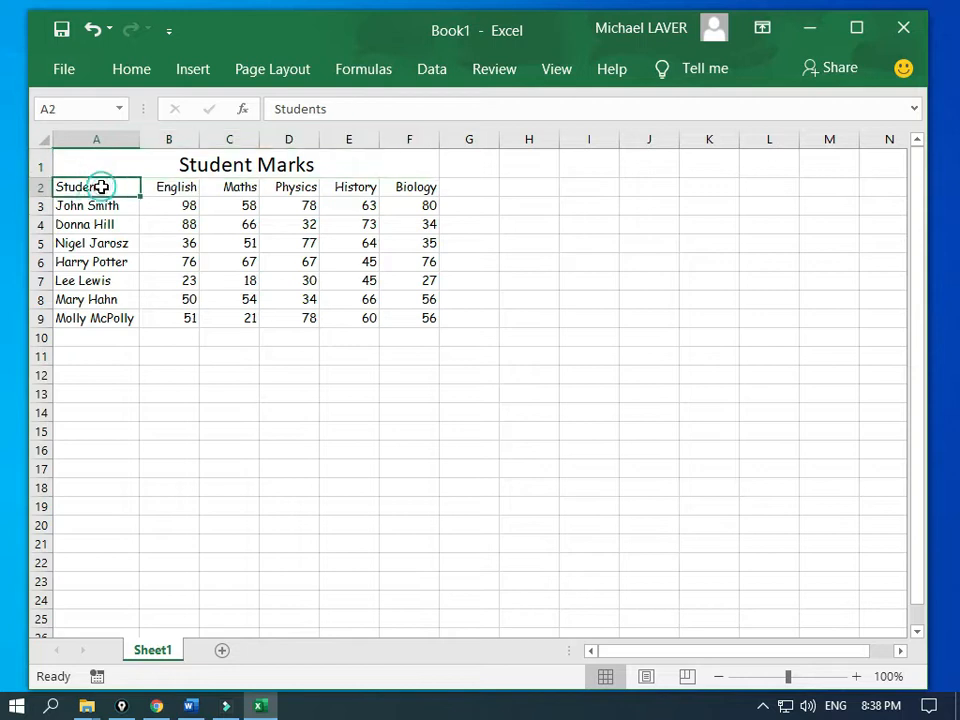
# Step: Fill headings A2:F2 with light grey and repeat the fill on names A3:A9
pyautogui.moveTo(101, 187); pyautogui.dragTo(400, 189)
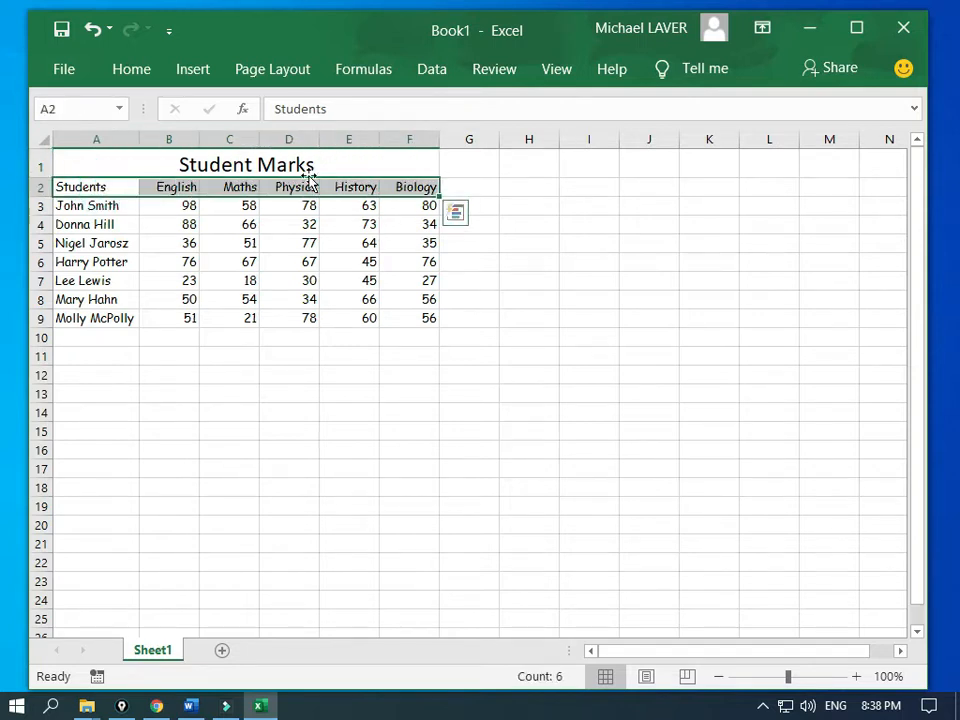
pyautogui.click(146, 86)
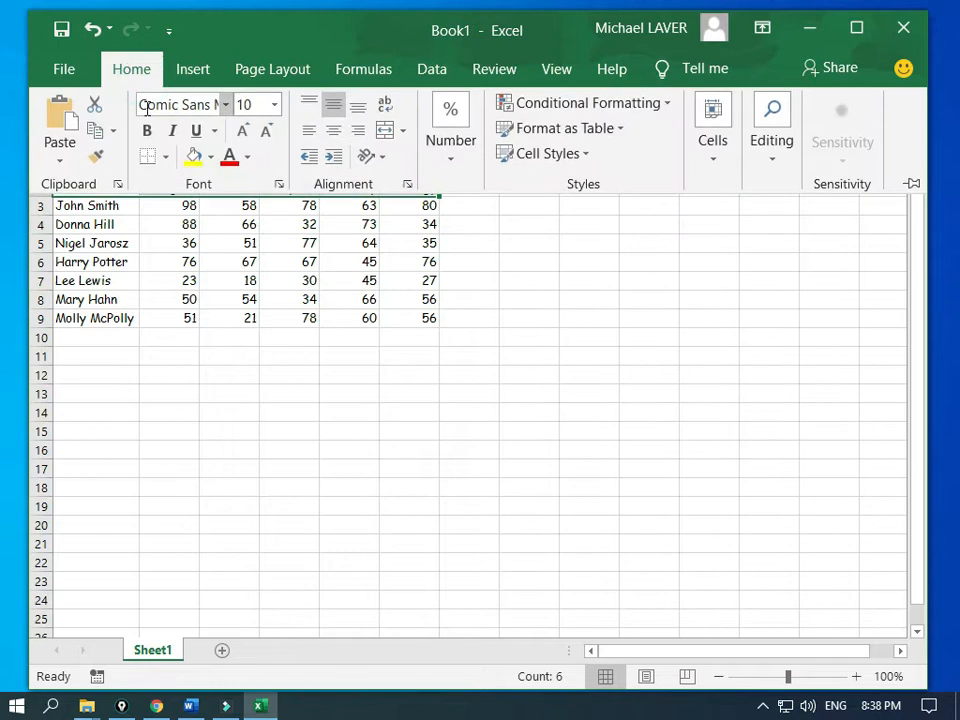
pyautogui.click(212, 160)
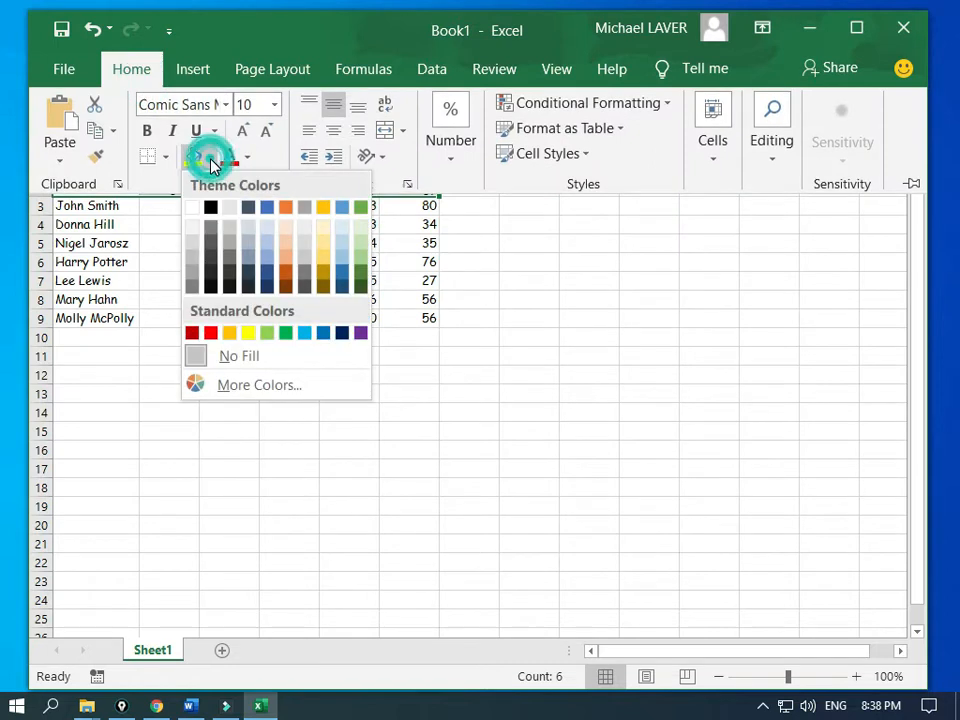
pyautogui.click(229, 247)
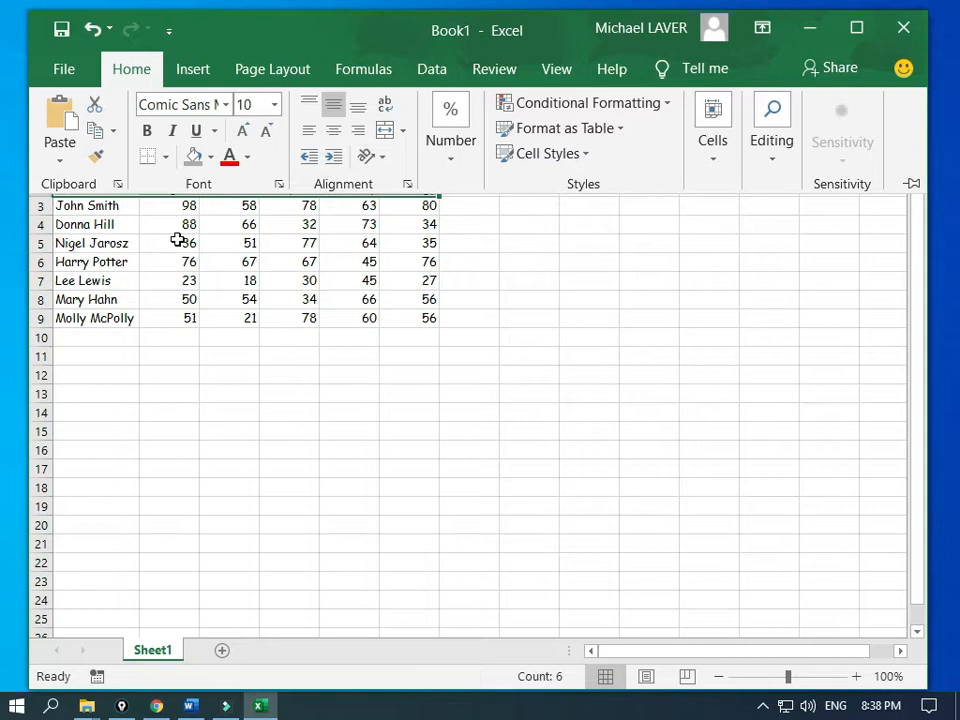
pyautogui.moveTo(105, 205); pyautogui.dragTo(107, 315)
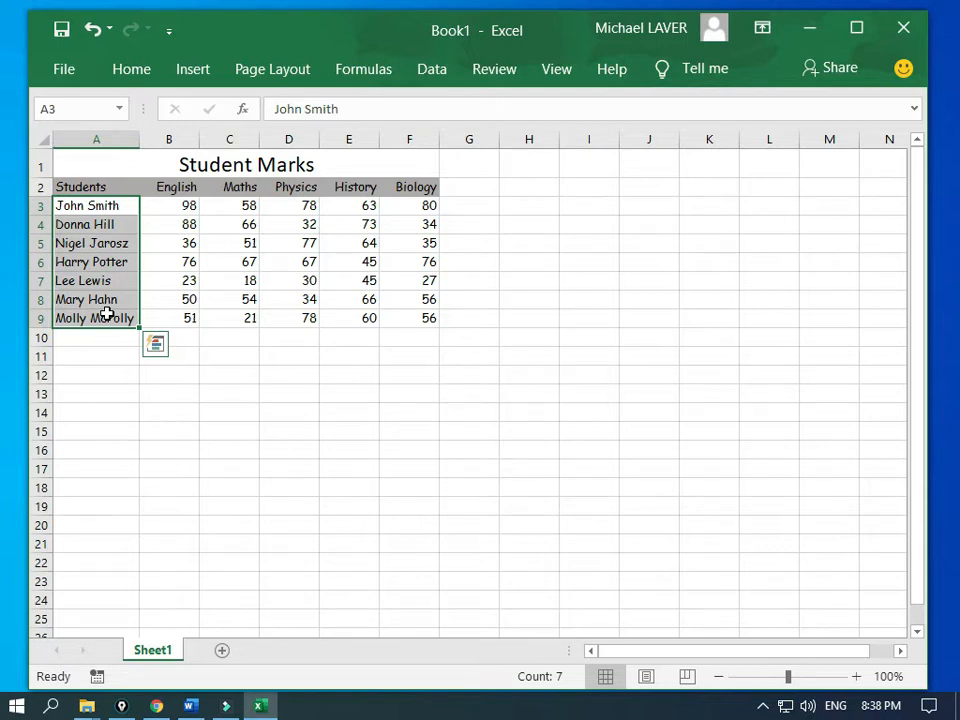
pyautogui.press('F4')
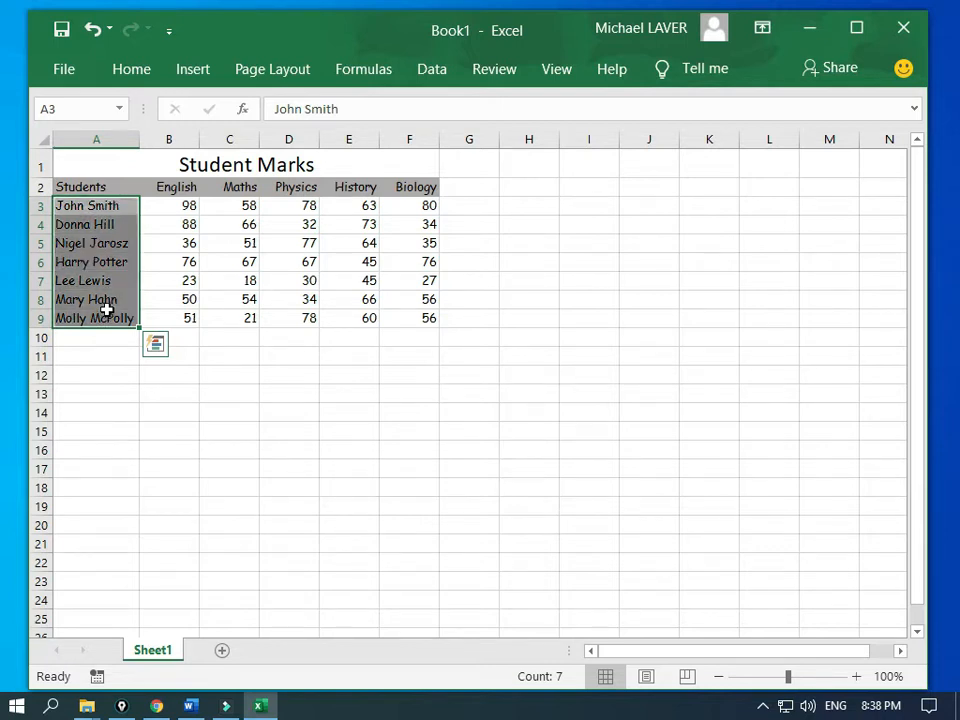
pyautogui.click(99, 361)
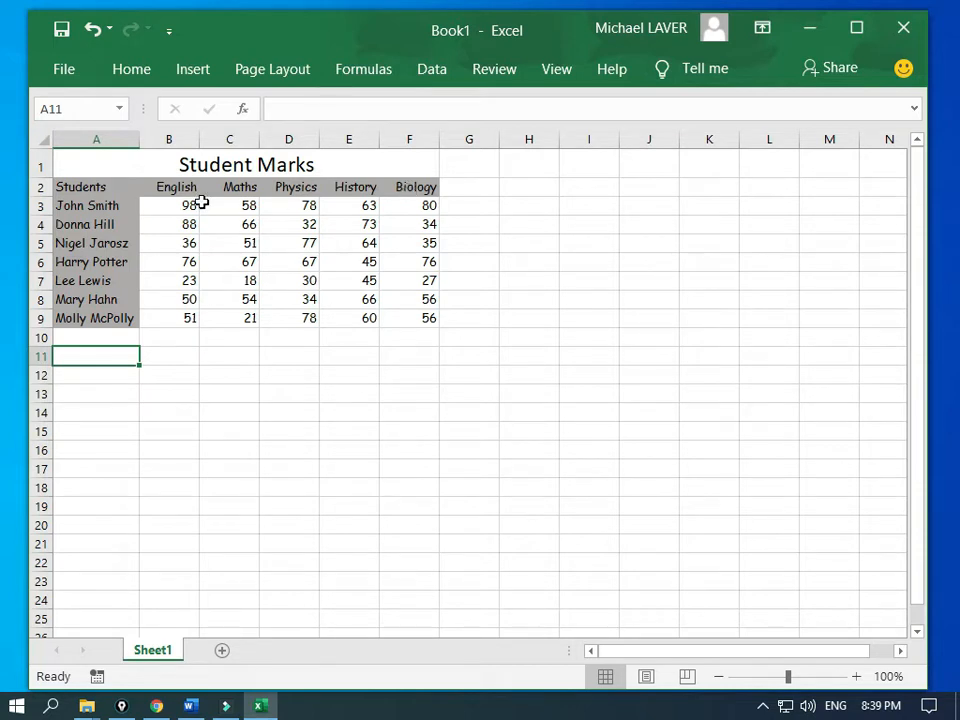
# Step: Apply a Thick Bottom Border to the marks table A2:F9
pyautogui.moveTo(115, 186); pyautogui.dragTo(380, 313)
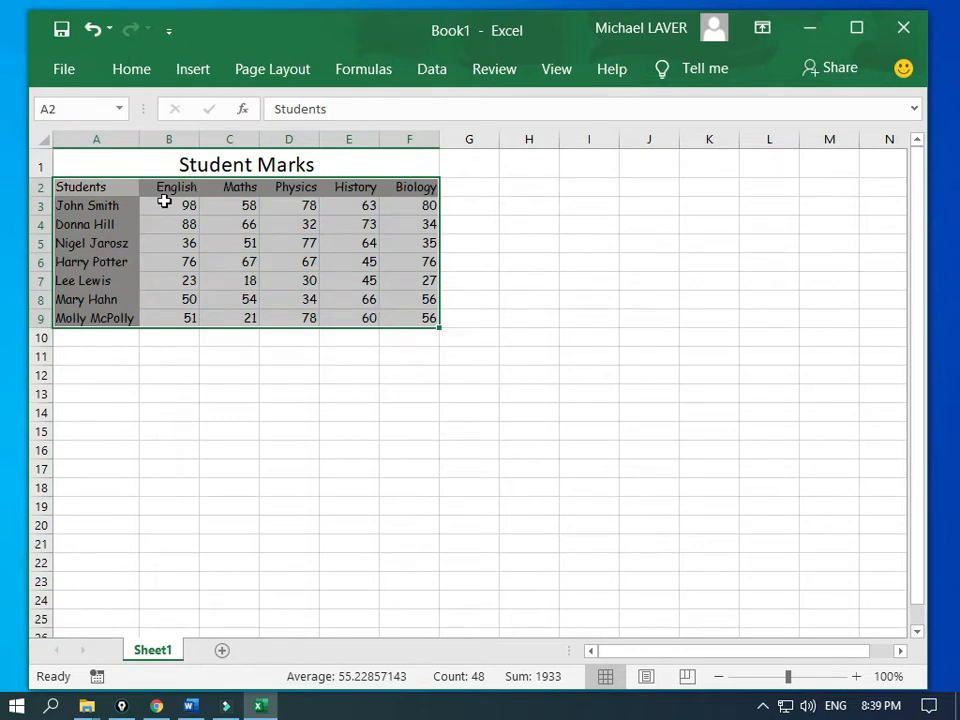
pyautogui.click(131, 70)
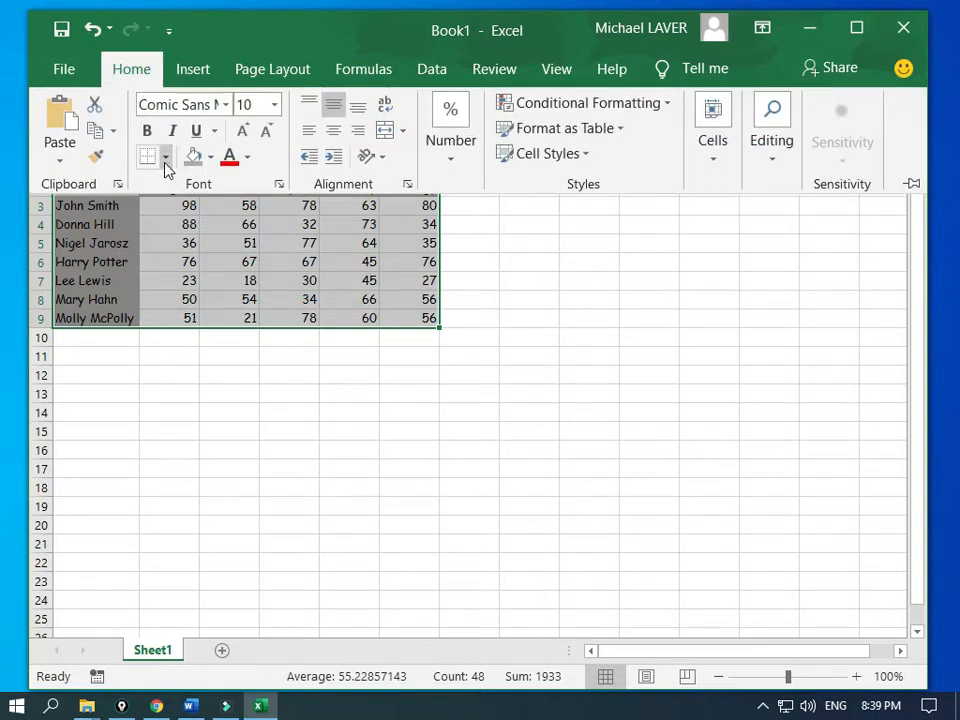
pyautogui.click(165, 160)
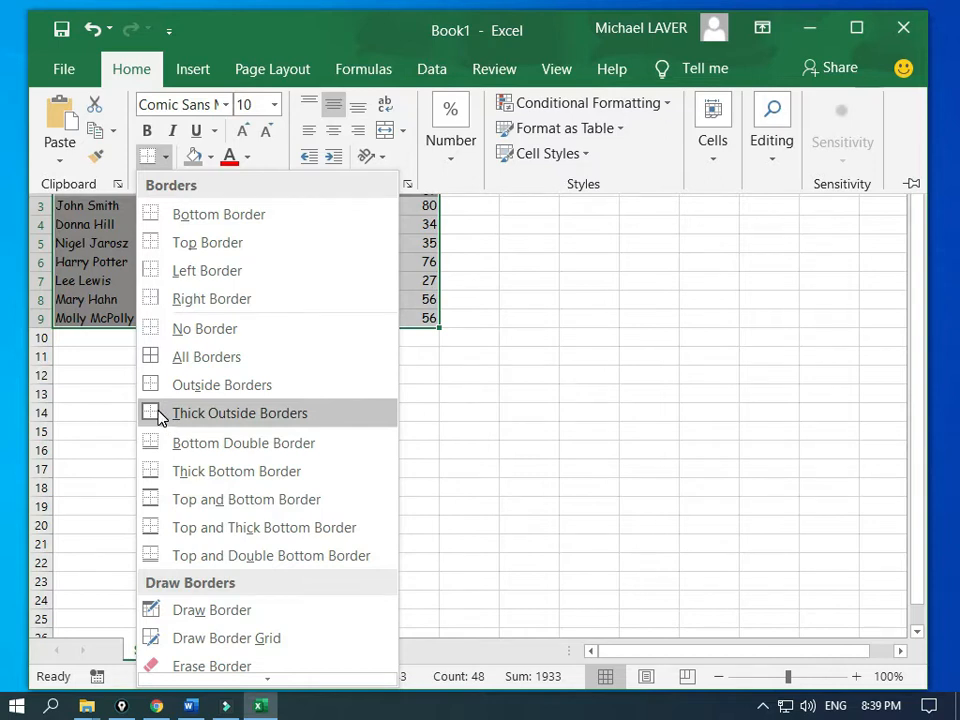
pyautogui.click(152, 471)
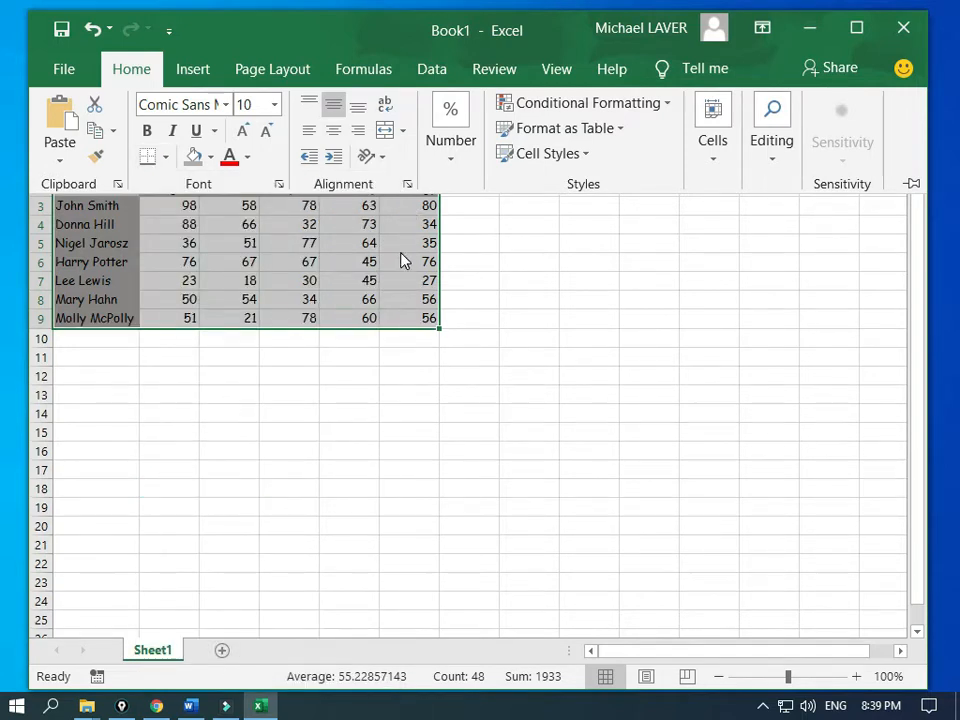
# Step: Add a thick right border to the table via More Borders
pyautogui.click(166, 157)
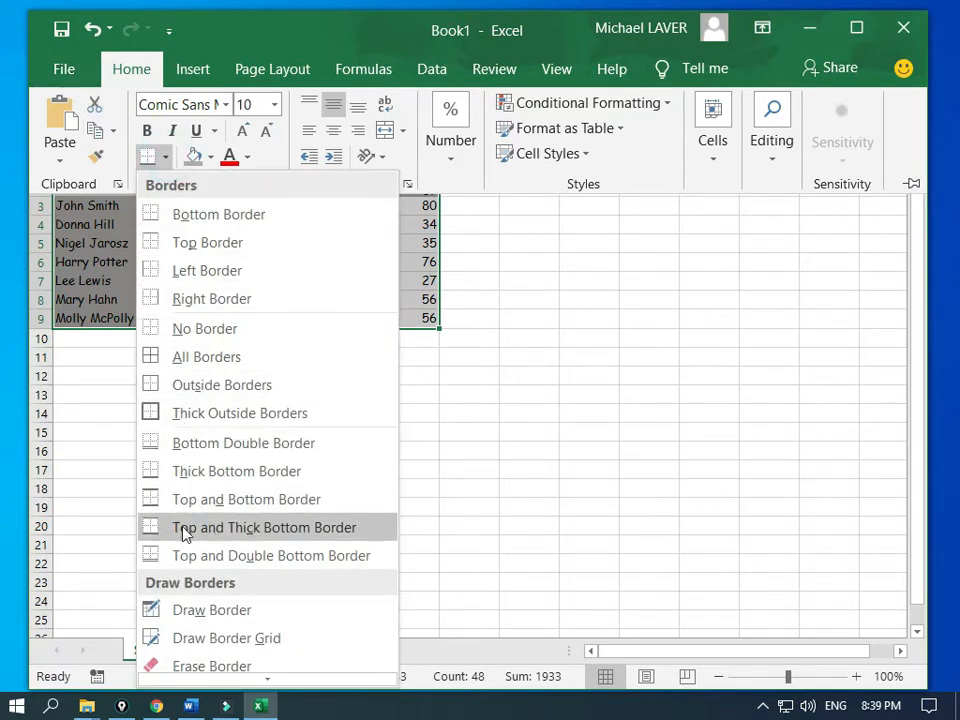
pyautogui.scroll(-2, 169, 623)
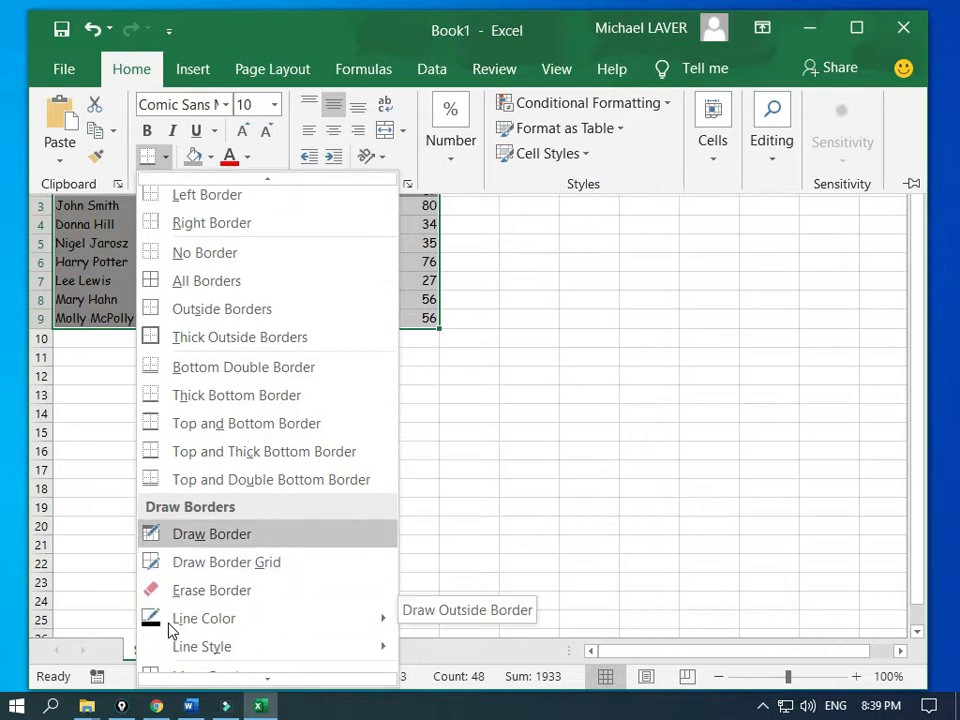
pyautogui.click(190, 673)
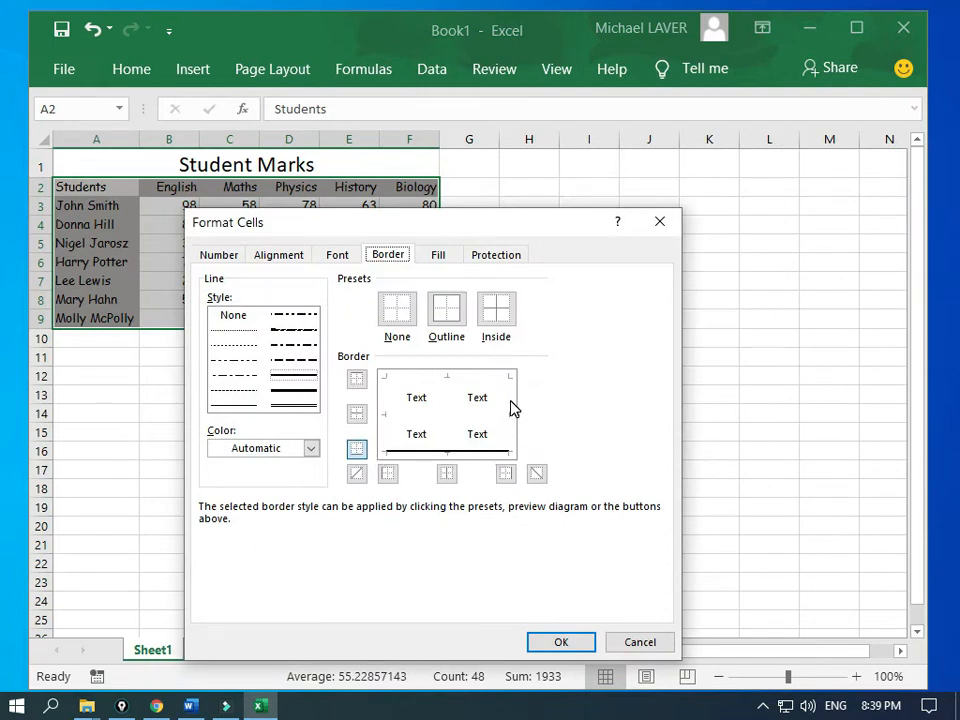
pyautogui.click(292, 389)
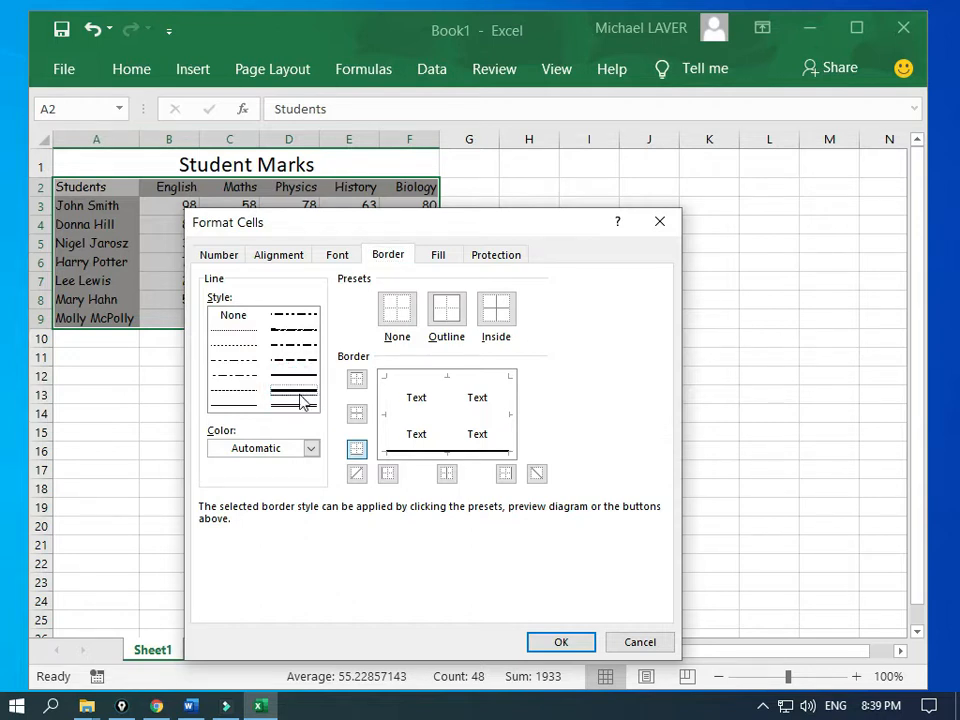
pyautogui.click(508, 400)
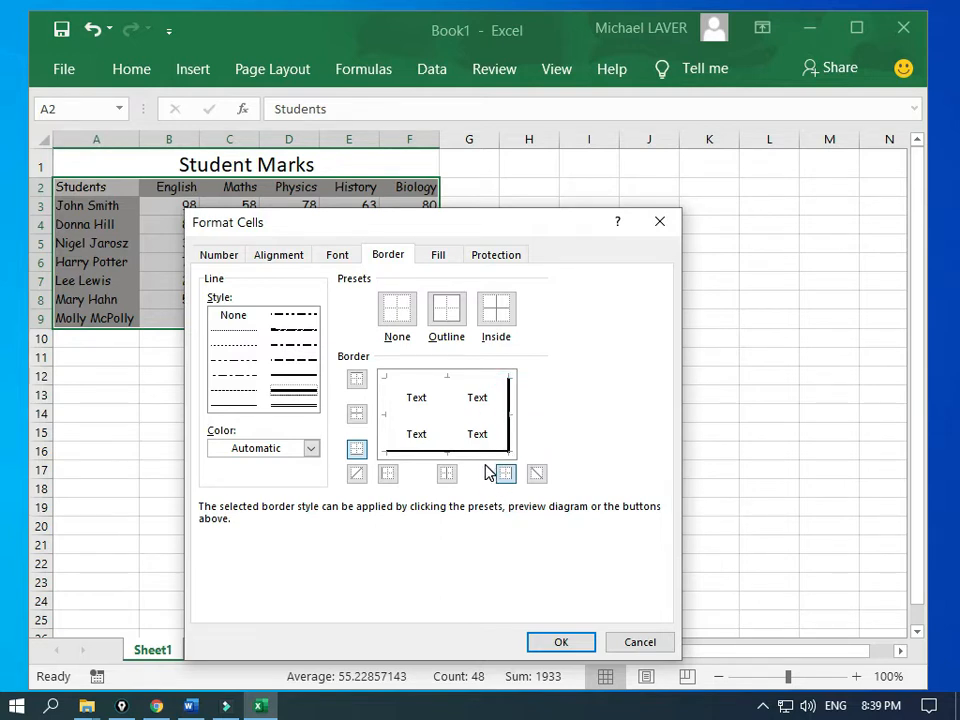
pyautogui.click(533, 644)
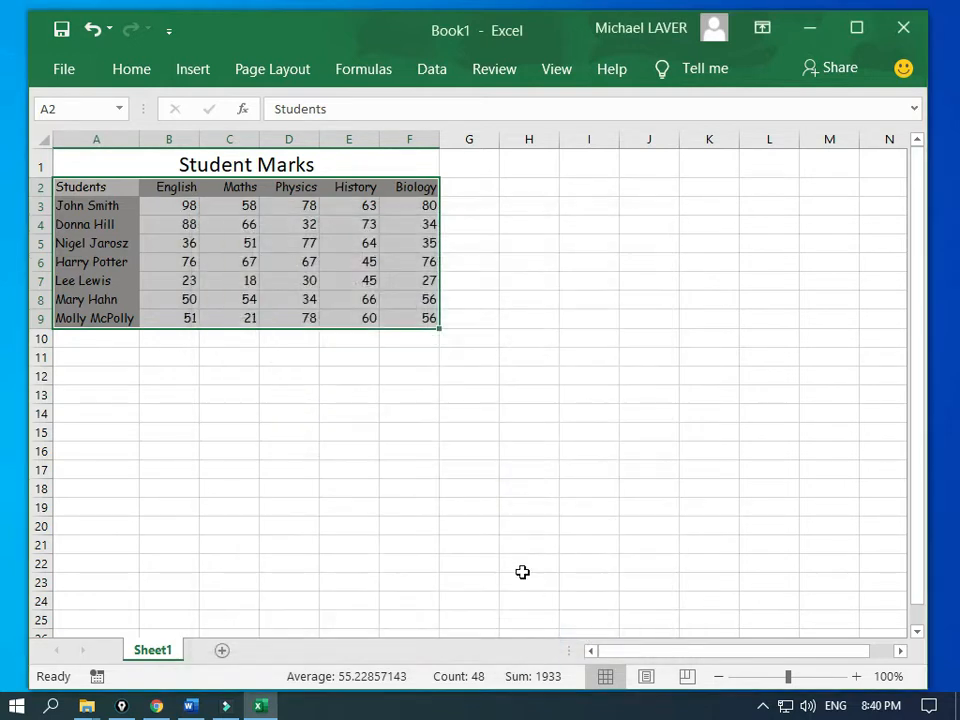
# Step: Enter the heading 'Student Average' in G2 beside the Biology column
pyautogui.click(381, 392)
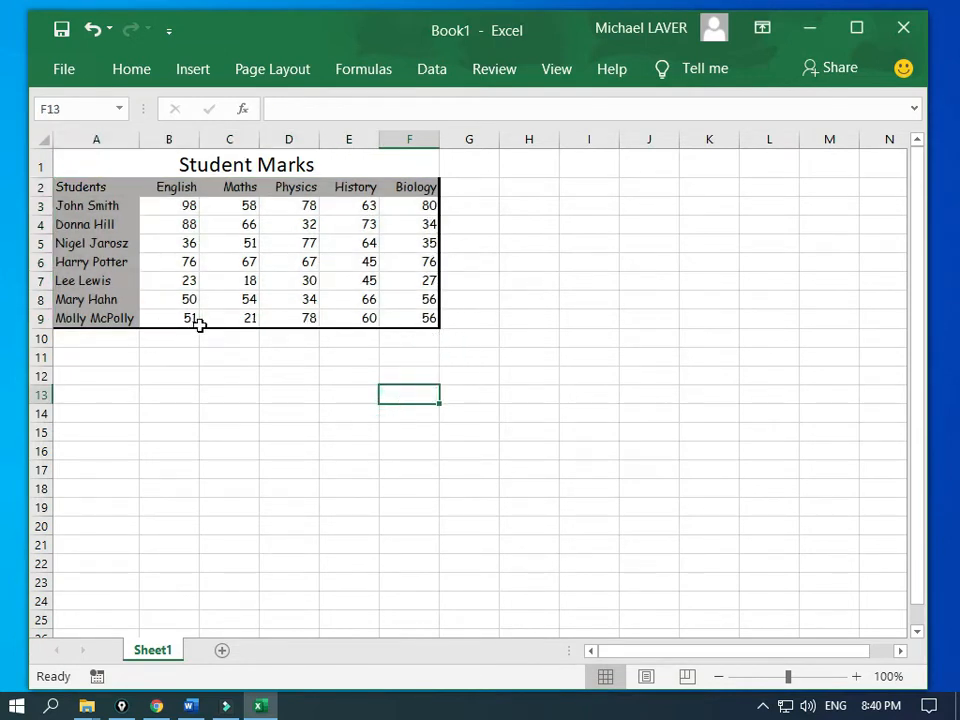
pyautogui.click(467, 187)
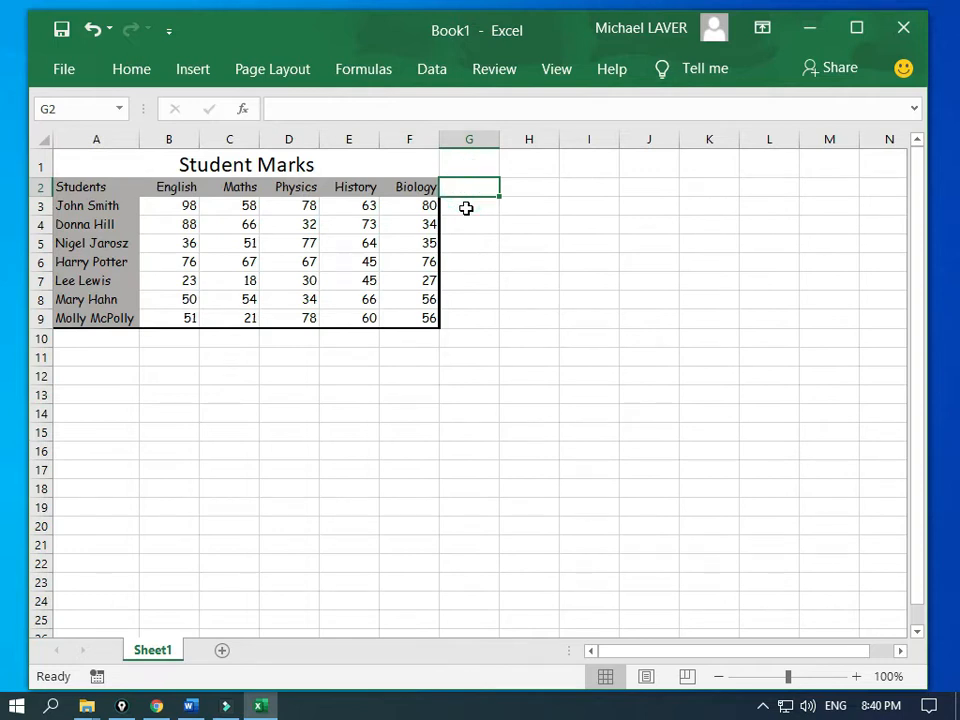
pyautogui.write('St')
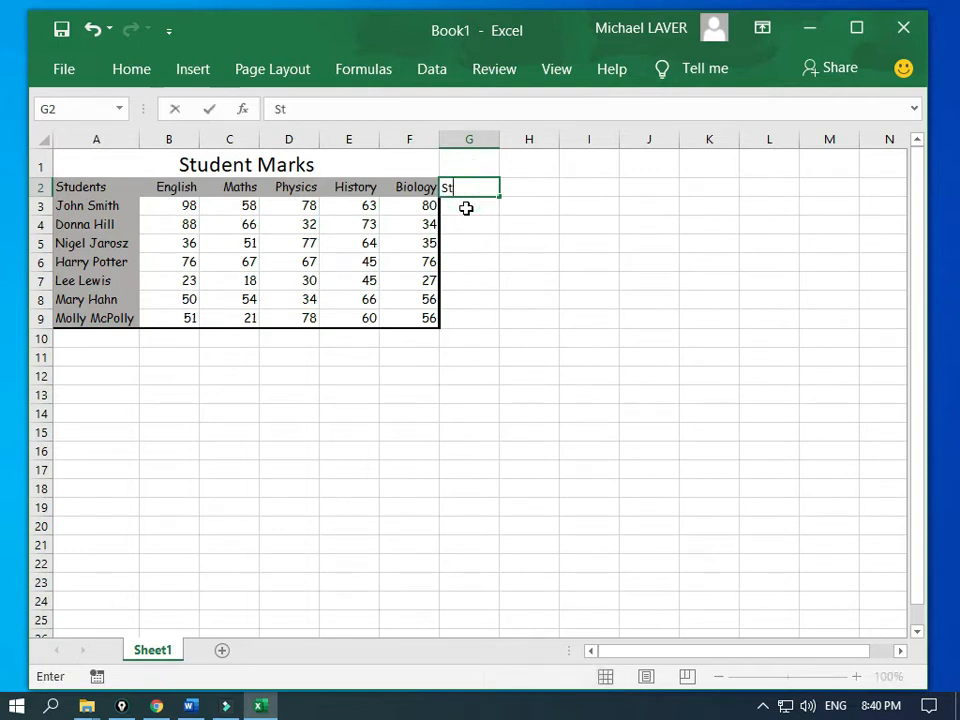
pyautogui.write('udent A')
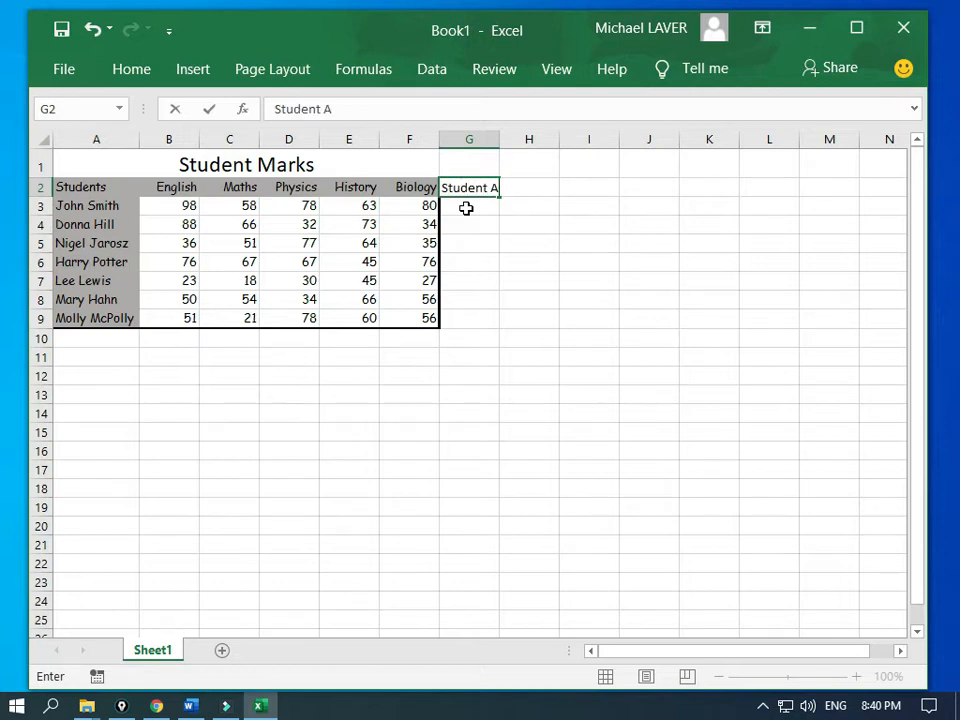
pyautogui.write('verage')
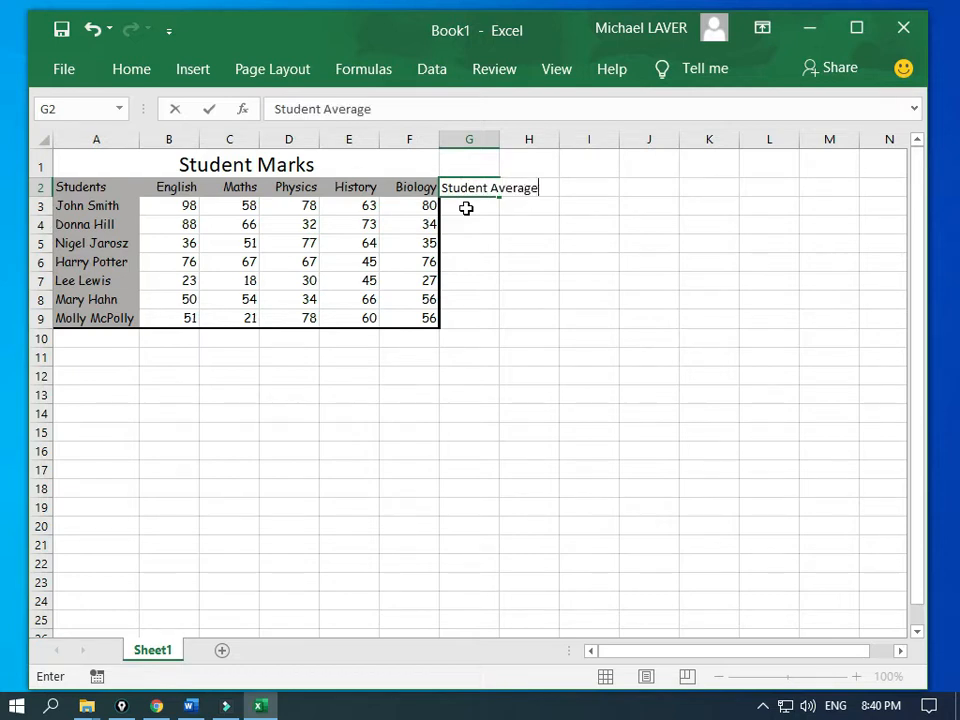
pyautogui.press('Return')
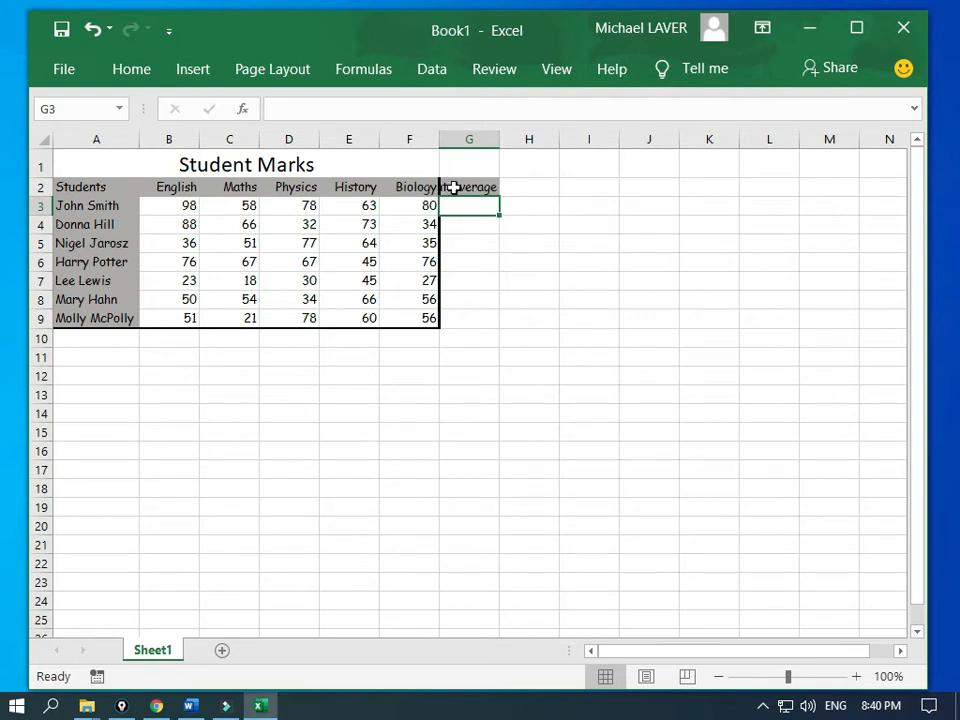
pyautogui.click(455, 188)
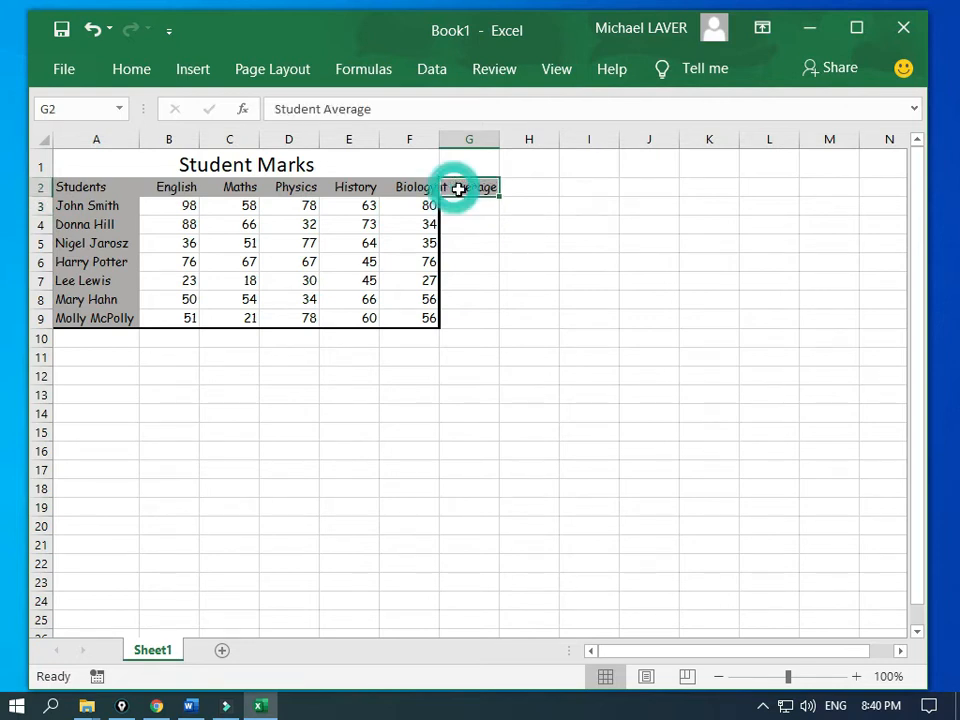
pyautogui.click(140, 72)
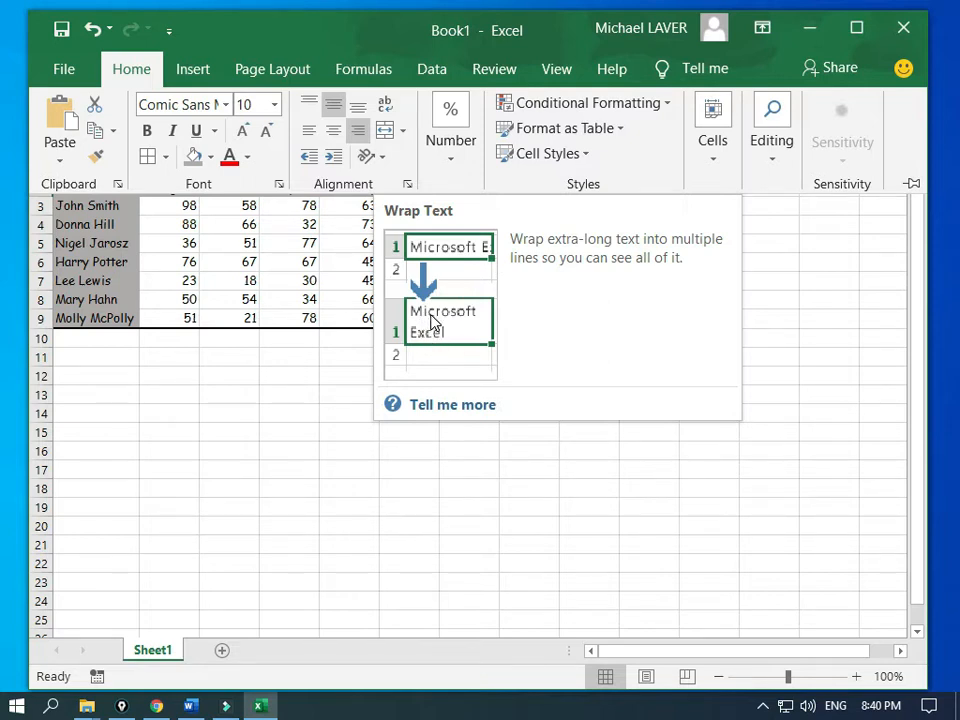
# Step: Wrap the G2 heading and centre header row A2:G2 at font size 11
pyautogui.click(388, 112)
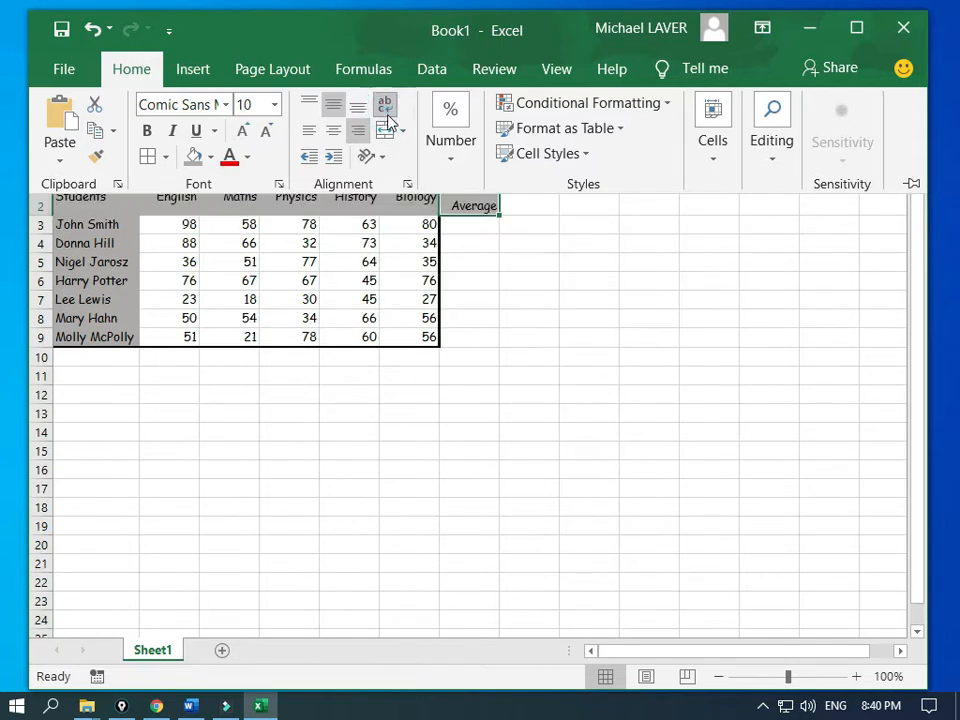
pyautogui.click(359, 258)
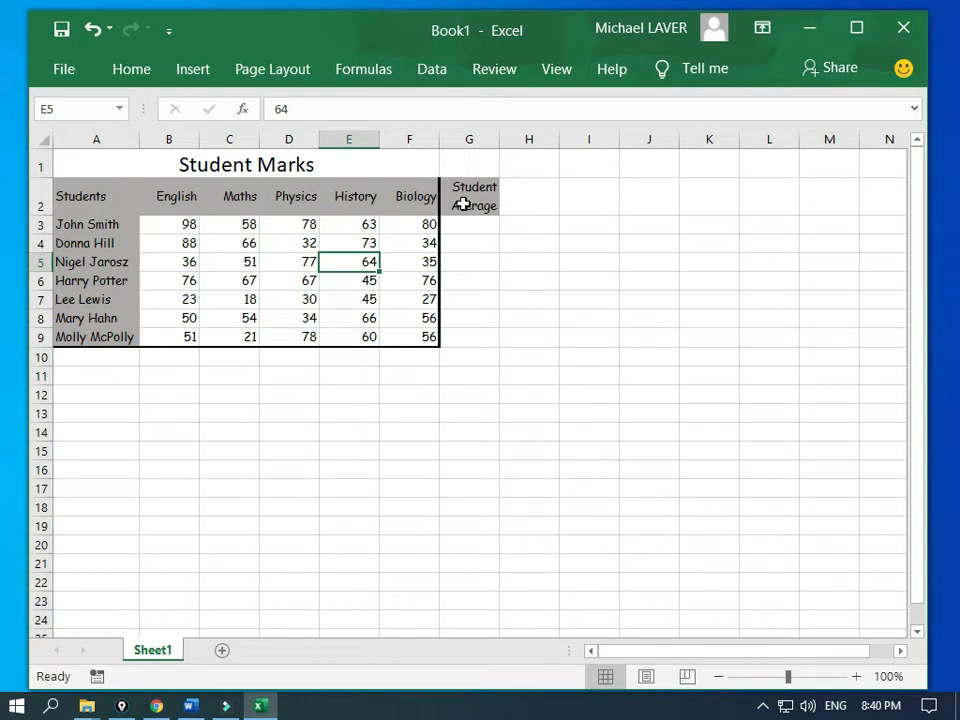
pyautogui.moveTo(463, 204); pyautogui.dragTo(75, 204)
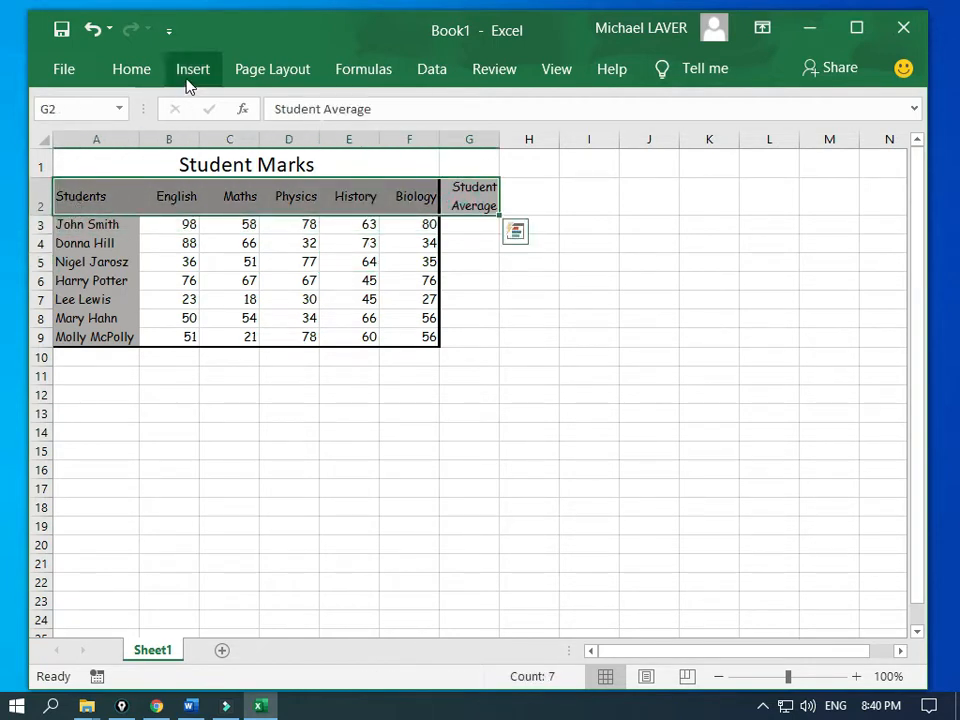
pyautogui.click(137, 80)
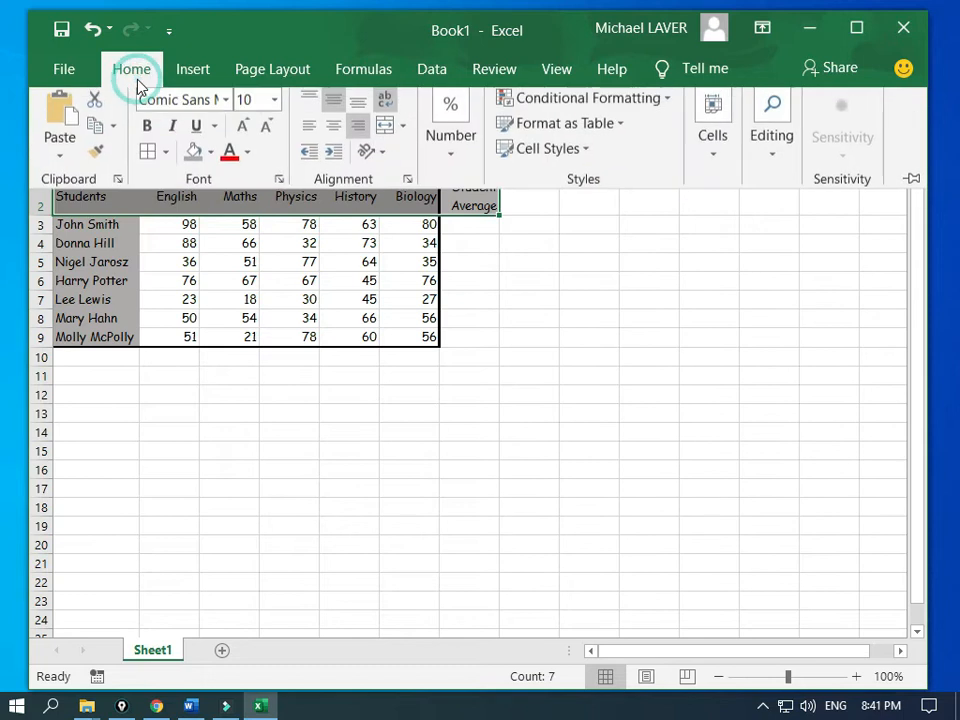
pyautogui.click(333, 140)
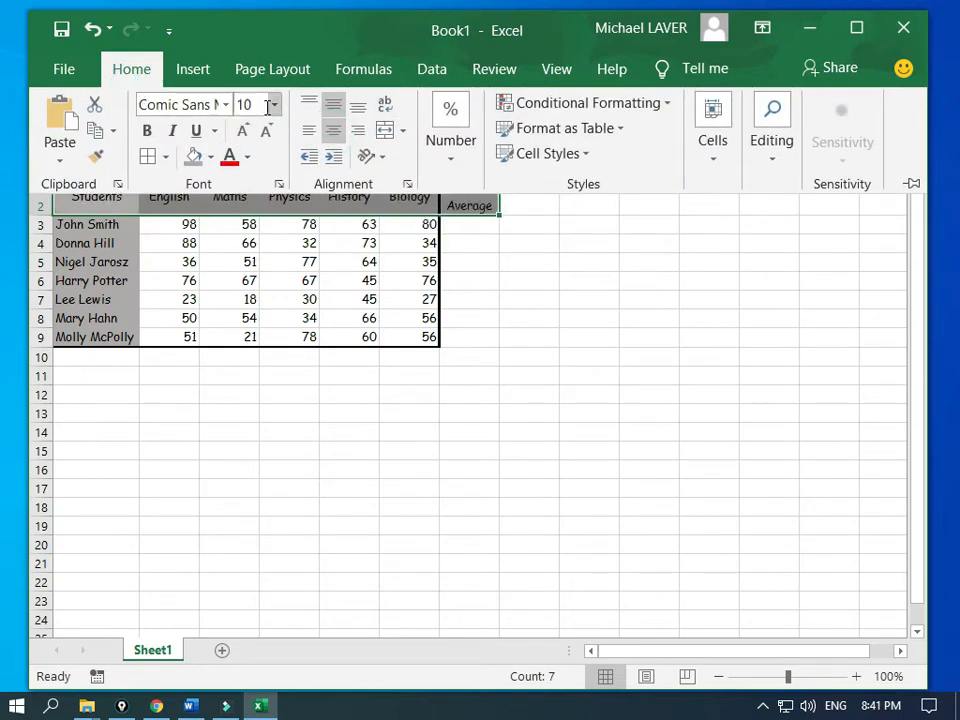
pyautogui.click(247, 137)
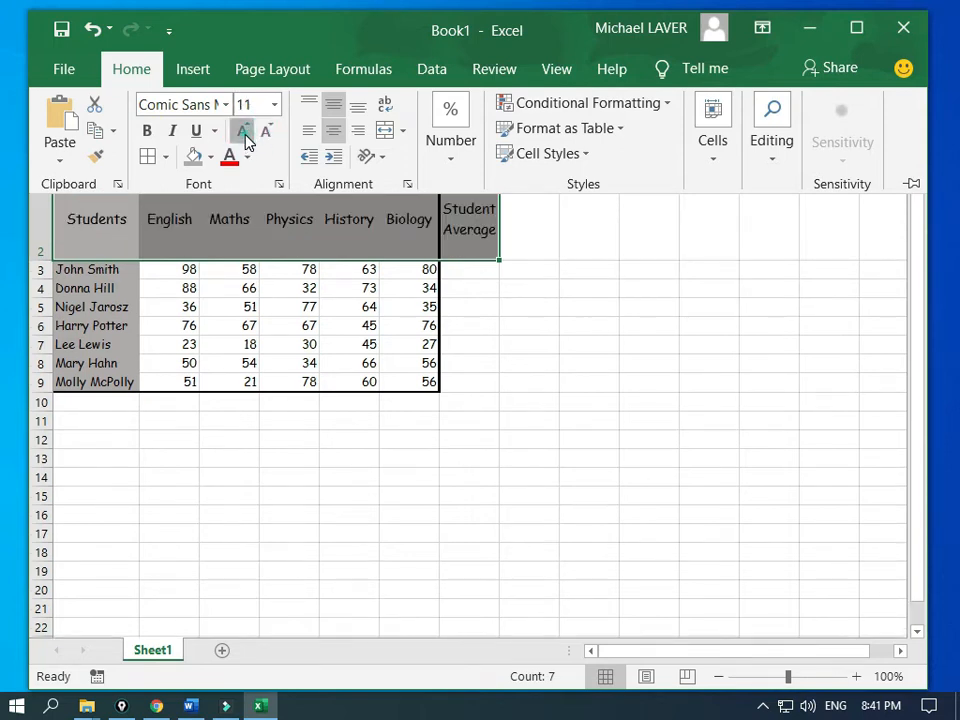
pyautogui.click(246, 138)
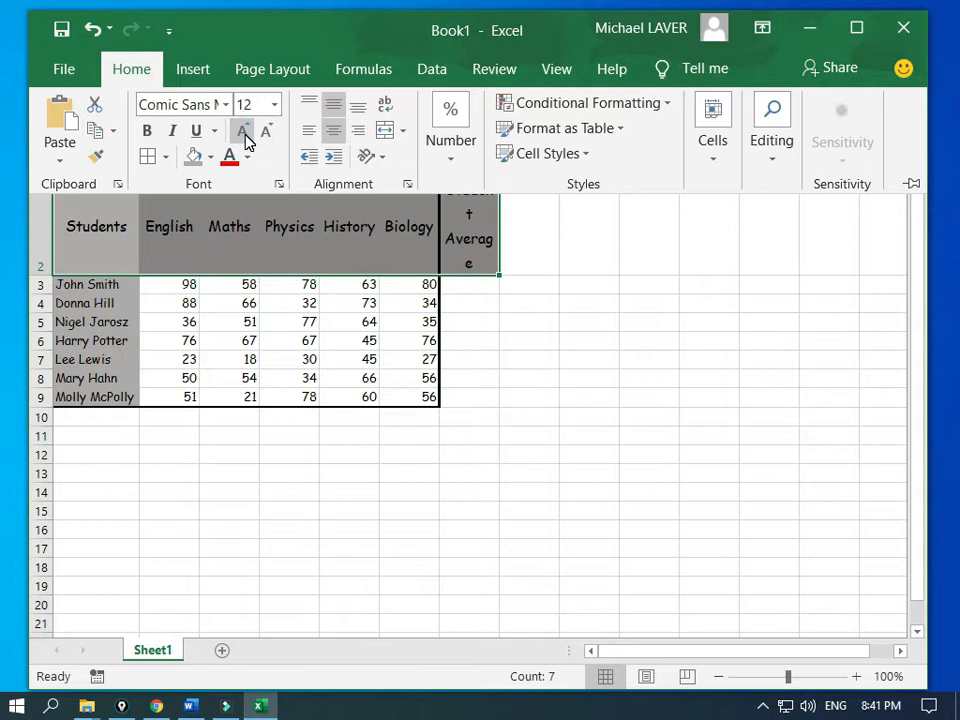
pyautogui.click(267, 133)
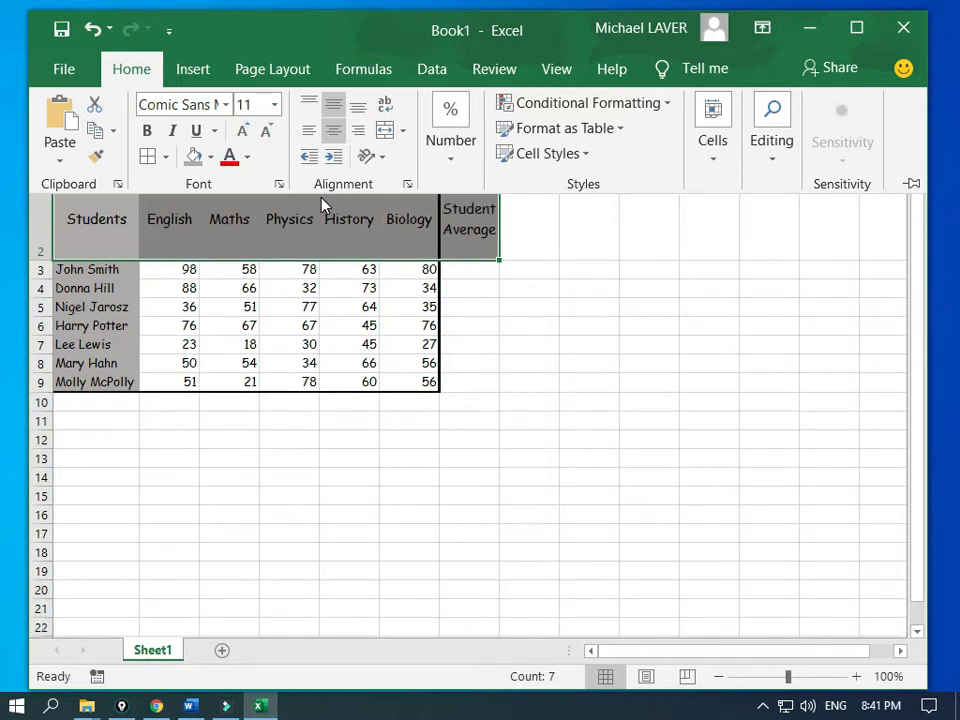
pyautogui.click(98, 268)
# Step: Enlarge the student names A3:A9 and auto-fit column A to them
pyautogui.moveTo(98, 268); pyautogui.dragTo(102, 378)
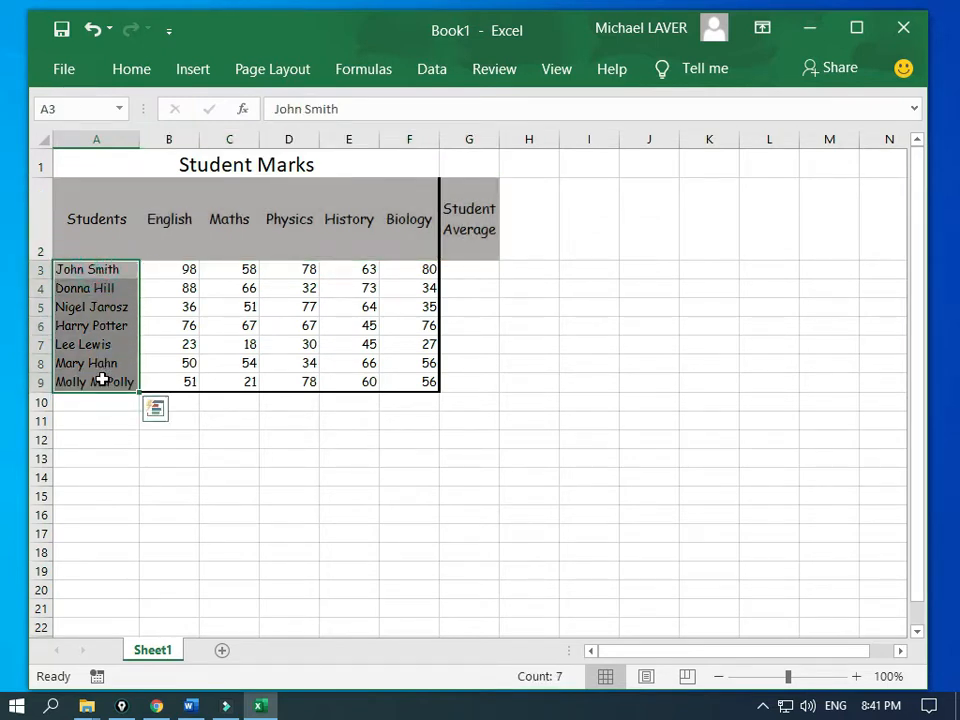
pyautogui.press('F4')
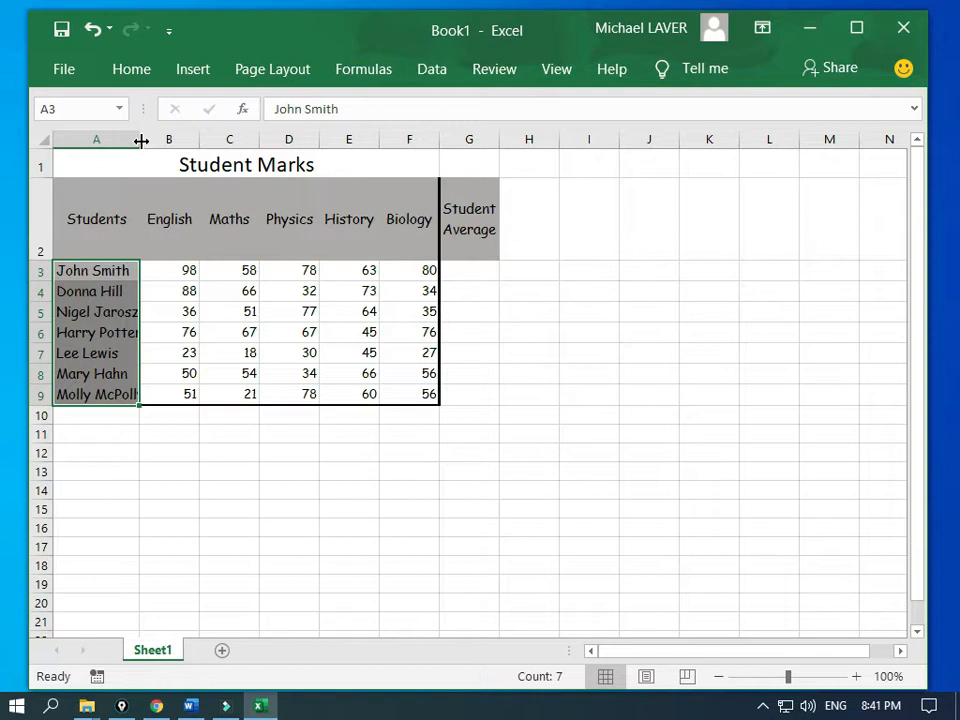
pyautogui.doubleClick(141, 141)
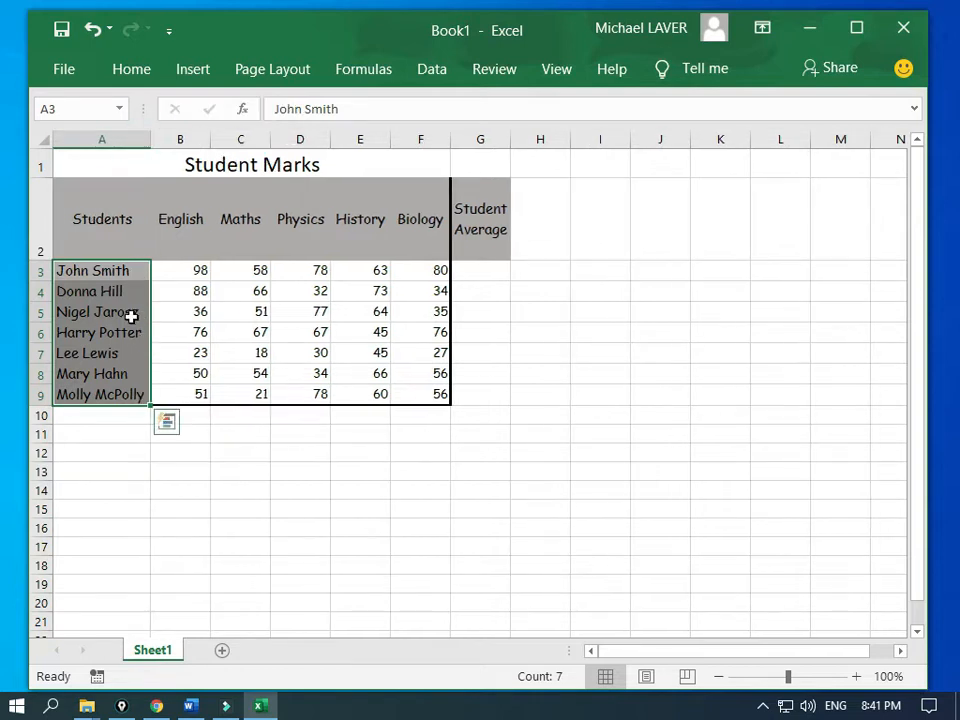
# Step: Add a 'Subject Average' label in A10 and widen column A to fit it
pyautogui.click(88, 419)
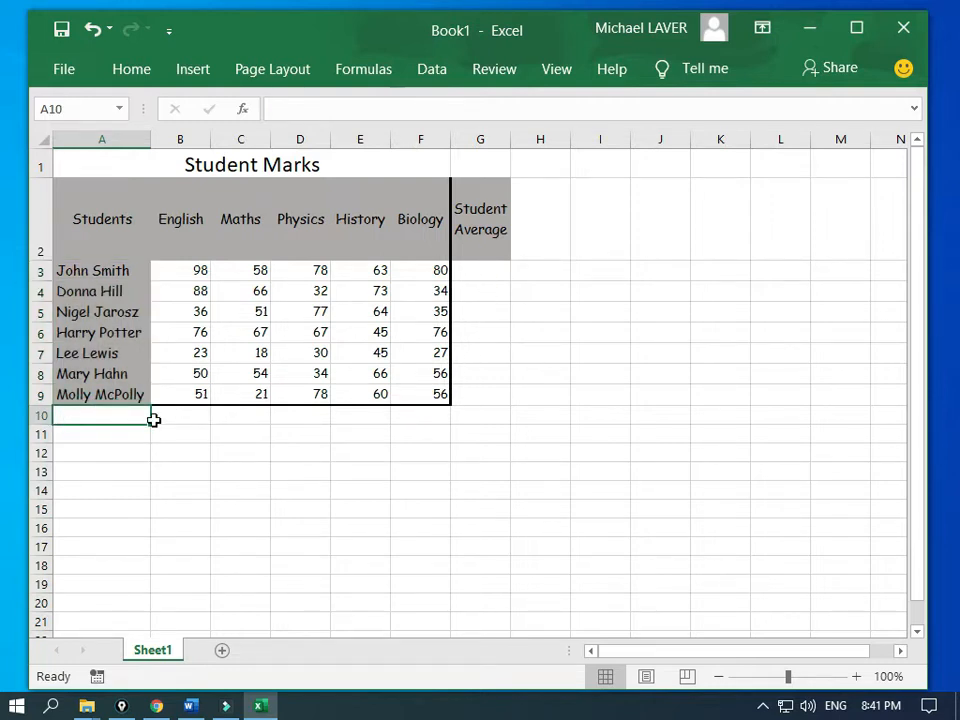
pyautogui.write('Su')
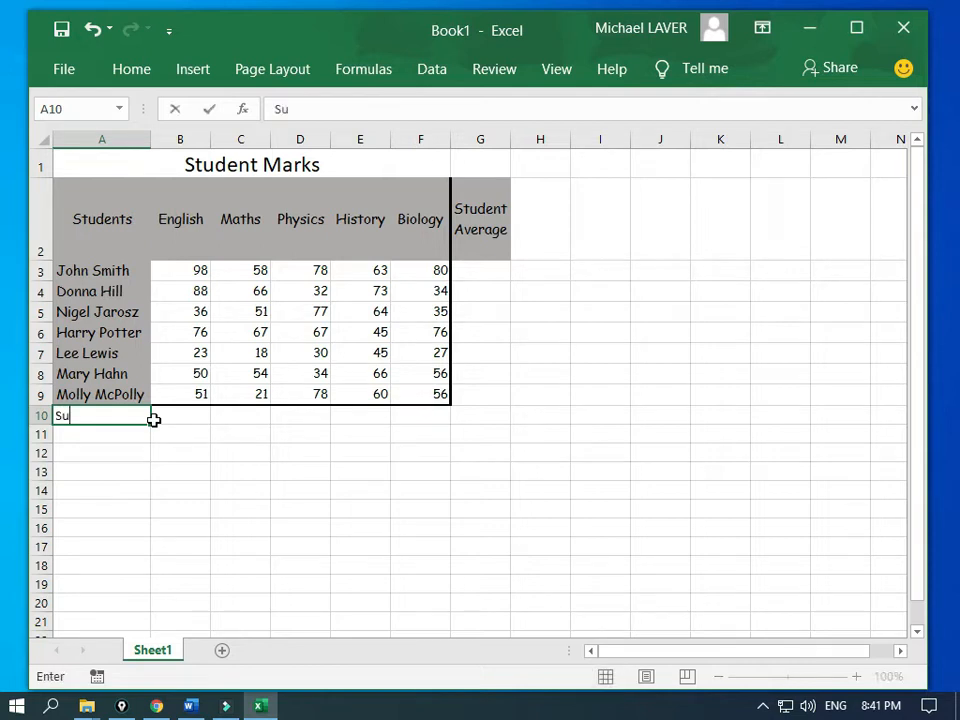
pyautogui.write('bject Average')
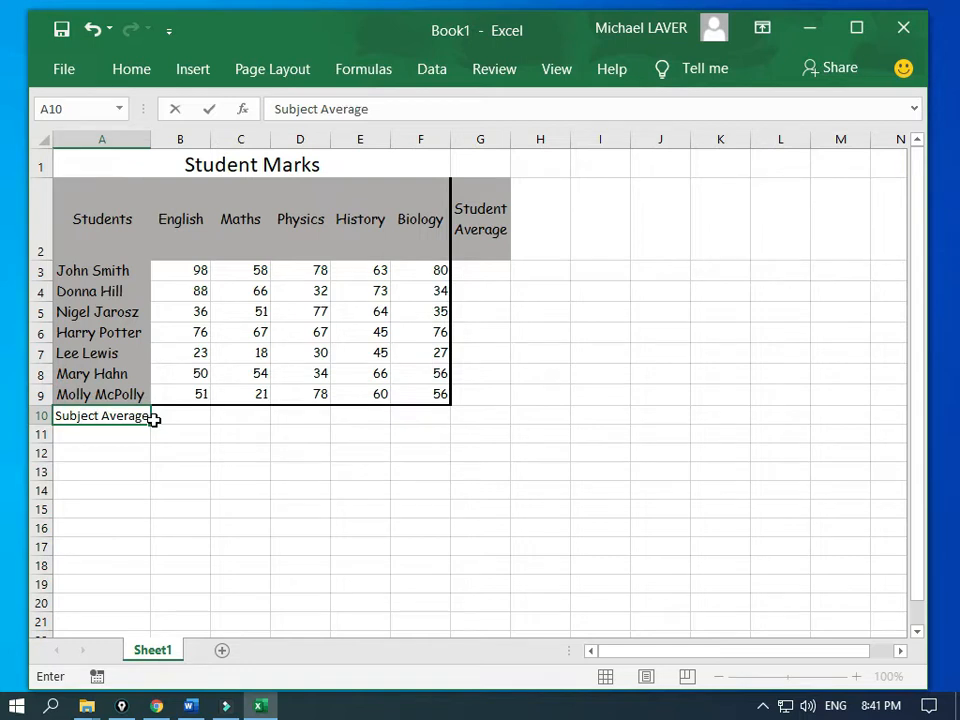
pyautogui.press('Return')
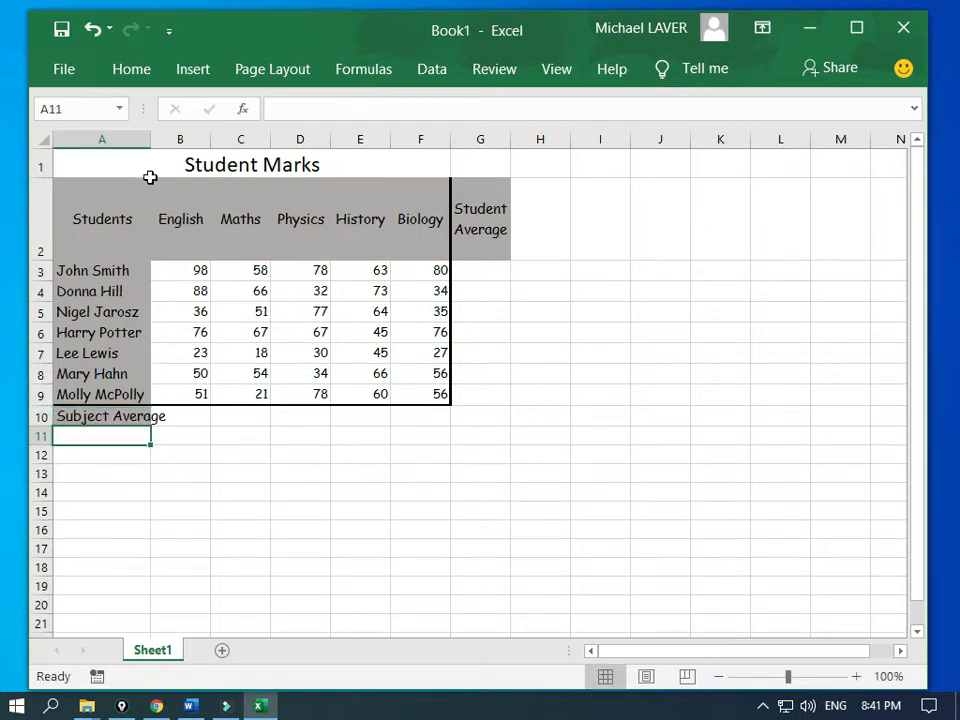
pyautogui.doubleClick(149, 142)
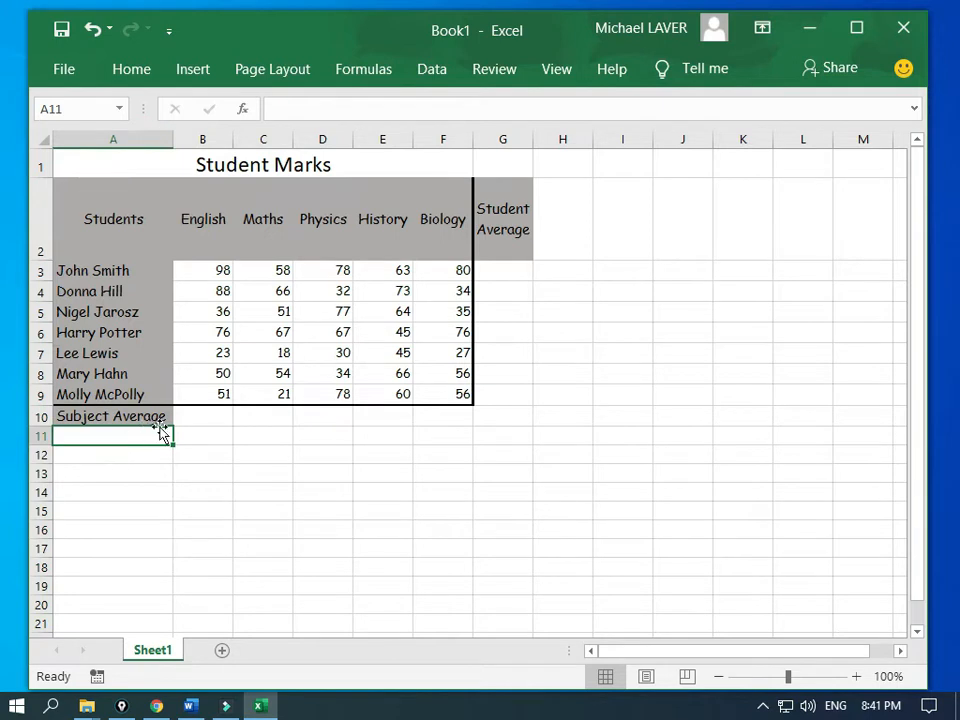
pyautogui.click(201, 419)
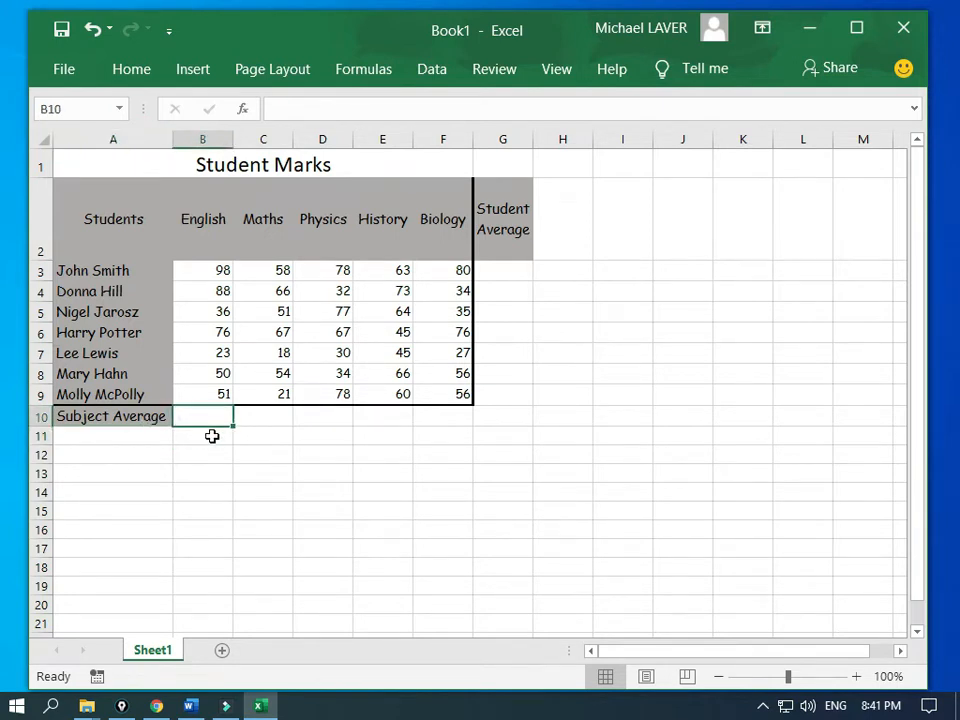
# Step: Enter =AVERAGE(B3:B9) in B10 to get the English average mark
pyautogui.write('=')
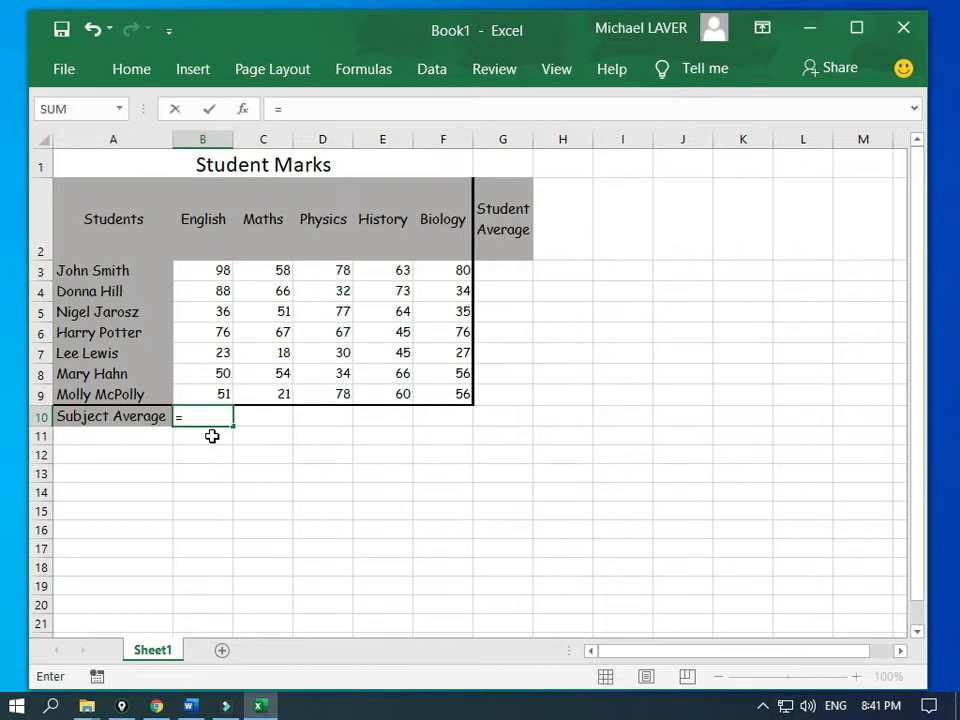
pyautogui.write('A')
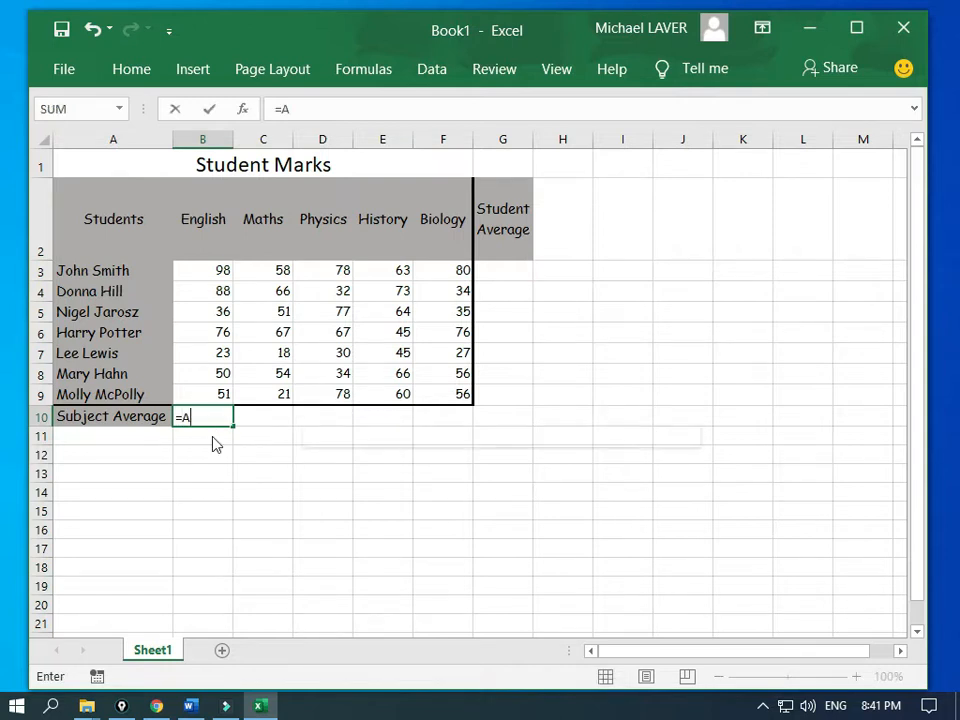
pyautogui.write('r')
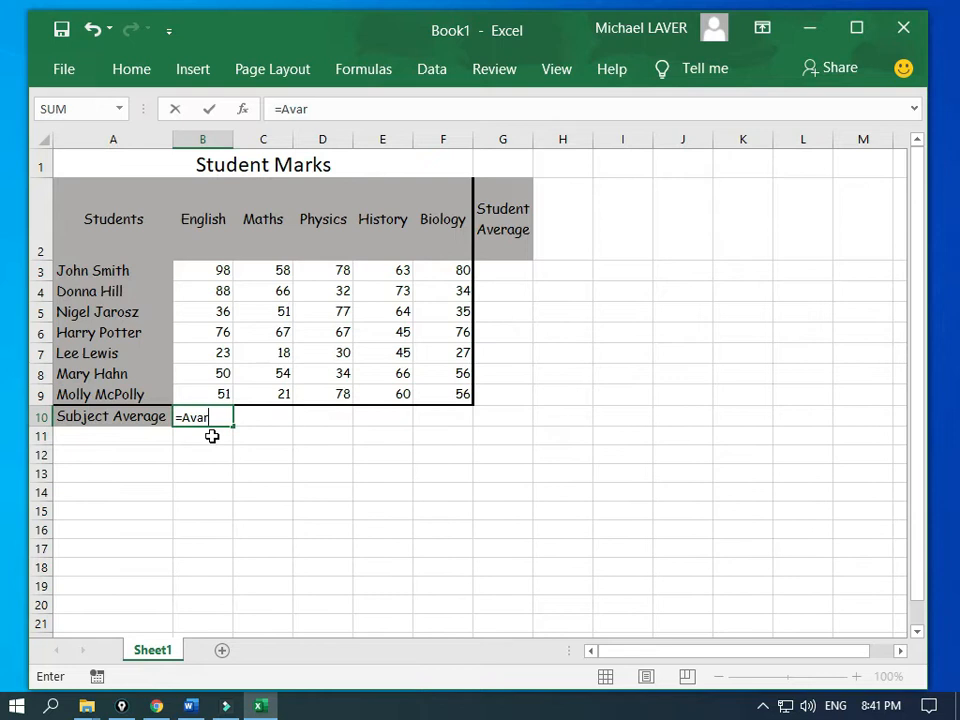
pyautogui.press('BackSpace')
pyautogui.press('BackSpace')
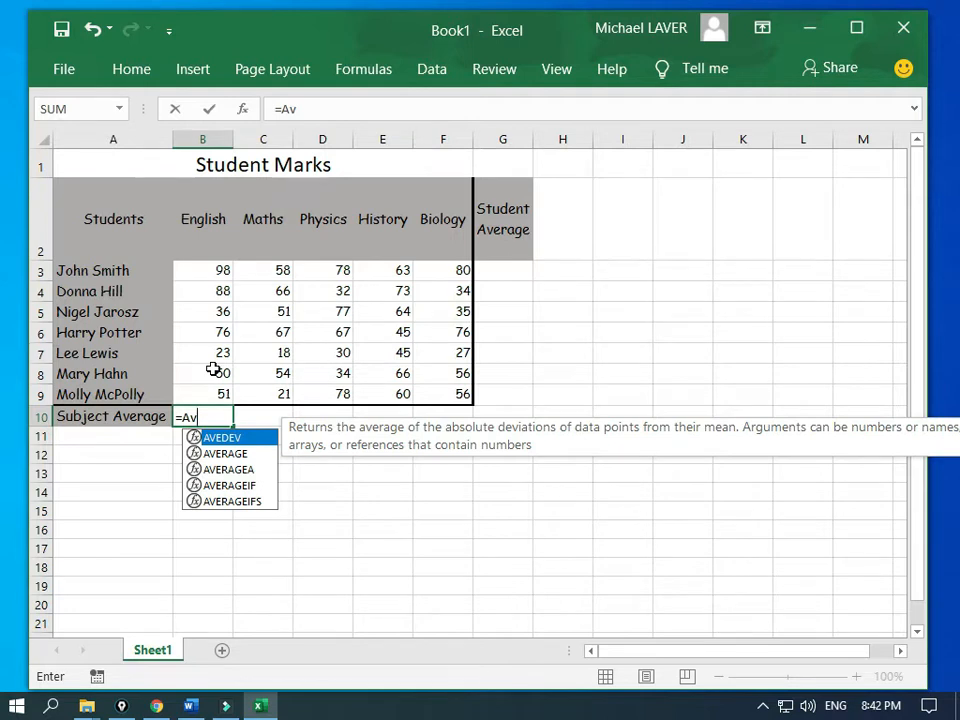
pyautogui.write('erage')
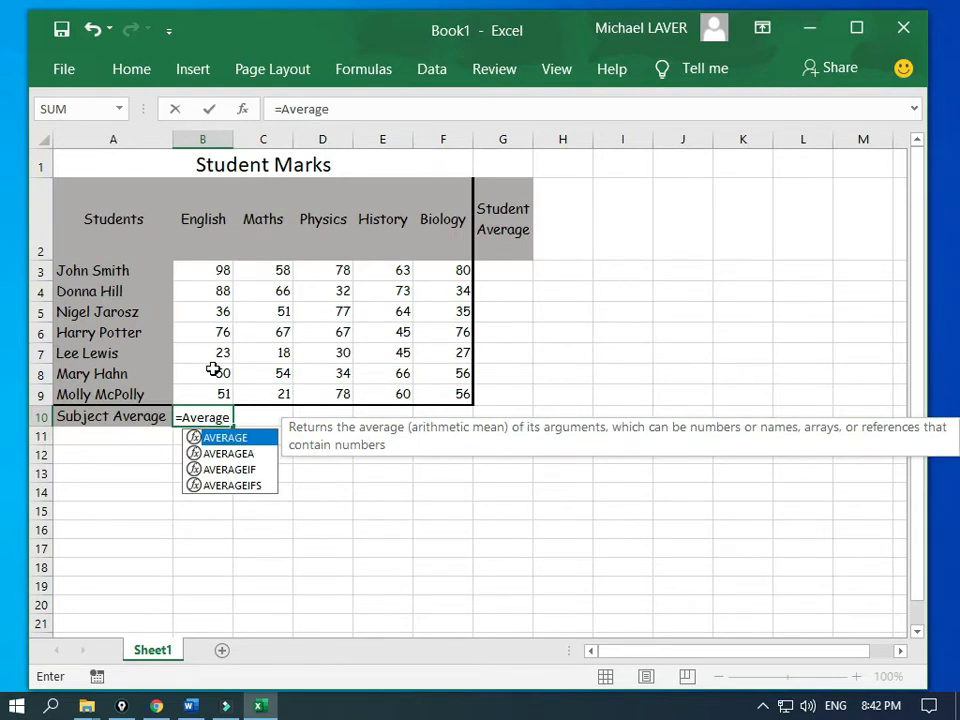
pyautogui.write('(')
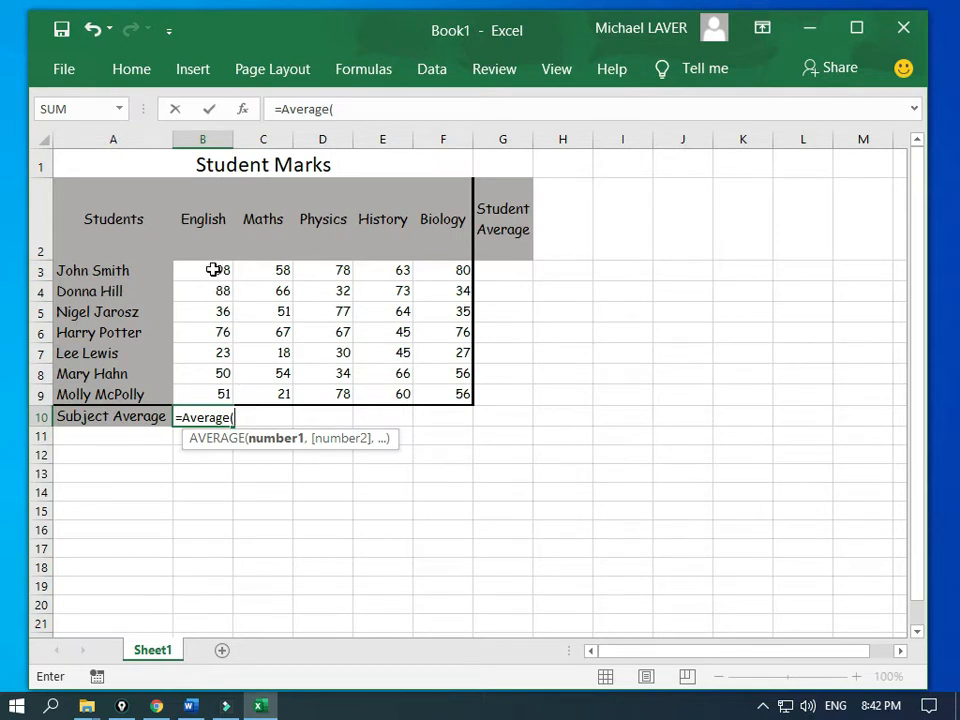
pyautogui.moveTo(213, 270); pyautogui.dragTo(224, 391)
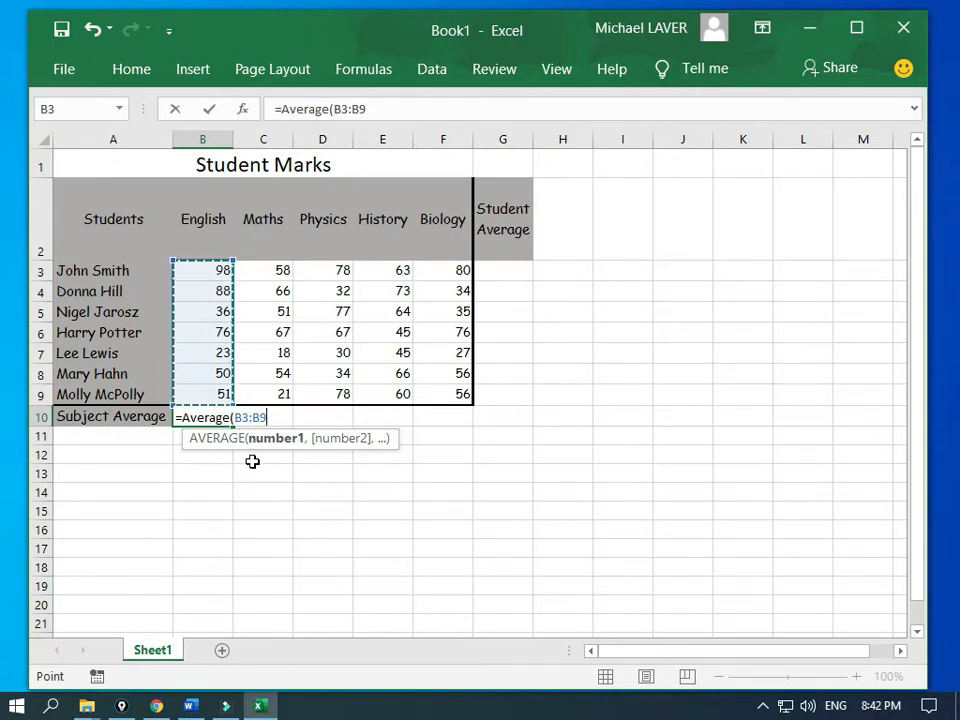
pyautogui.write(')')
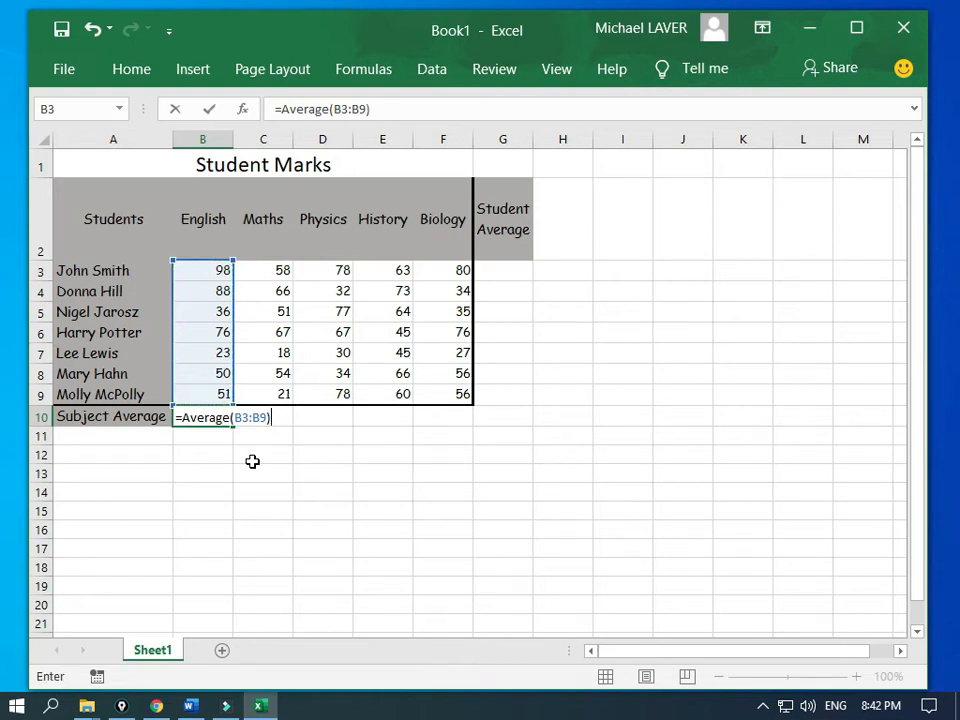
pyautogui.press('Return')
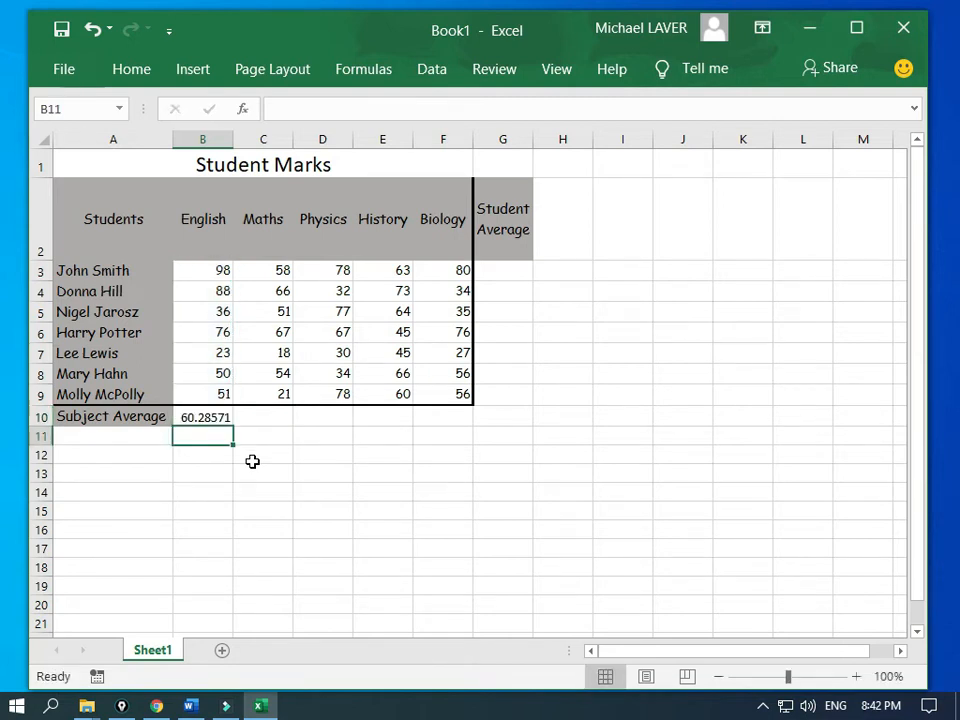
# Step: Copy the B10 average formula across to F10 for every subject through Biology
pyautogui.press('Up')
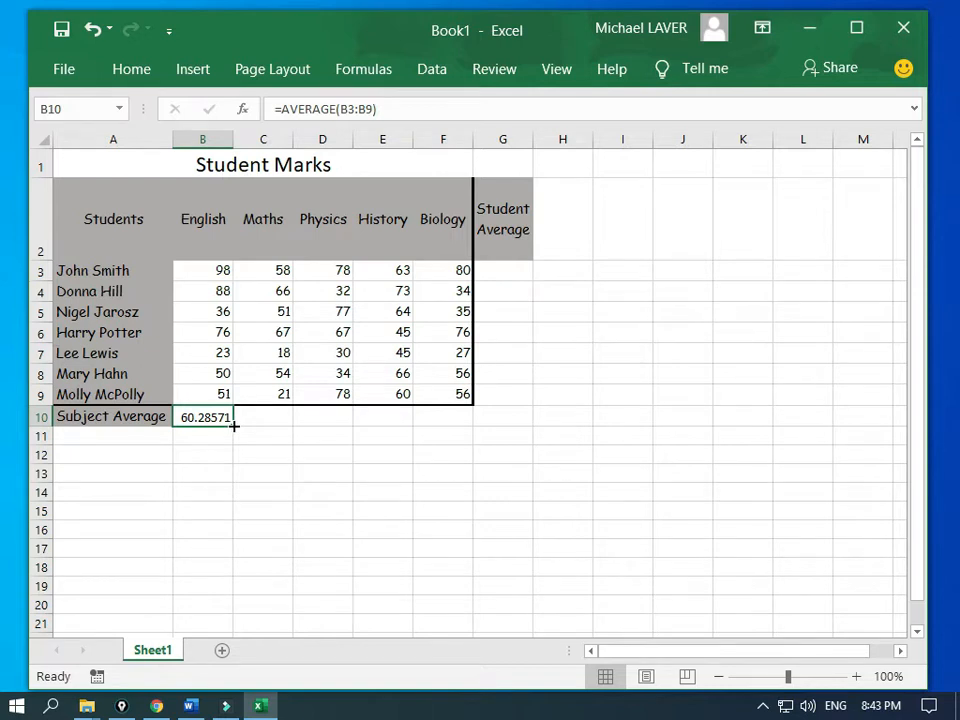
pyautogui.moveTo(233, 425); pyautogui.dragTo(448, 420)
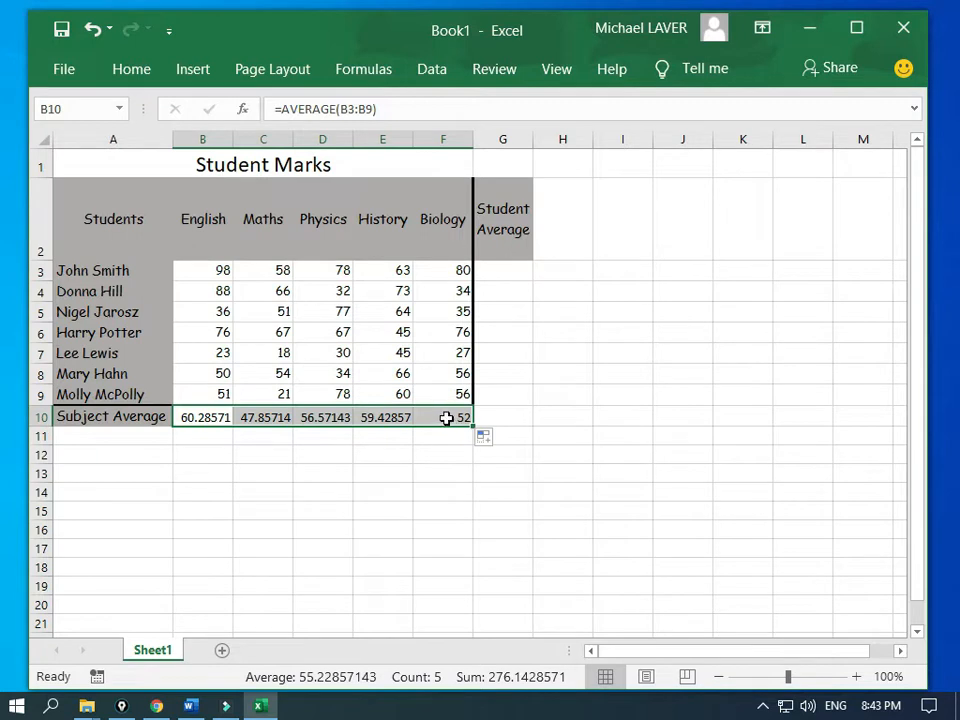
pyautogui.click(437, 415)
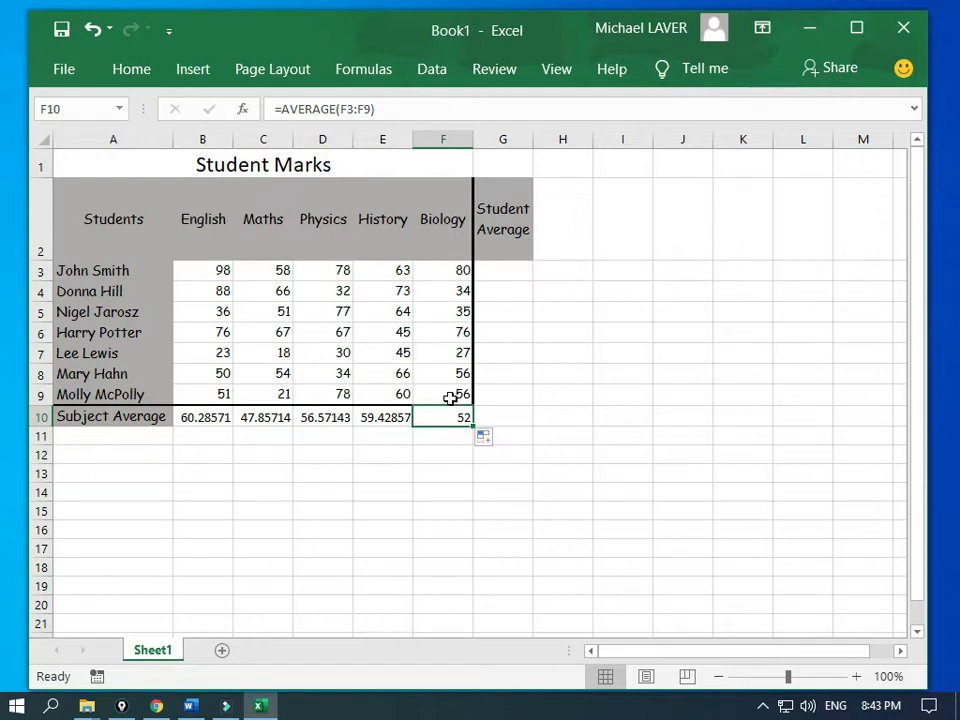
pyautogui.click(499, 272)
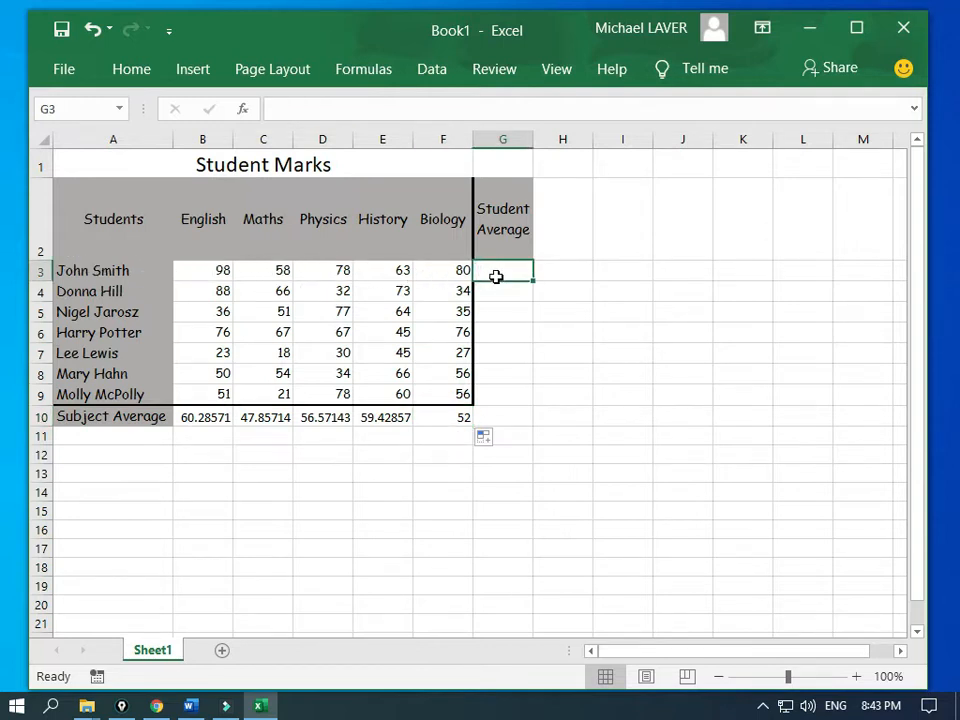
# Step: Enter =AVERAGE(B3:F3) in G3 for the first student's average
pyautogui.write('=')
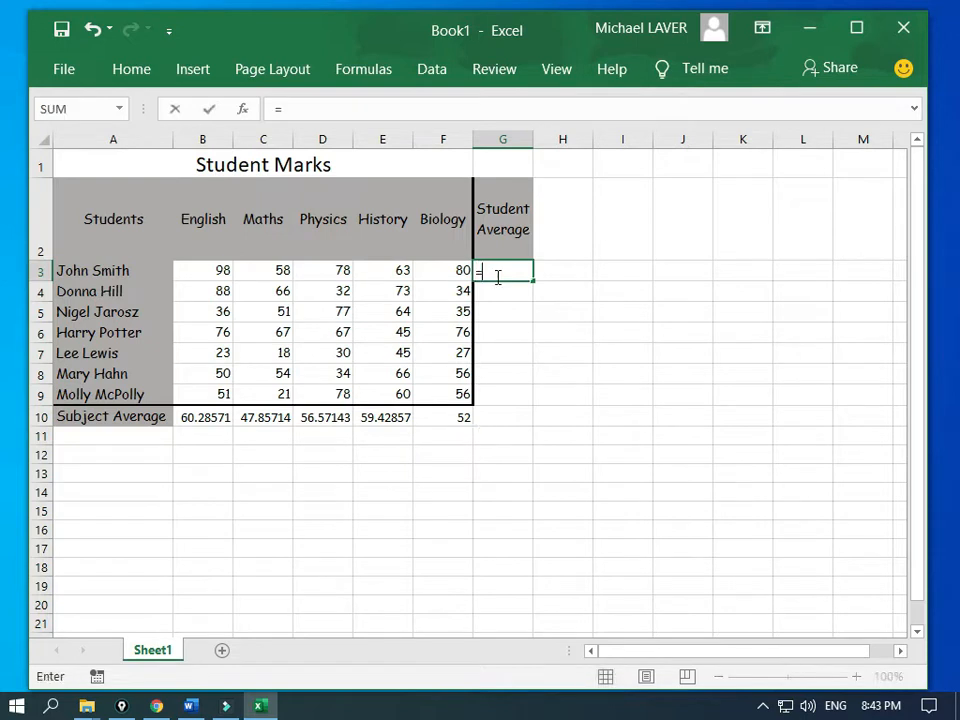
pyautogui.write('av')
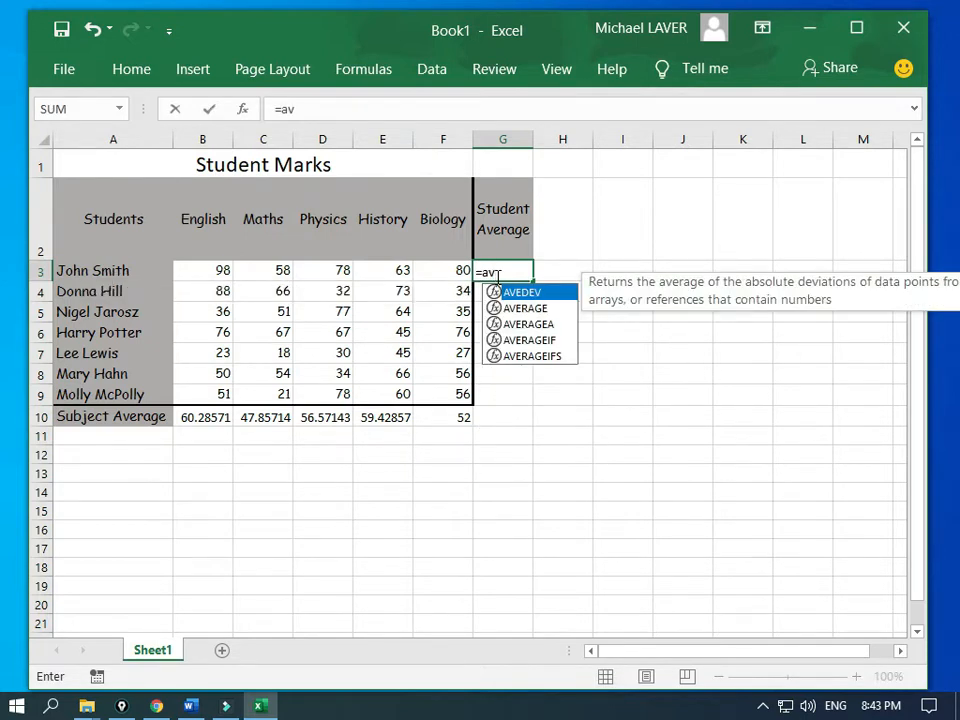
pyautogui.write('erage')
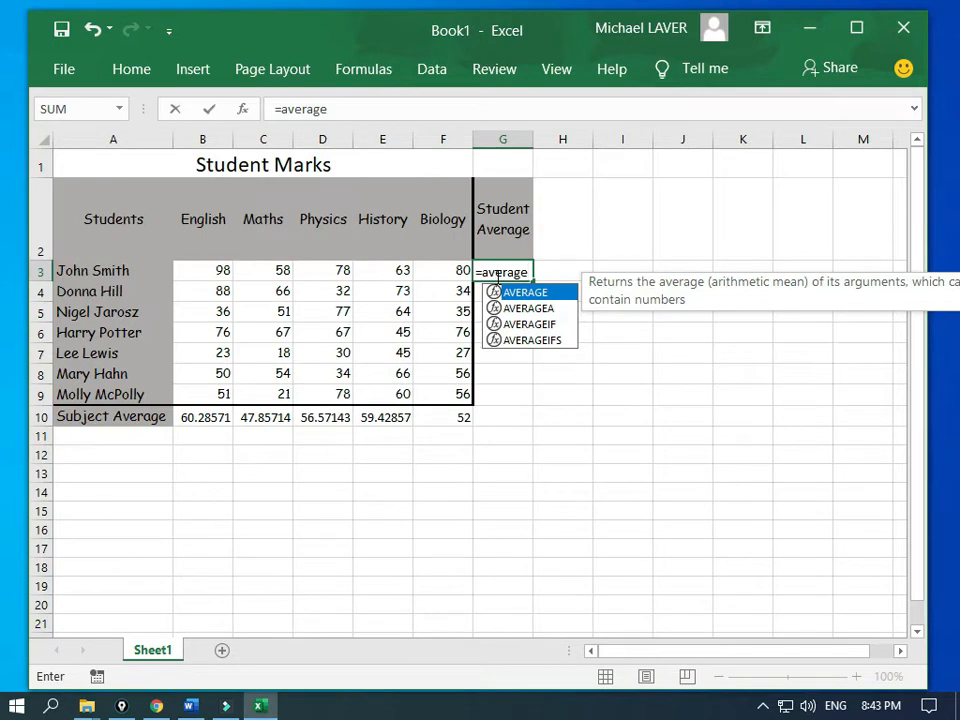
pyautogui.write('(')
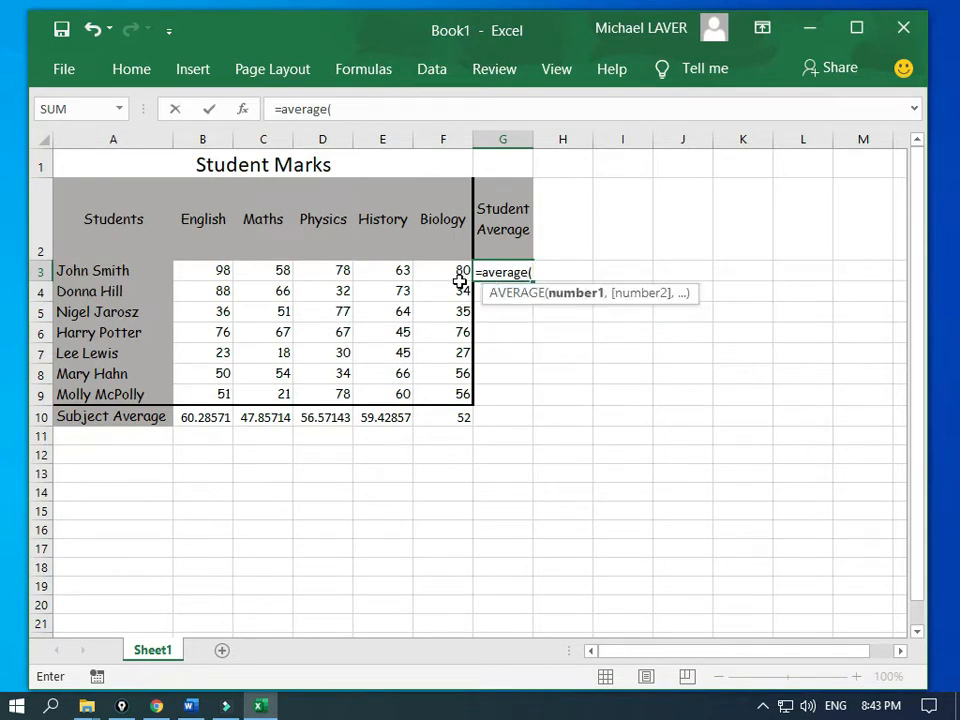
pyautogui.moveTo(456, 272); pyautogui.dragTo(225, 272)
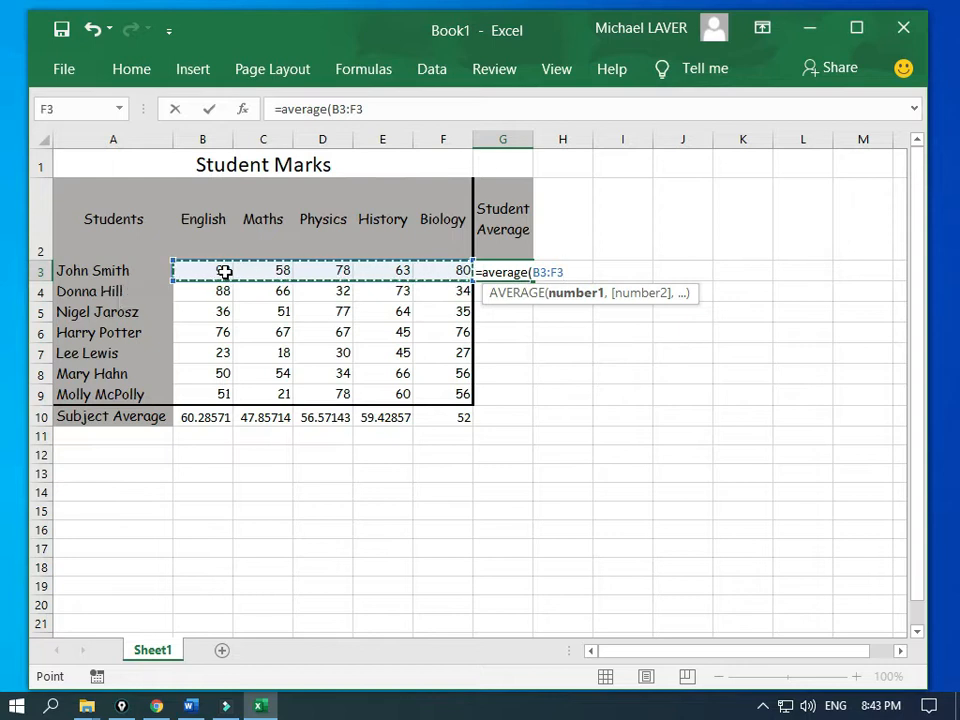
pyautogui.write(')')
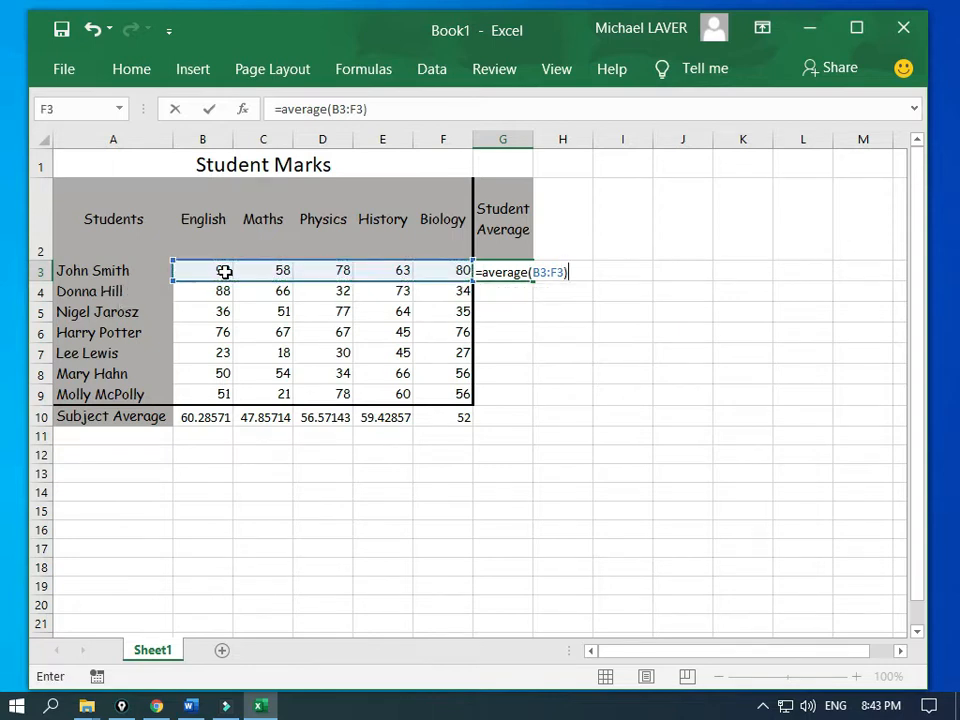
pyautogui.press('Return')
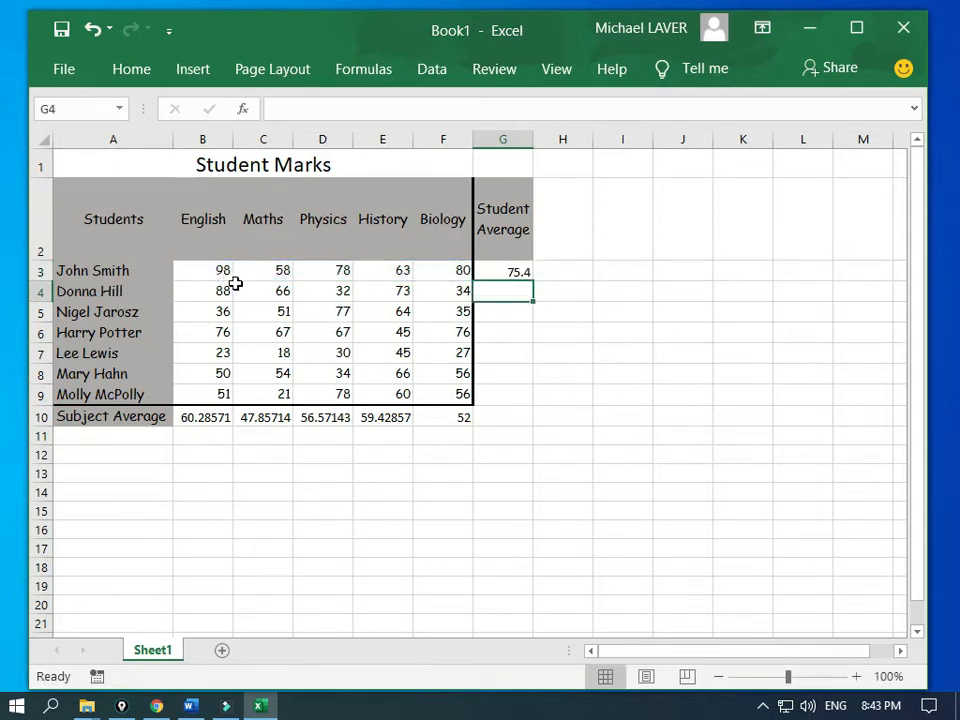
# Step: Fill the G3 average formula down to G9, then bring the Word instructions into view
pyautogui.press('Up')
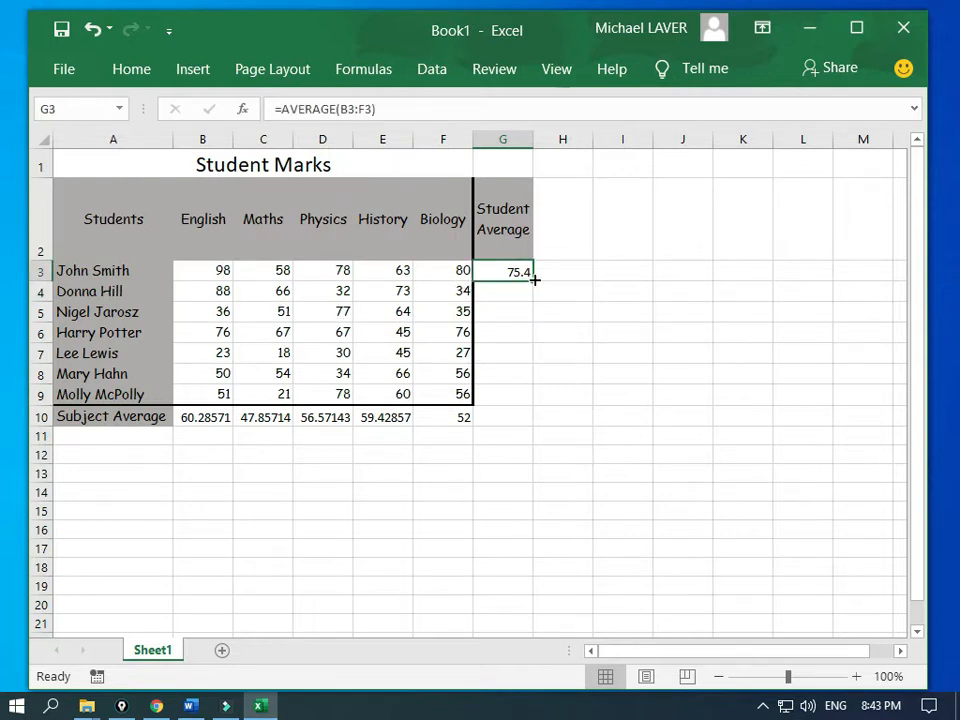
pyautogui.moveTo(534, 281); pyautogui.dragTo(542, 401)
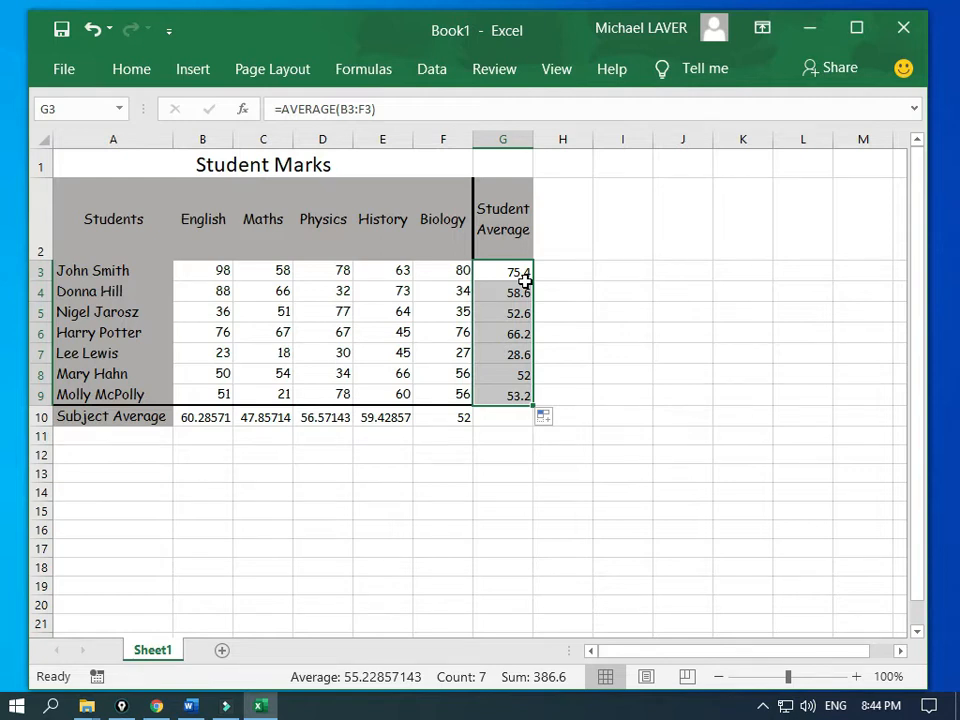
pyautogui.click(3, 76)
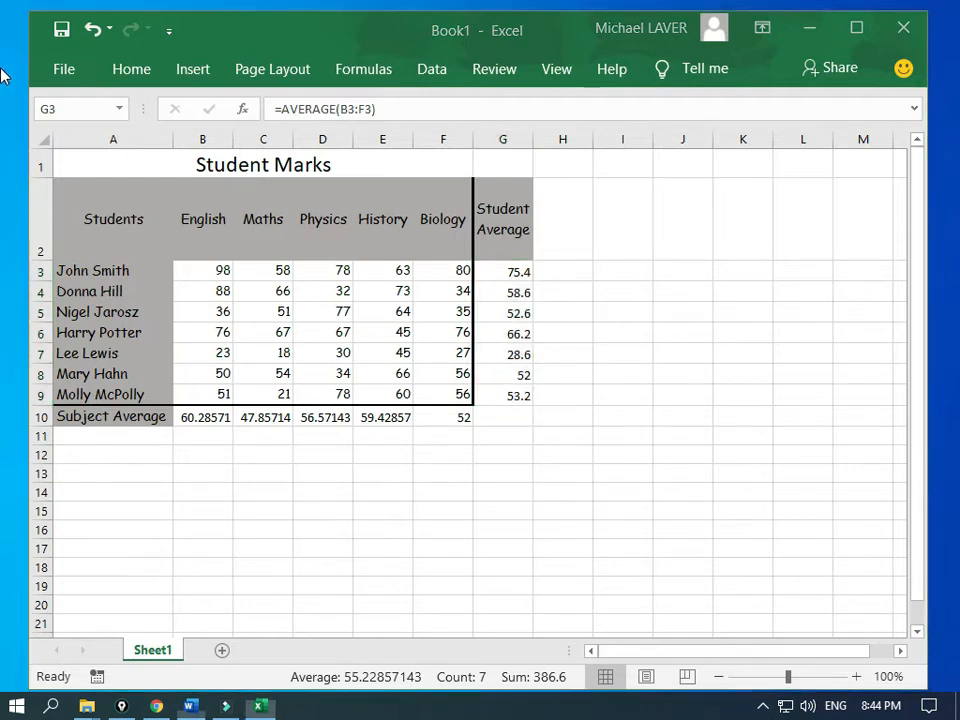
pyautogui.moveTo(2, 72); pyautogui.dragTo(311, 46)
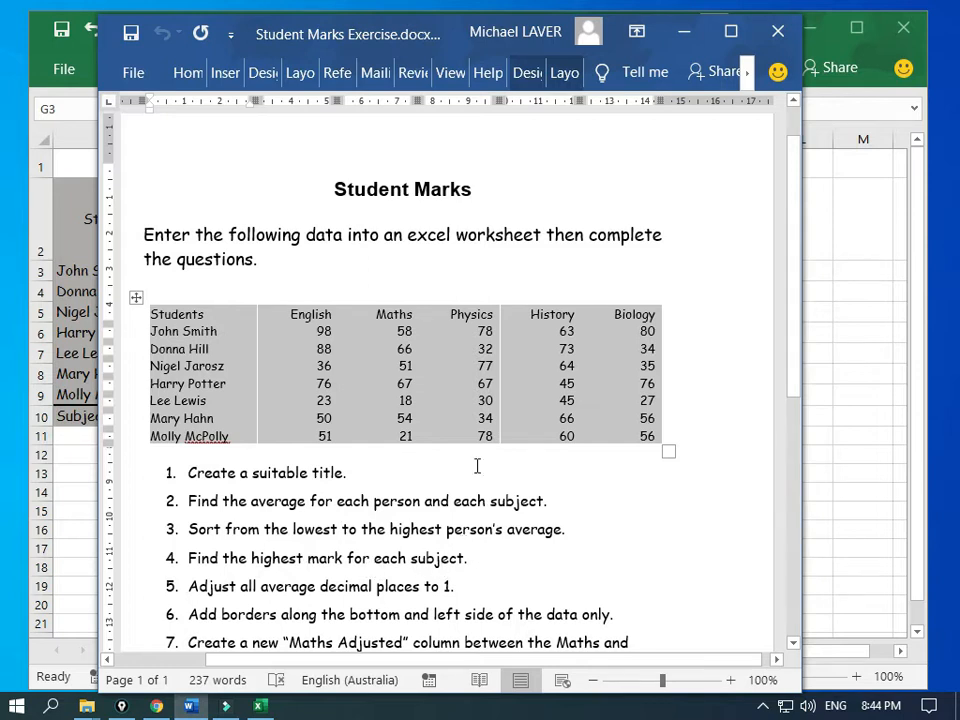
pyautogui.click(389, 32)
pyautogui.moveTo(389, 32); pyautogui.dragTo(0, 60)
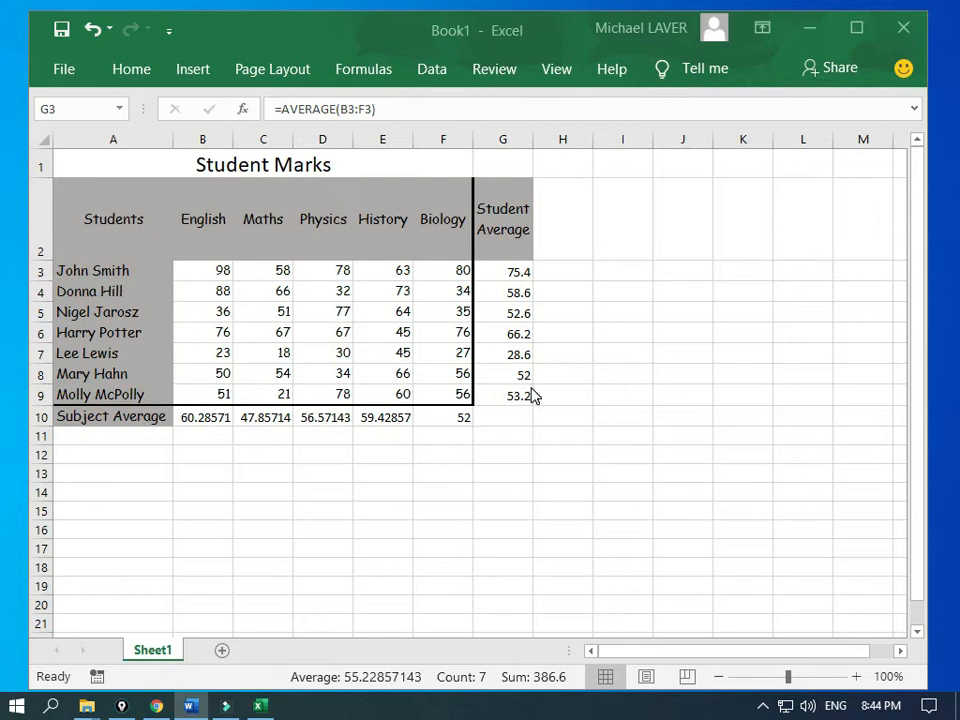
# Step: Decrease decimals on B10:F10 four times so averages read 60.3 through 52.0
pyautogui.click(441, 414)
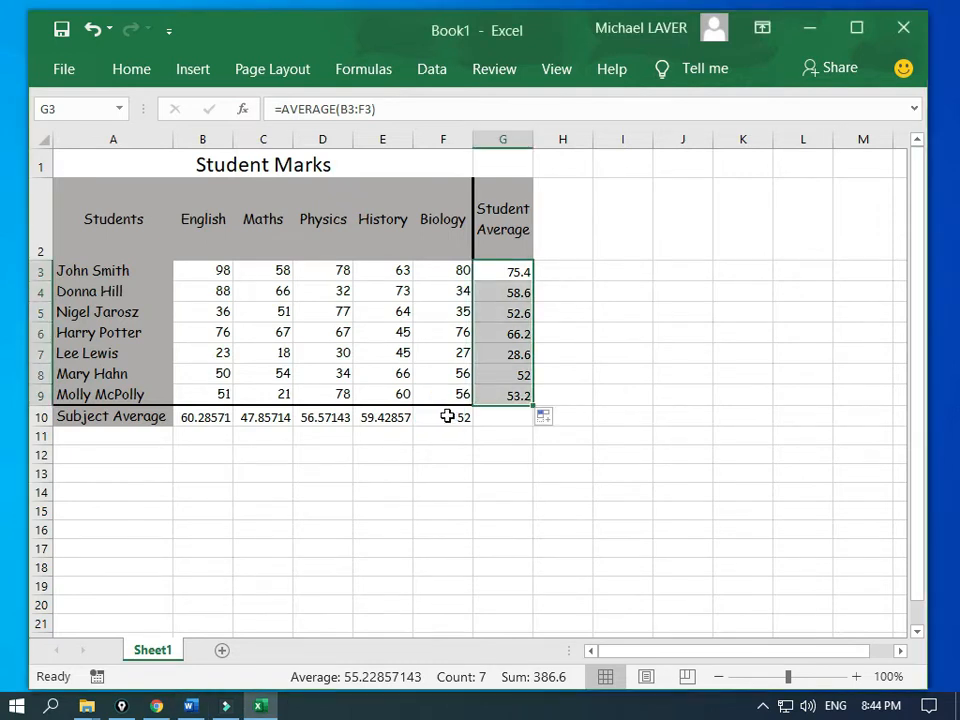
pyautogui.moveTo(447, 416); pyautogui.dragTo(218, 416)
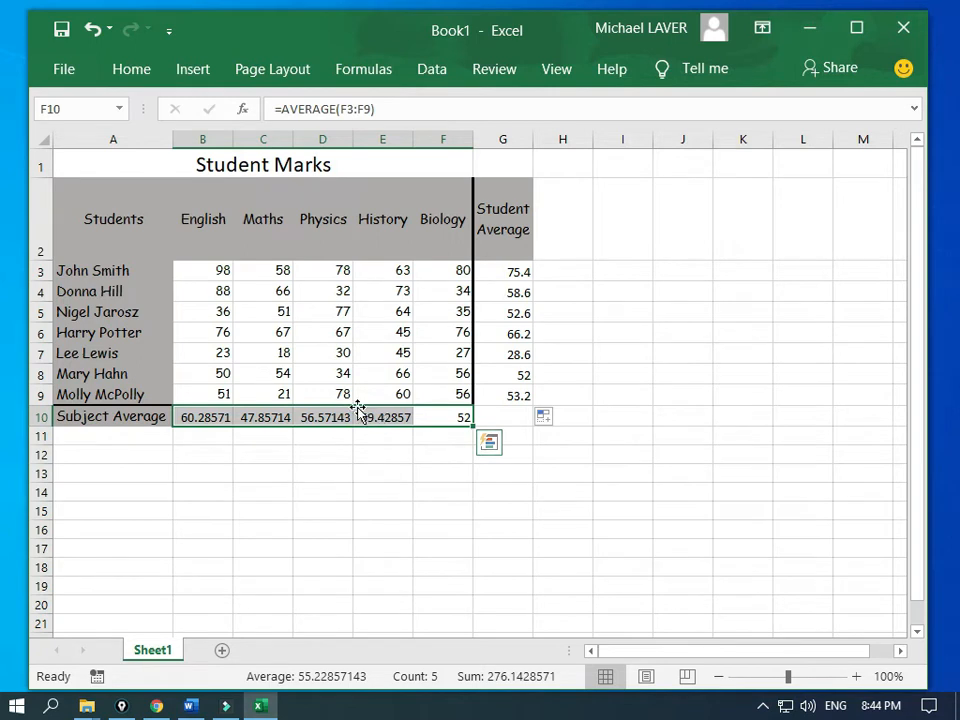
pyautogui.click(138, 76)
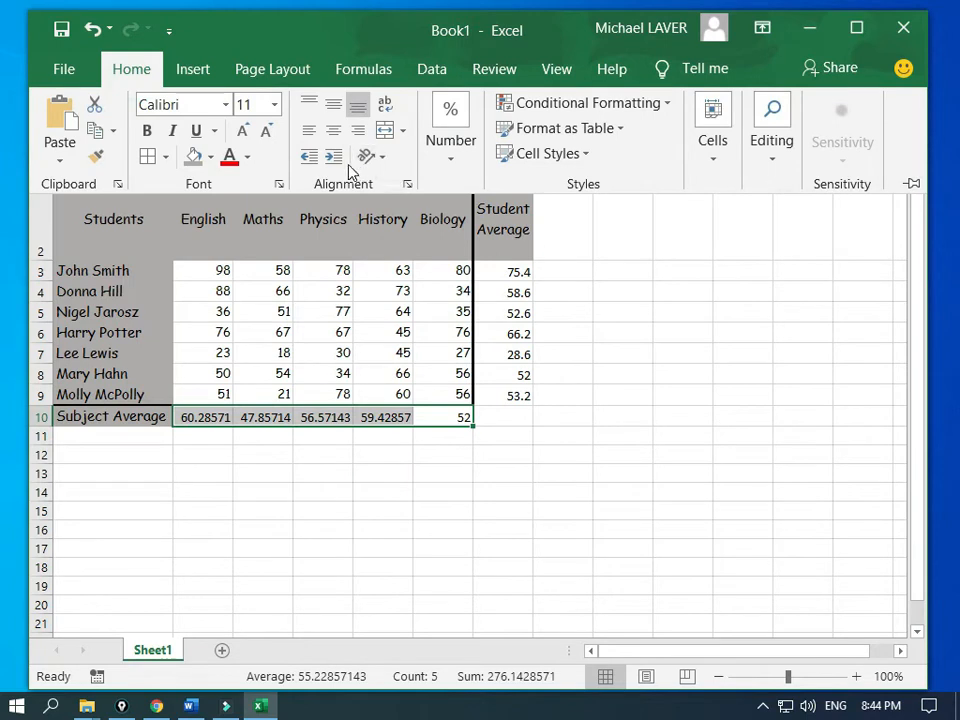
pyautogui.click(449, 165)
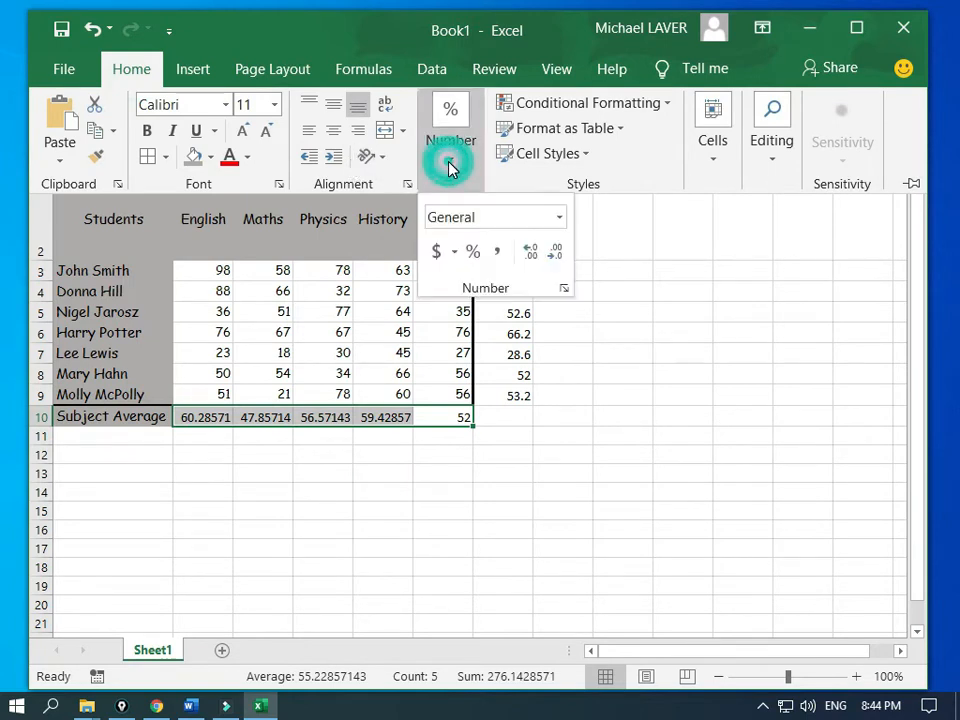
pyautogui.click(555, 257)
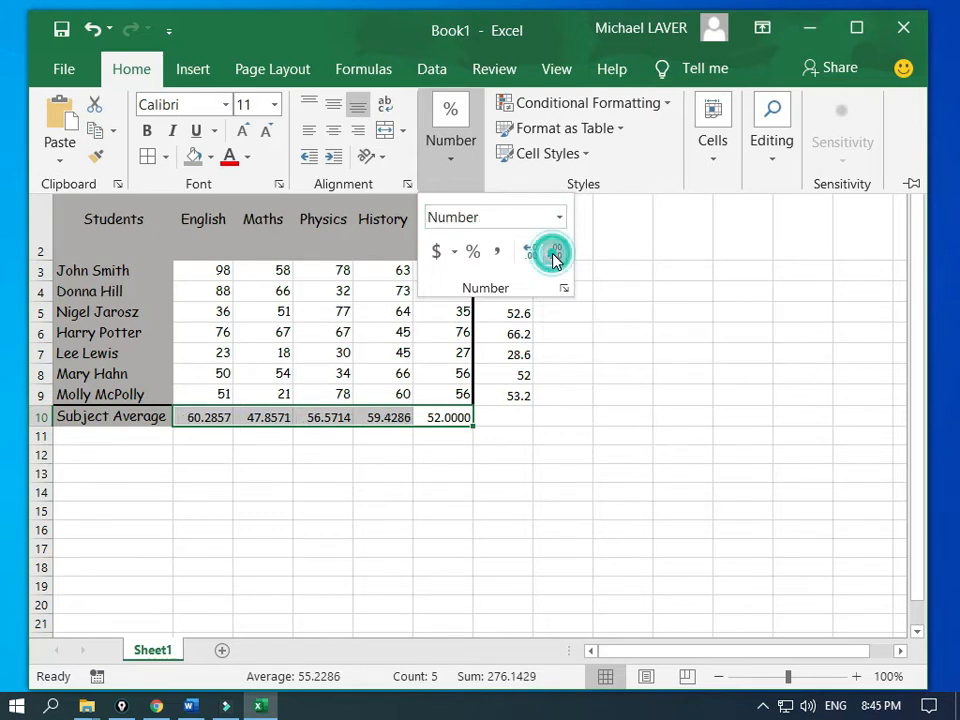
pyautogui.click(555, 257)
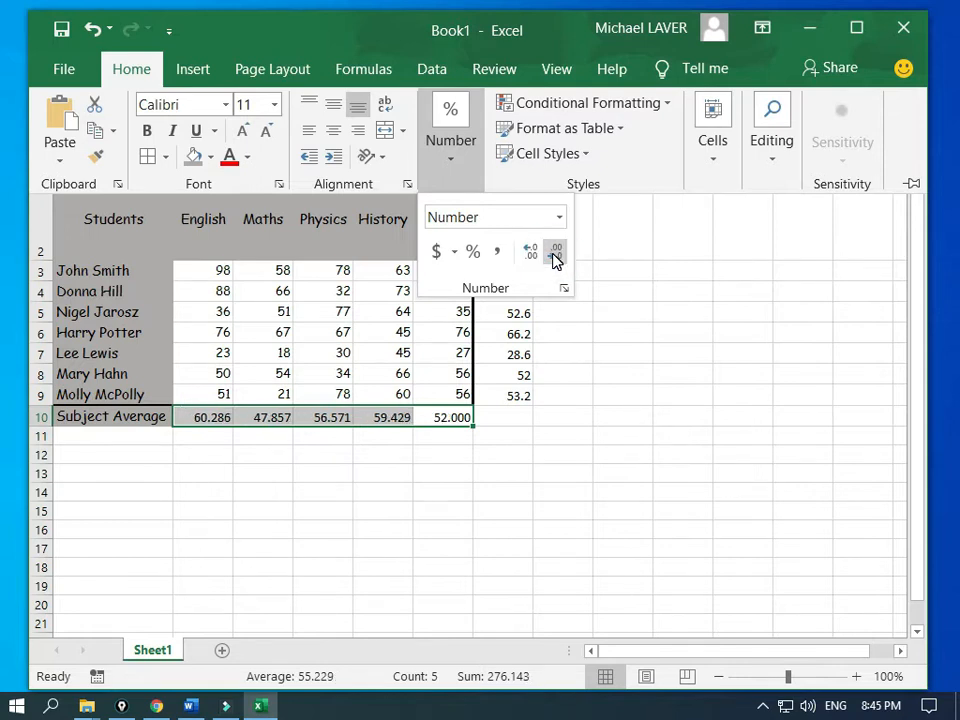
pyautogui.click(555, 257)
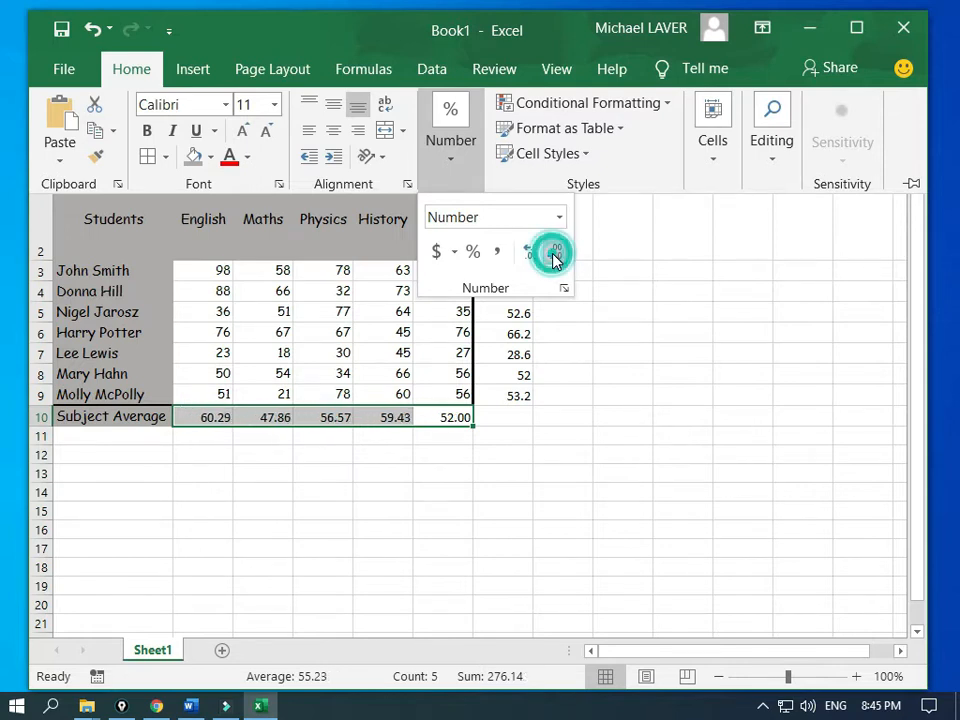
pyautogui.click(555, 257)
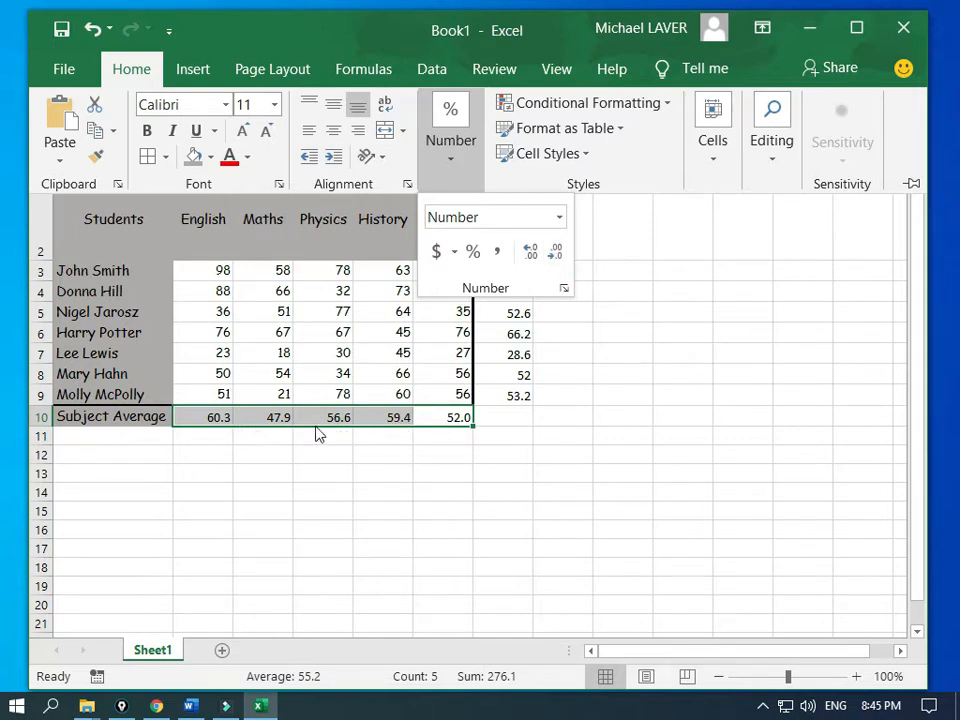
pyautogui.click(393, 453)
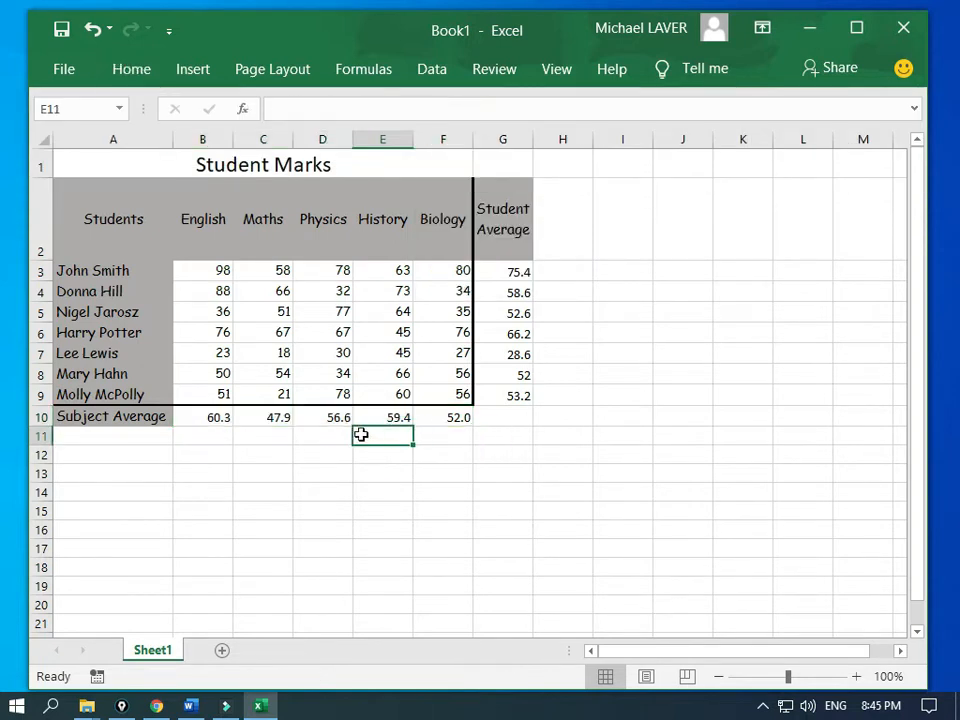
# Step: Enter the label 'Highest Mark' in cell A11
pyautogui.moveTo(226, 390); pyautogui.dragTo(282, 392)
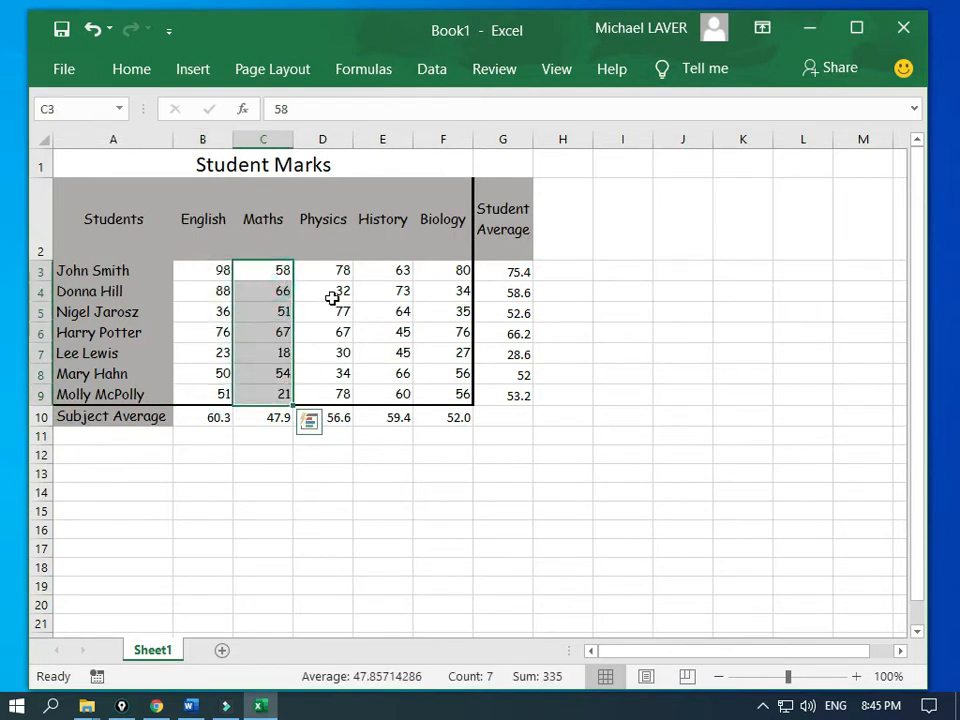
pyautogui.click(114, 435)
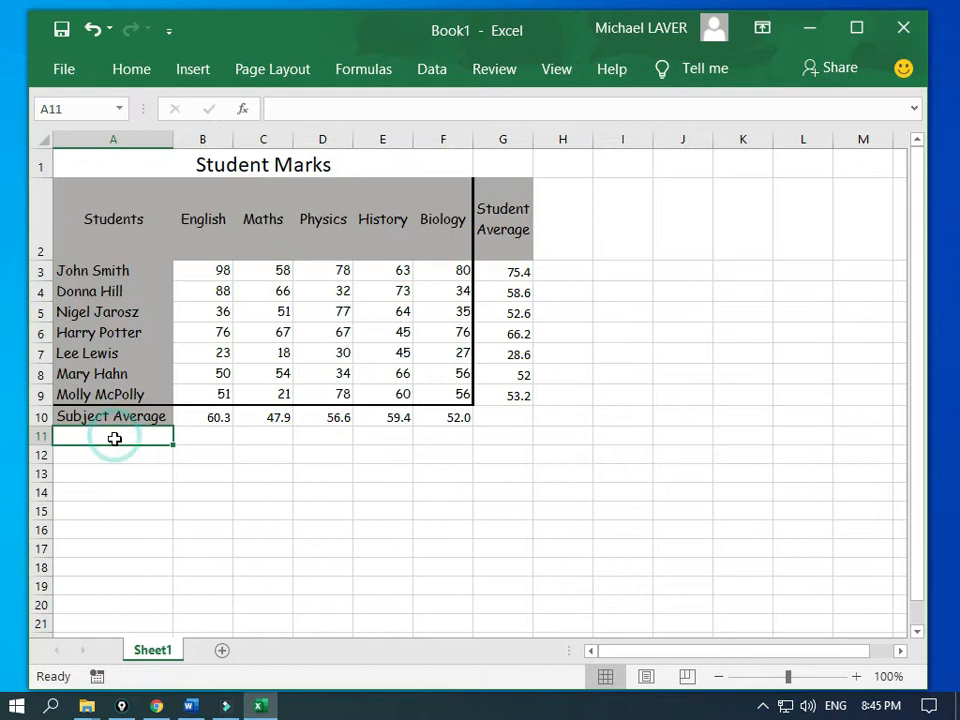
pyautogui.write('High')
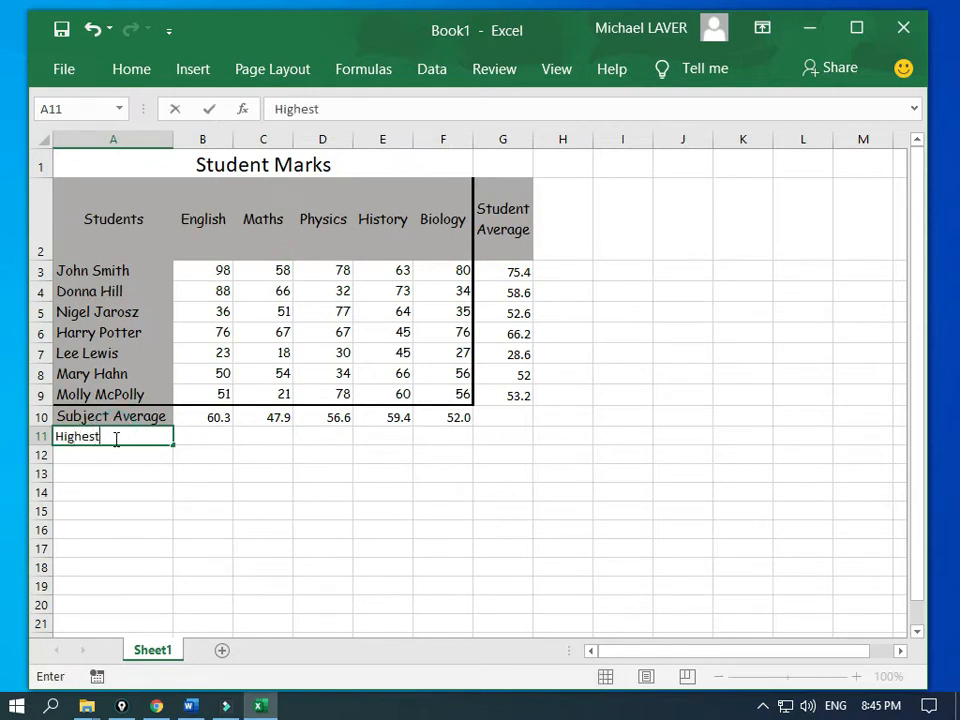
pyautogui.write('est Mark')
pyautogui.press('Tab')
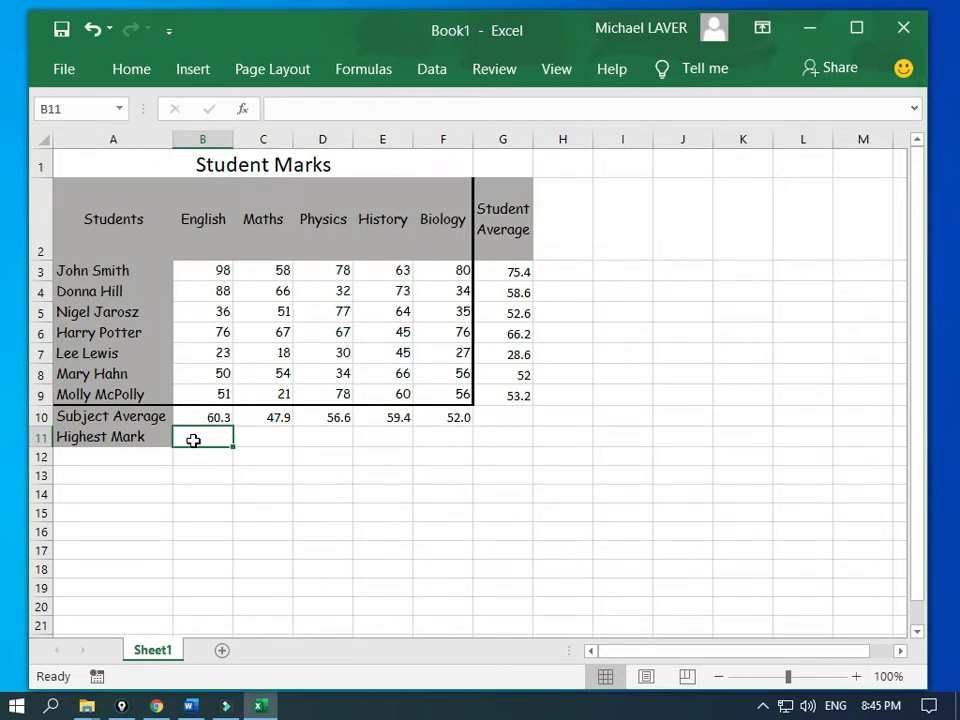
# Step: Enter =MAX(B3:B9) in B11 for English's highest mark, 98
pyautogui.write('=')
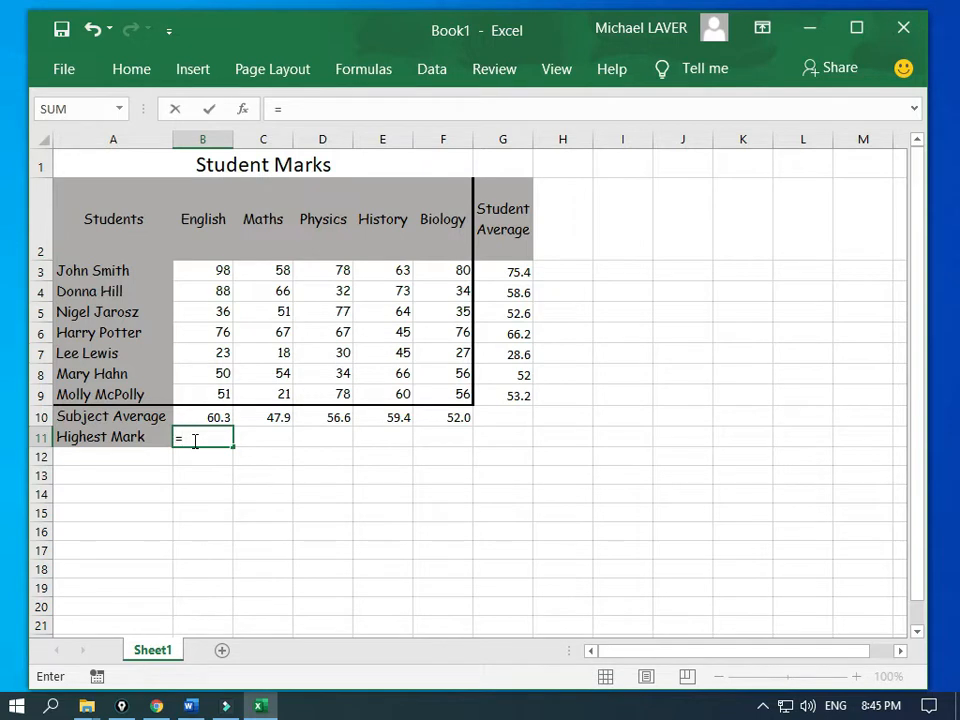
pyautogui.write('Max')
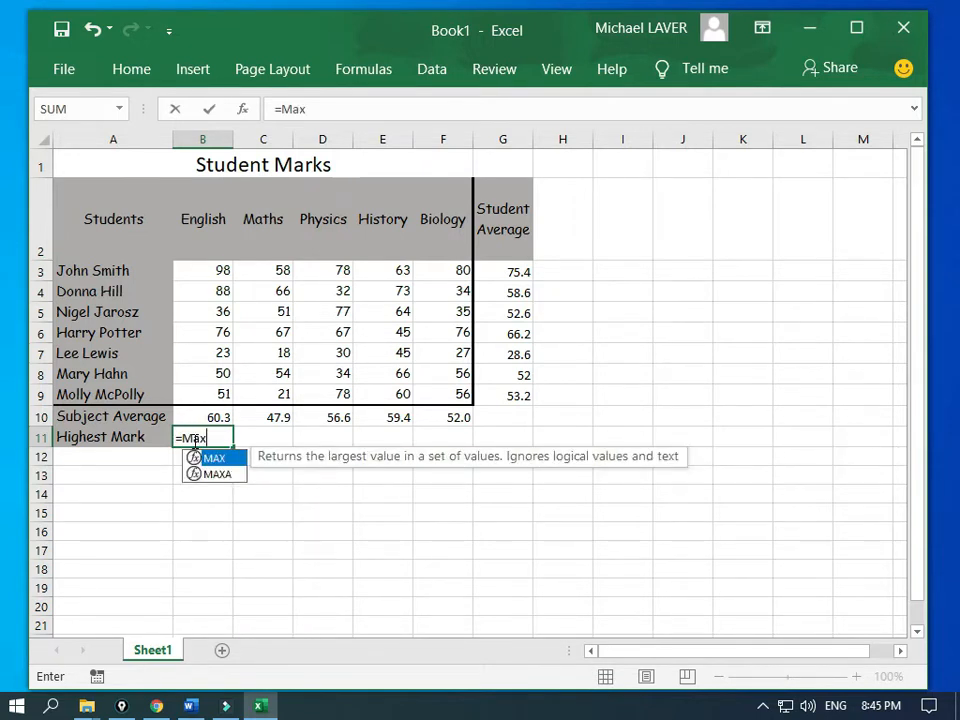
pyautogui.write('(')
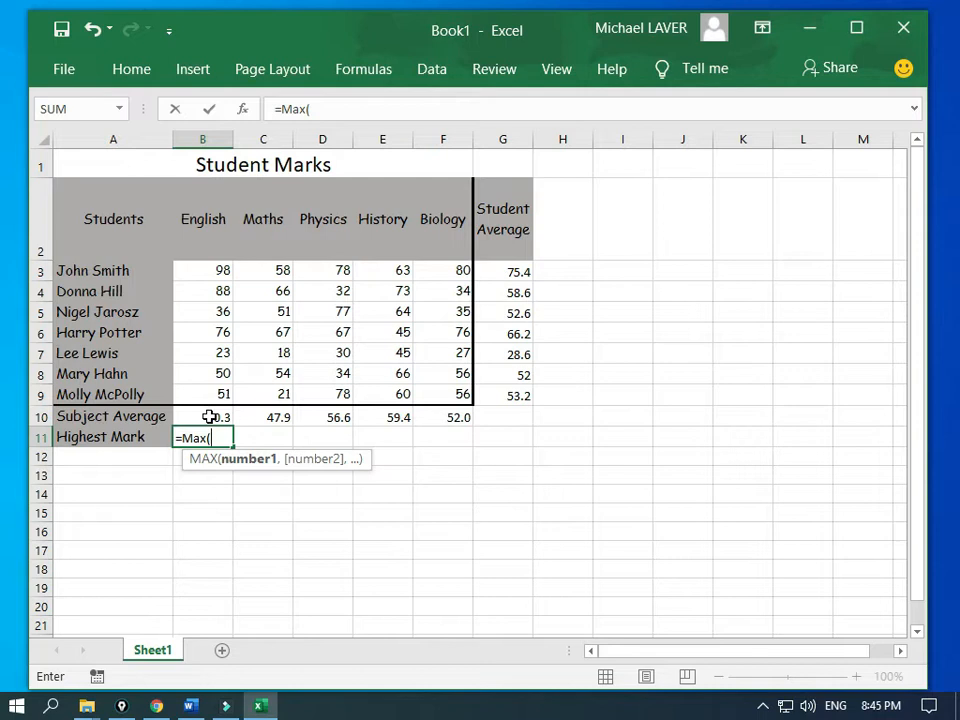
pyautogui.moveTo(208, 392); pyautogui.dragTo(208, 270)
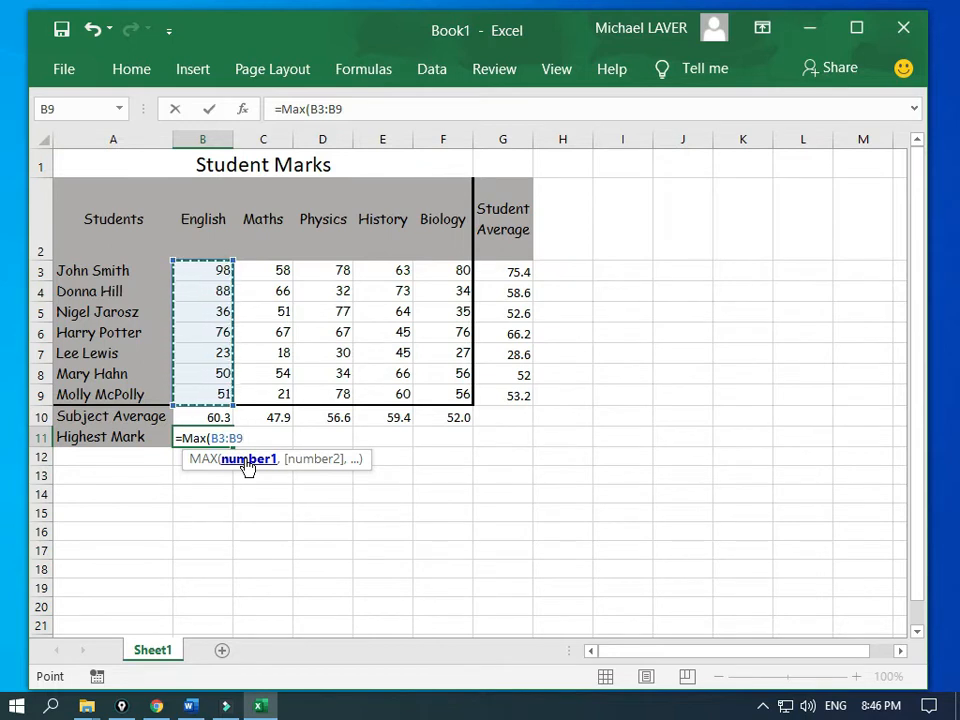
pyautogui.write(')')
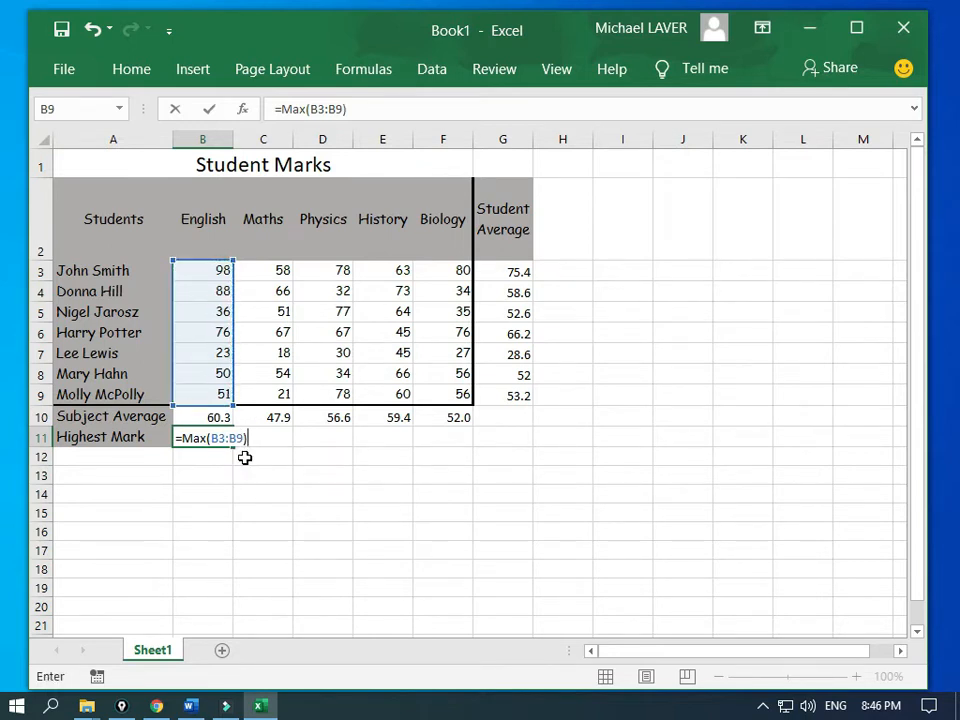
pyautogui.press('Return')
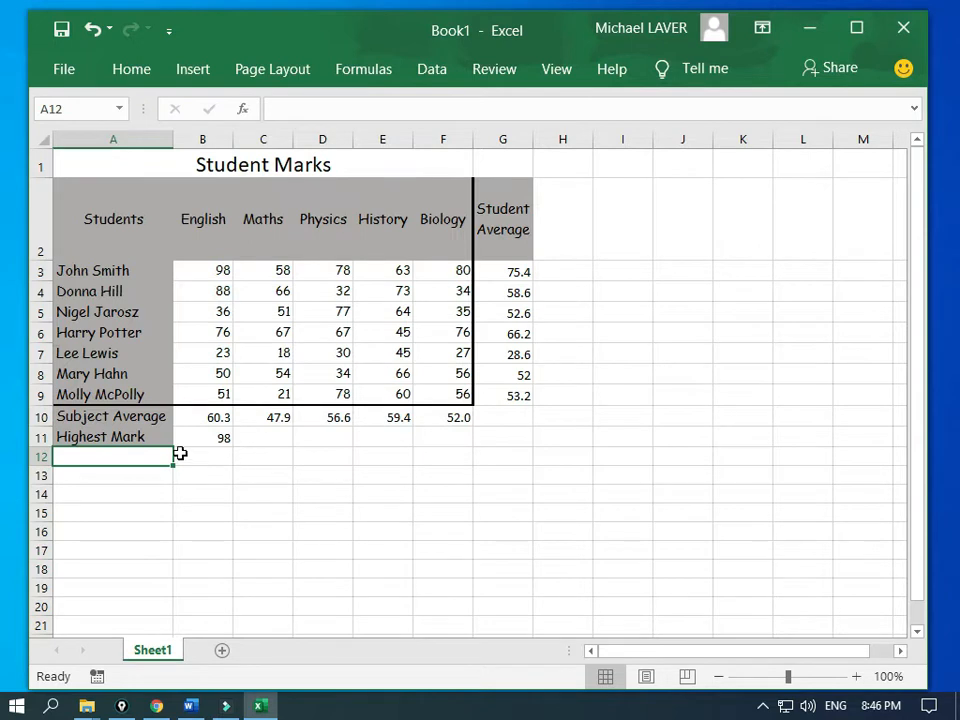
# Step: Copy the MAX formula across to F11 (67, 78, 73, 80), then select B10:F11
pyautogui.click(209, 440)
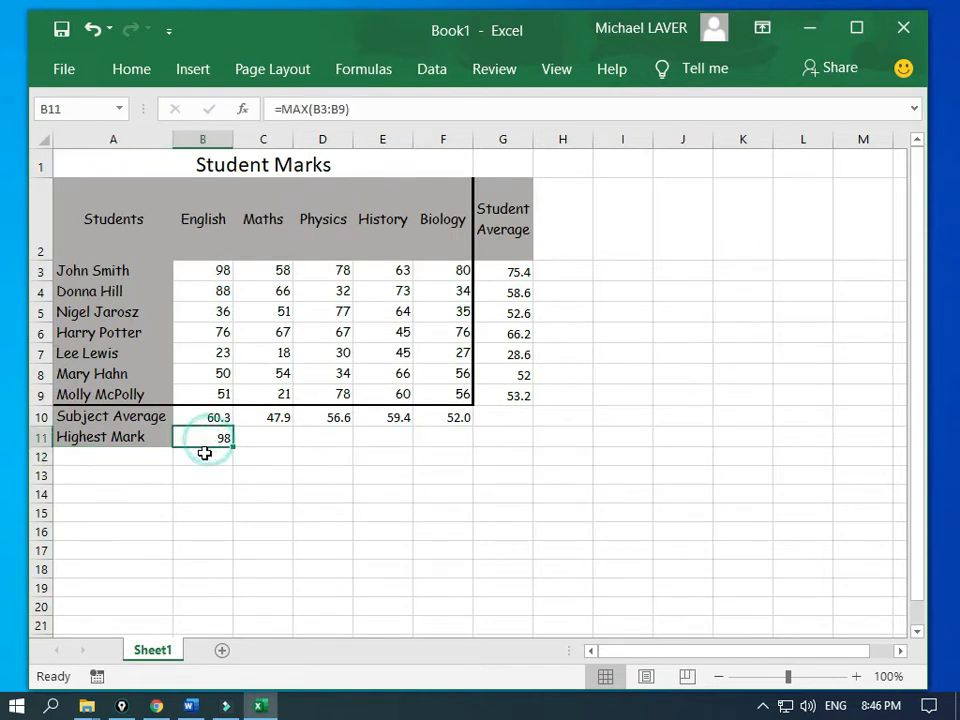
pyautogui.moveTo(233, 448); pyautogui.dragTo(455, 463)
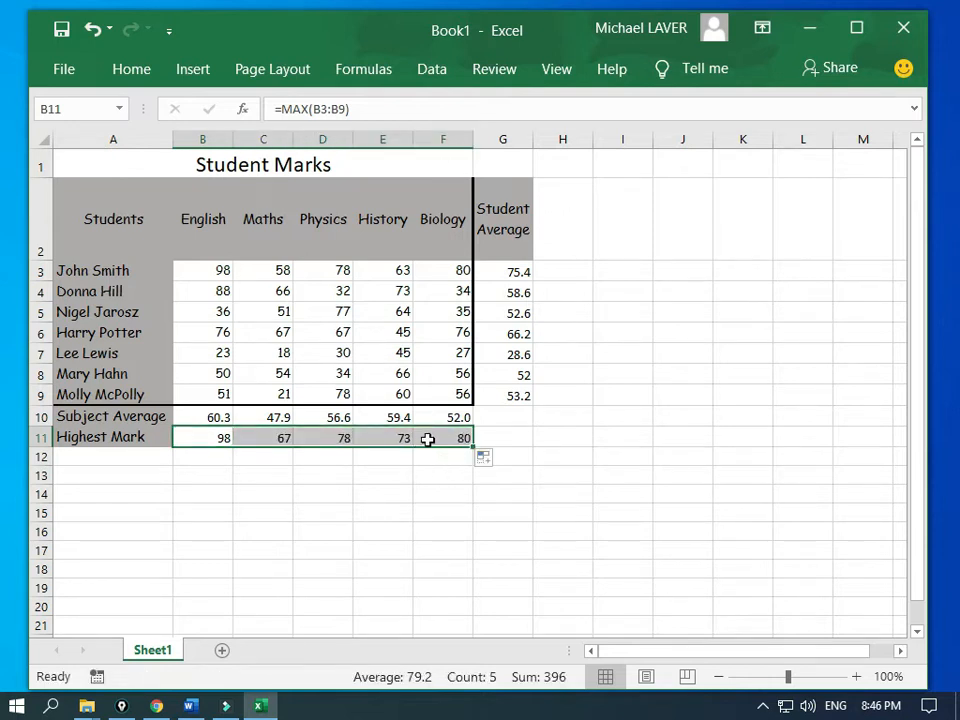
pyautogui.click(356, 440)
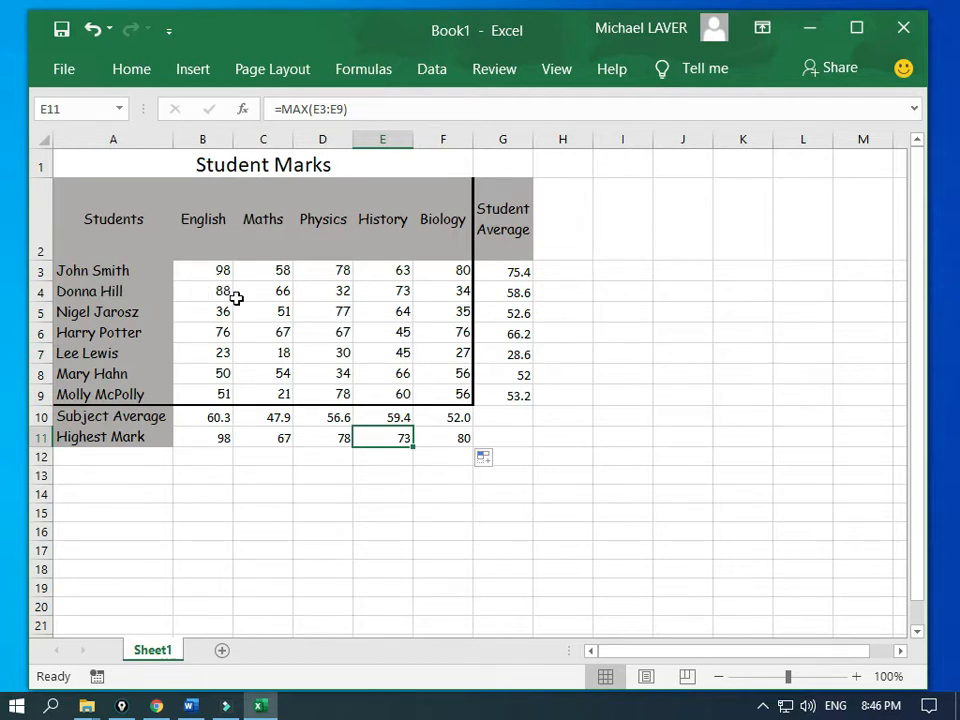
pyautogui.moveTo(202, 425); pyautogui.dragTo(444, 445)
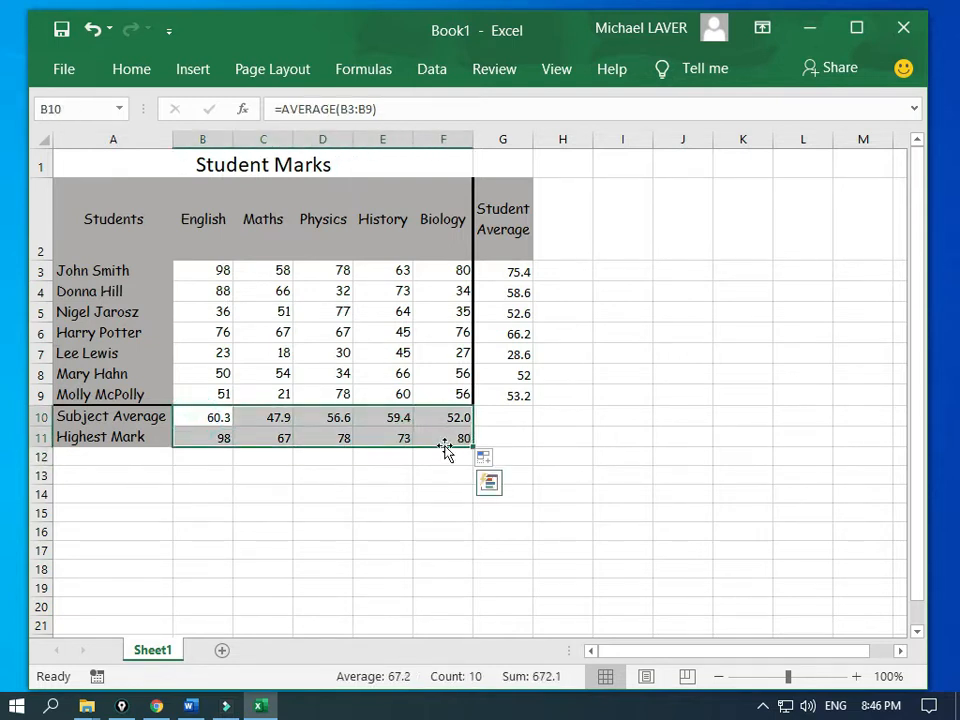
# Step: Fill the selected B10:F11 cells with Light Gray
pyautogui.click(132, 72)
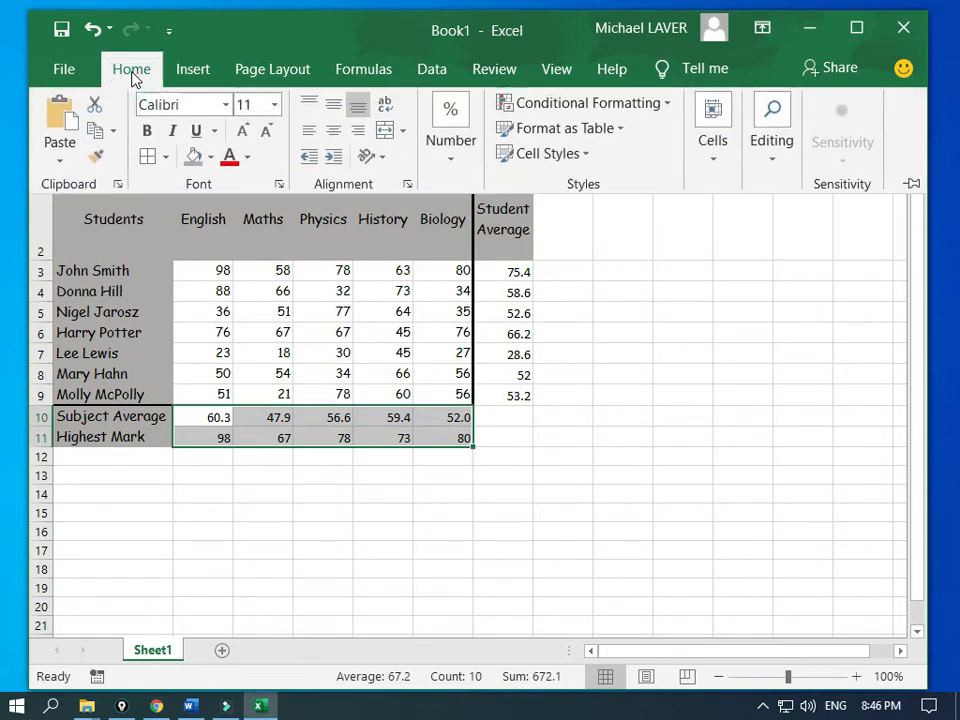
pyautogui.click(210, 160)
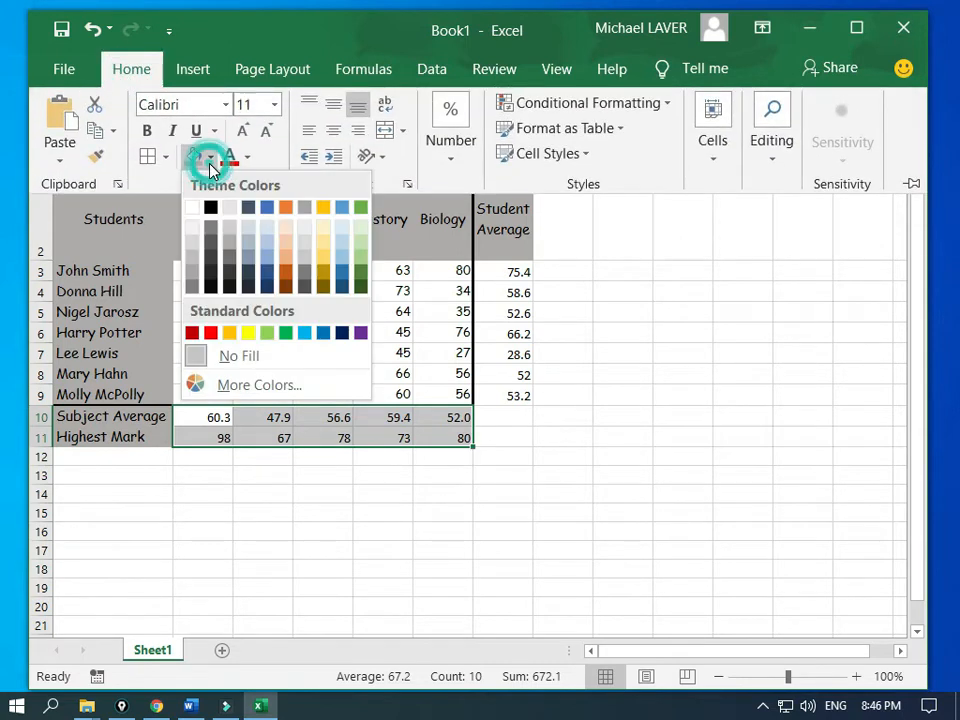
pyautogui.click(232, 232)
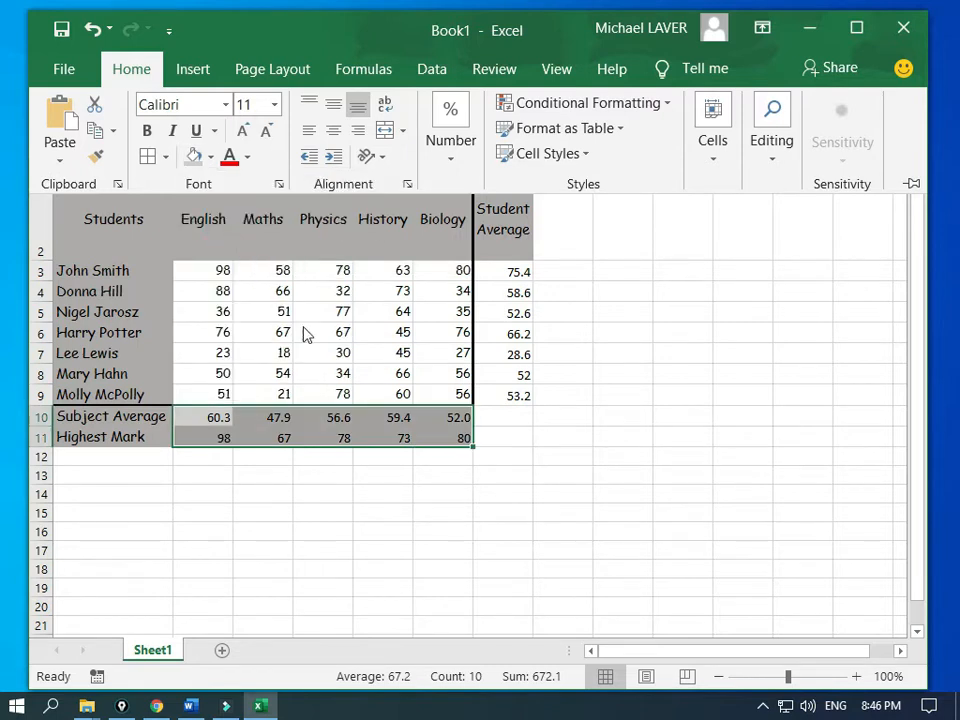
# Step: Repeat the light grey fill on the Student Average cells G3:G9 with F4
pyautogui.click(505, 272)
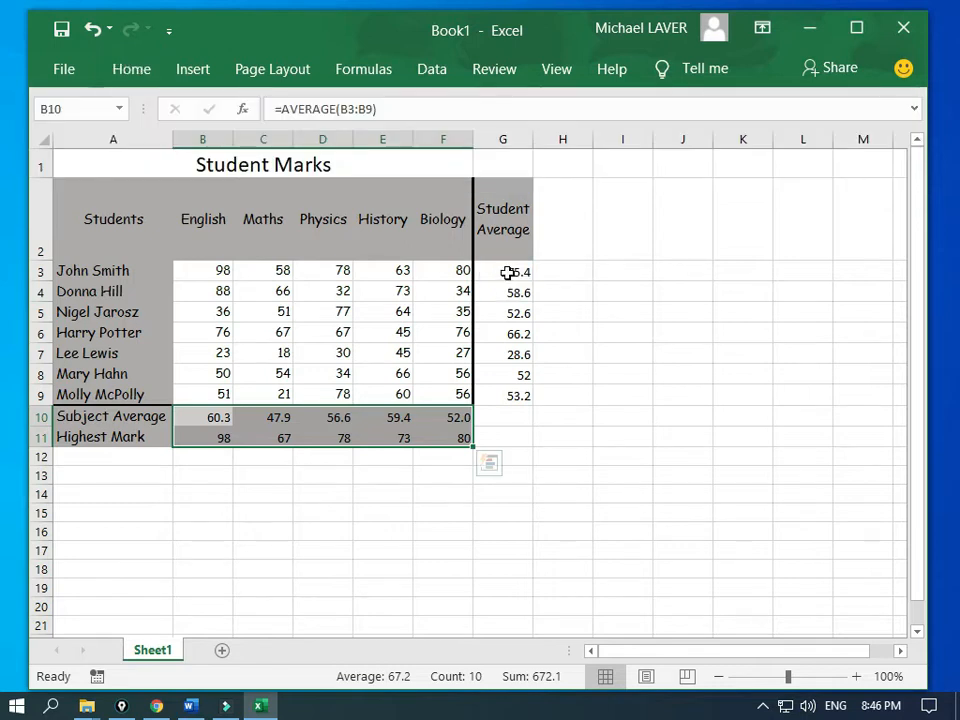
pyautogui.moveTo(507, 272); pyautogui.dragTo(511, 390)
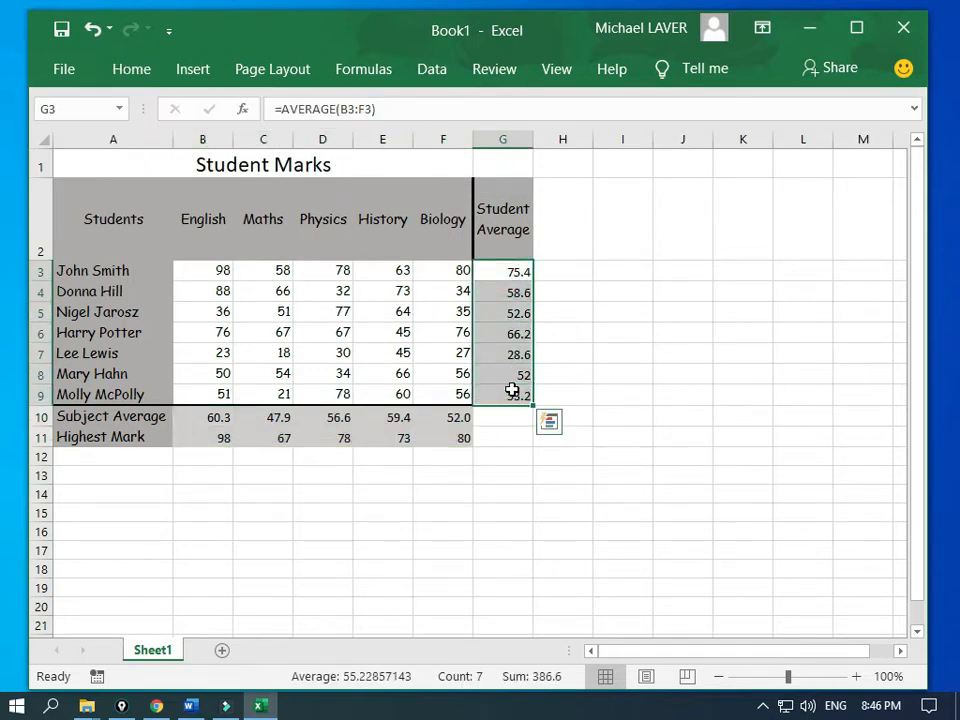
pyautogui.press('F4')
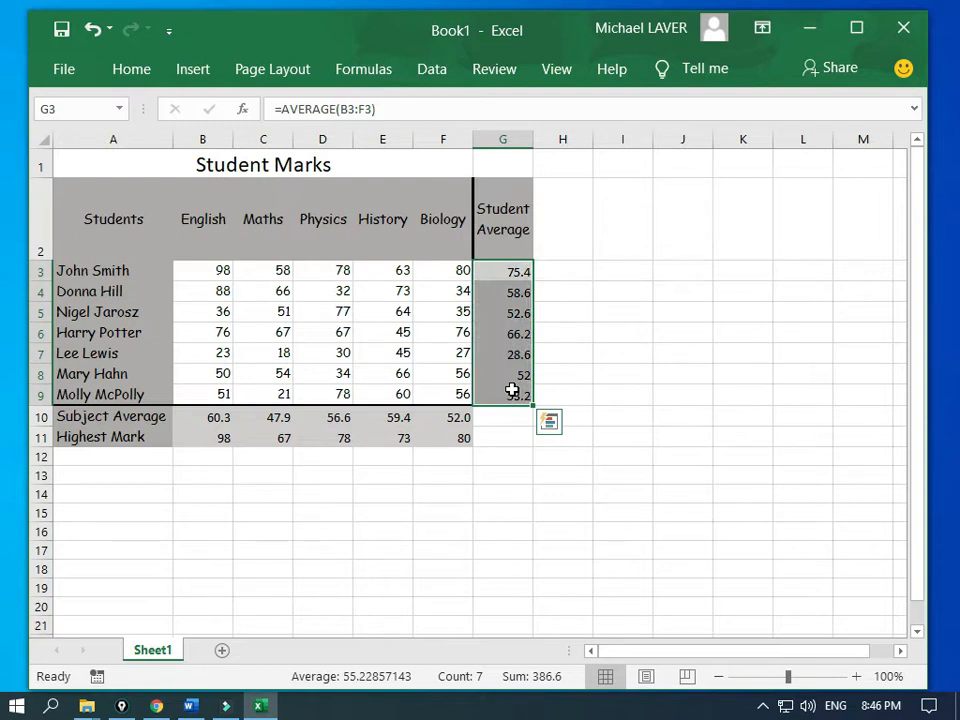
pyautogui.click(508, 446)
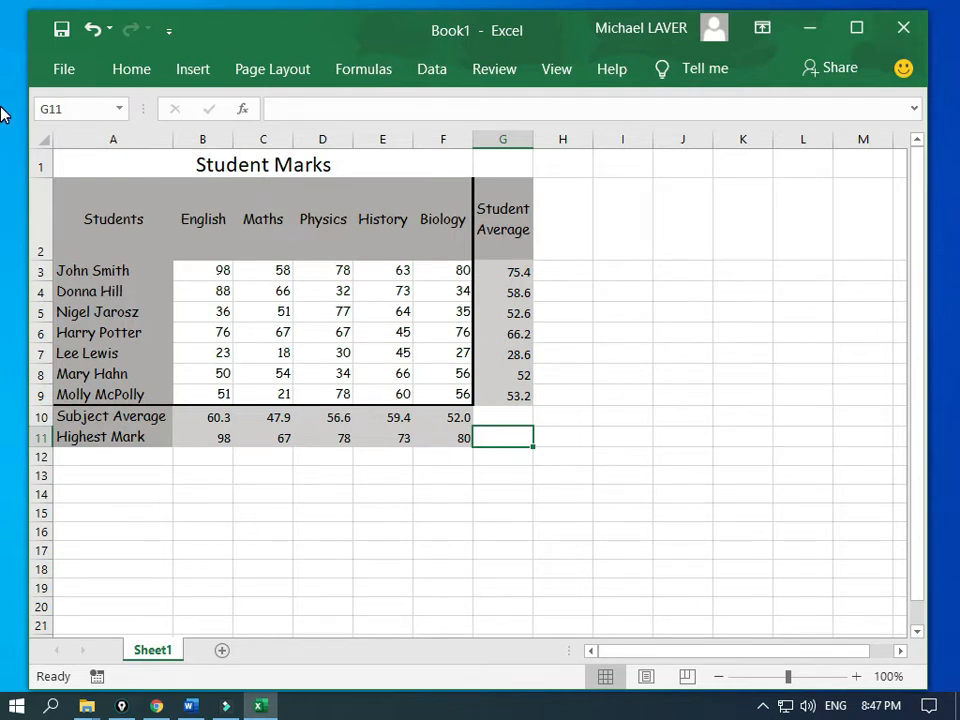
pyautogui.moveTo(1, 108); pyautogui.dragTo(341, 47)
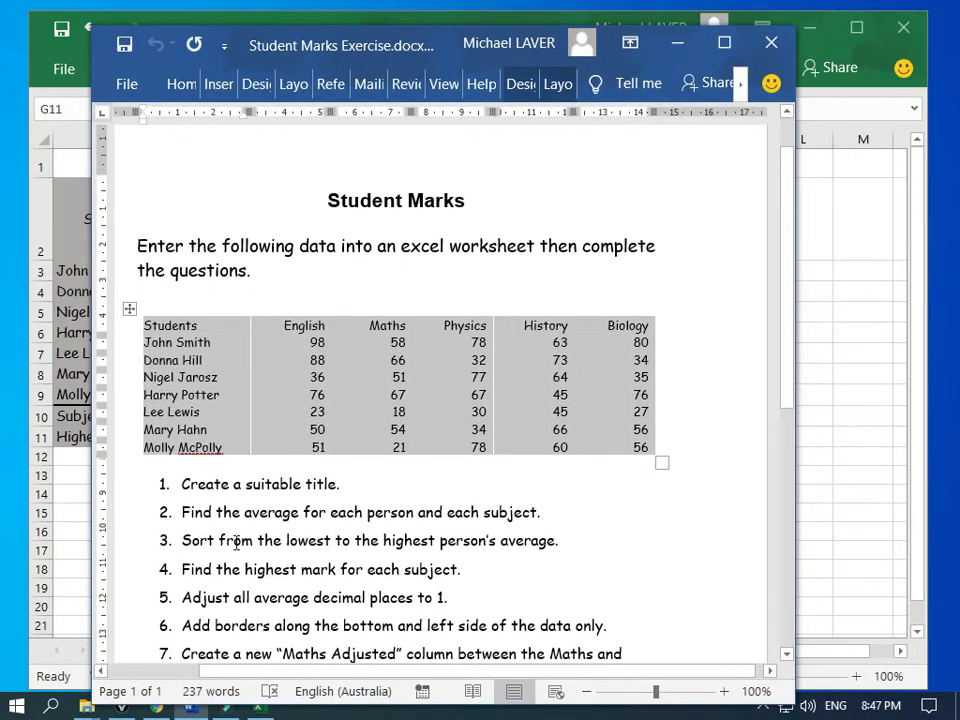
pyautogui.moveTo(185, 548); pyautogui.dragTo(540, 565)
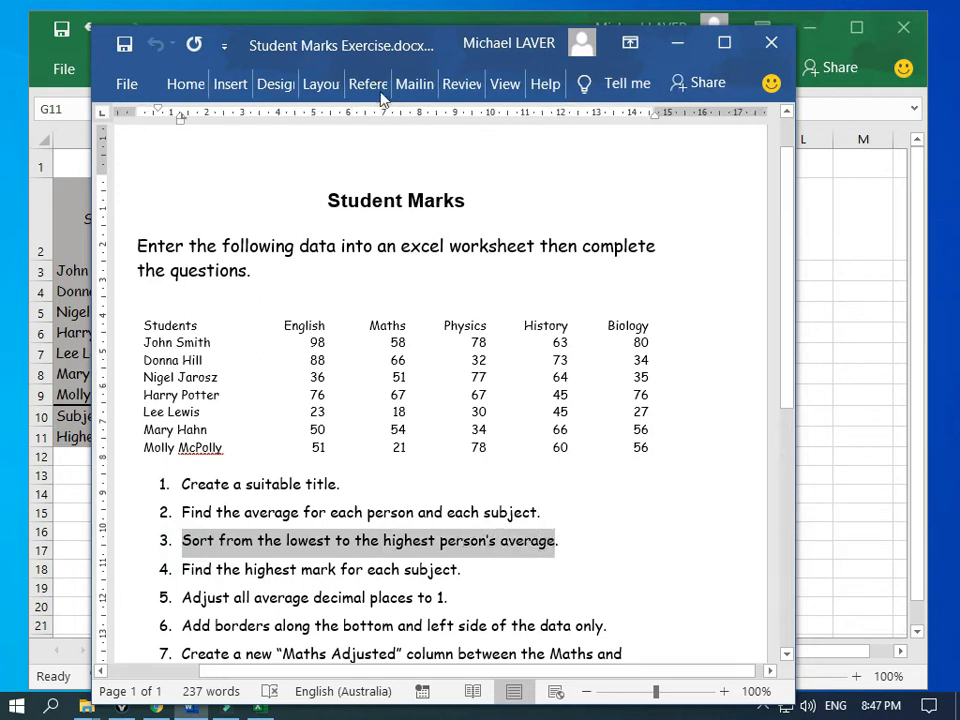
pyautogui.moveTo(326, 43); pyautogui.dragTo(3, 295)
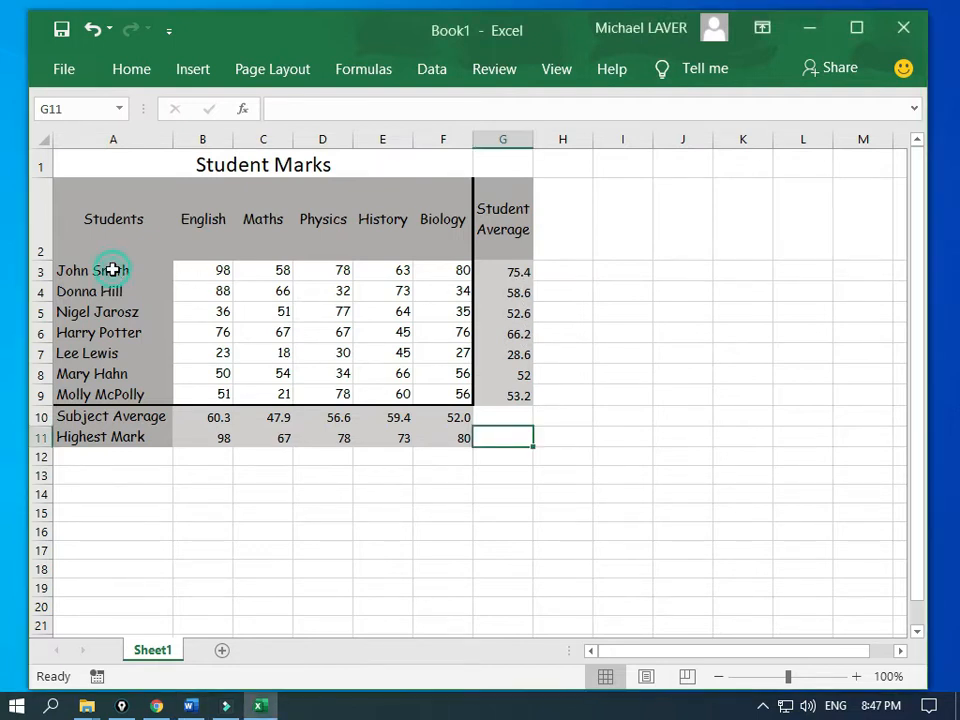
# Step: Custom-sort A3:G9 by Student Average, Smallest to Largest
pyautogui.moveTo(117, 270); pyautogui.dragTo(497, 392)
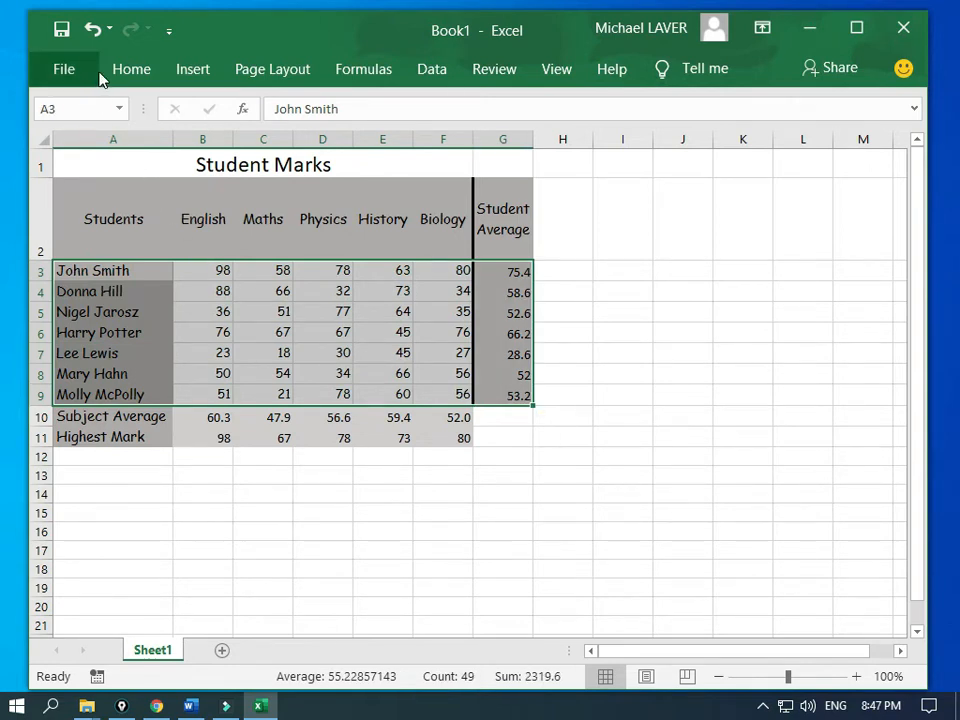
pyautogui.click(133, 74)
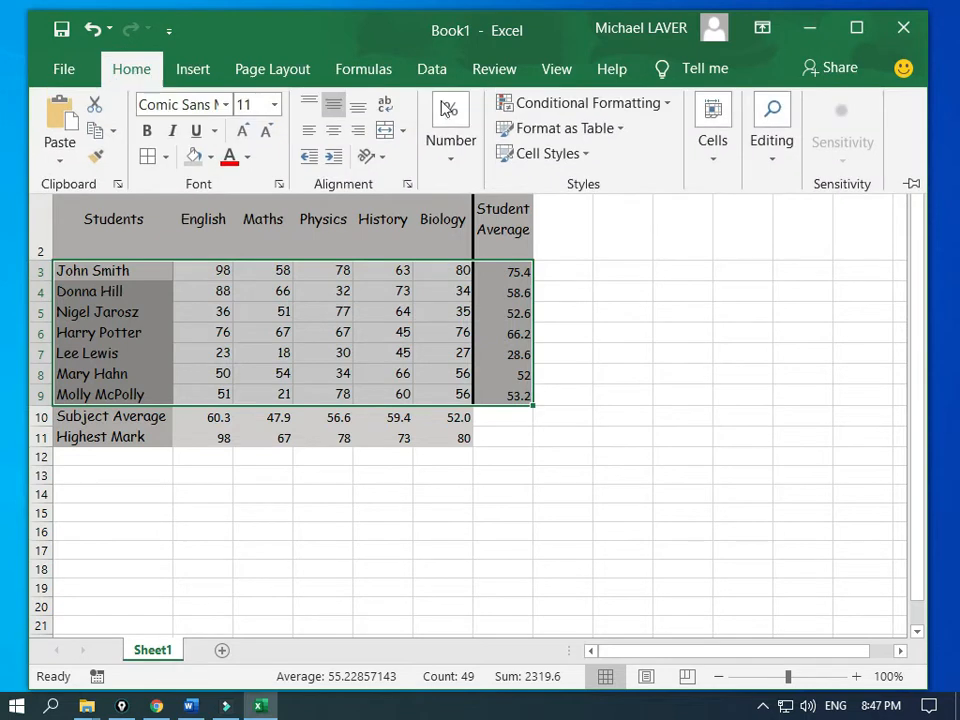
pyautogui.click(772, 162)
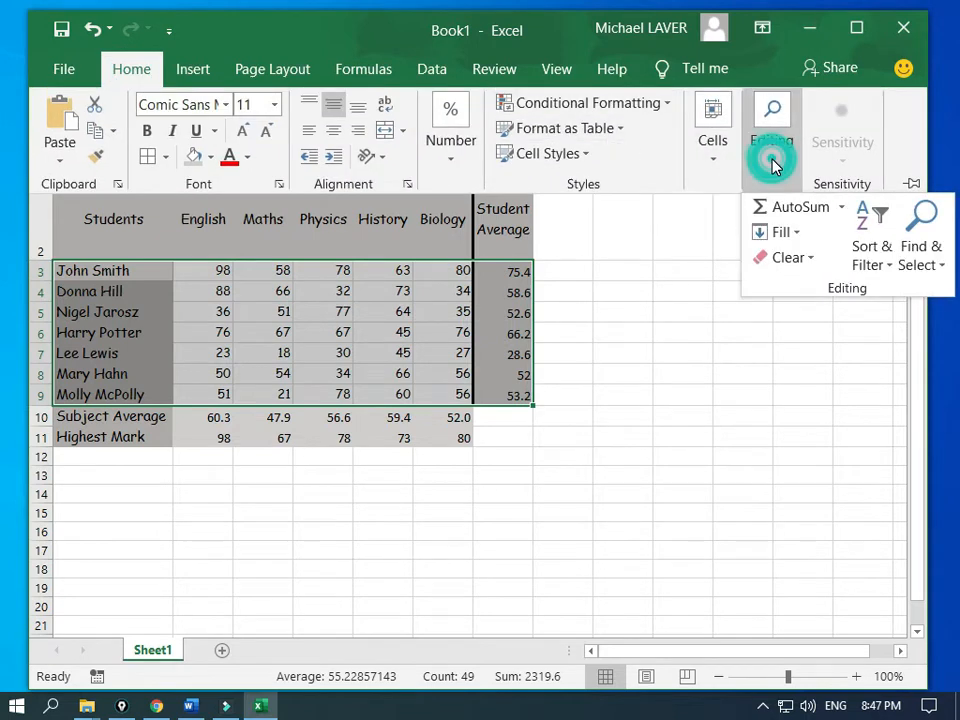
pyautogui.click(883, 266)
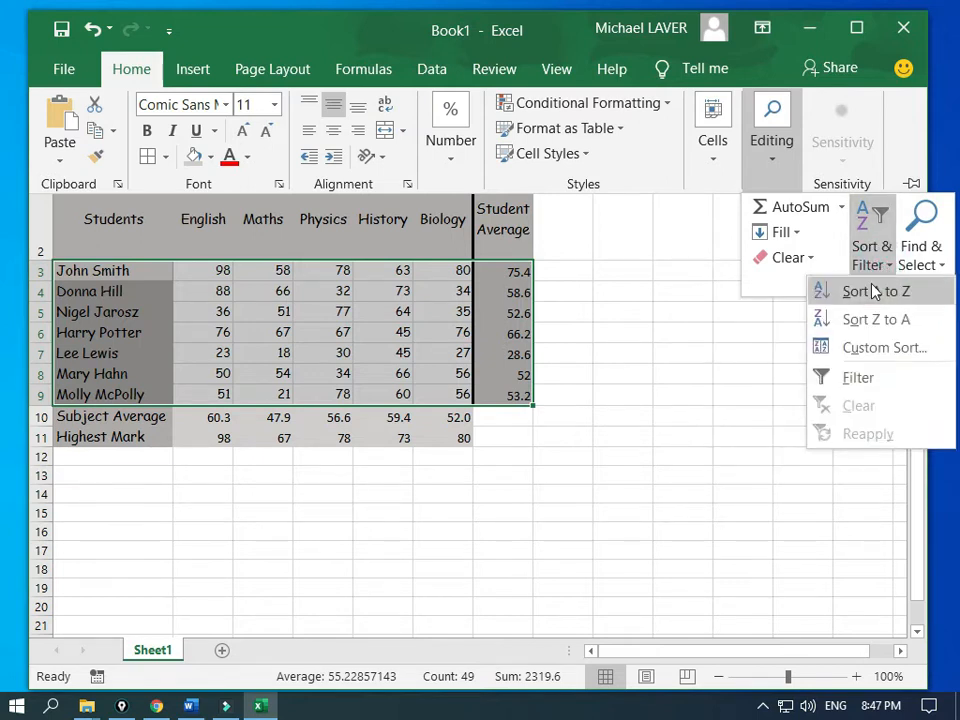
pyautogui.click(860, 349)
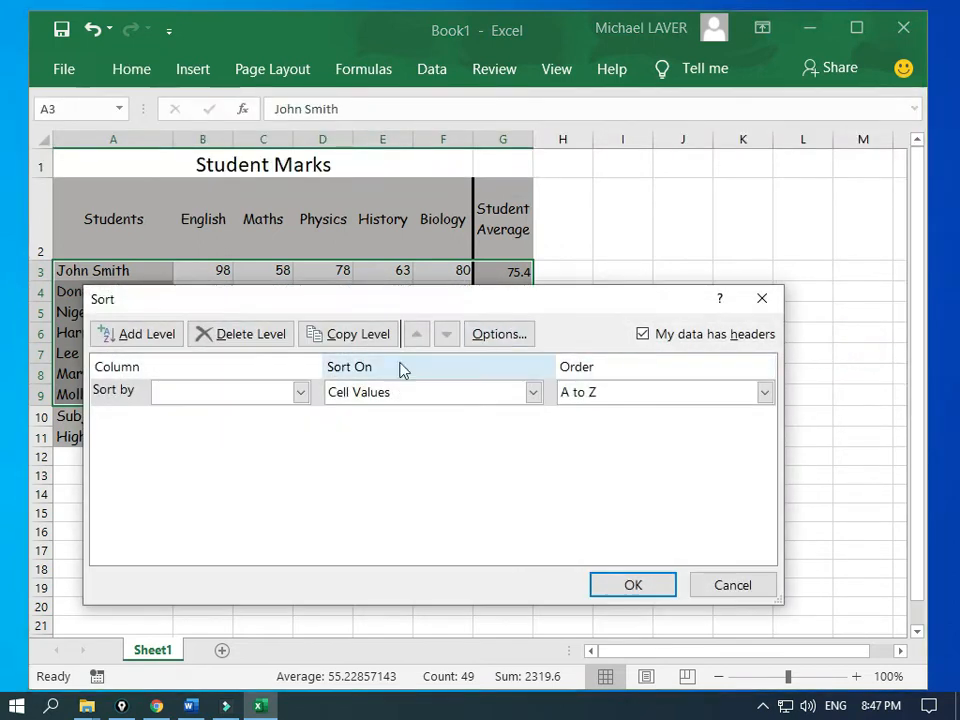
pyautogui.click(300, 393)
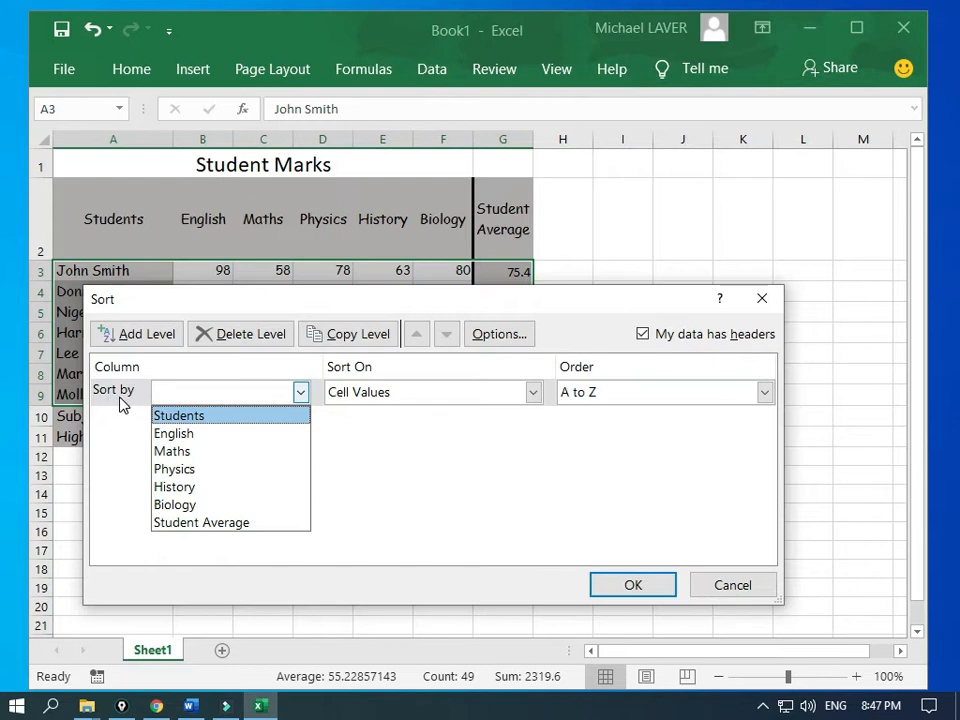
pyautogui.click(199, 525)
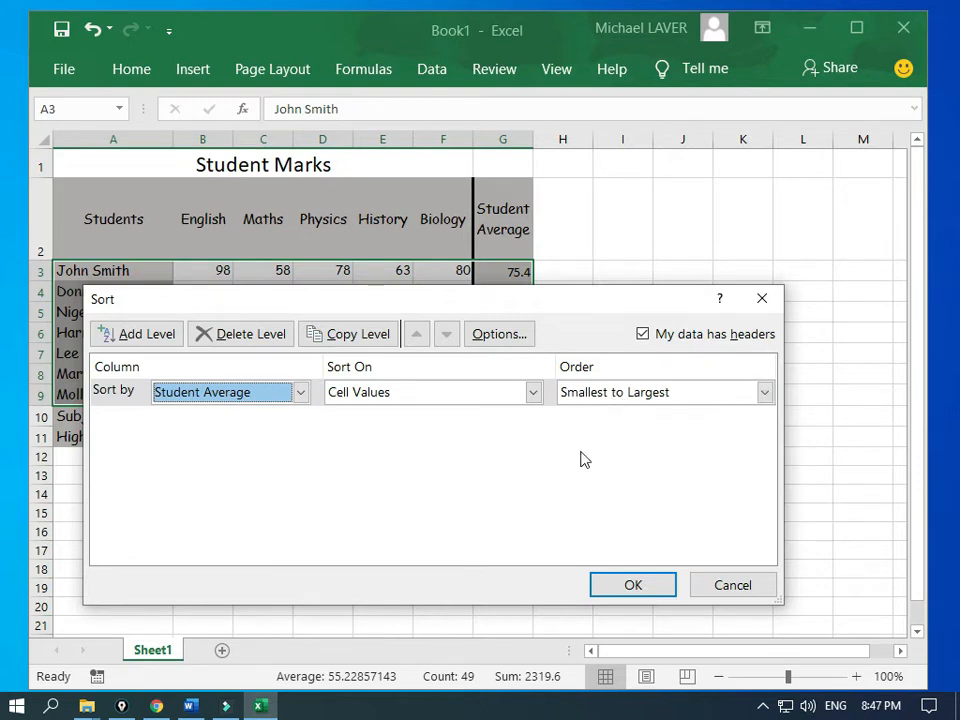
pyautogui.click(609, 584)
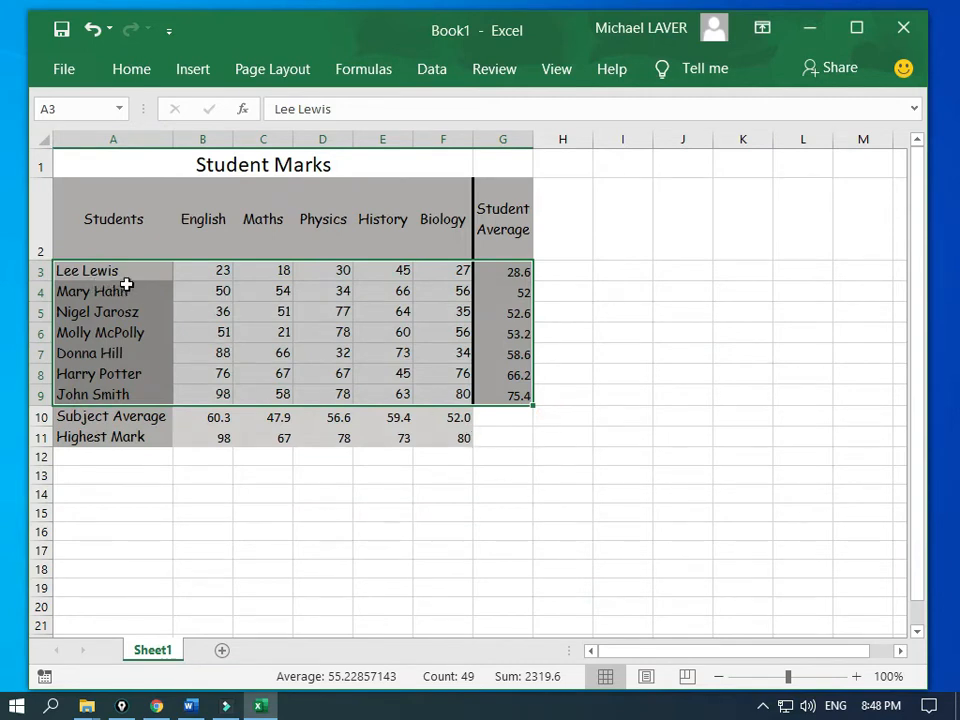
# Step: Move the Word Student Marks Exercise document back in front of the Excel sheet
pyautogui.click(491, 272)
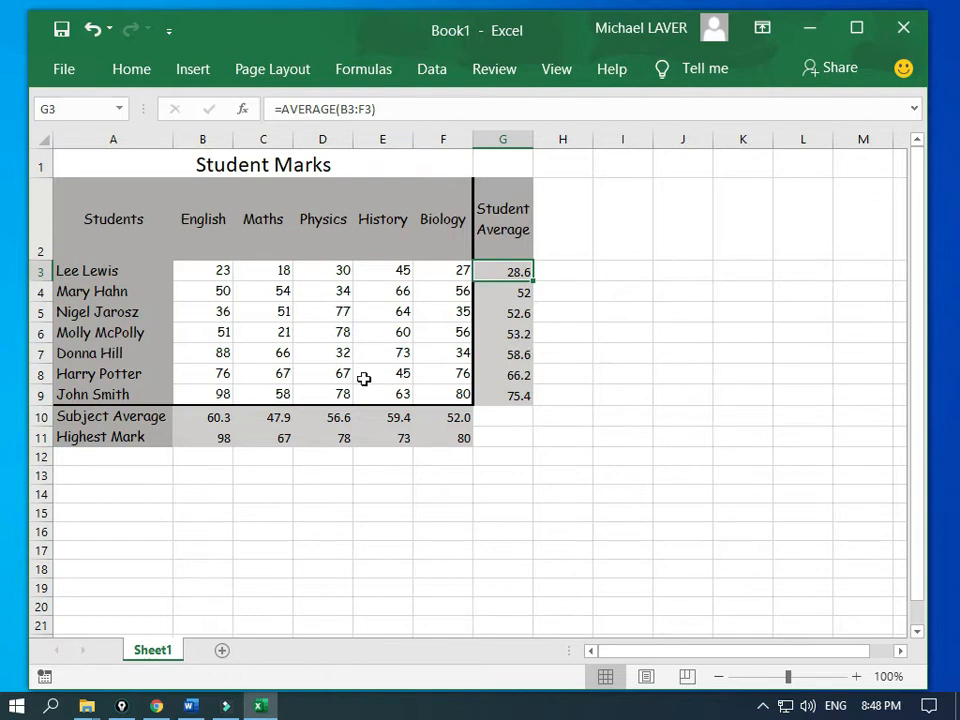
pyautogui.click(3, 242)
pyautogui.moveTo(2, 240); pyautogui.dragTo(281, 26)
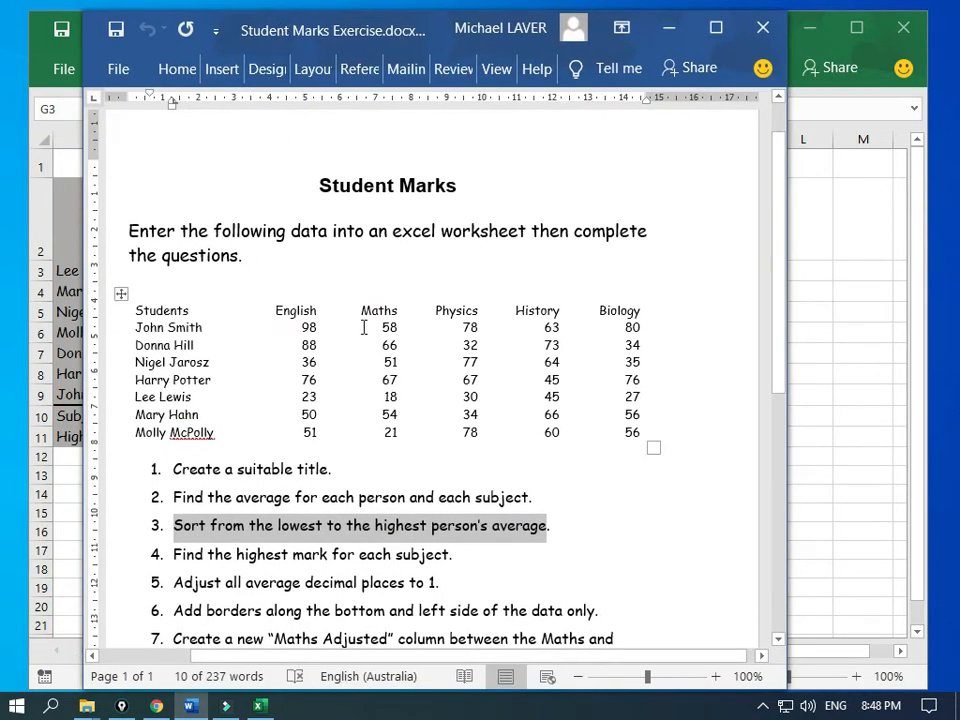
# Step: Read instructions 6 (borders) and 7 (Maths Adjusted column), then move Word off-screen
pyautogui.scroll(-5, 365, 332)
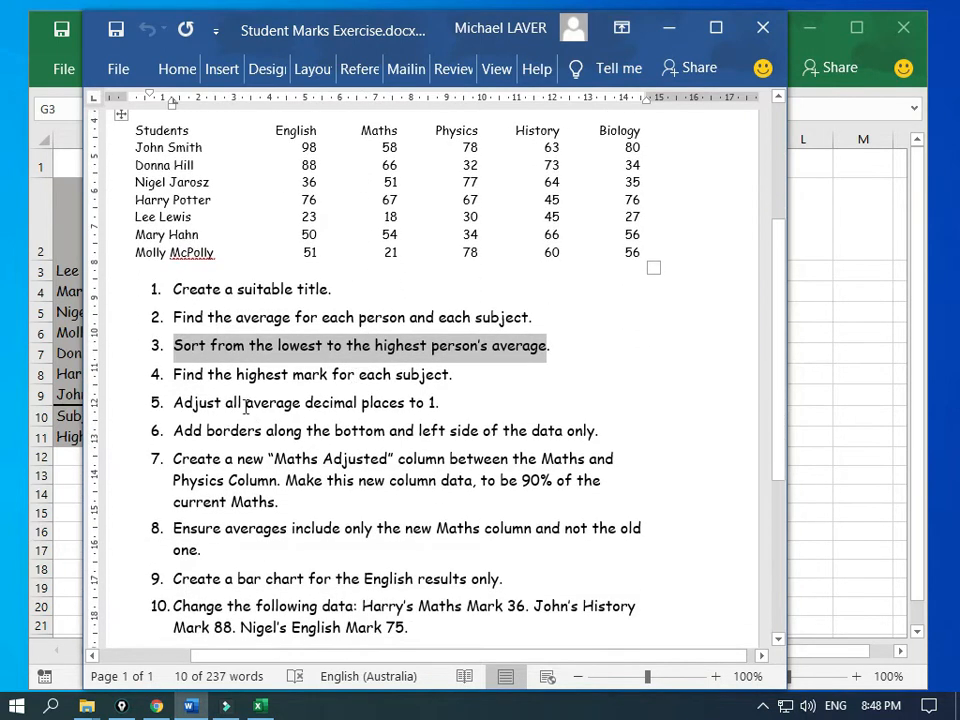
pyautogui.moveTo(176, 436); pyautogui.dragTo(597, 431)
pyautogui.scroll(-1, 537, 440)
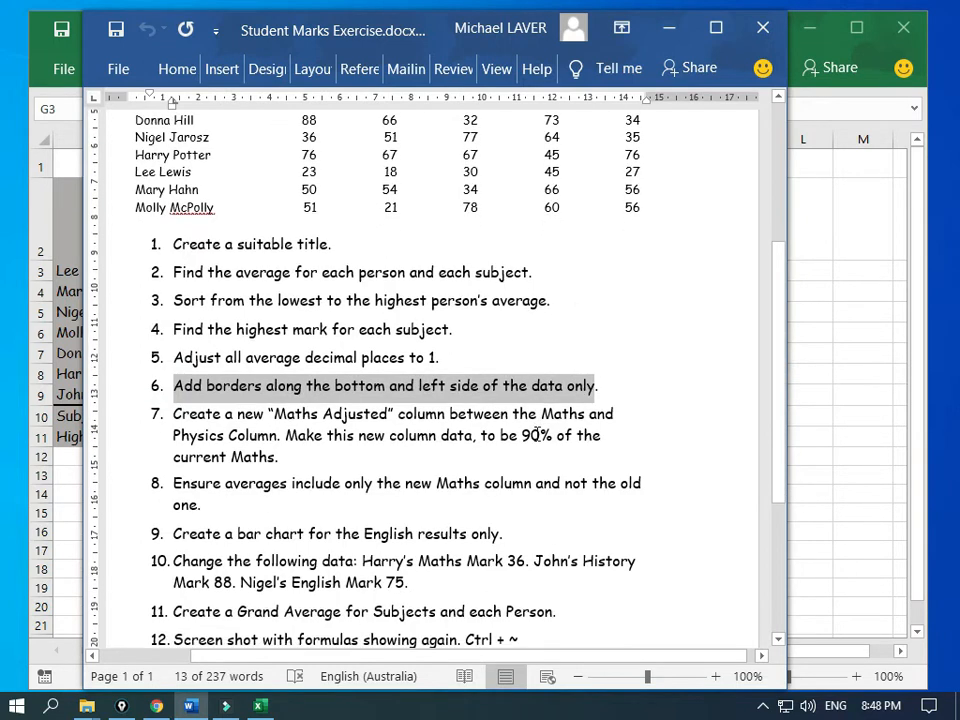
pyautogui.click(171, 418)
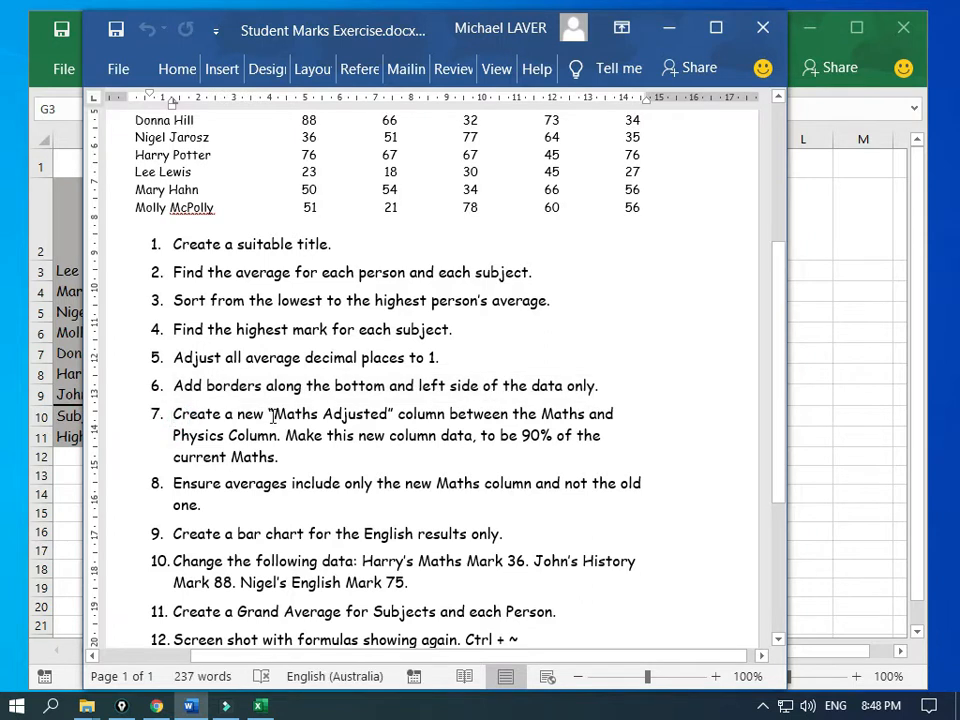
pyautogui.moveTo(272, 416); pyautogui.dragTo(391, 416)
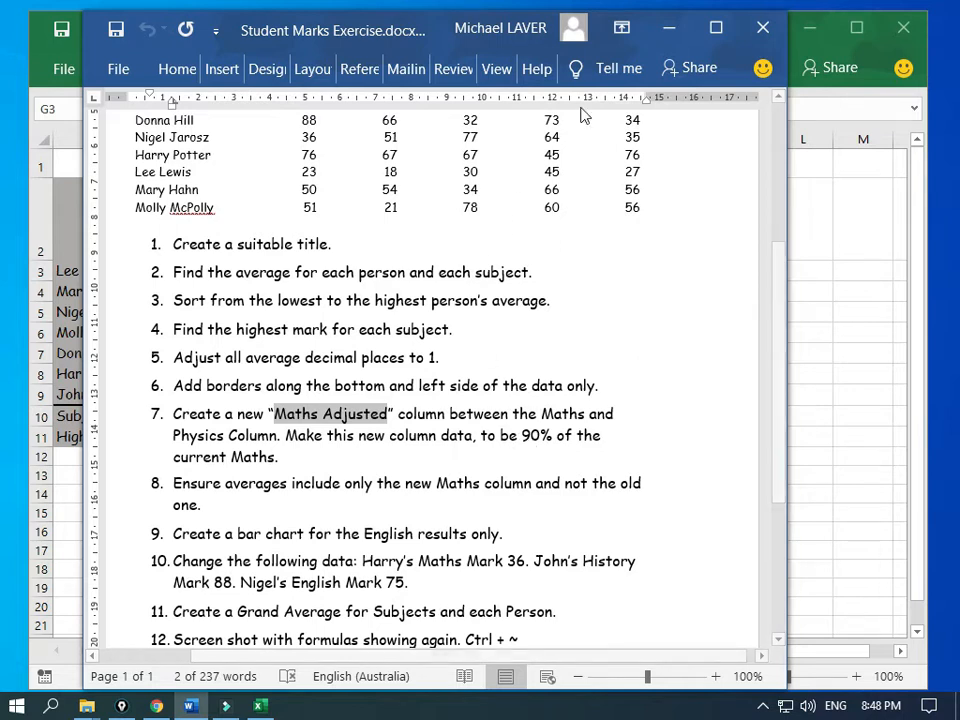
pyautogui.moveTo(408, 30); pyautogui.dragTo(3, 280)
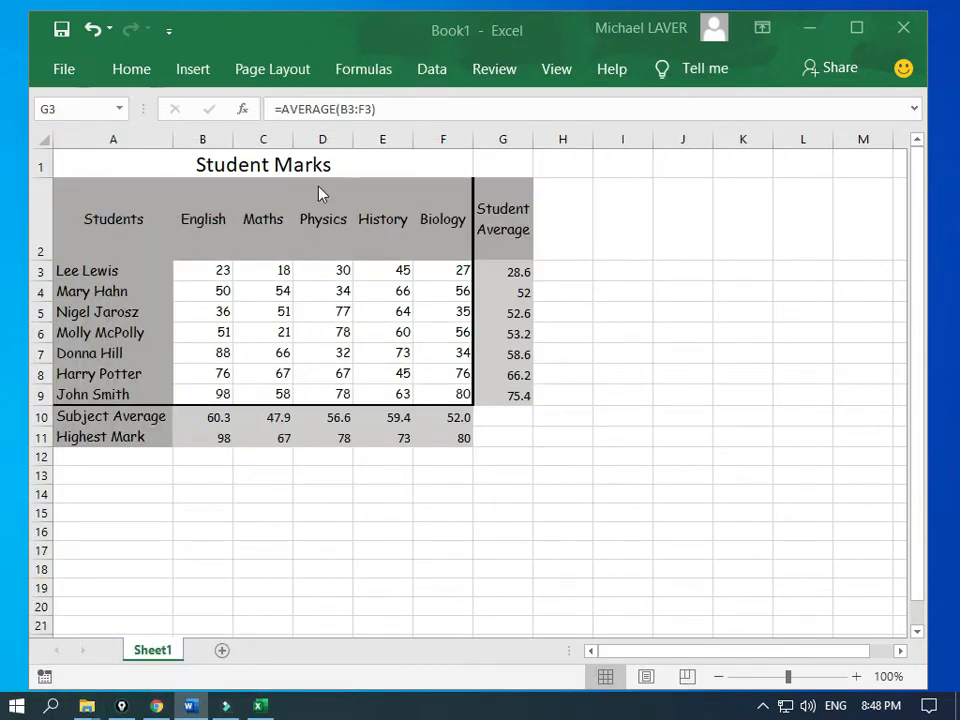
# Step: Insert a blank column D before Physics
pyautogui.click(322, 137)
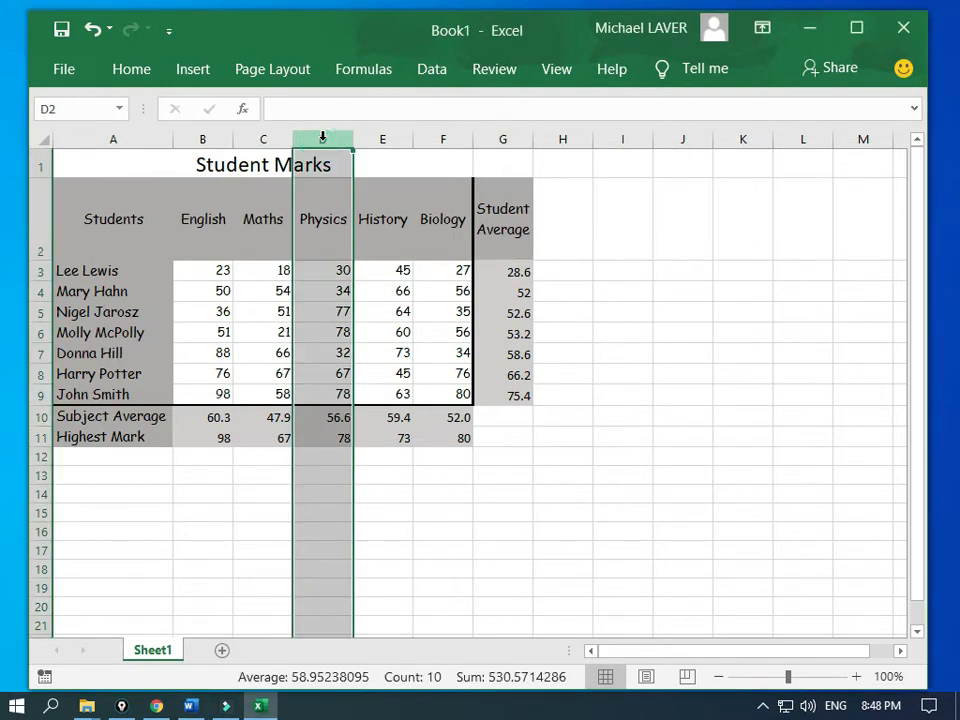
pyautogui.rightClick(322, 137)
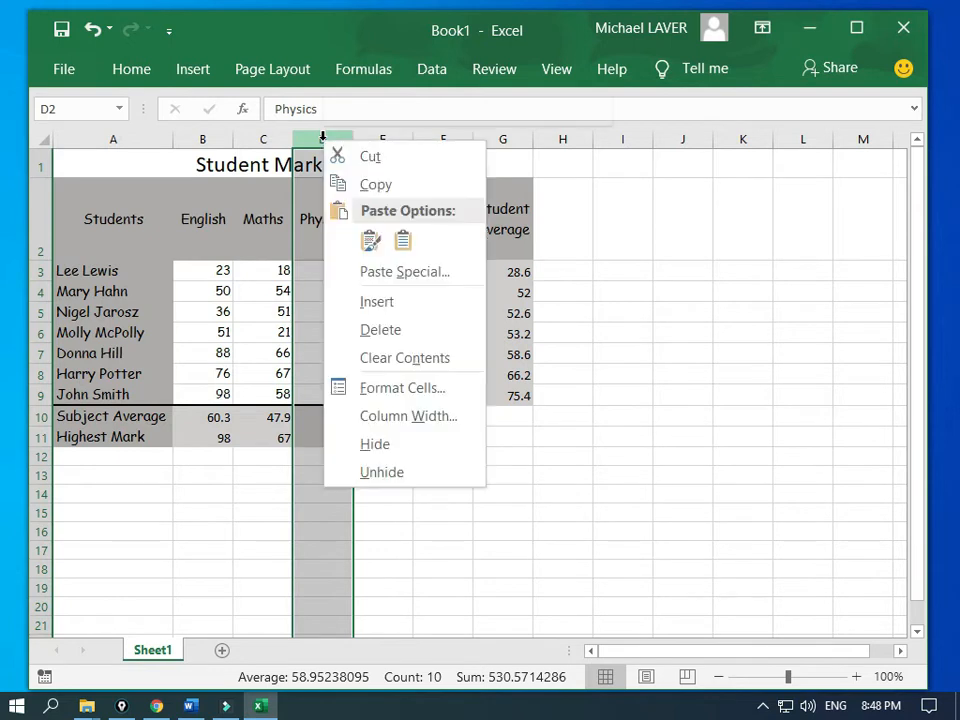
pyautogui.press('Escape')
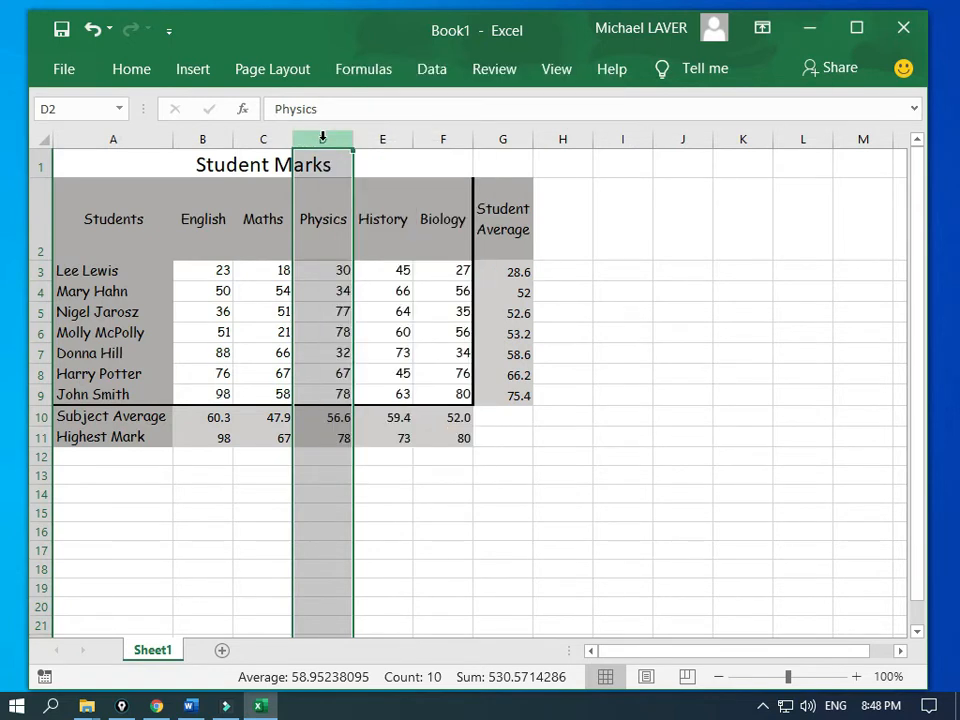
pyautogui.rightClick(322, 137)
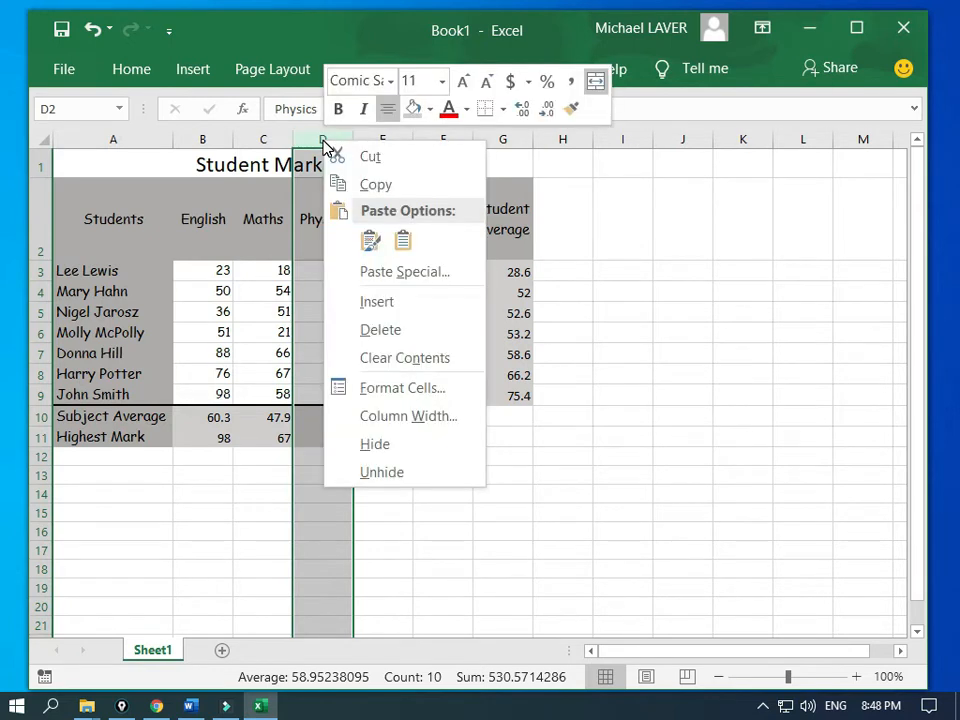
pyautogui.click(370, 302)
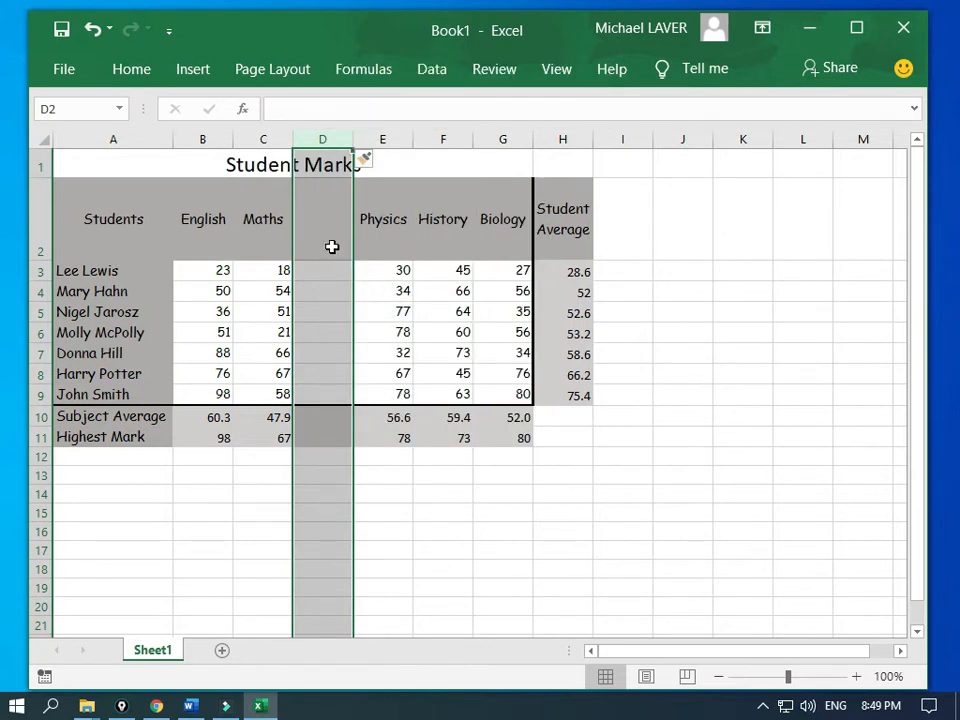
# Step: Head D2 'Maths Adjusted', wrap its text, and widen column D to fit two lines
pyautogui.click(325, 237)
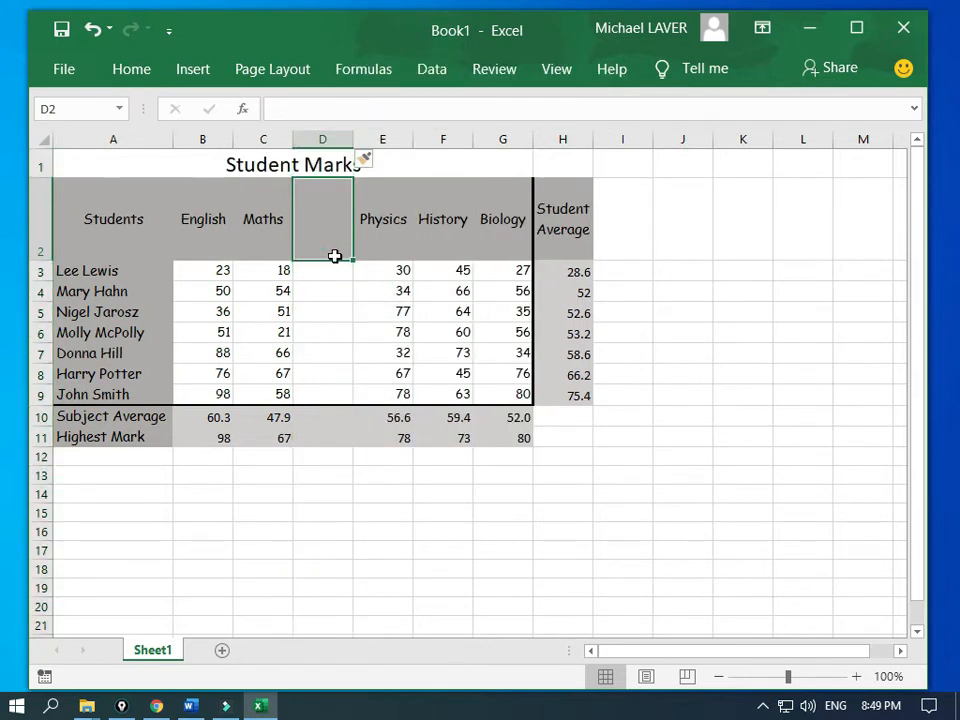
pyautogui.write('Maths')
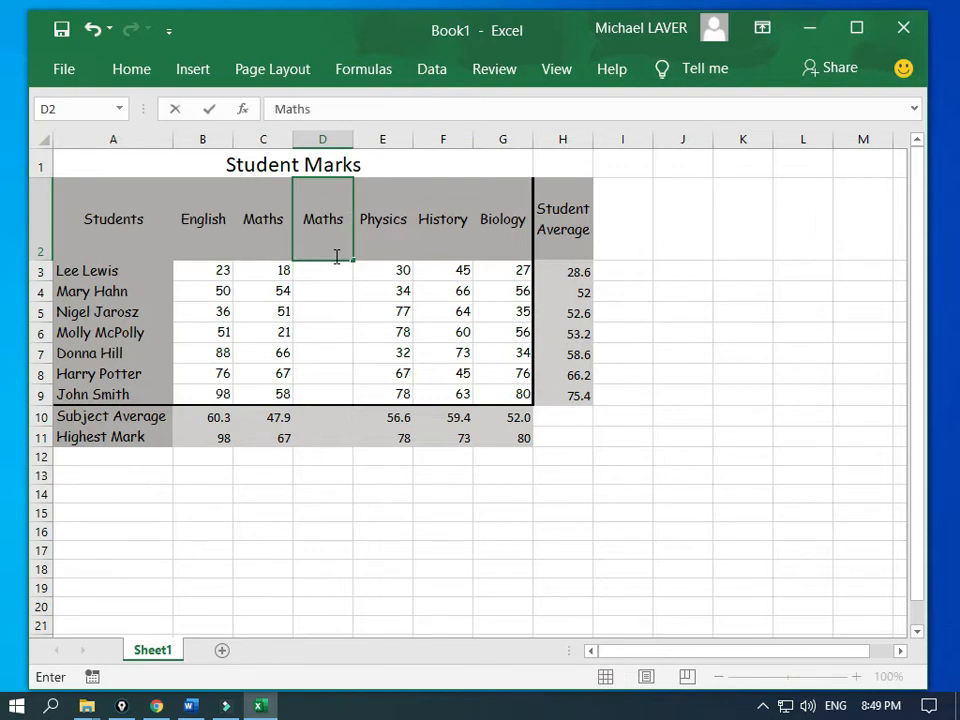
pyautogui.write(' Adjusted')
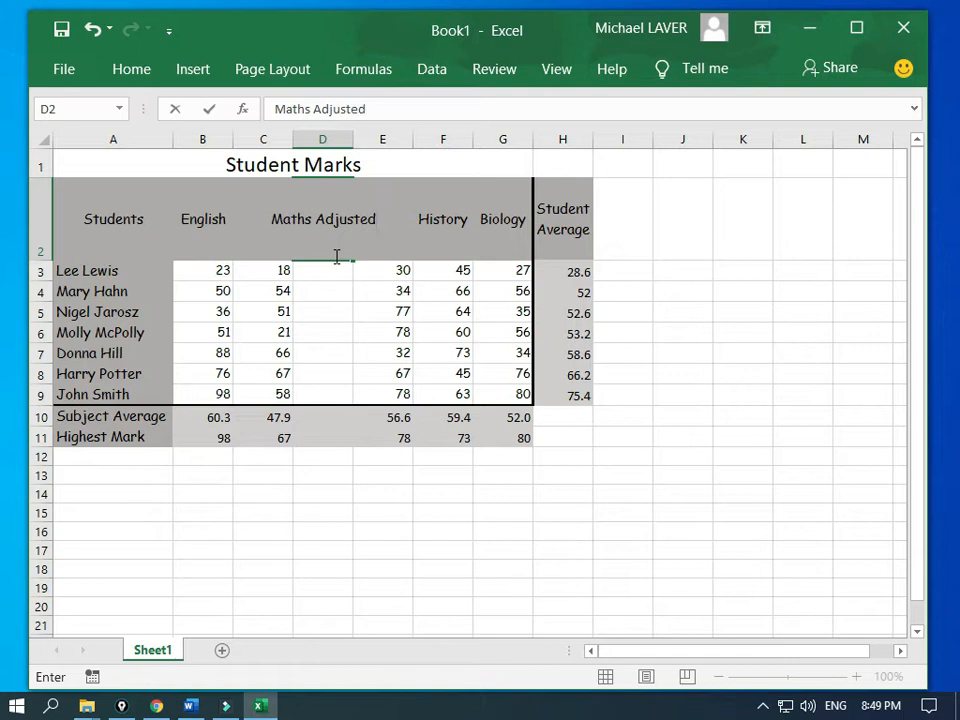
pyautogui.press('Return')
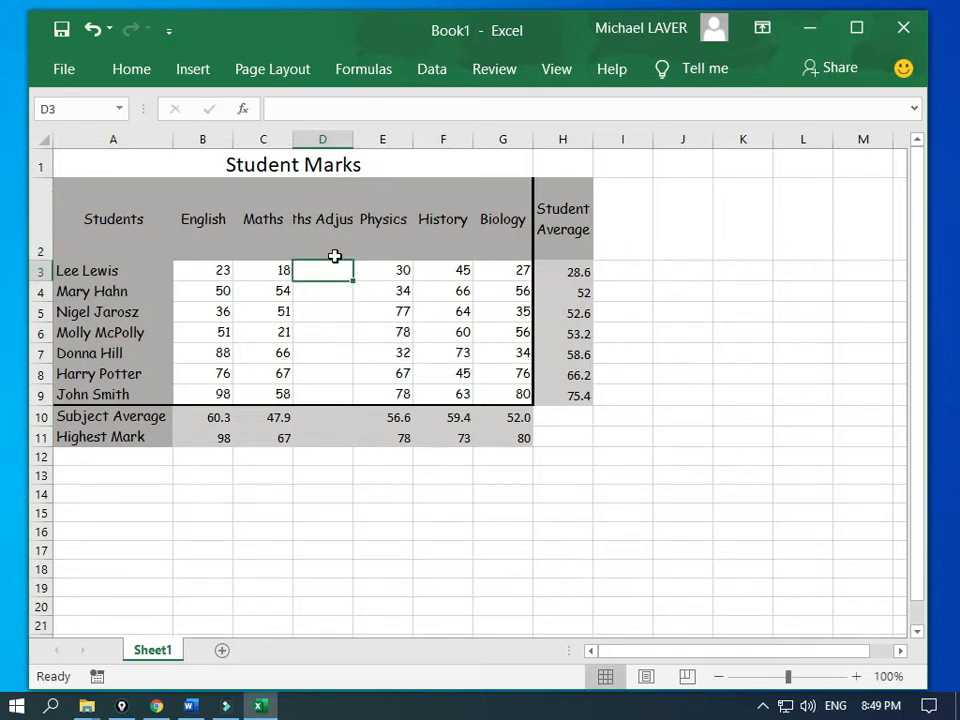
pyautogui.click(331, 242)
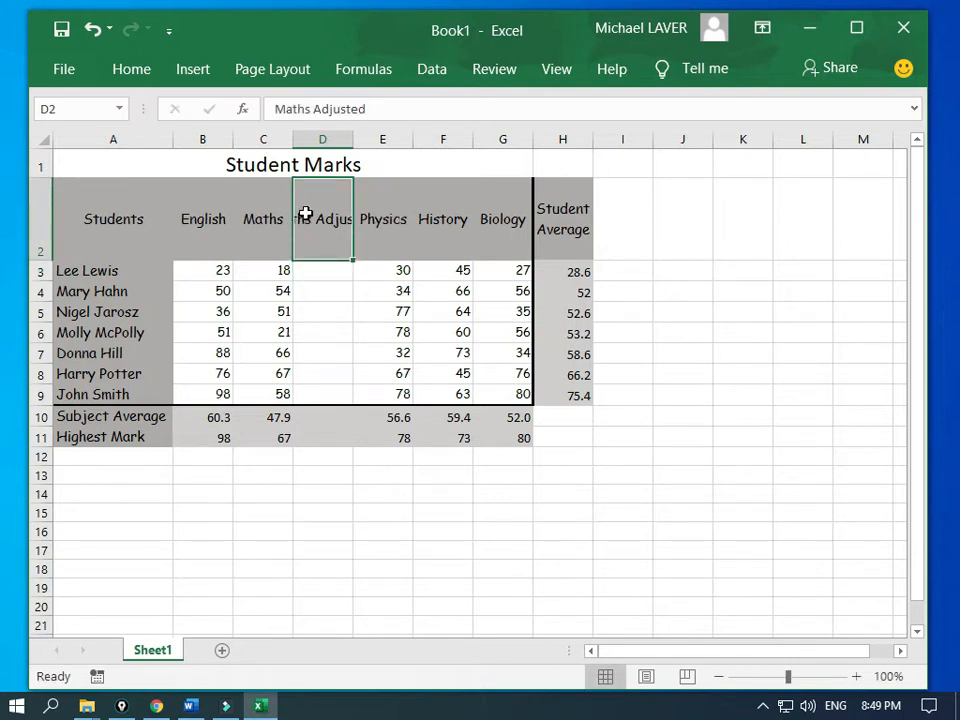
pyautogui.click(140, 78)
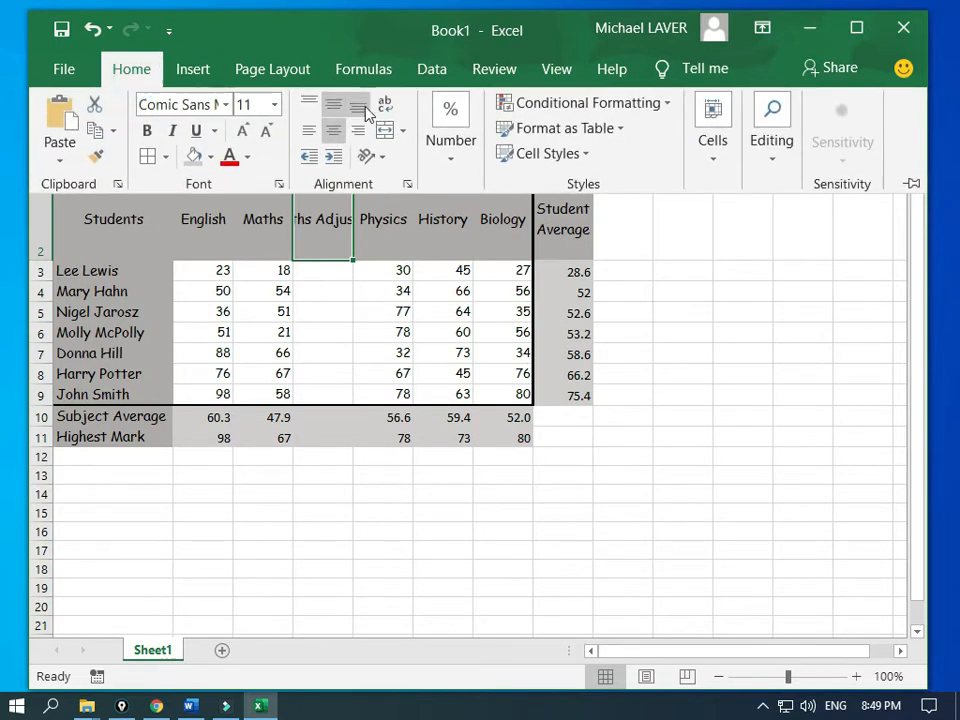
pyautogui.click(386, 107)
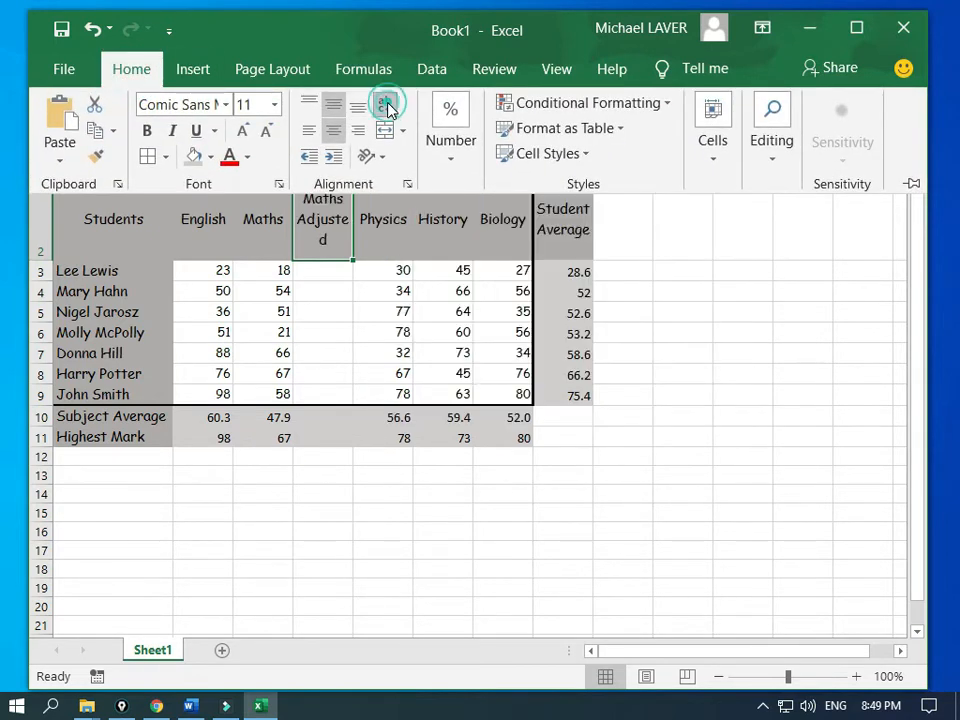
pyautogui.click(325, 242)
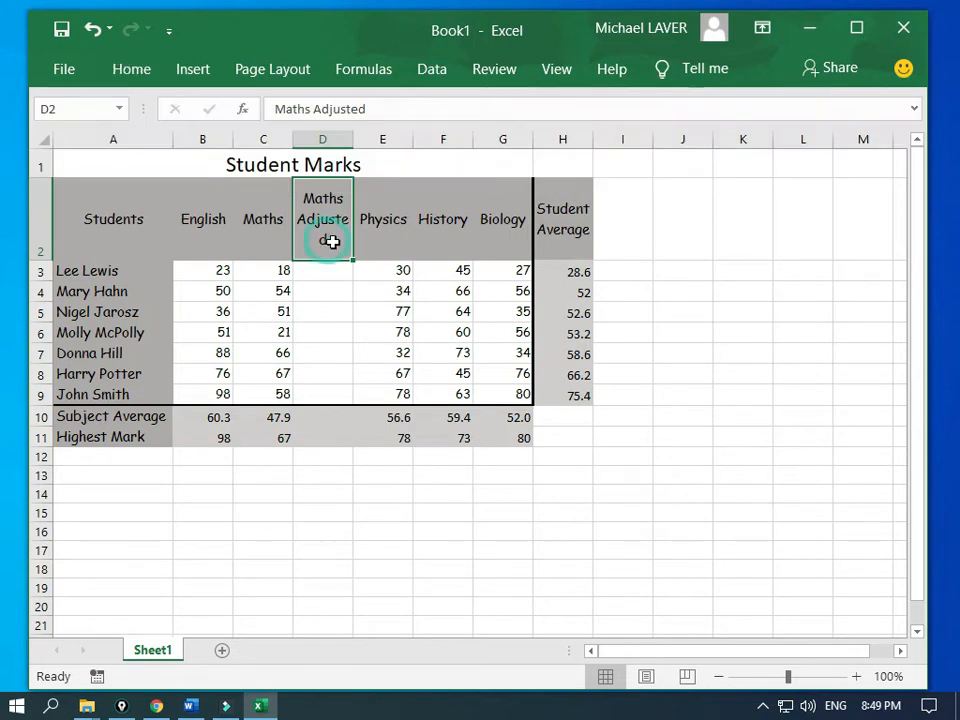
pyautogui.doubleClick(354, 141)
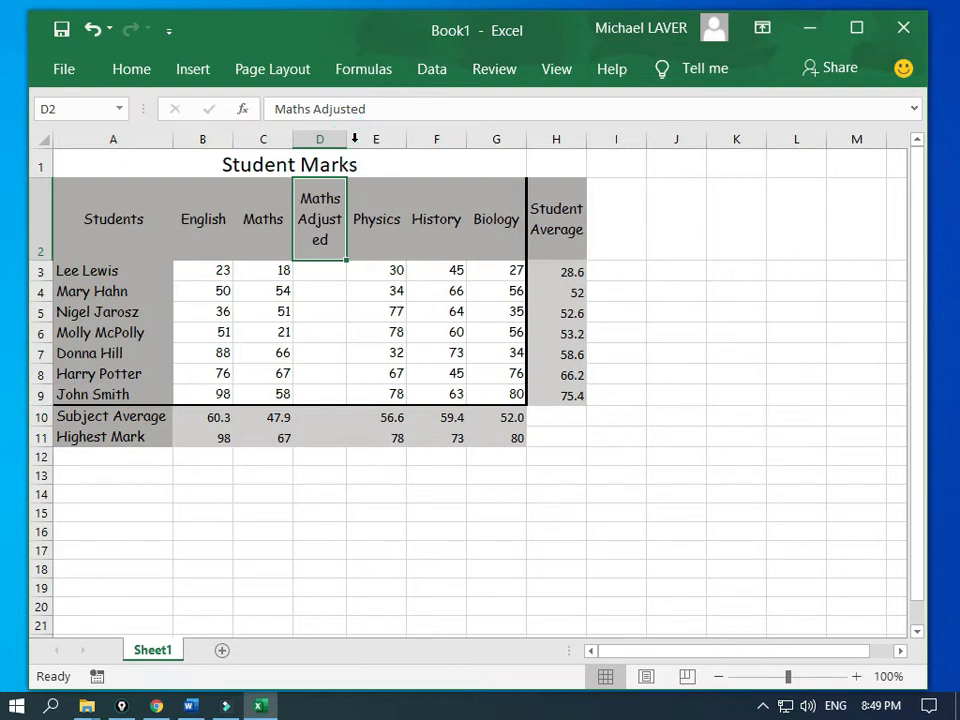
pyautogui.moveTo(347, 141); pyautogui.dragTo(367, 143)
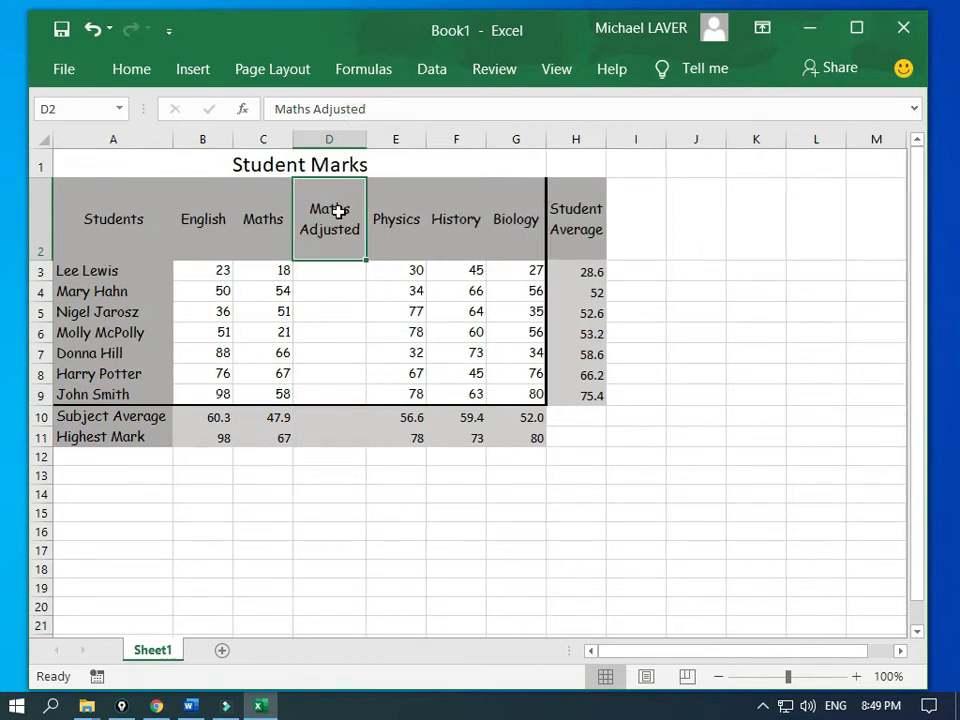
pyautogui.click(324, 276)
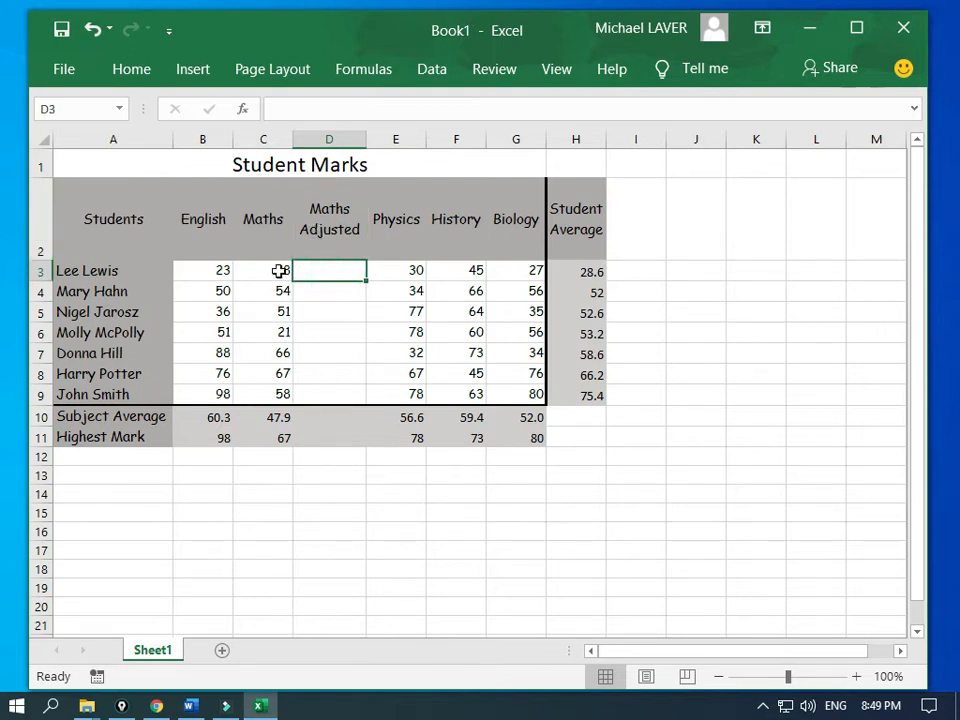
pyautogui.click(279, 270)
pyautogui.click(324, 271)
pyautogui.write('=')
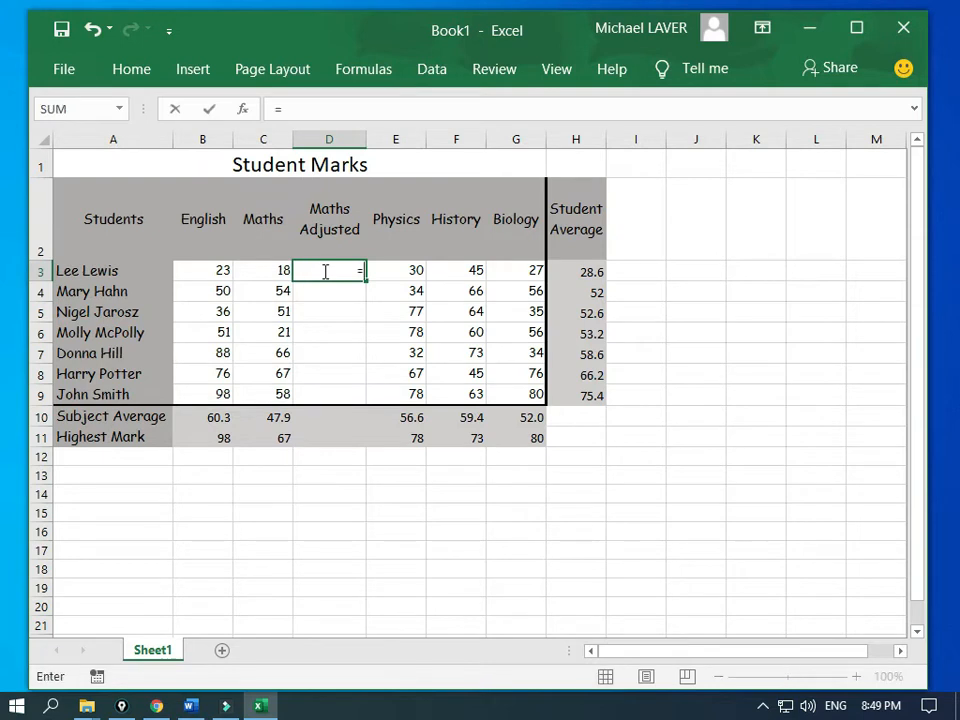
pyautogui.click(258, 275)
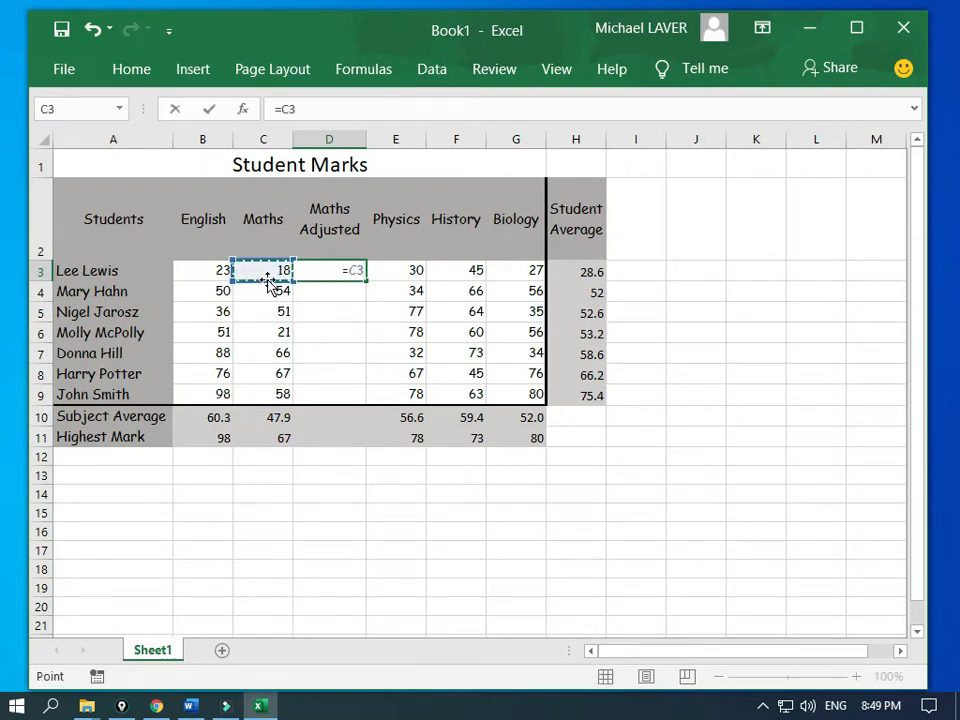
pyautogui.write('*')
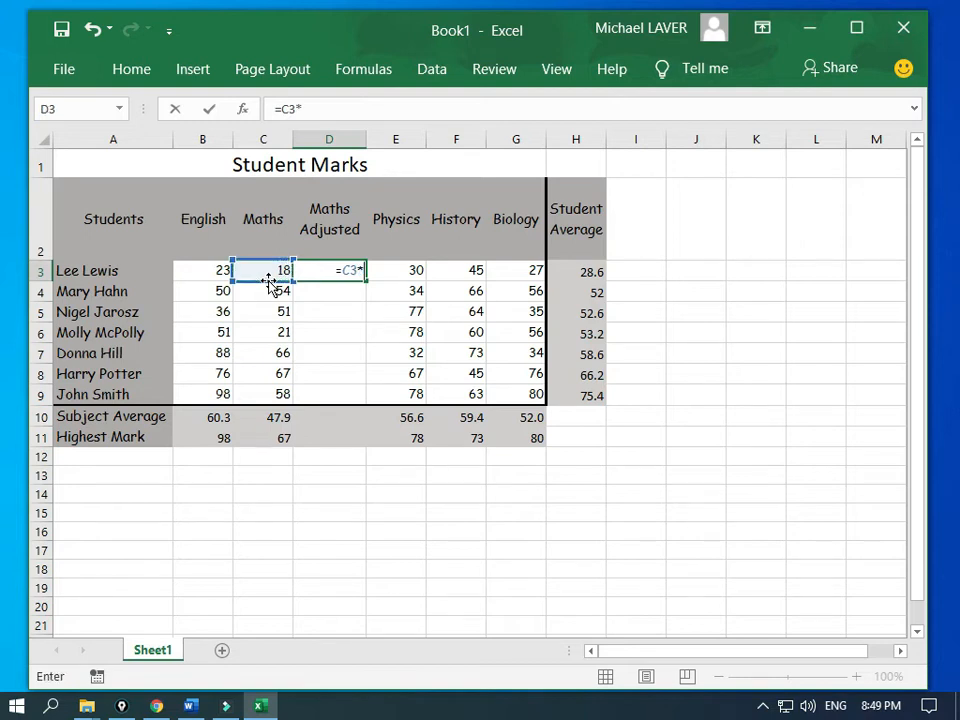
pyautogui.write('1')
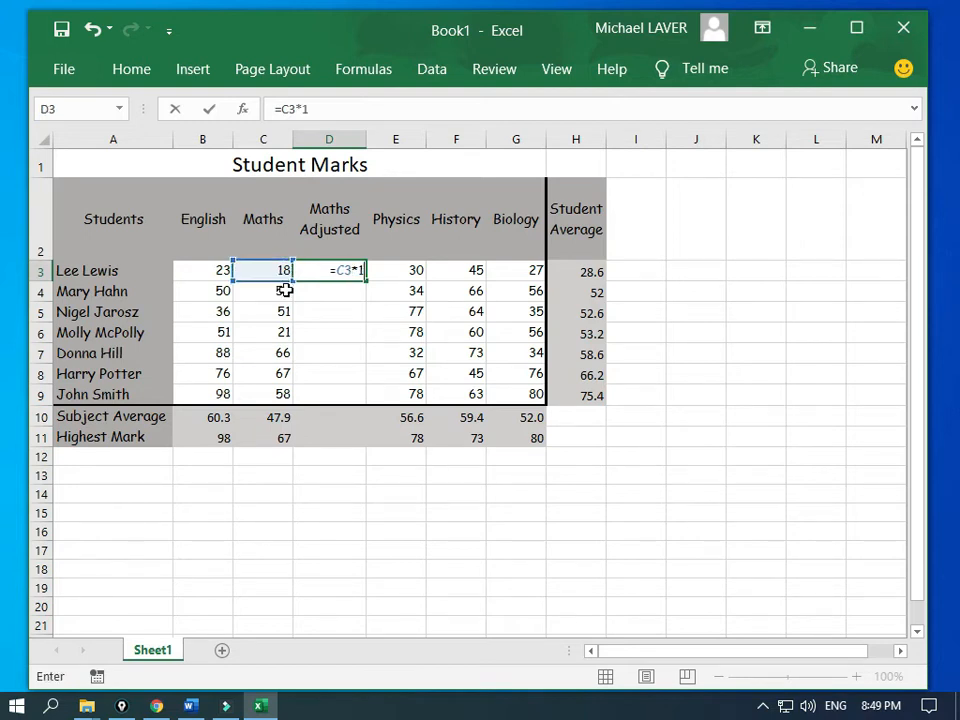
pyautogui.press('Return')
pyautogui.click(345, 274)
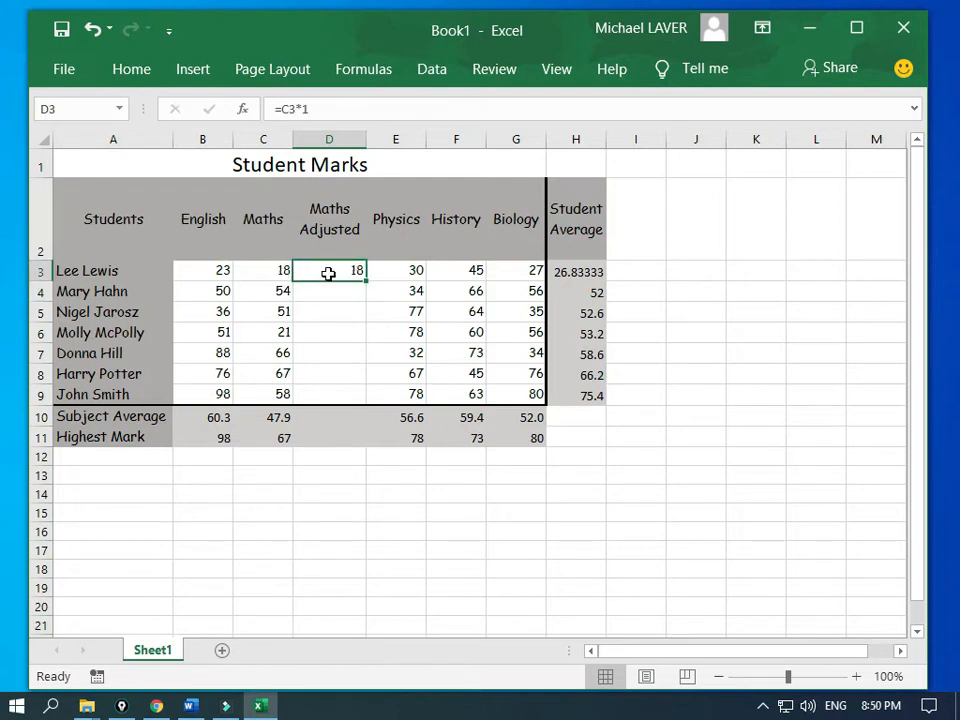
pyautogui.click(306, 110)
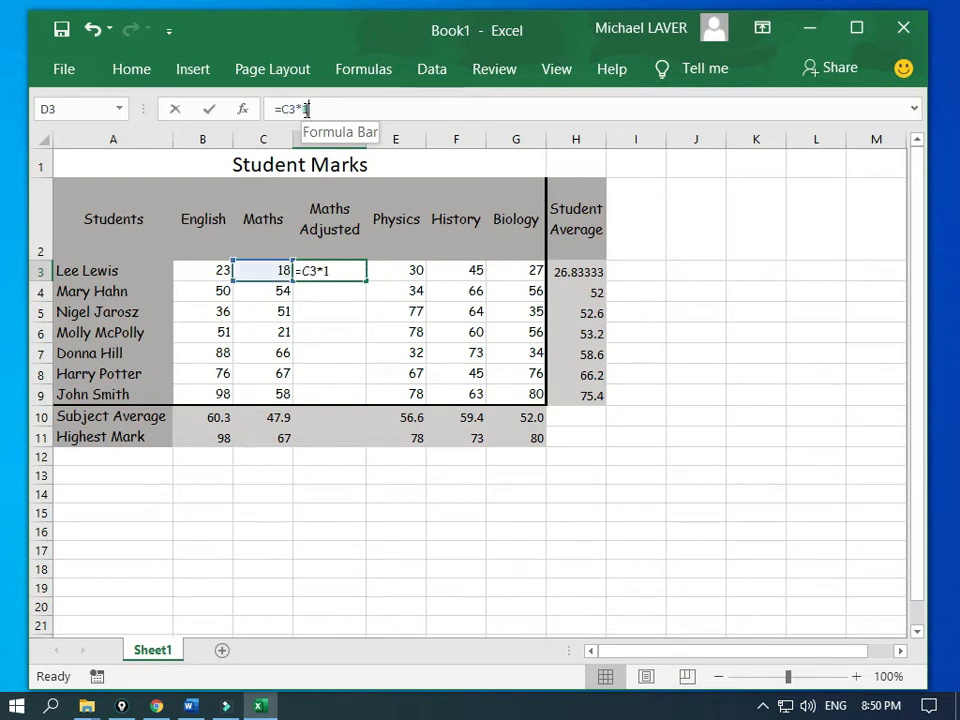
pyautogui.click(305, 110)
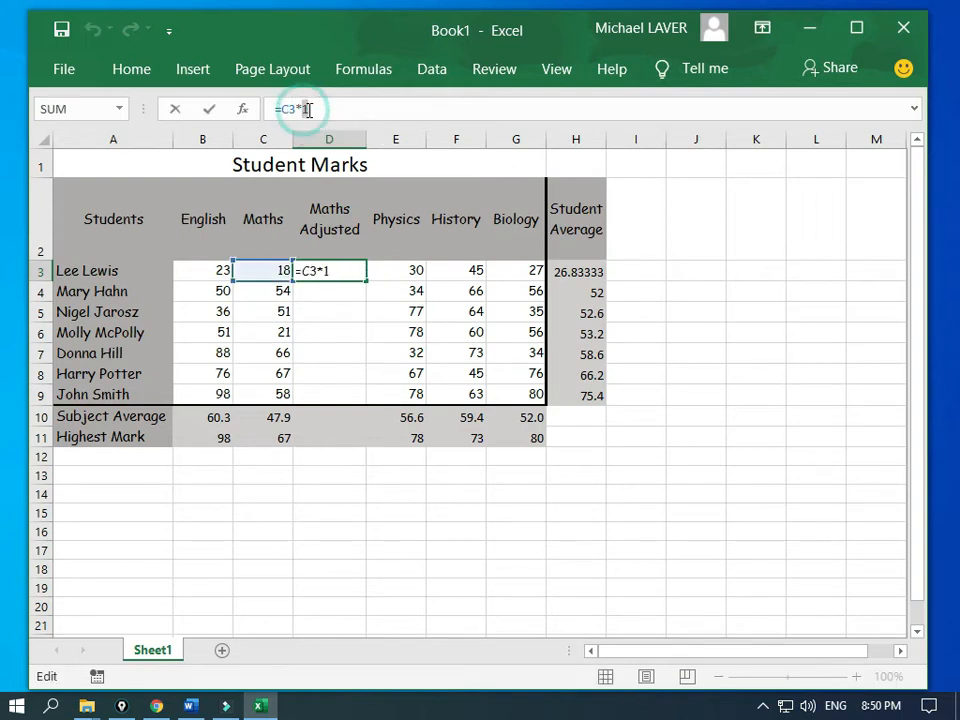
pyautogui.doubleClick(305, 109)
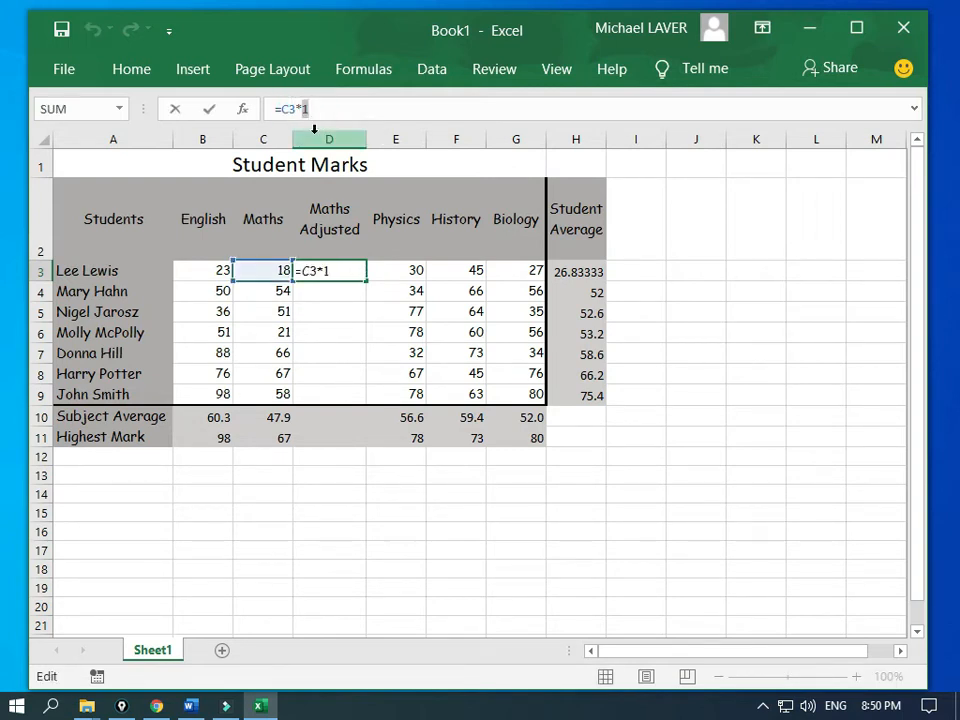
pyautogui.write('0.9')
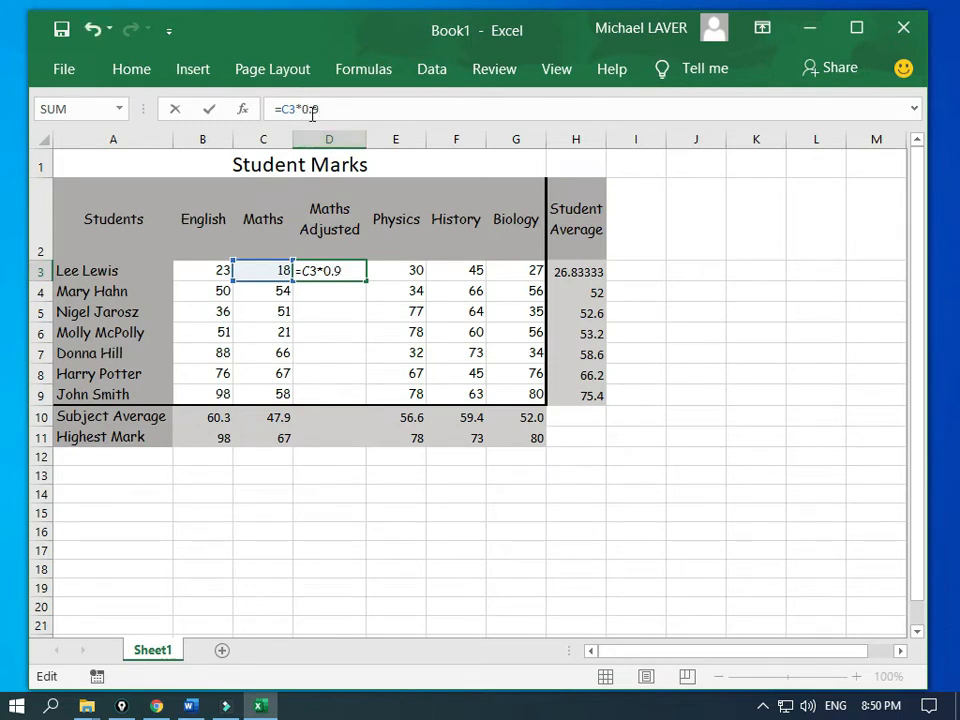
pyautogui.press('Return')
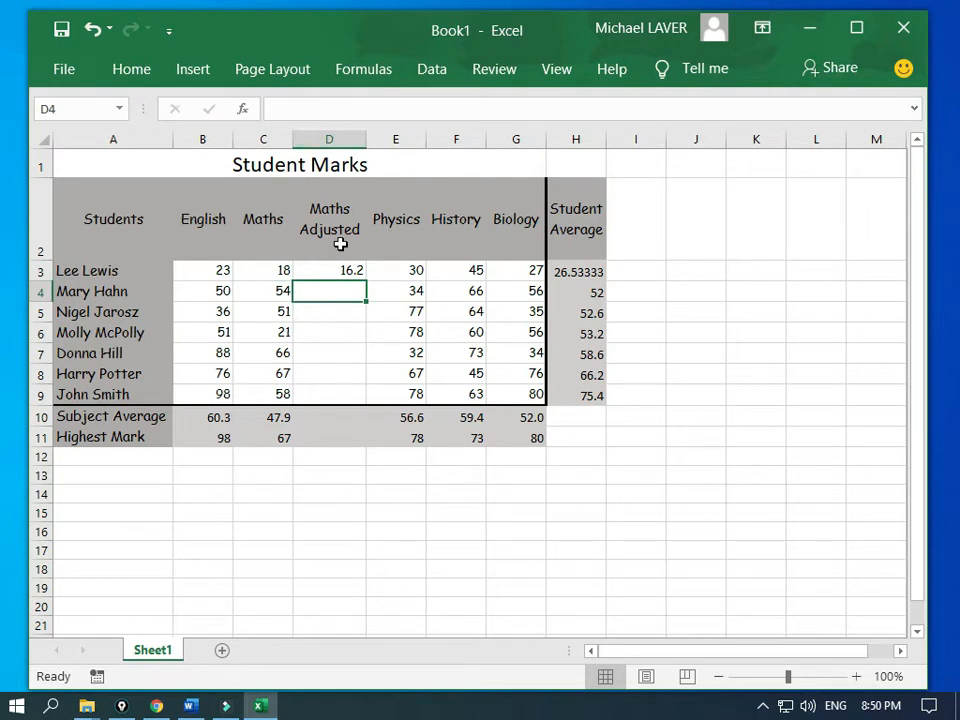
# Step: Fill the adjusted formula down to D9 and copy the average and highest-mark formulas into D10:D11
pyautogui.click(345, 271)
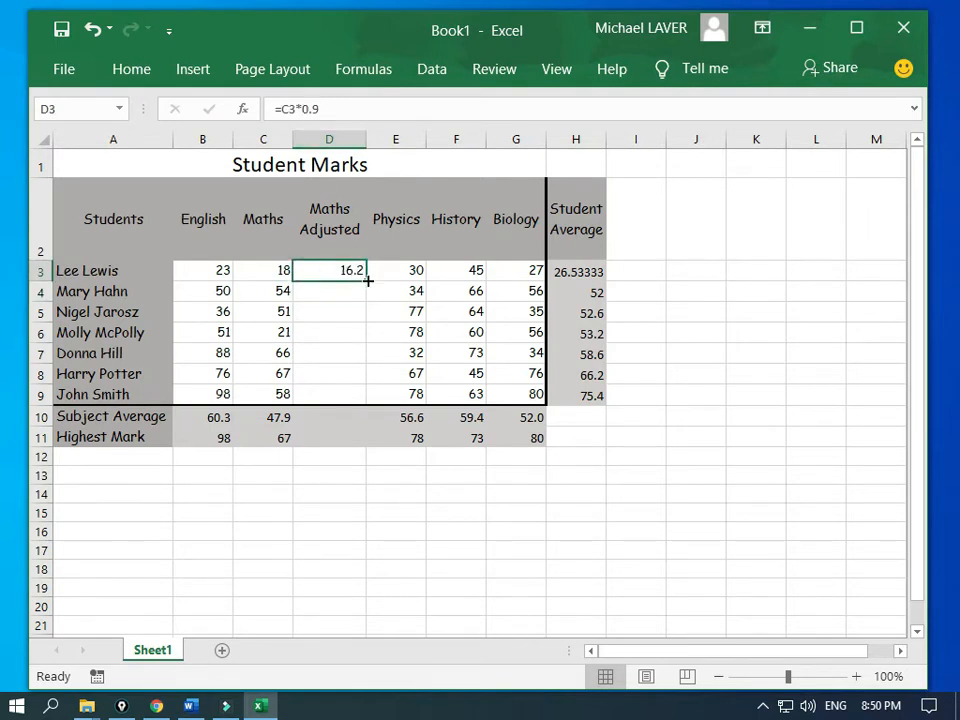
pyautogui.moveTo(367, 282); pyautogui.dragTo(357, 401)
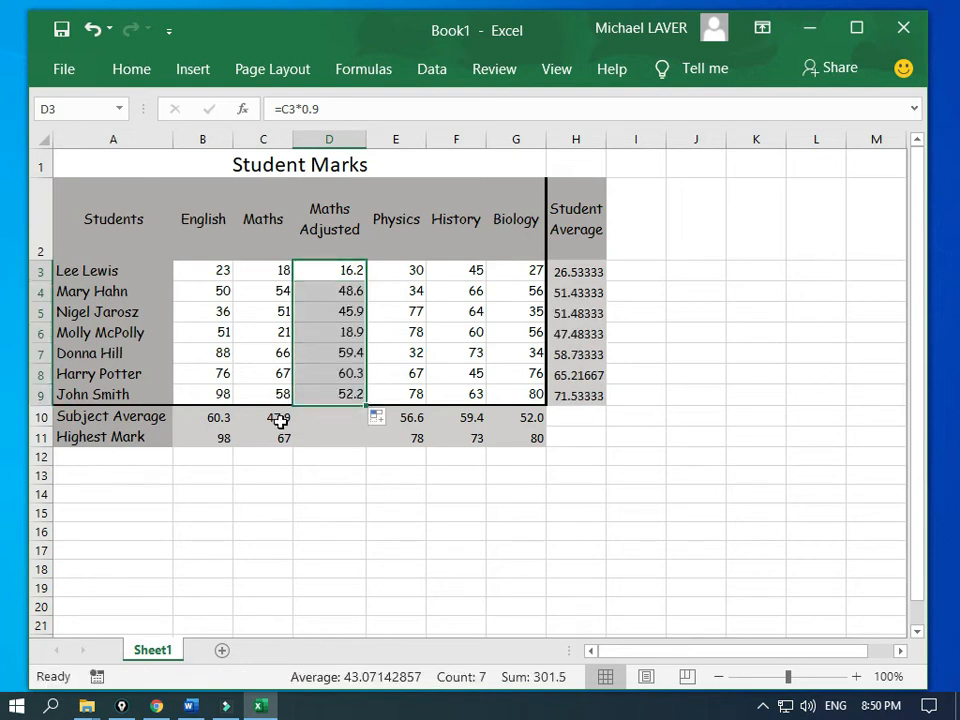
pyautogui.moveTo(280, 421); pyautogui.dragTo(284, 443)
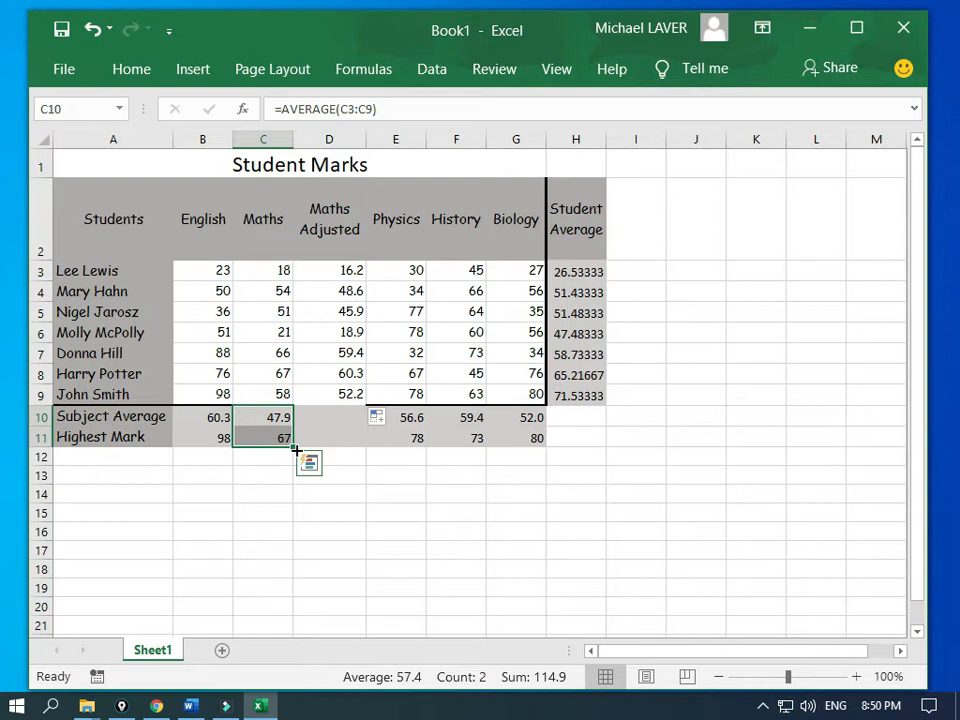
pyautogui.moveTo(296, 450); pyautogui.dragTo(347, 439)
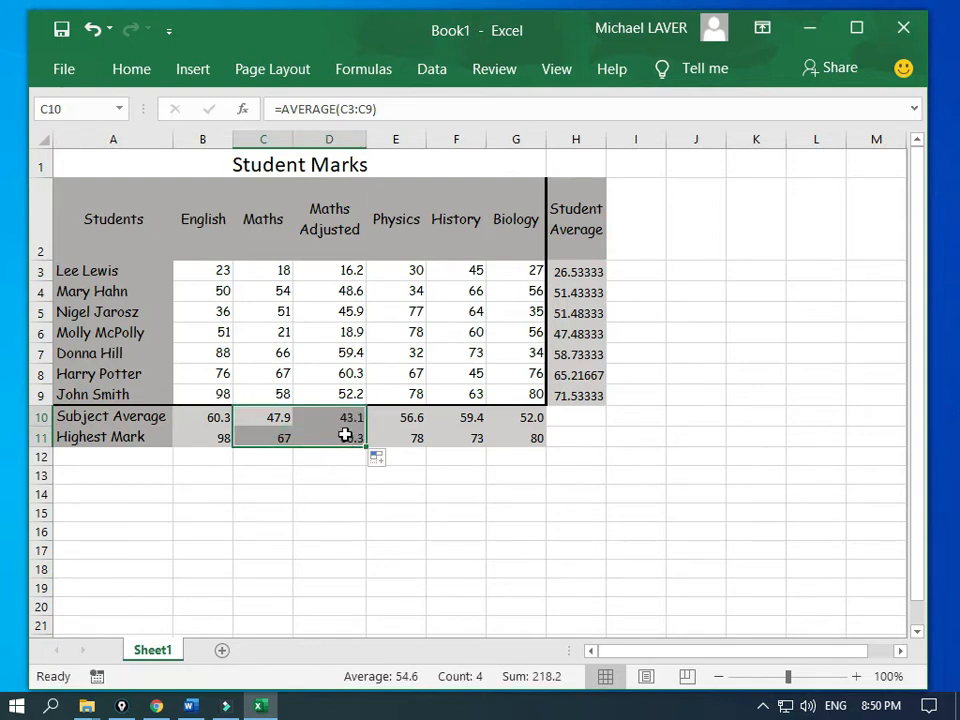
pyautogui.click(343, 420)
pyautogui.click(337, 443)
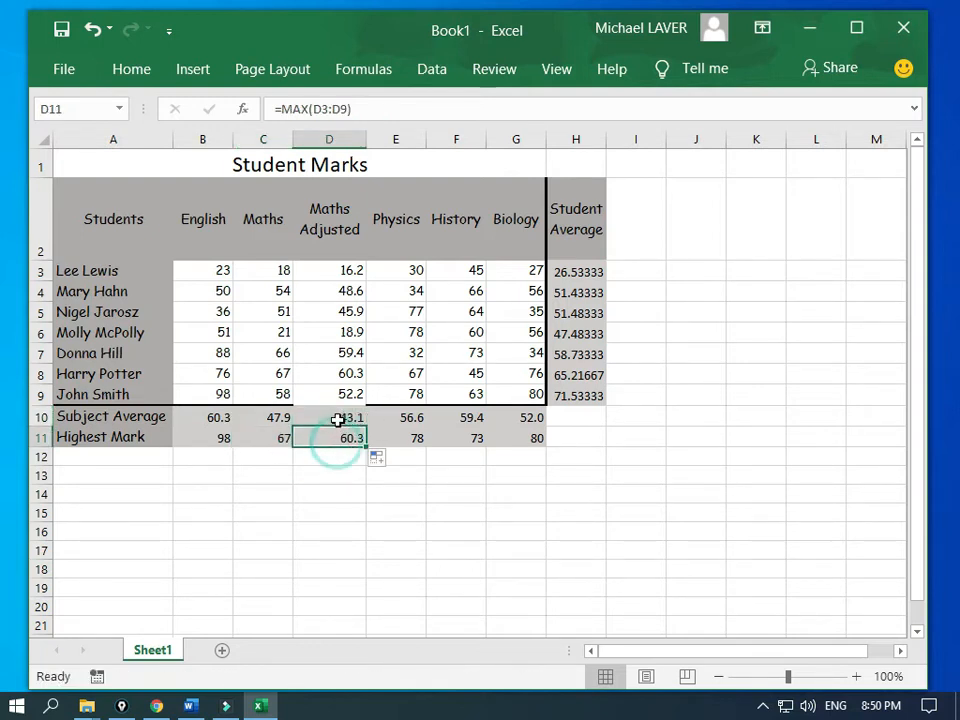
pyautogui.click(336, 418)
pyautogui.click(340, 437)
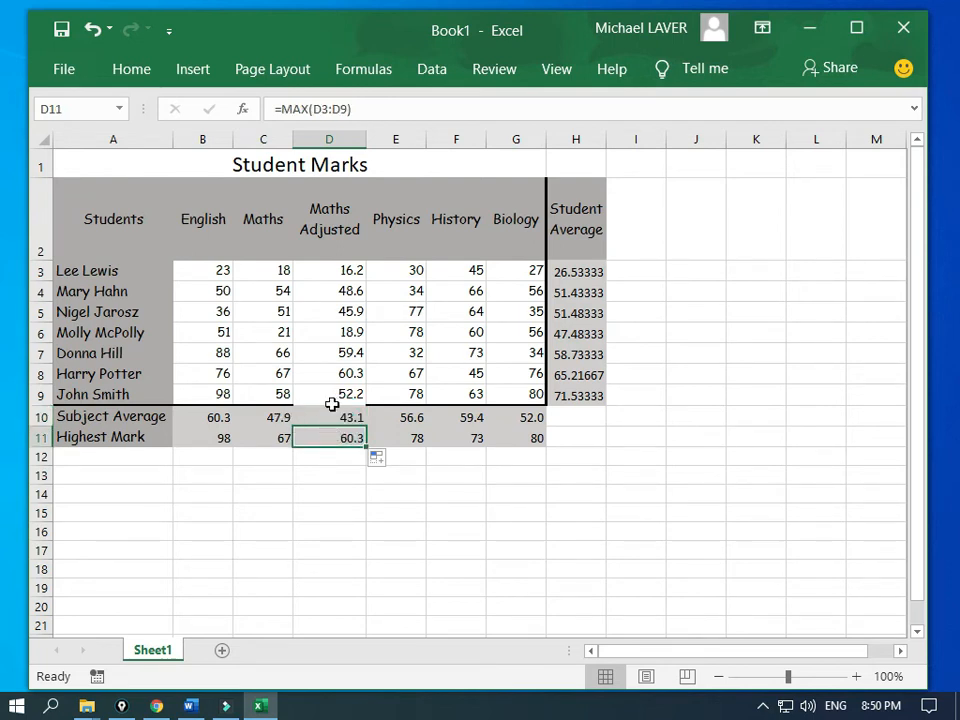
# Step: Use Format Painter to copy C9's formatting onto D9 (52.2), restoring its bottom border
pyautogui.click(264, 397)
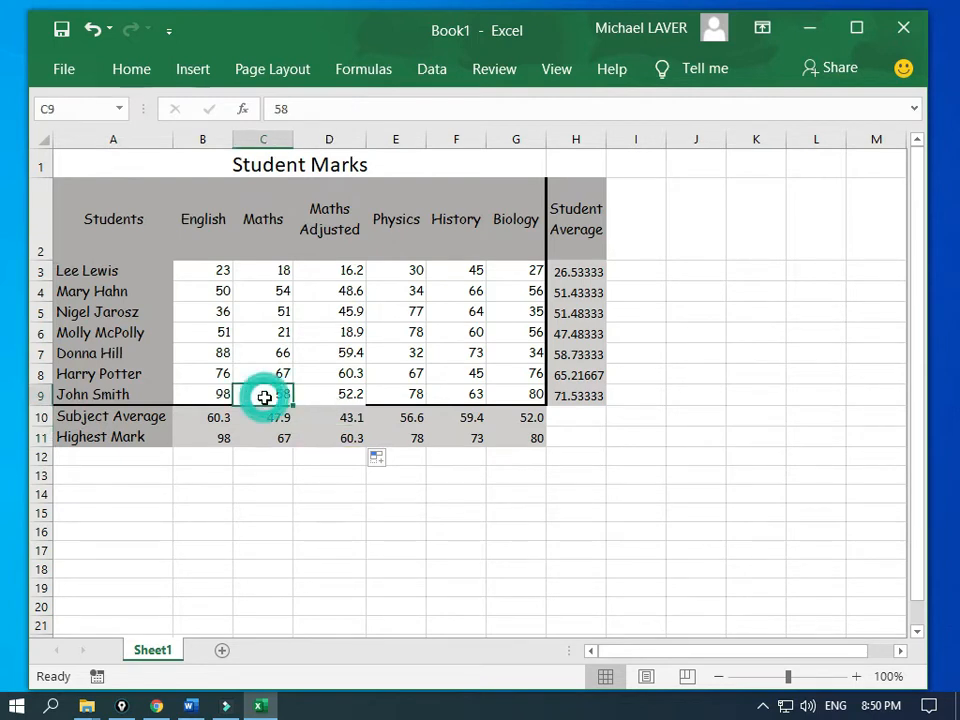
pyautogui.click(140, 70)
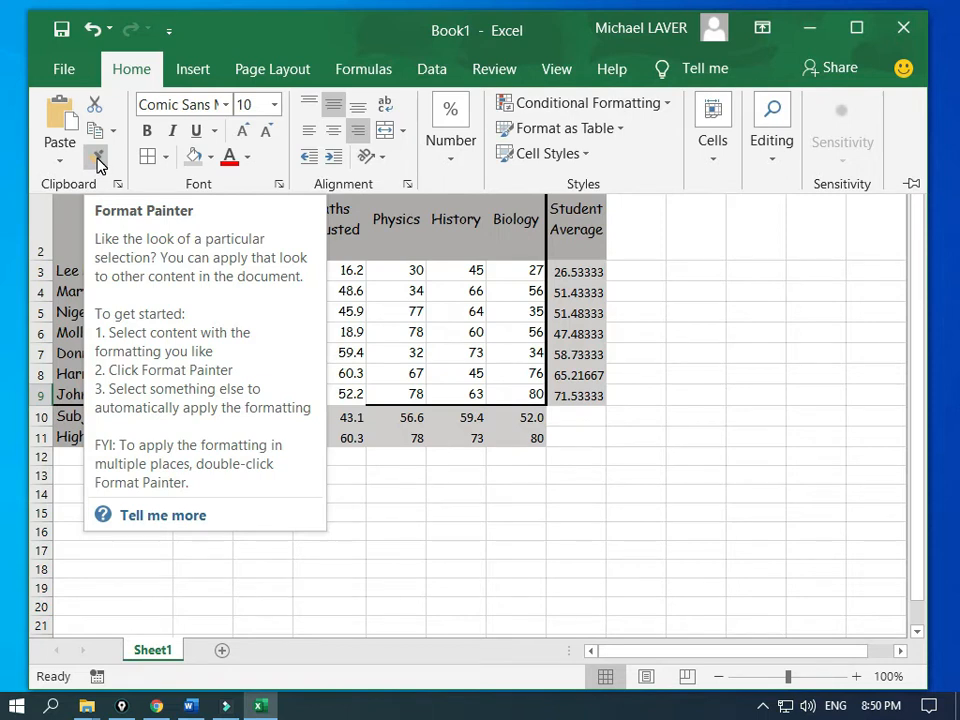
pyautogui.click(96, 158)
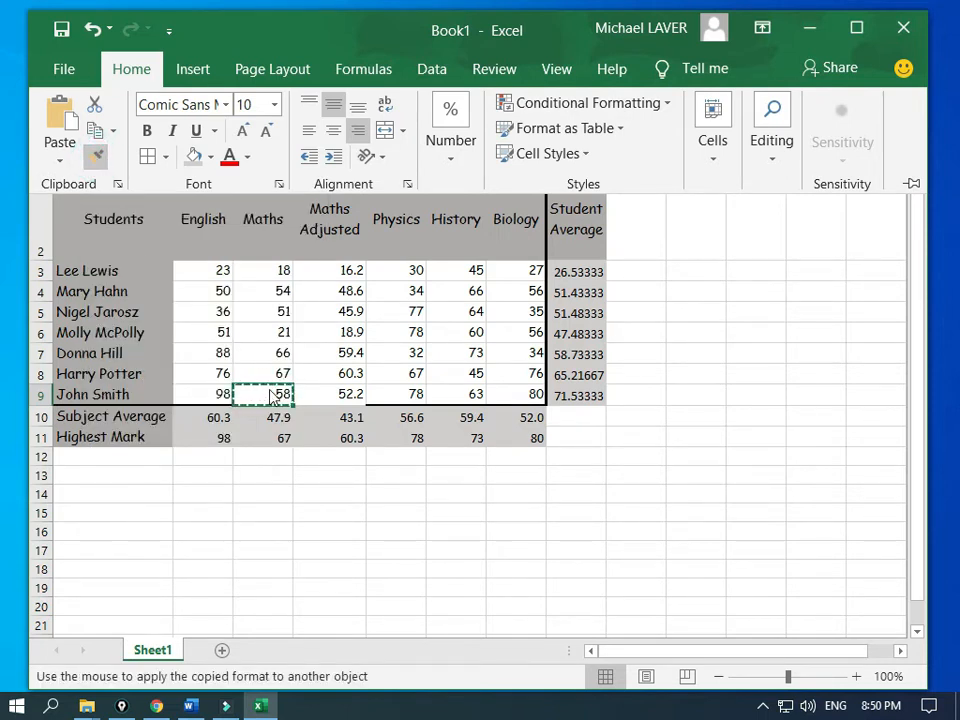
pyautogui.click(335, 398)
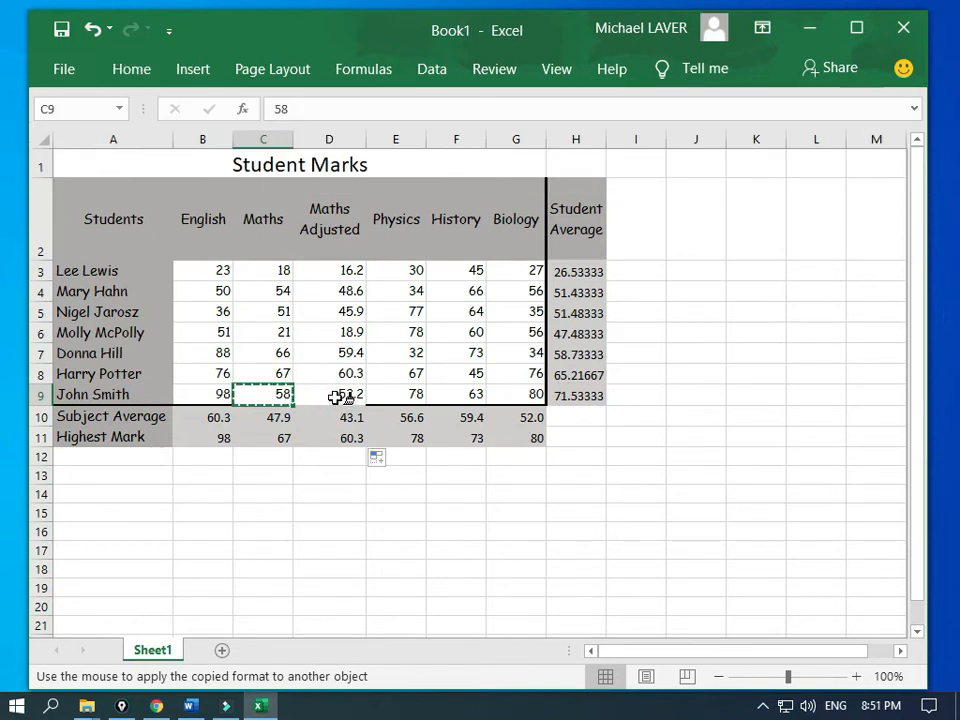
pyautogui.click(335, 398)
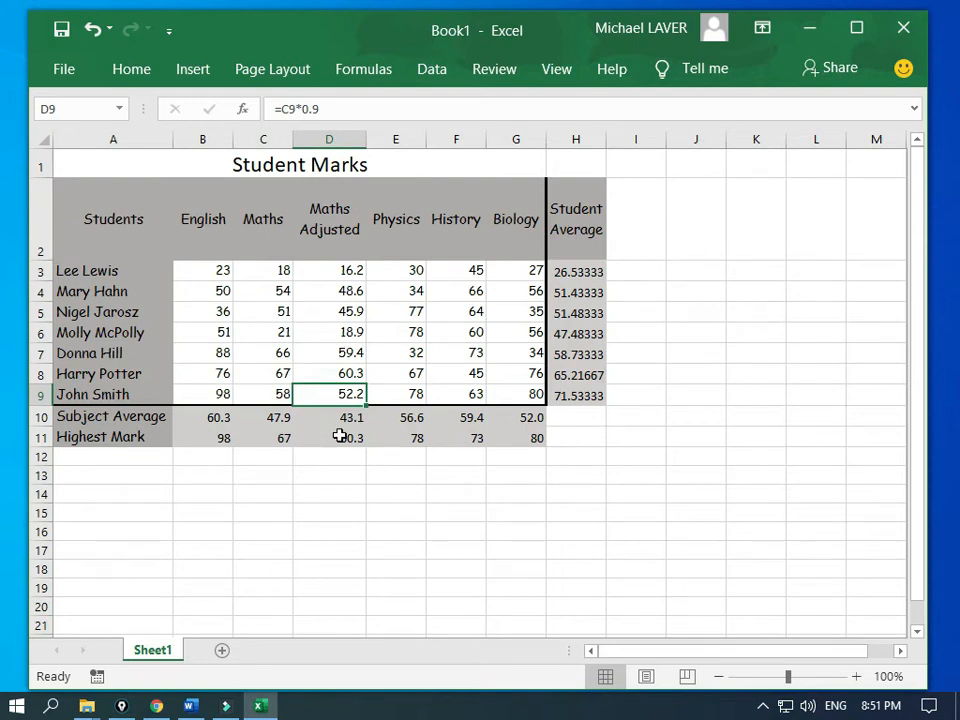
pyautogui.press('Right')
pyautogui.press('Right')
pyautogui.press('Right')
pyautogui.press('Right')
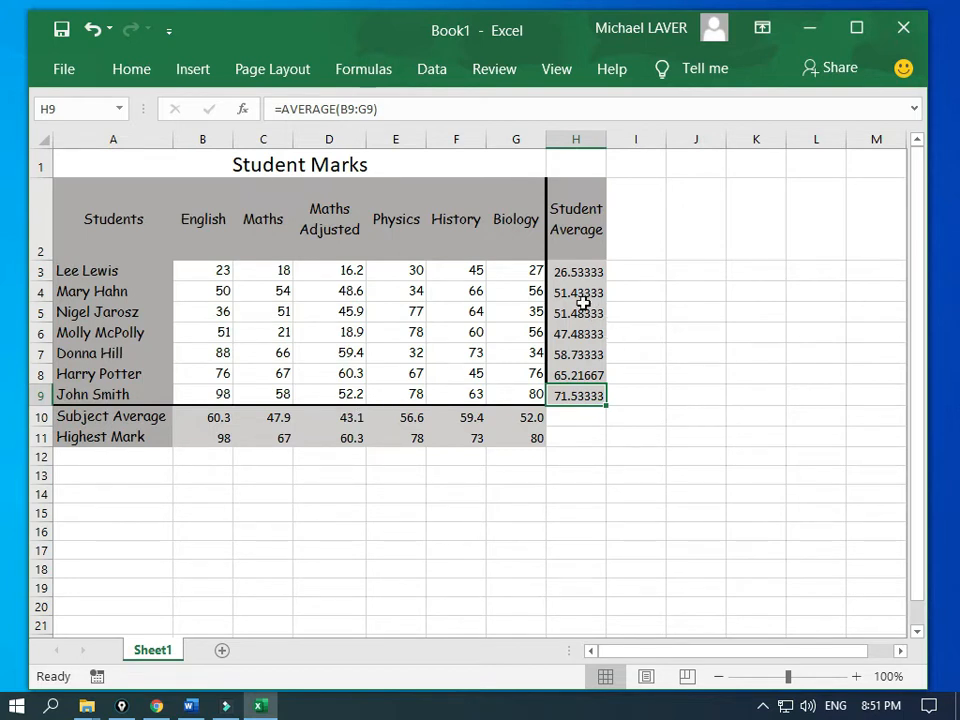
# Step: Reduce the Student Average values in H3:H9 to one decimal place (26.5 to 71.5)
pyautogui.moveTo(575, 272); pyautogui.dragTo(567, 394)
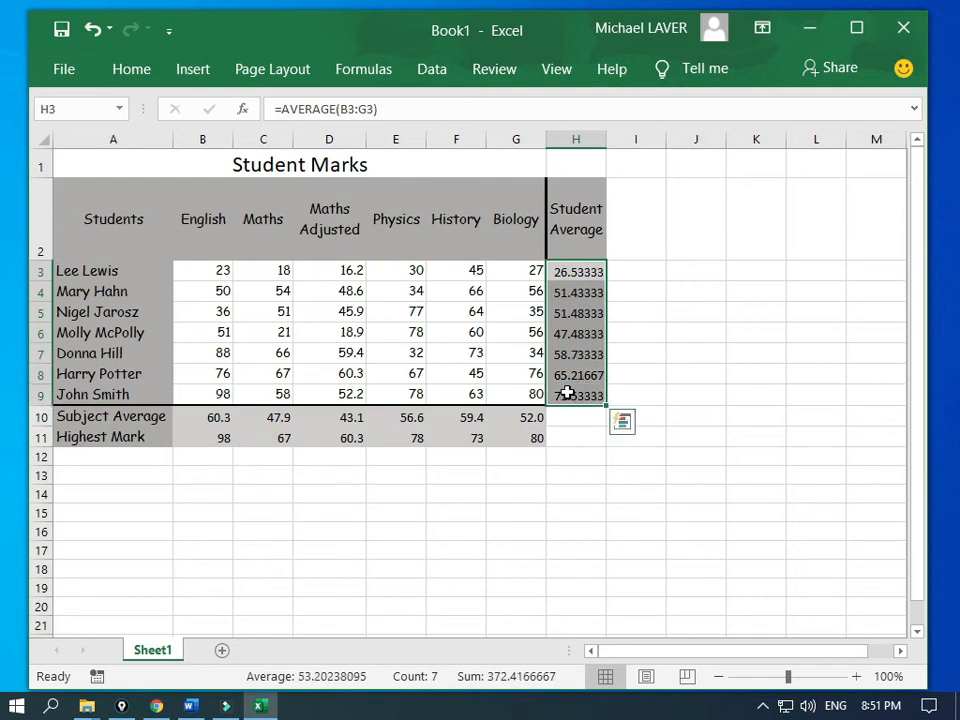
pyautogui.click(128, 75)
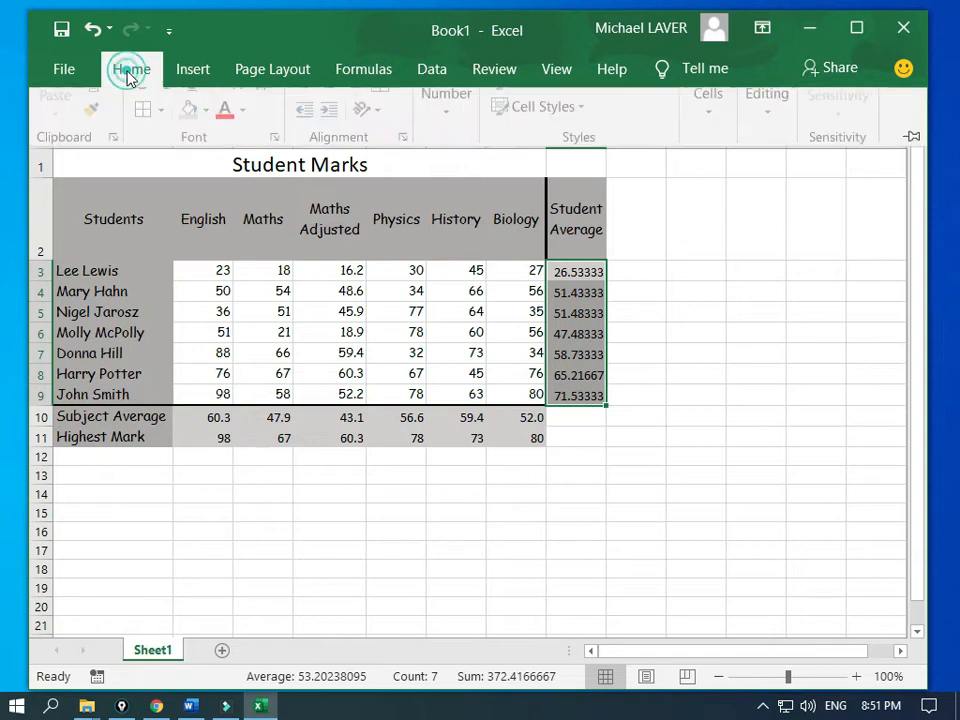
pyautogui.click(452, 168)
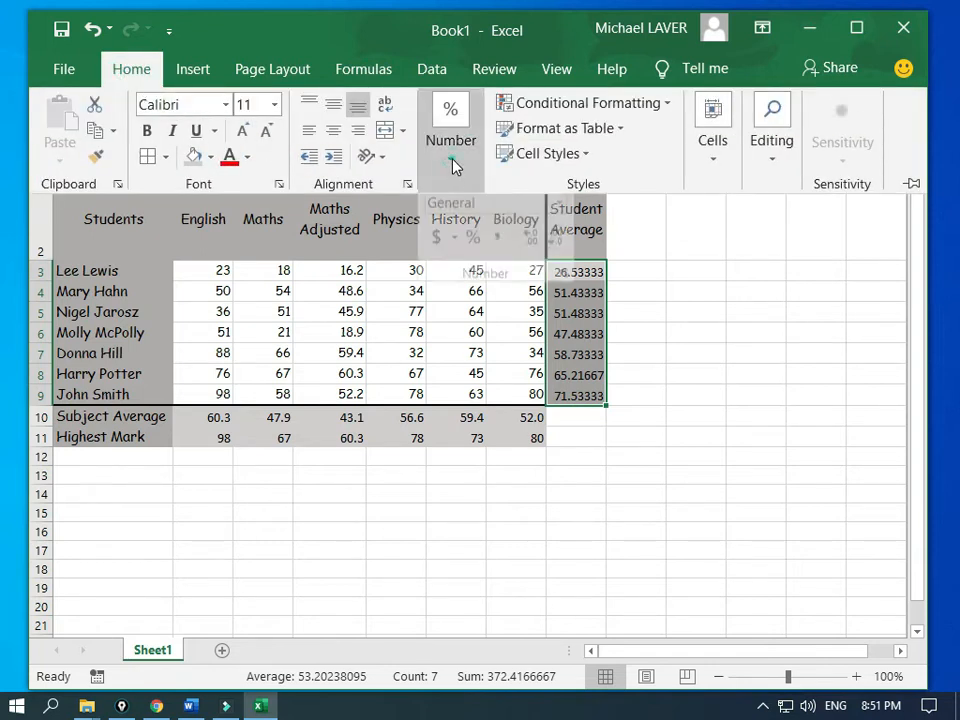
pyautogui.click(556, 258)
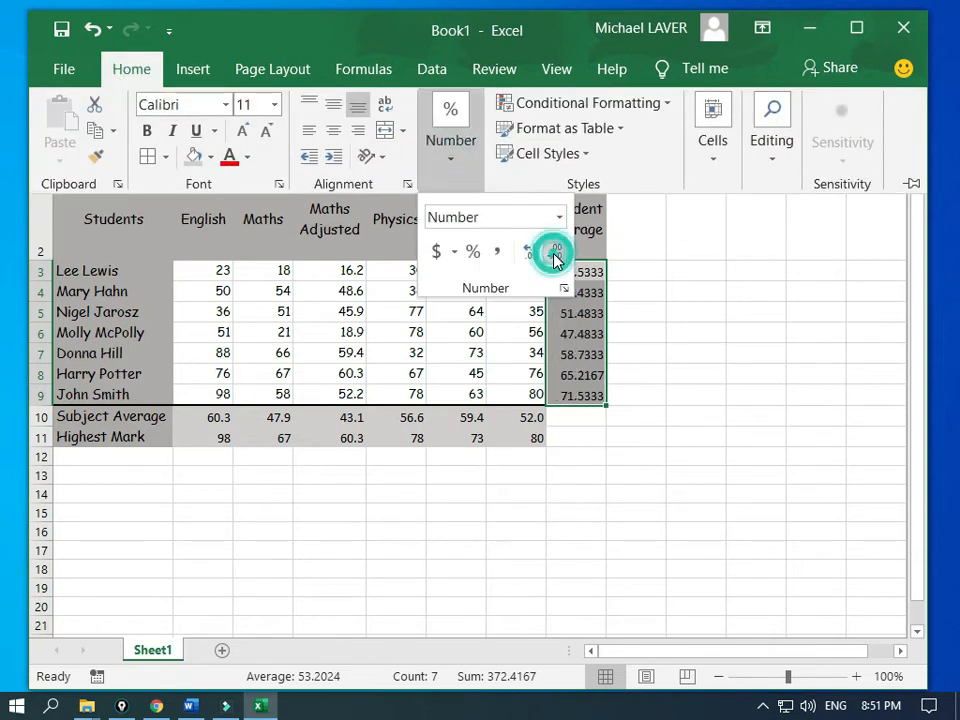
pyautogui.click(556, 258)
pyautogui.click(556, 258)
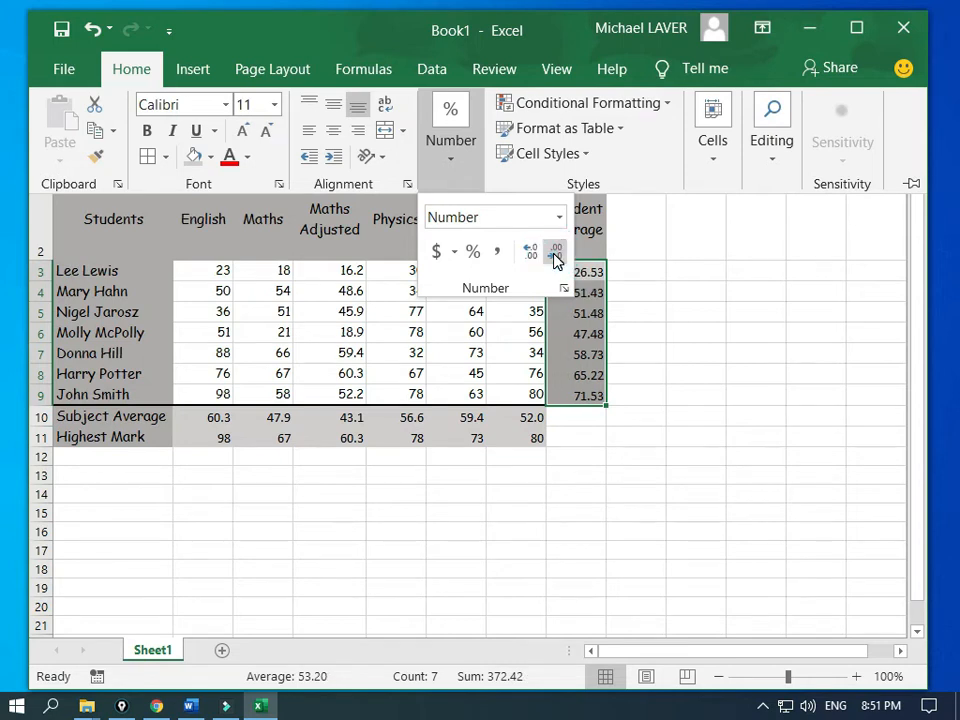
pyautogui.click(556, 258)
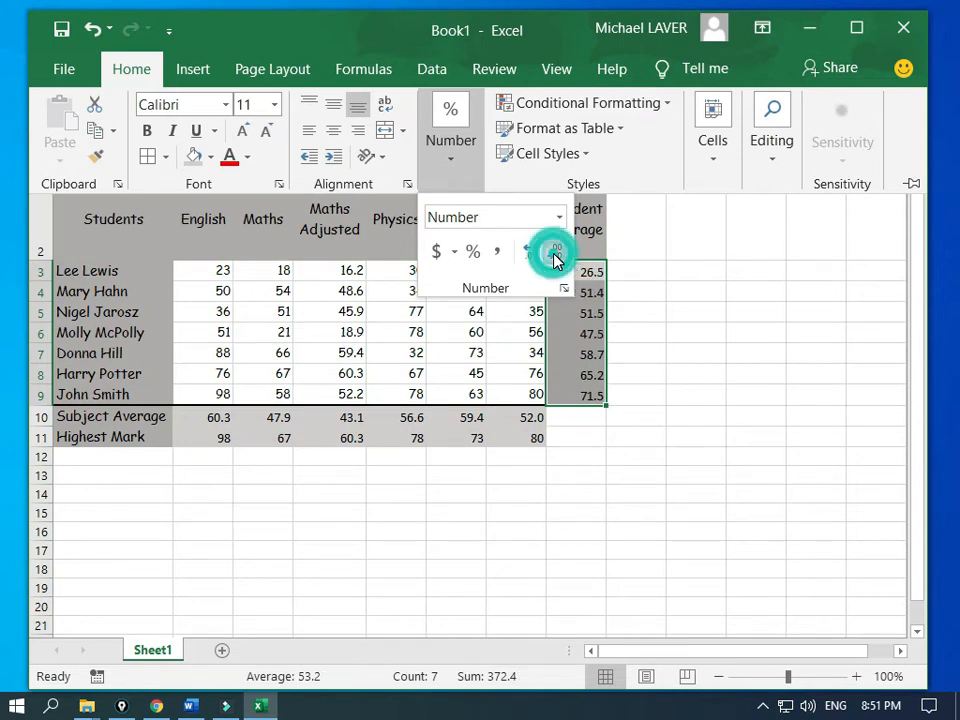
pyautogui.click(587, 340)
pyautogui.click(586, 348)
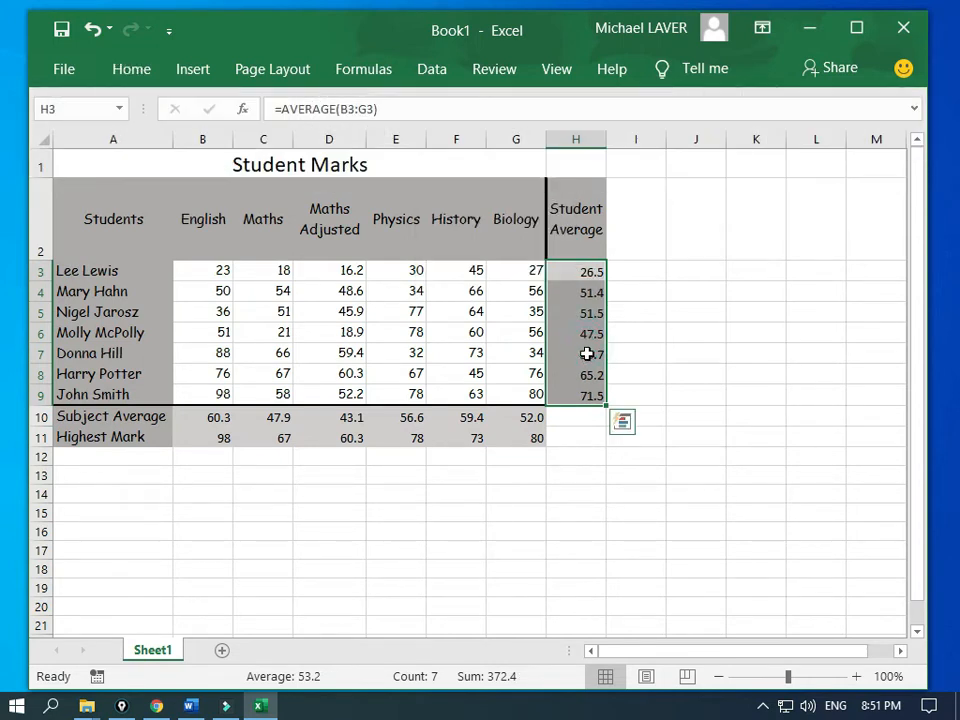
pyautogui.click(587, 354)
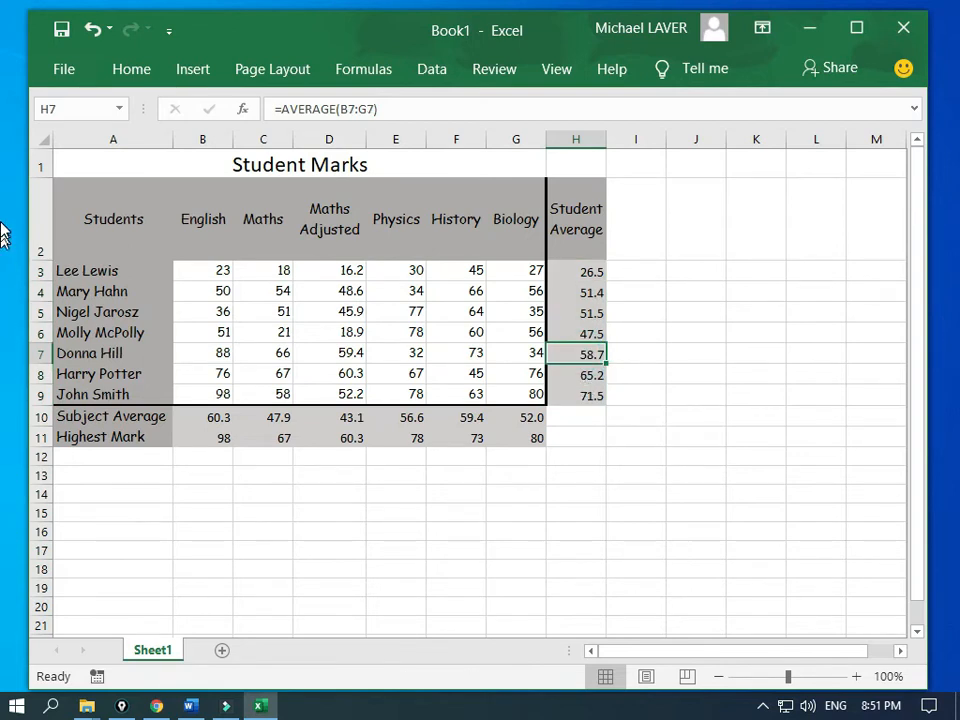
pyautogui.moveTo(2, 246); pyautogui.dragTo(240, 42)
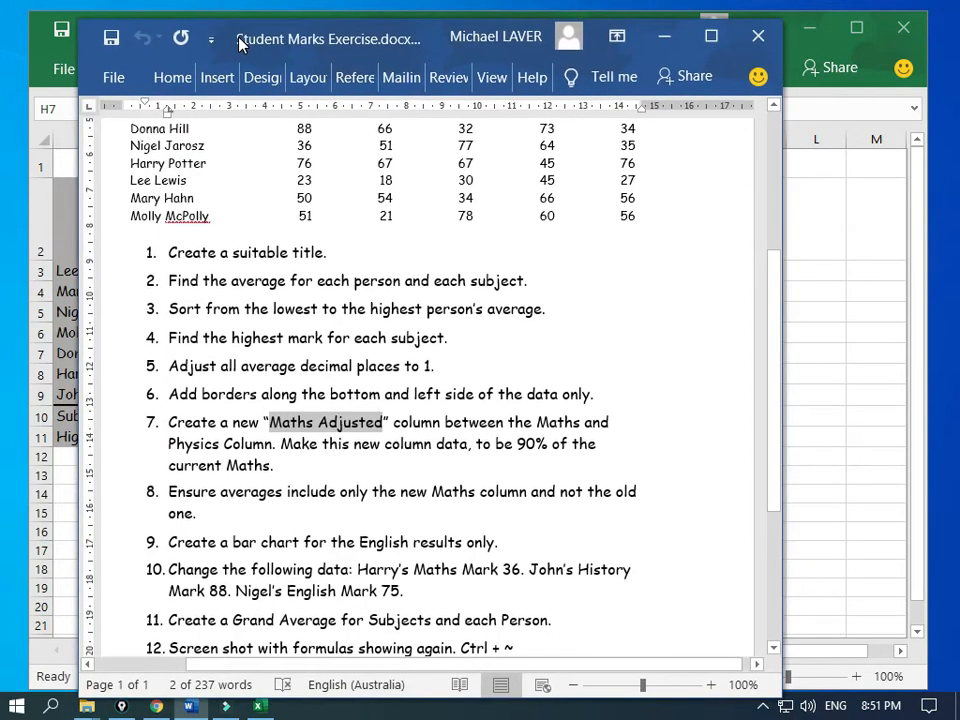
pyautogui.scroll(-3, 245, 430)
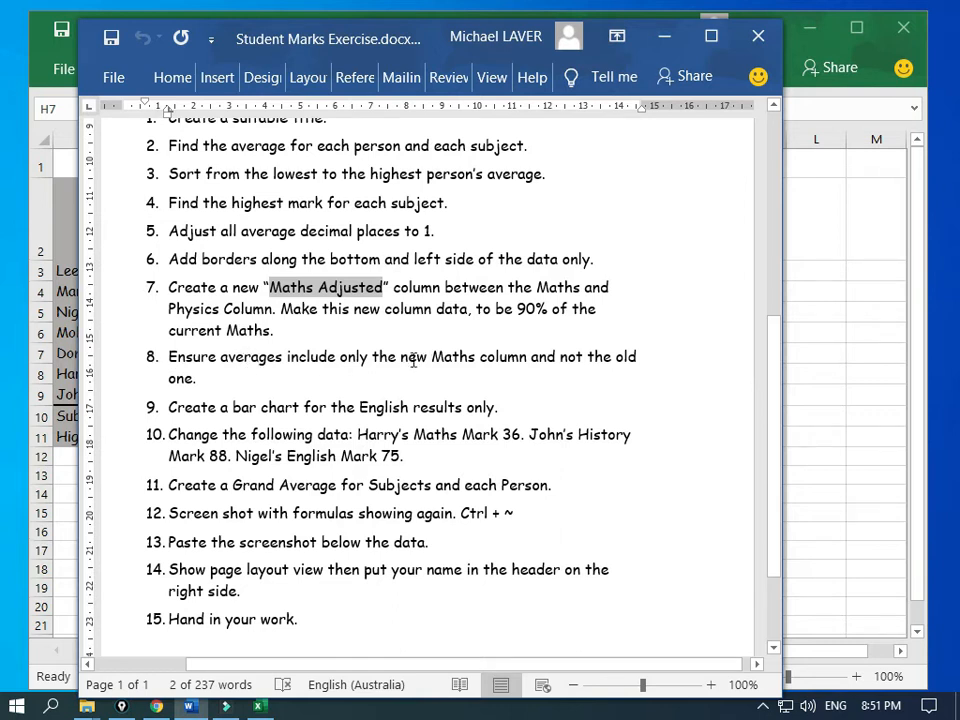
pyautogui.moveTo(400, 358); pyautogui.dragTo(478, 360)
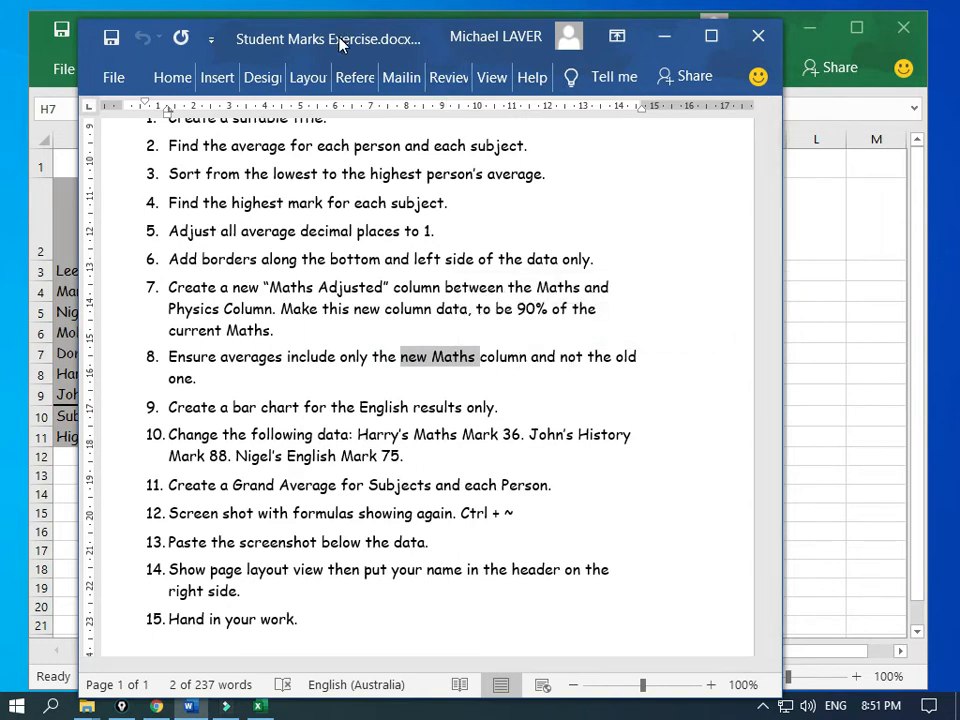
pyautogui.moveTo(339, 40); pyautogui.dragTo(2, 252)
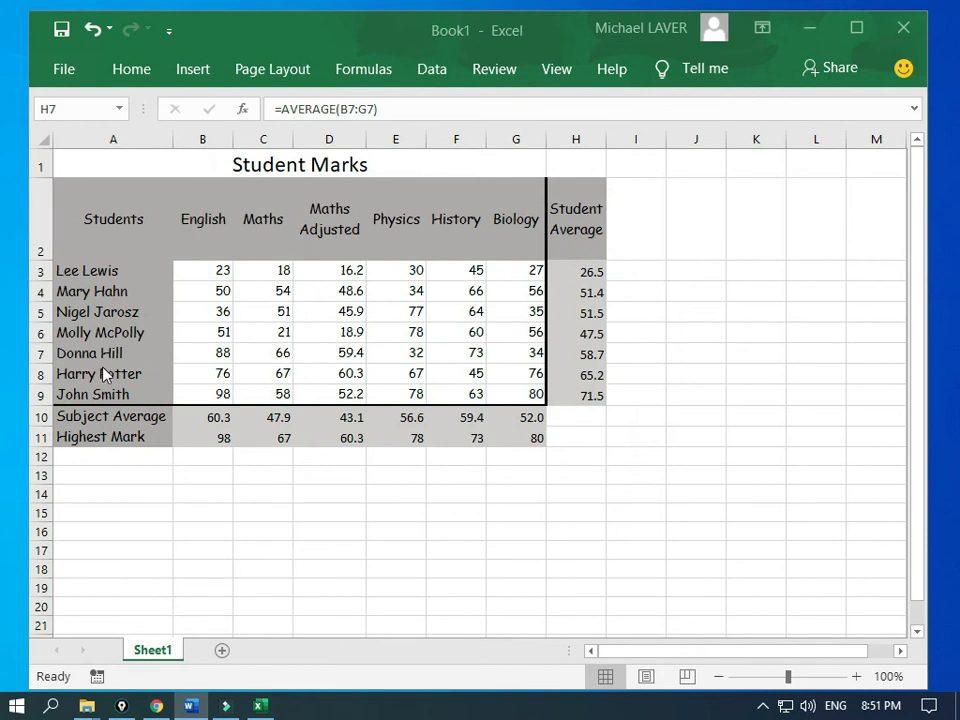
pyautogui.click(583, 273)
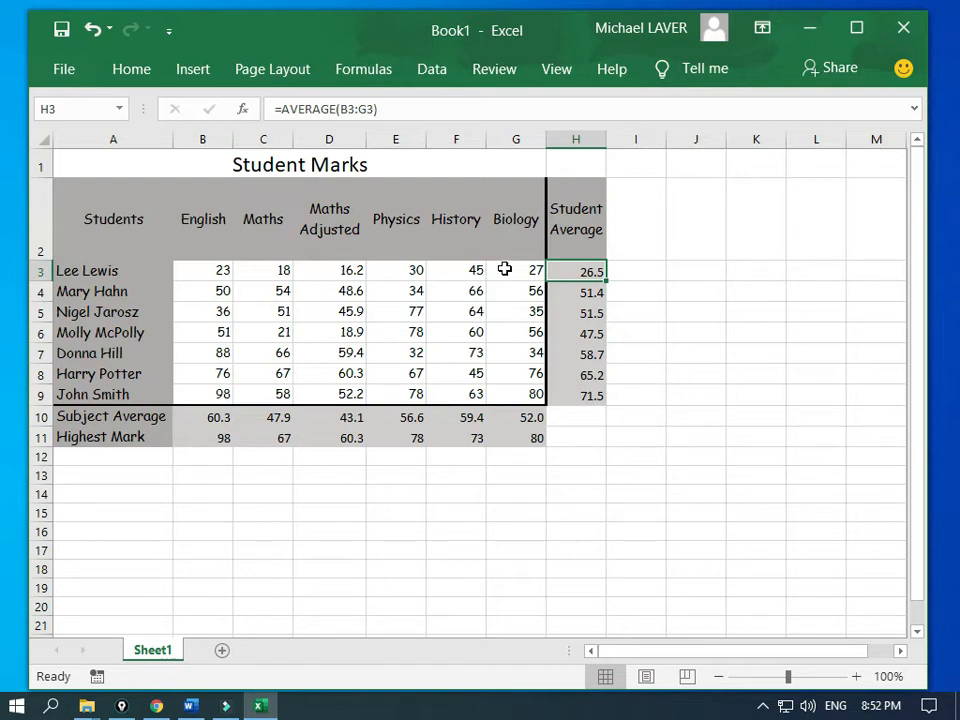
pyautogui.click(343, 110)
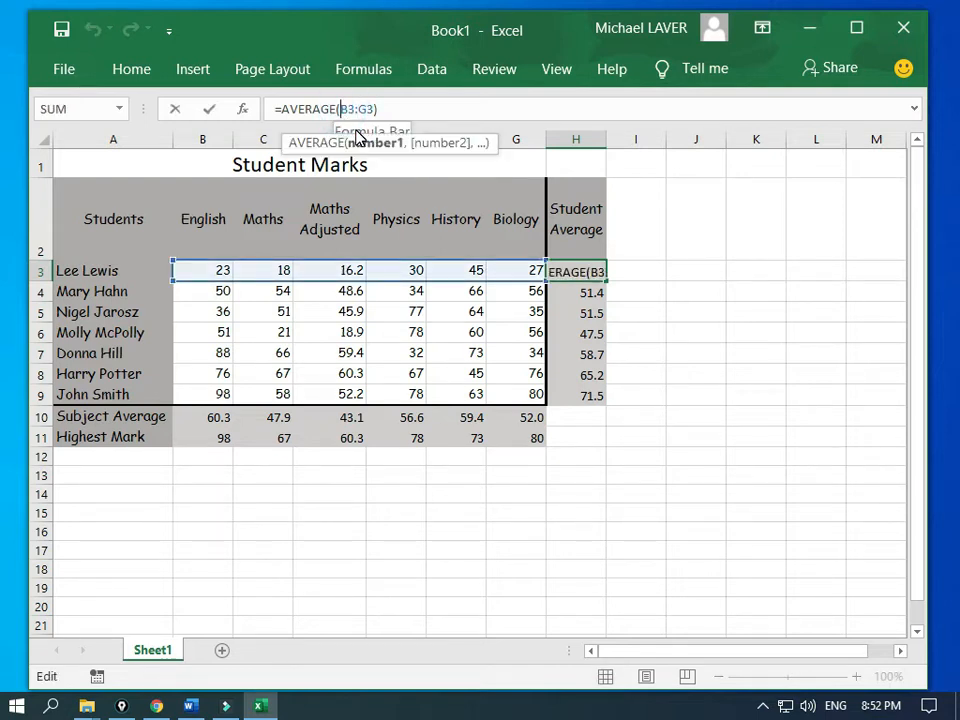
pyautogui.press('Delete')
pyautogui.write('D')
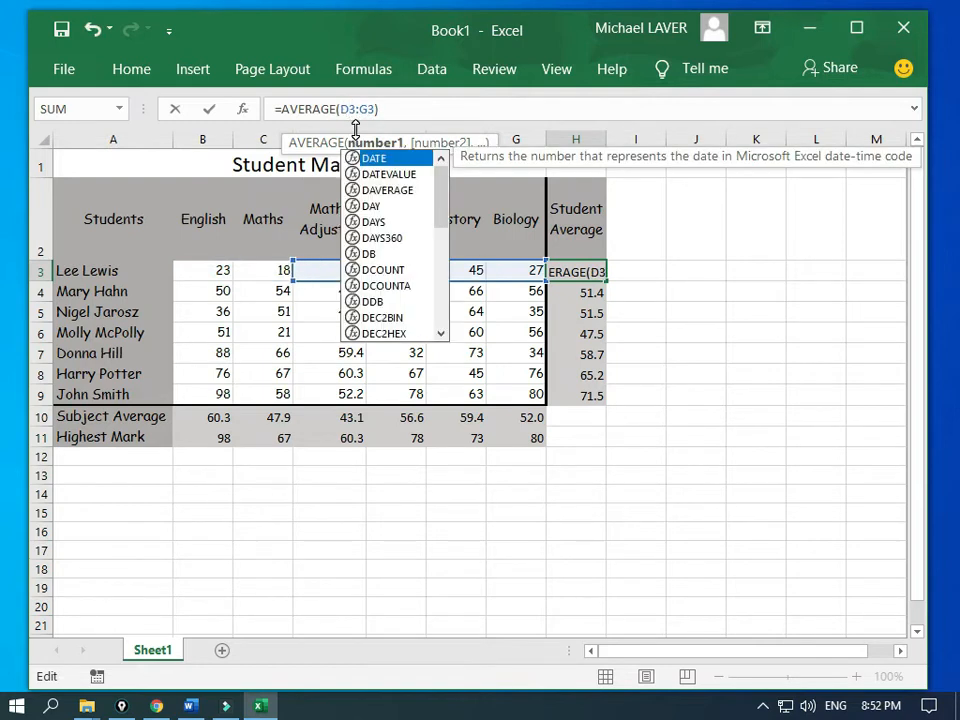
pyautogui.click(376, 110)
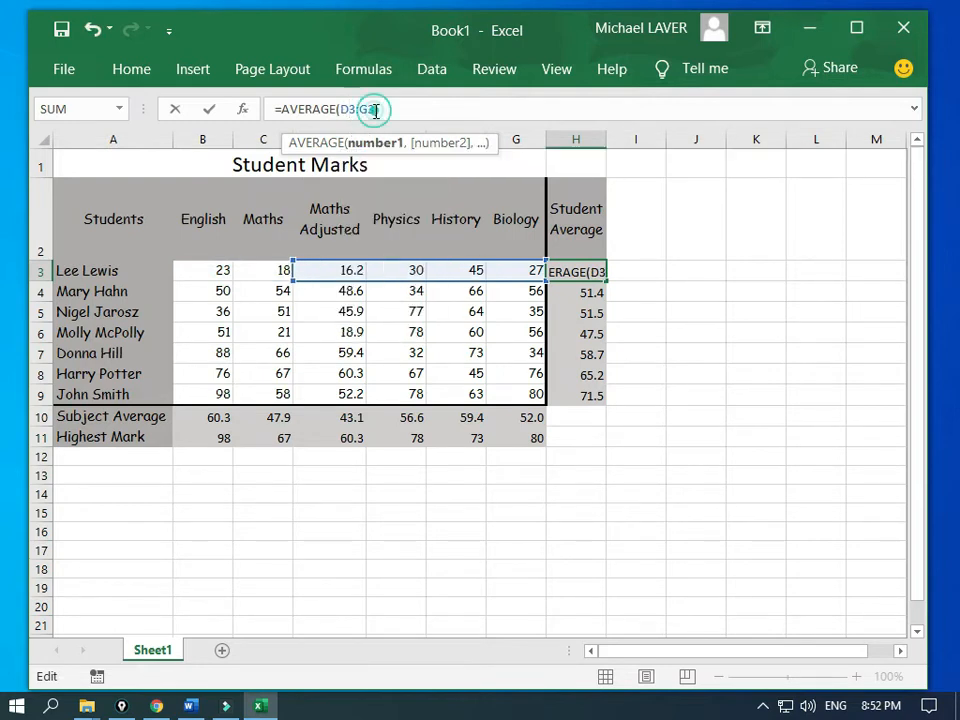
pyautogui.write(')')
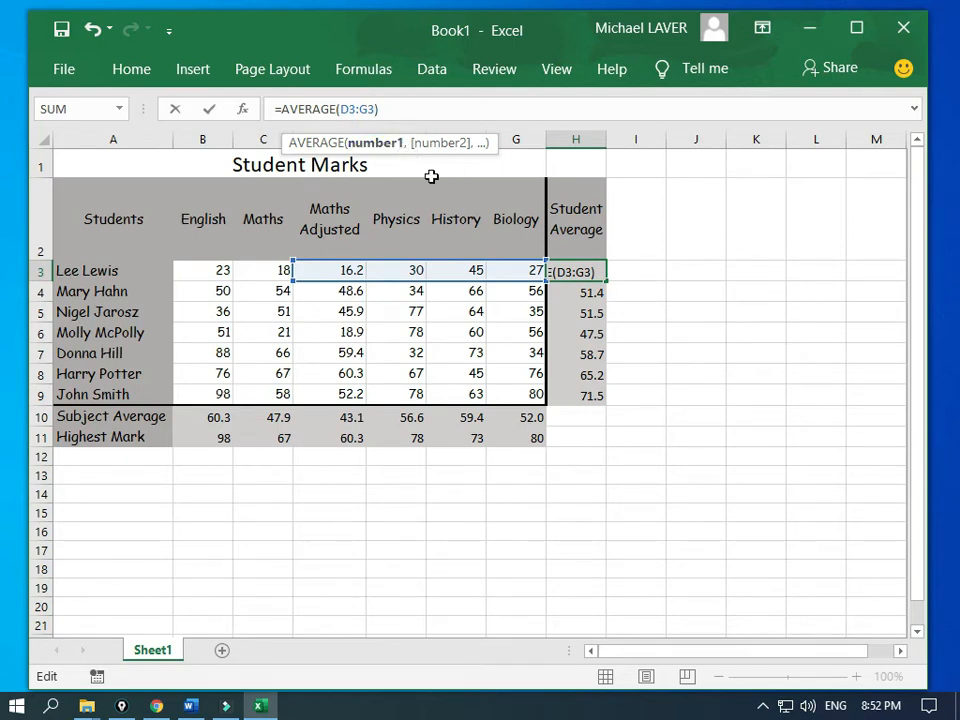
pyautogui.write(',')
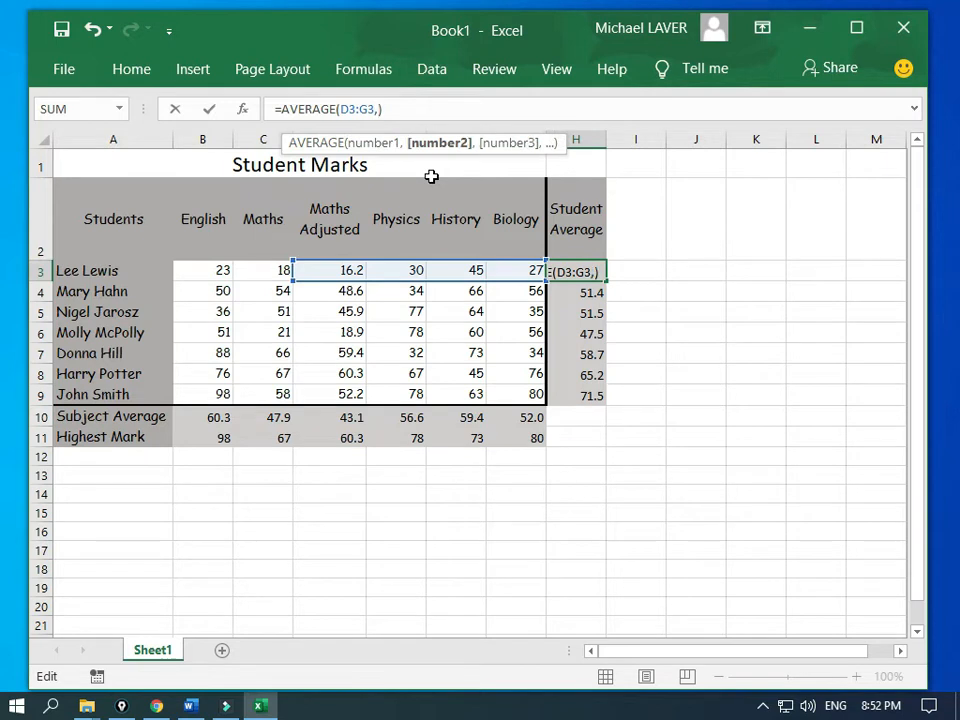
pyautogui.click(217, 271)
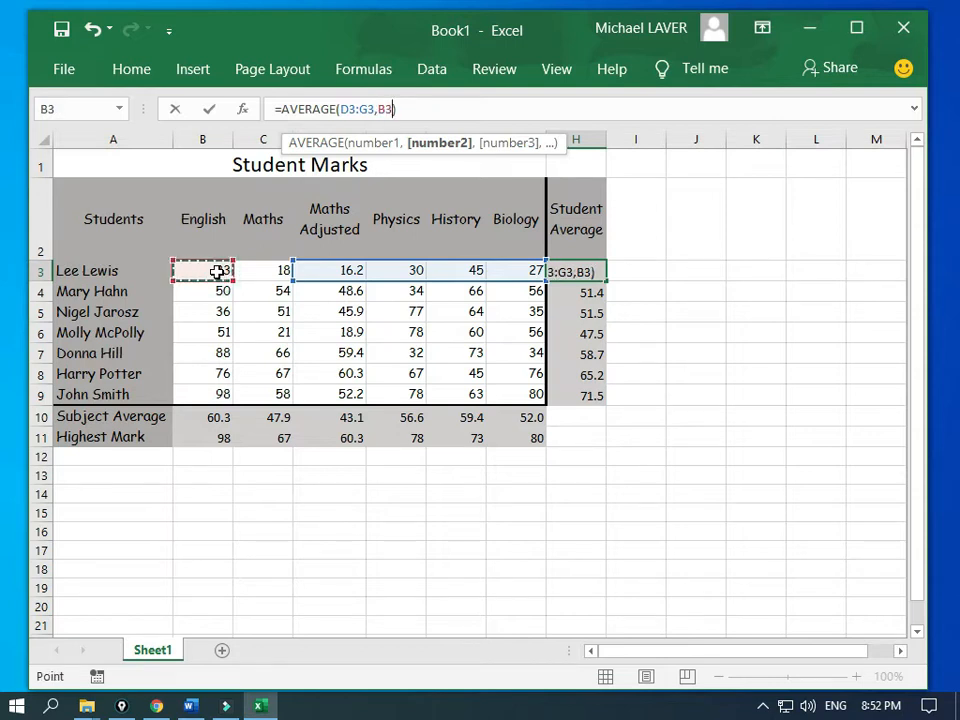
pyautogui.press('Return')
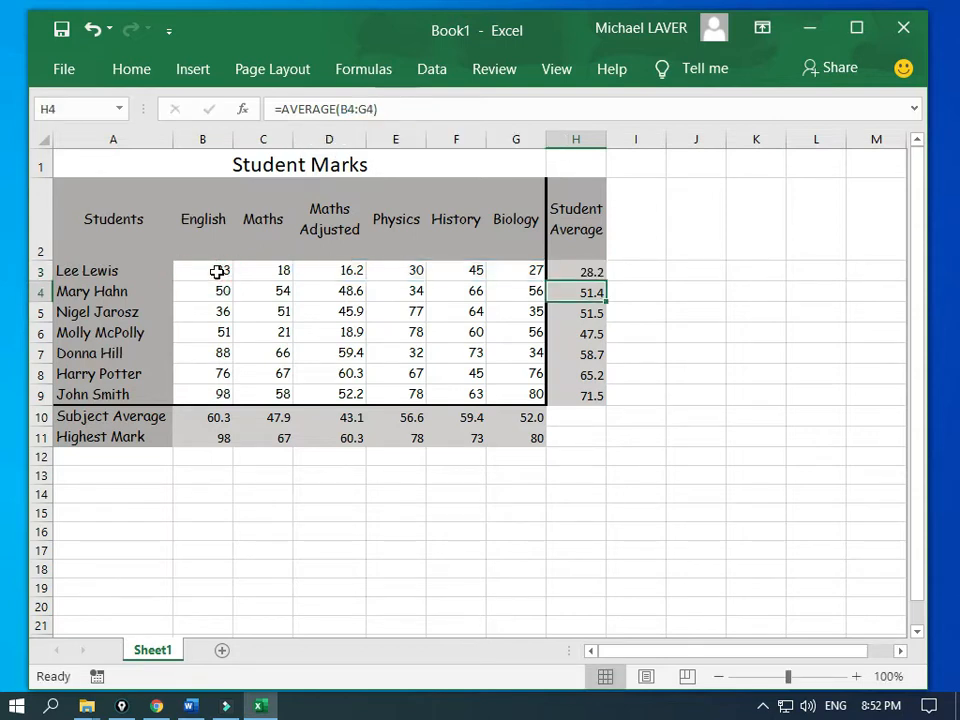
# Step: Fill the corrected average formula down to H9 and bring the Word instructions over the sheet
pyautogui.press('Up')
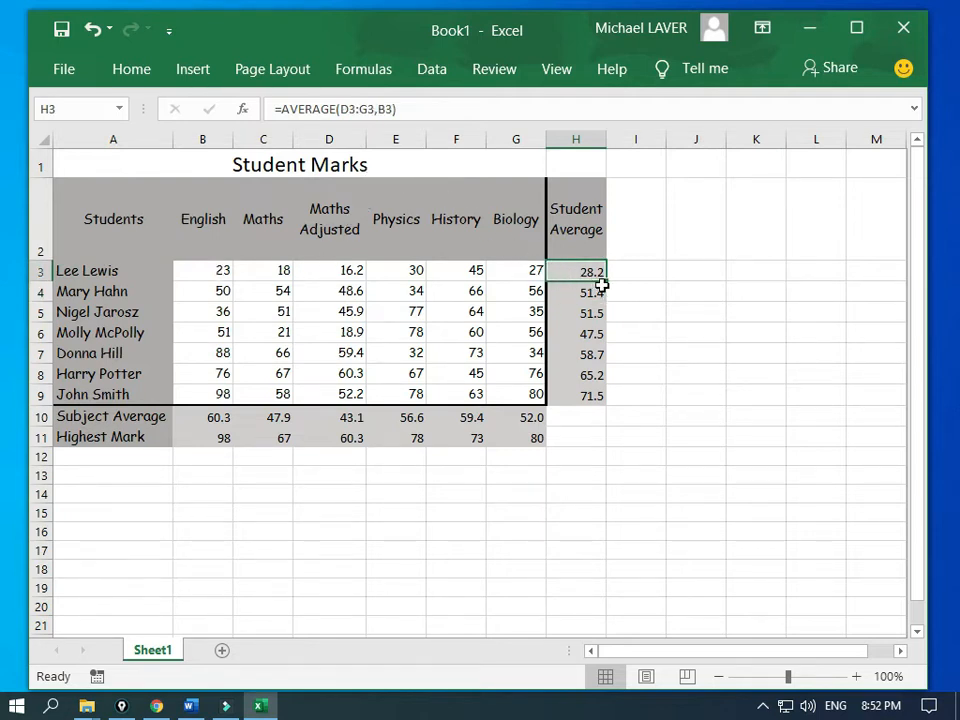
pyautogui.moveTo(608, 281); pyautogui.dragTo(616, 417)
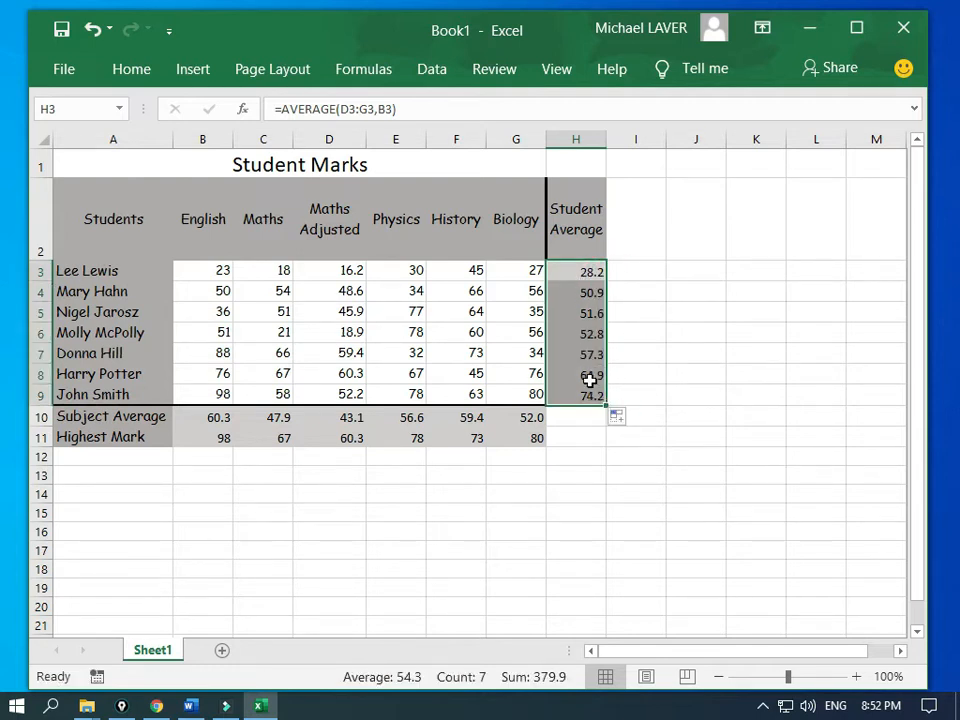
pyautogui.click(5, 243)
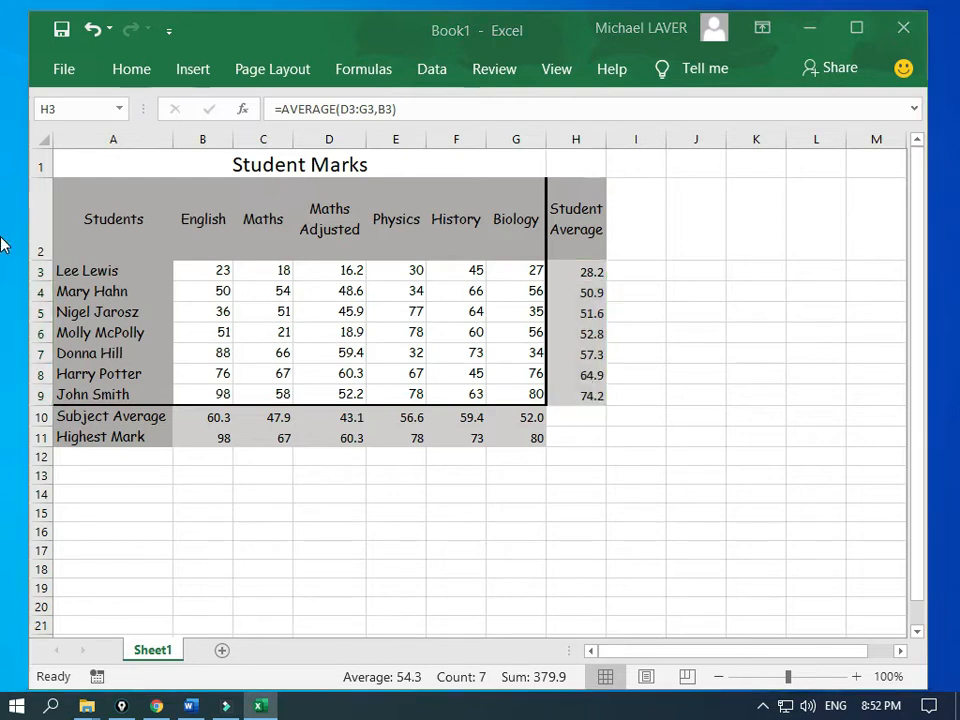
pyautogui.moveTo(5, 243); pyautogui.dragTo(225, 58)
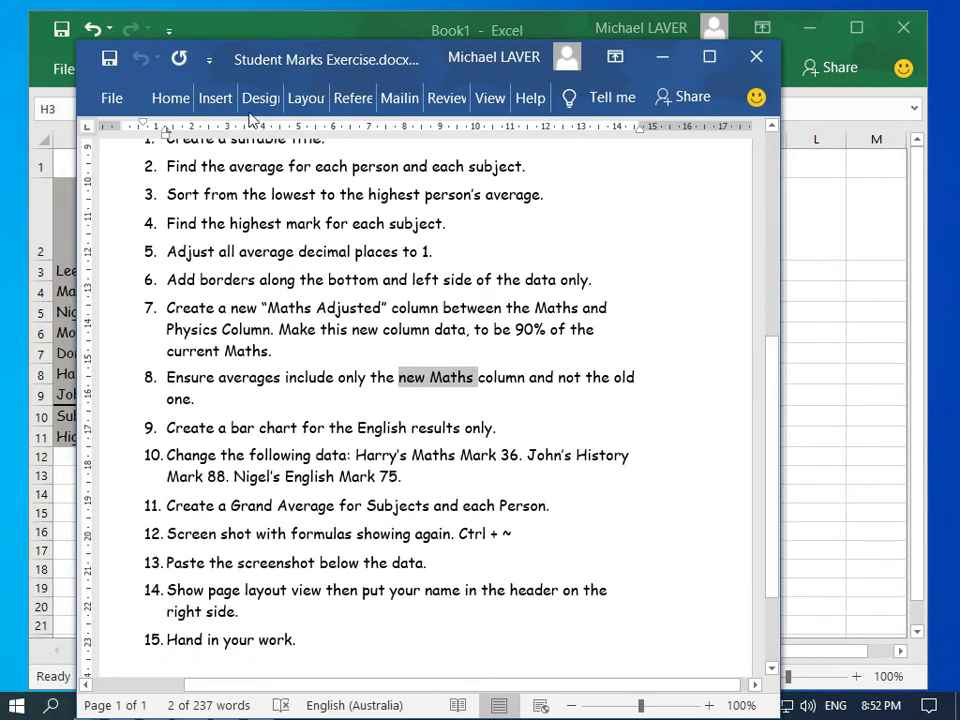
# Step: Deselect the marked instruction text and drag the Word window off the left edge
pyautogui.click(206, 432)
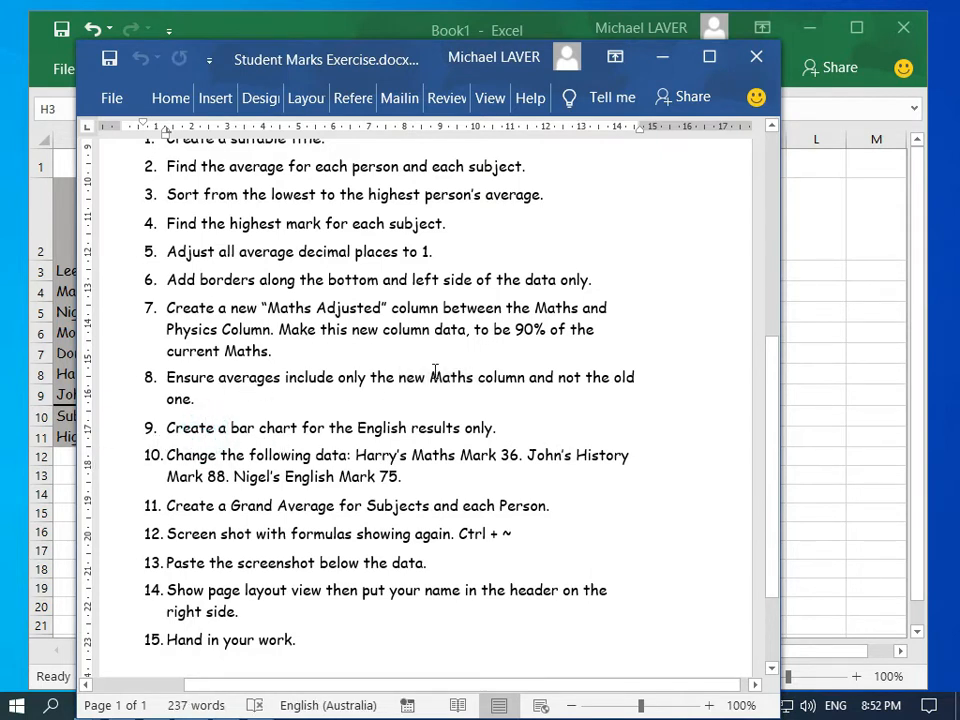
pyautogui.moveTo(405, 66); pyautogui.dragTo(2, 165)
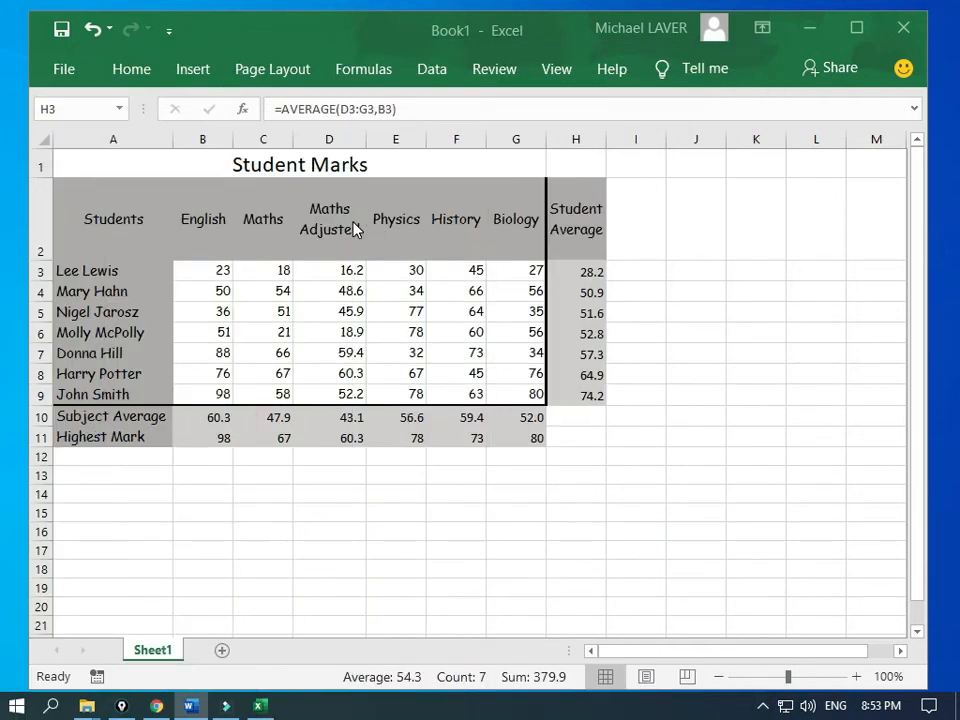
# Step: Select the student names with their English marks (A2:B9) and insert a 3-D Clustered Column chart
pyautogui.click(200, 235)
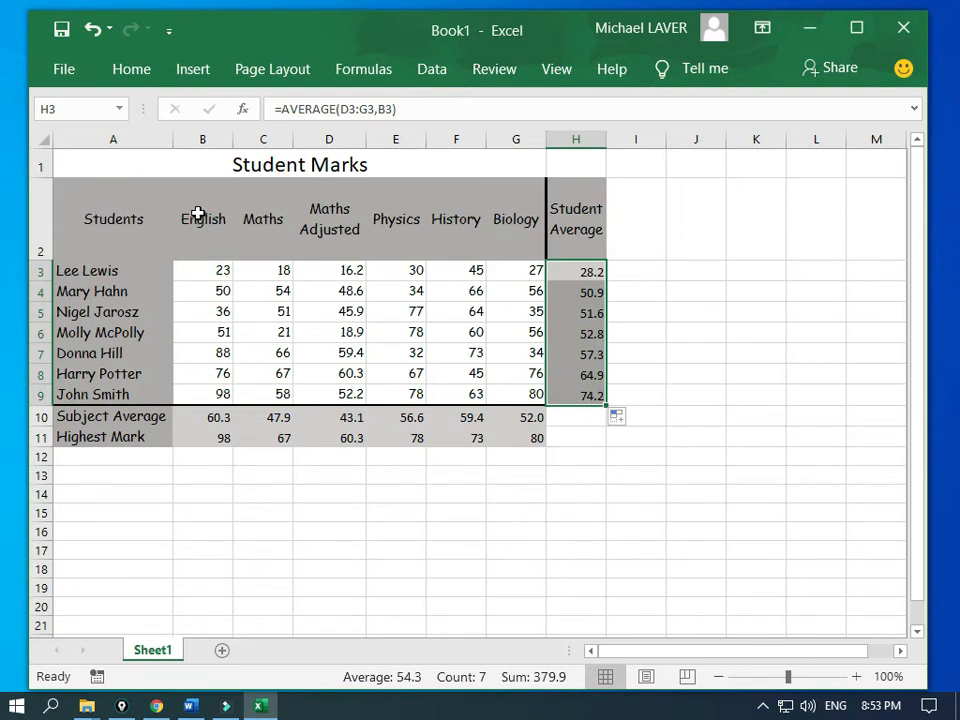
pyautogui.moveTo(198, 213); pyautogui.dragTo(203, 389)
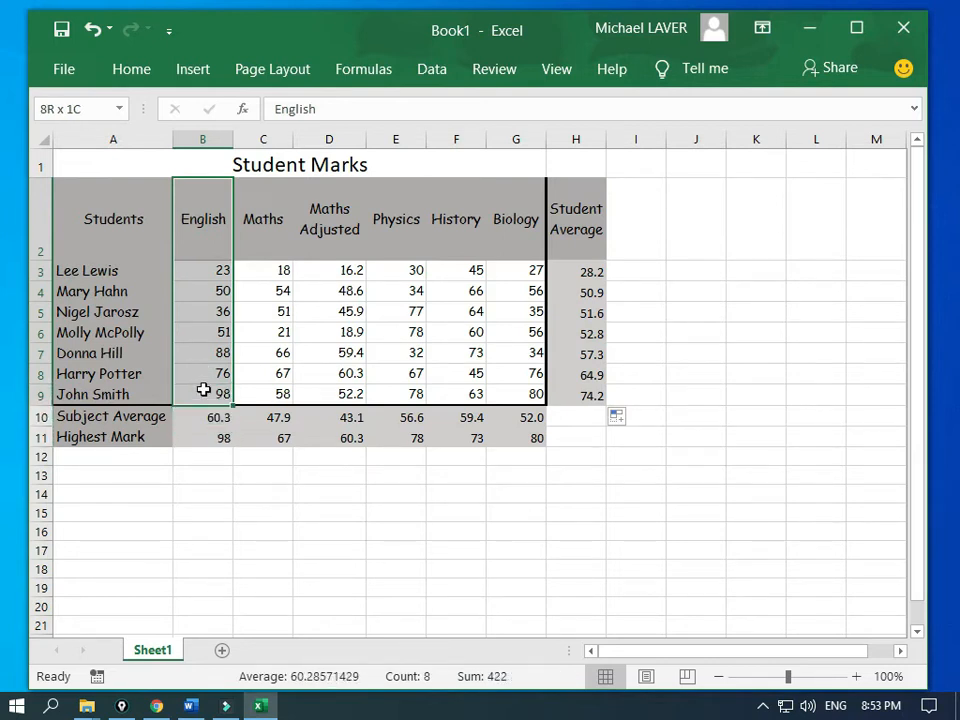
pyautogui.moveTo(203, 389); pyautogui.dragTo(138, 394)
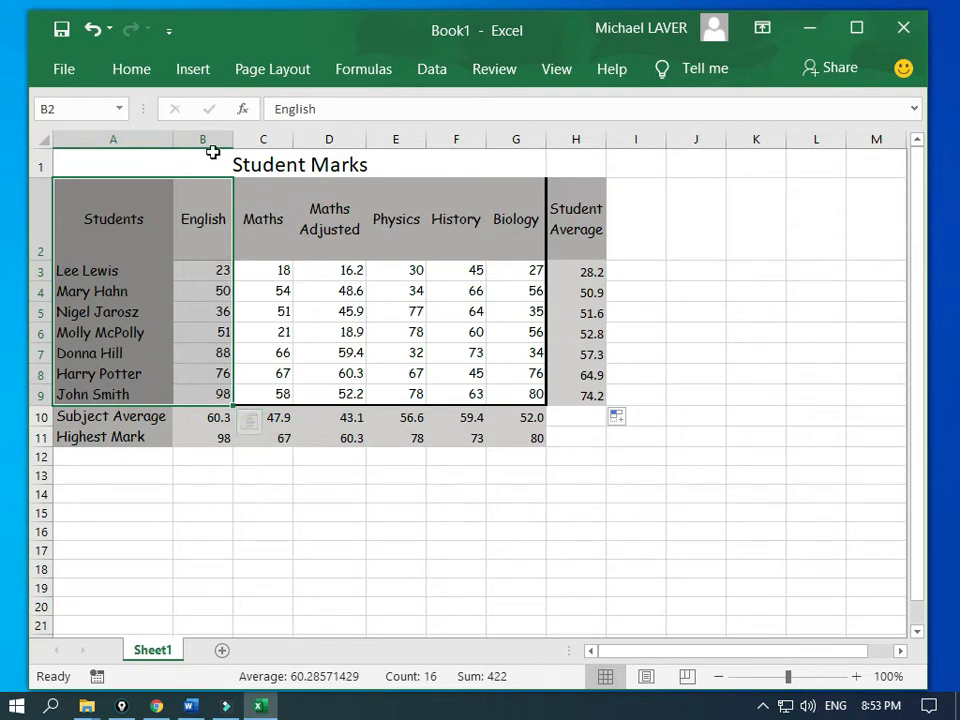
pyautogui.click(207, 75)
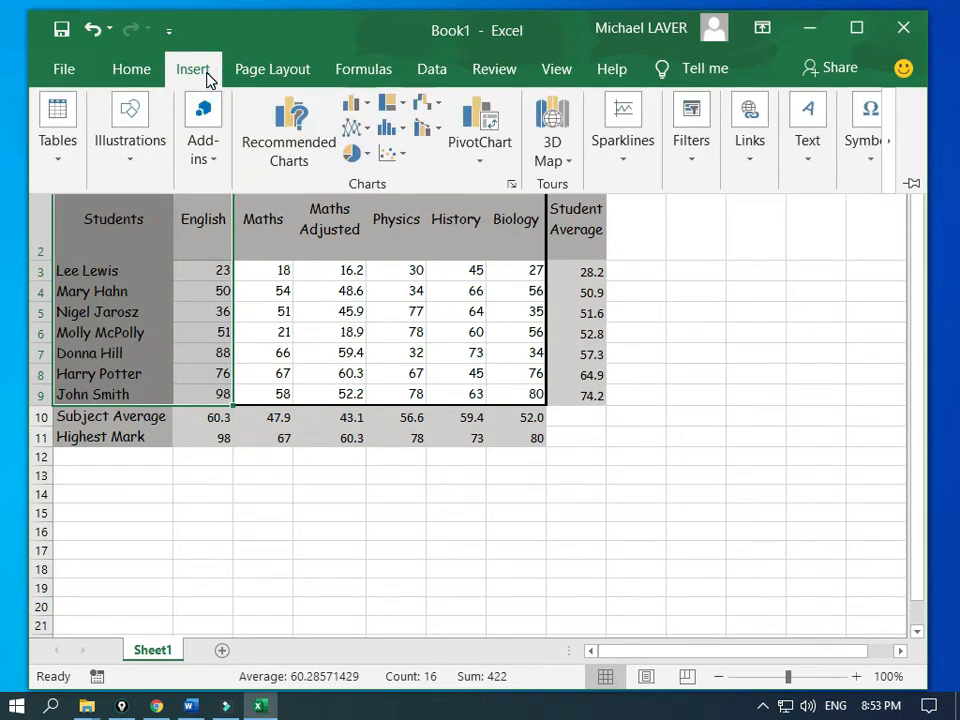
pyautogui.click(370, 106)
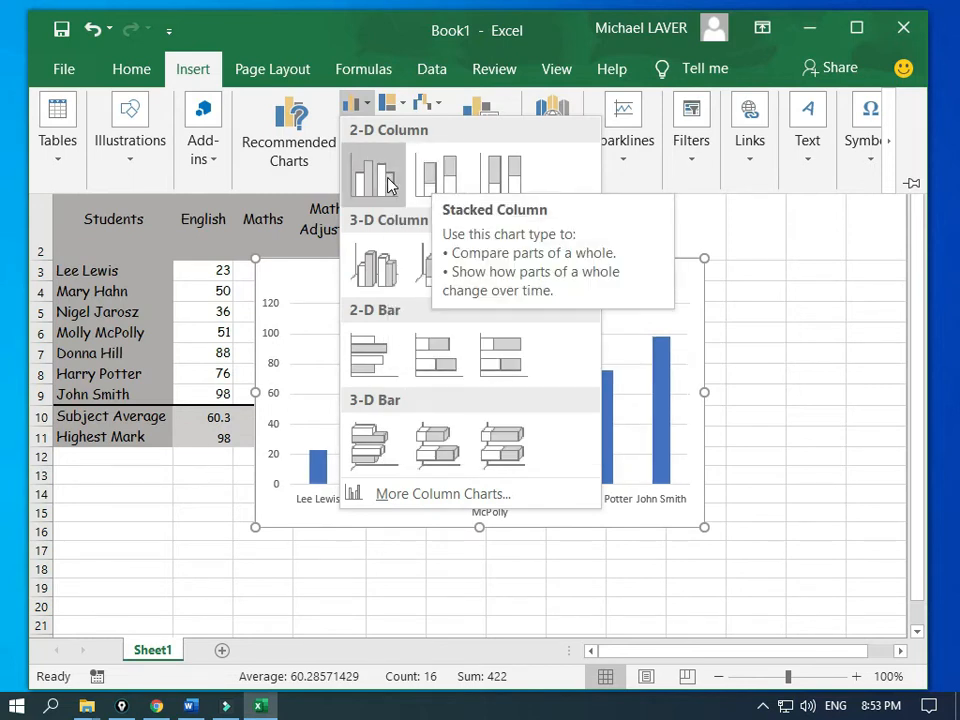
pyautogui.click(381, 265)
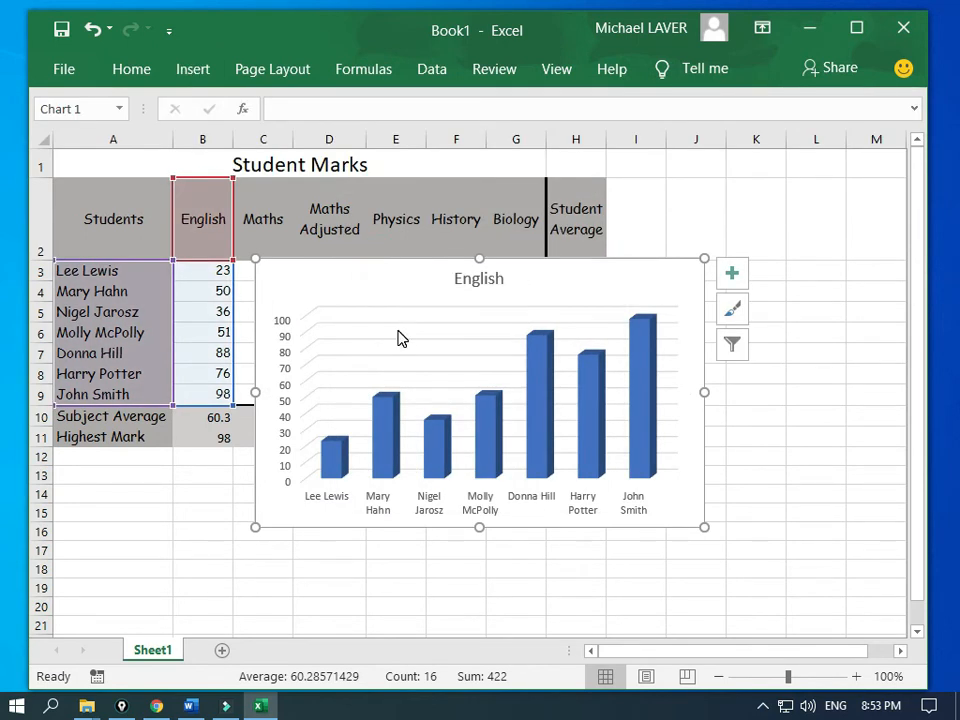
# Step: Move the English chart below the marks table
pyautogui.moveTo(361, 284); pyautogui.dragTo(236, 490)
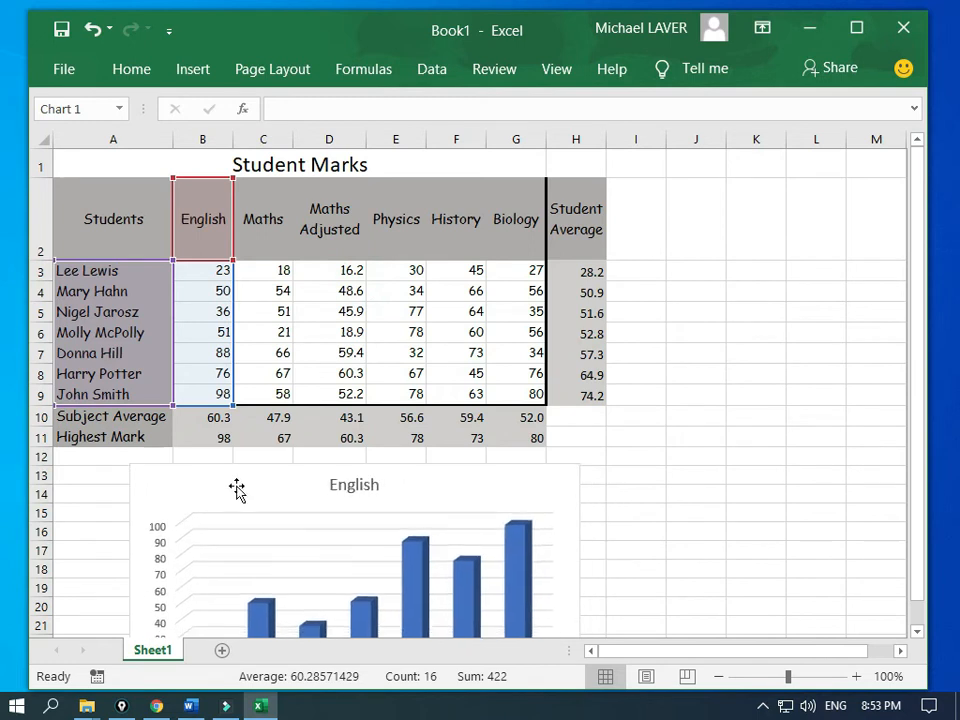
pyautogui.scroll(-3, 681, 471)
pyautogui.scroll(1, 681, 471)
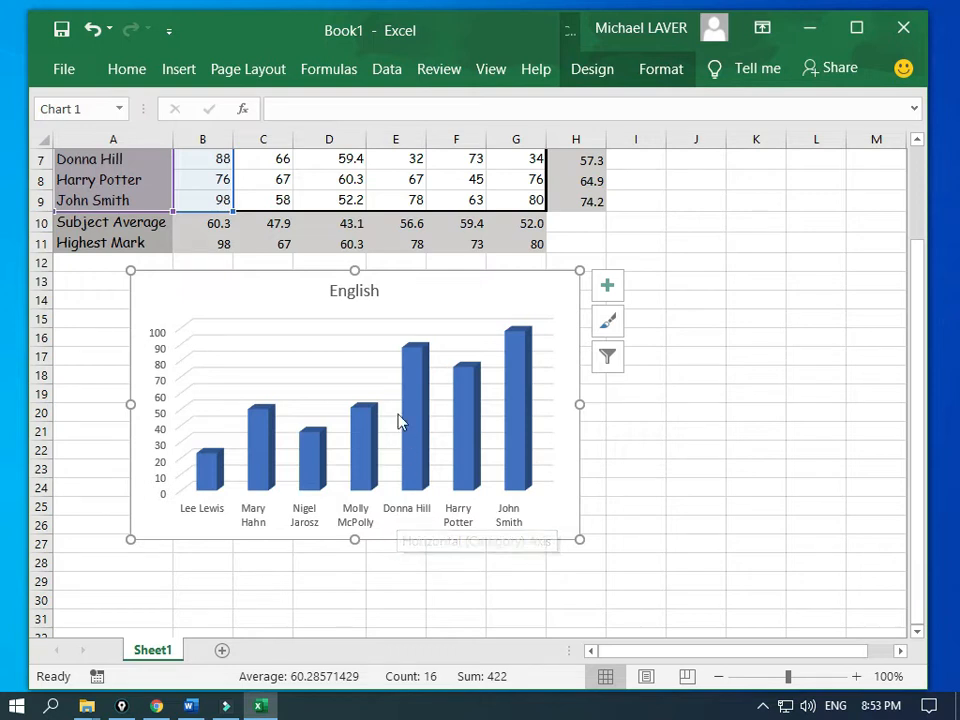
# Step: Change the chart title from 'English' to 'English Marks'
pyautogui.click(357, 291)
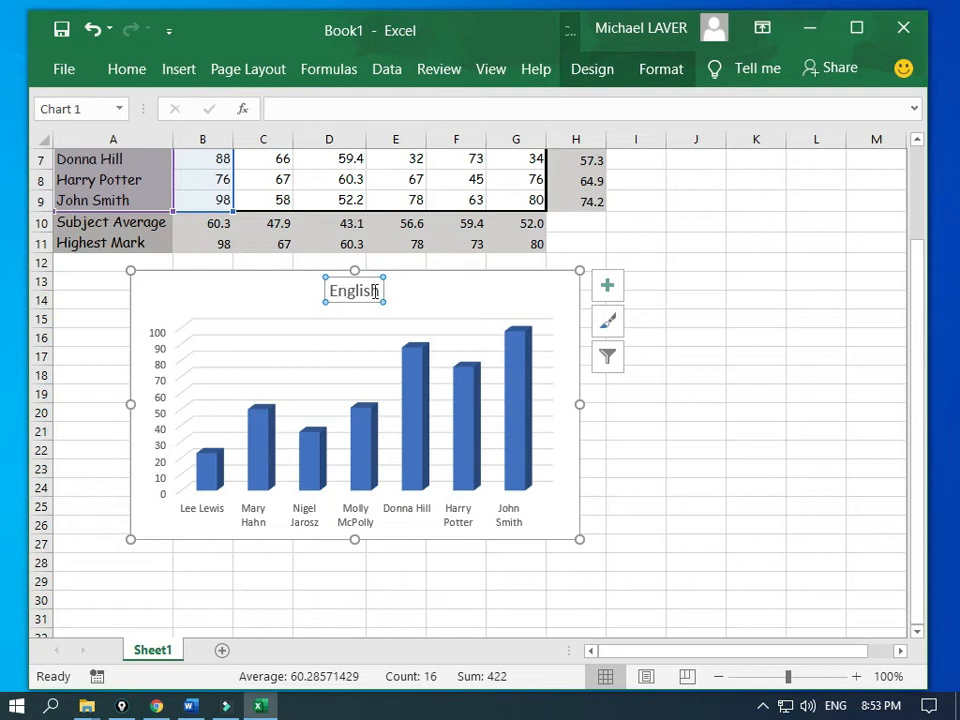
pyautogui.click(381, 290)
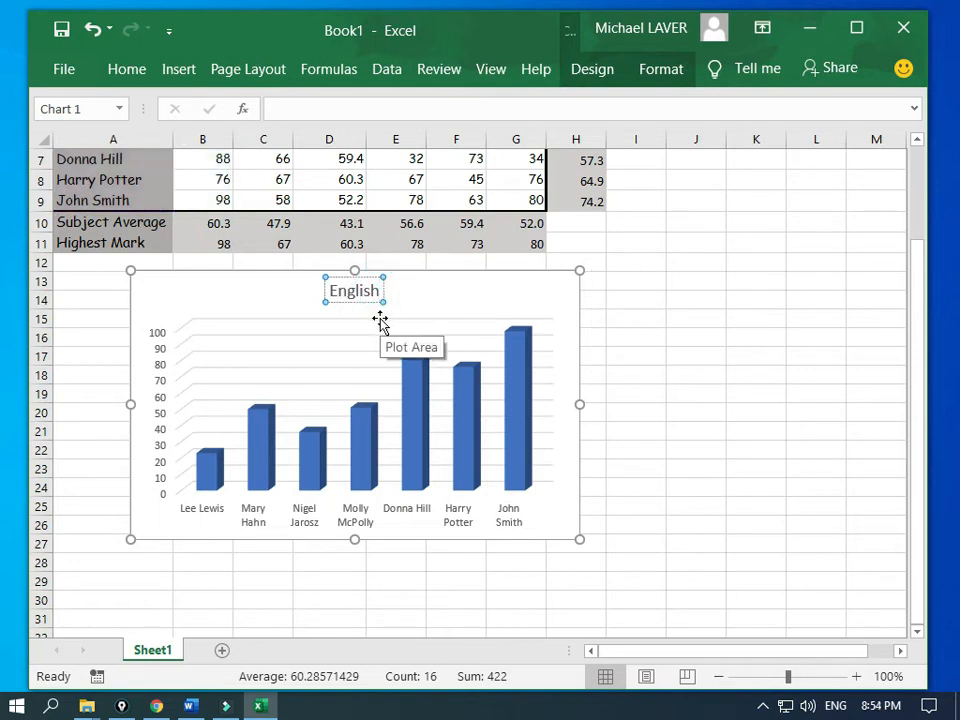
pyautogui.write('Marks')
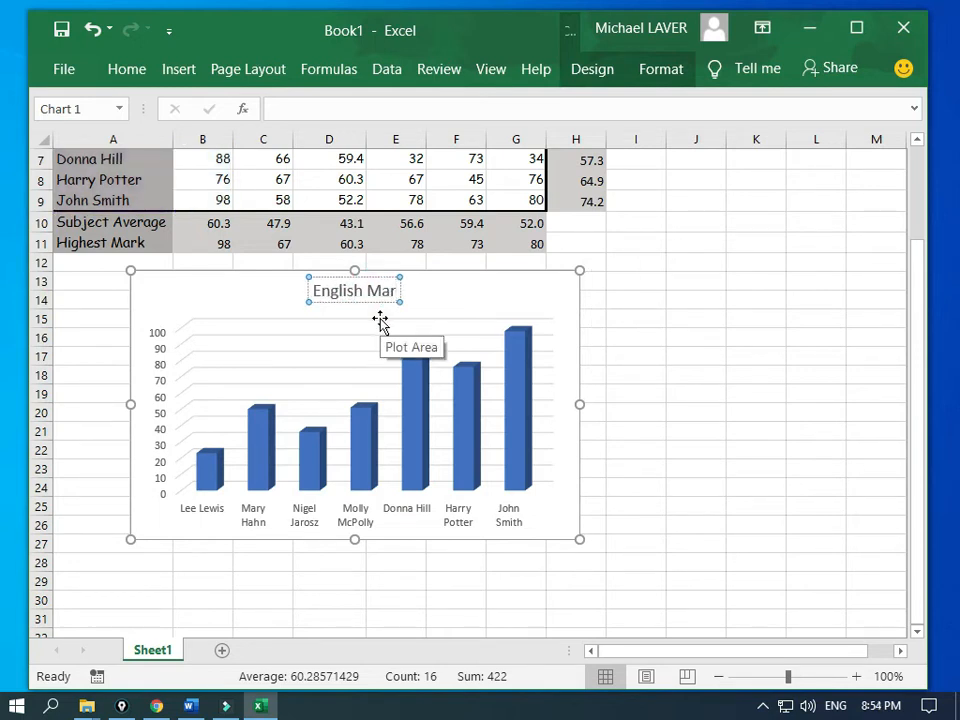
pyautogui.click(448, 294)
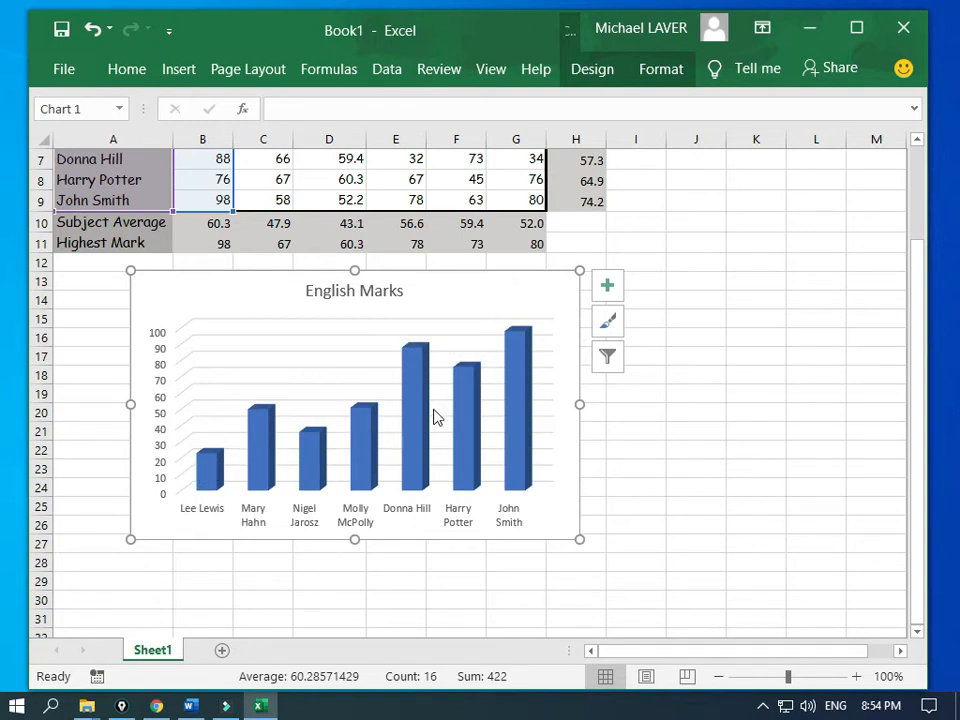
# Step: Deselect the English Marks chart via cell I10 and scroll back up to row 1
pyautogui.moveTo(518, 453)
pyautogui.moveTo(506, 352)
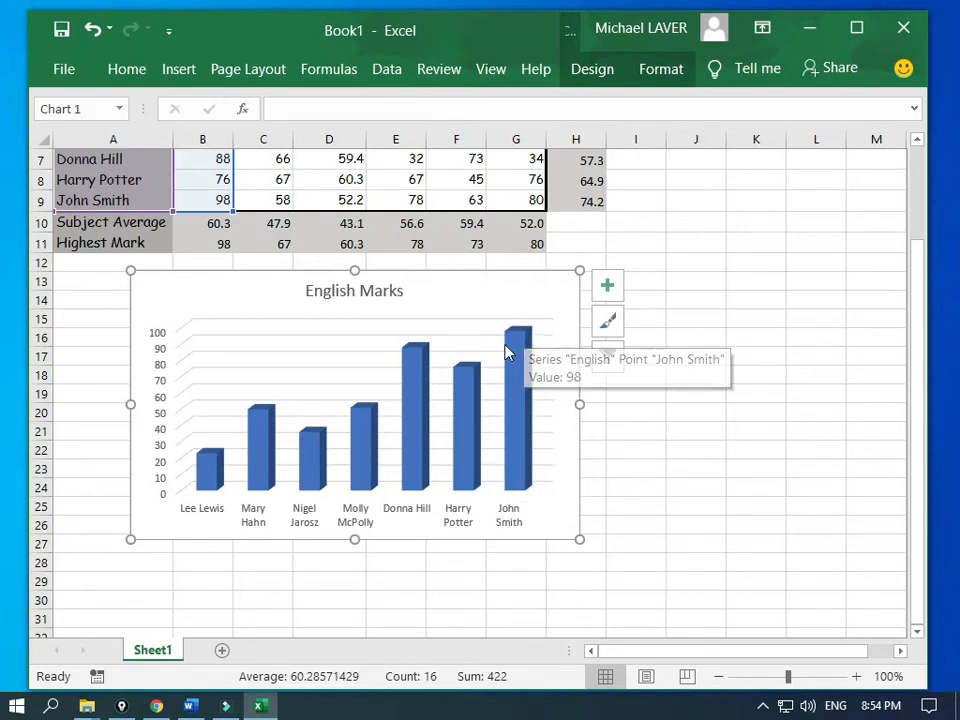
pyautogui.click(618, 225)
pyautogui.scroll(2, 617, 223)
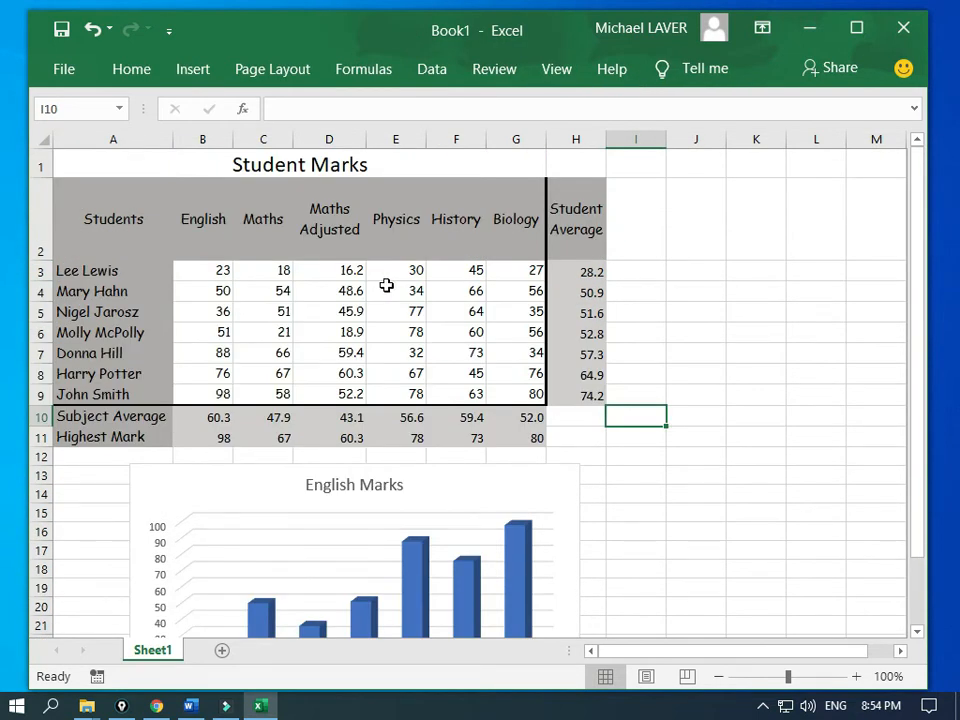
pyautogui.click(2, 172)
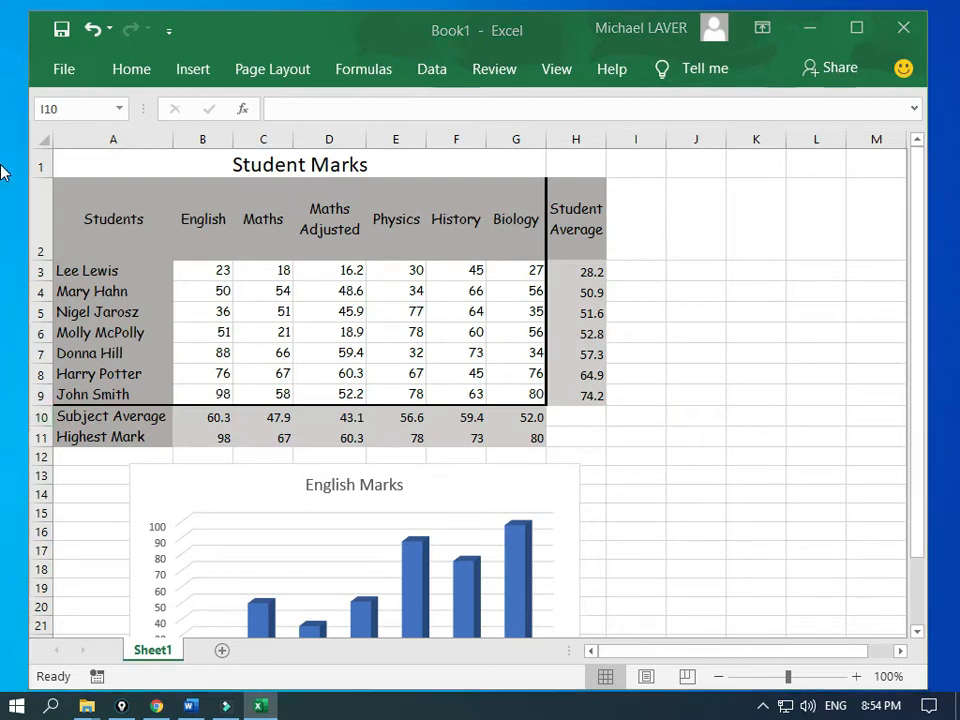
pyautogui.moveTo(2, 172); pyautogui.dragTo(263, 38)
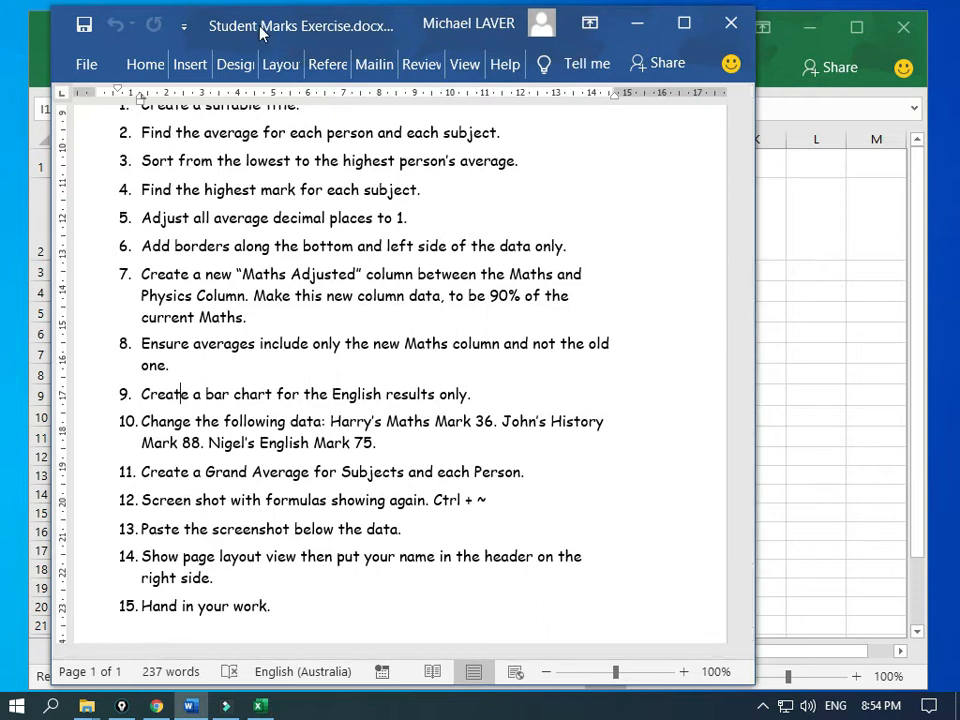
pyautogui.moveTo(264, 30); pyautogui.dragTo(0, 146)
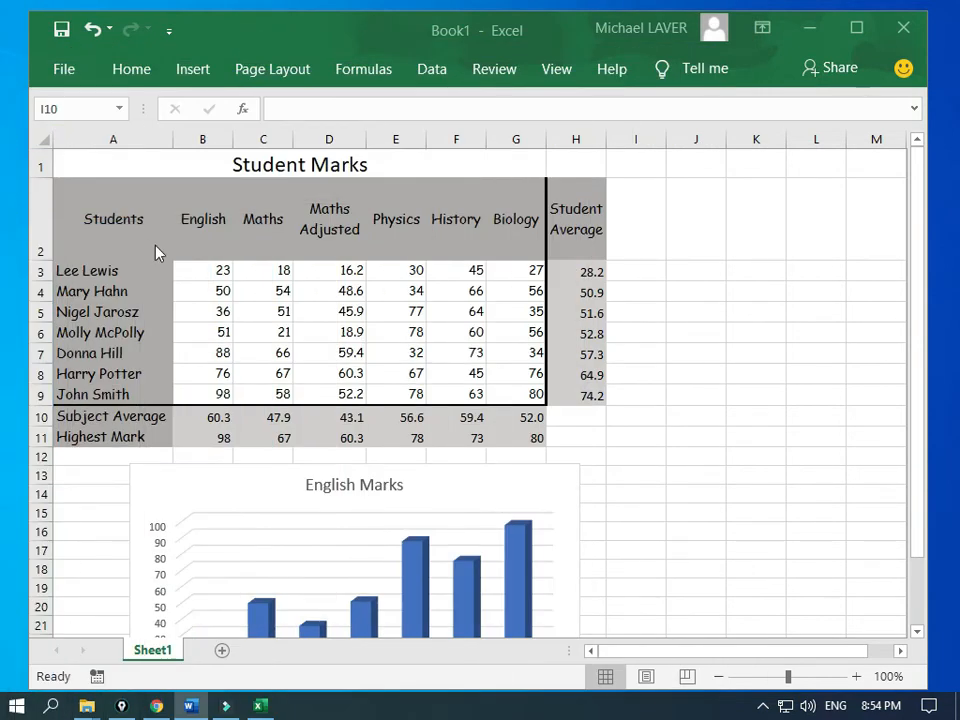
pyautogui.click(229, 294)
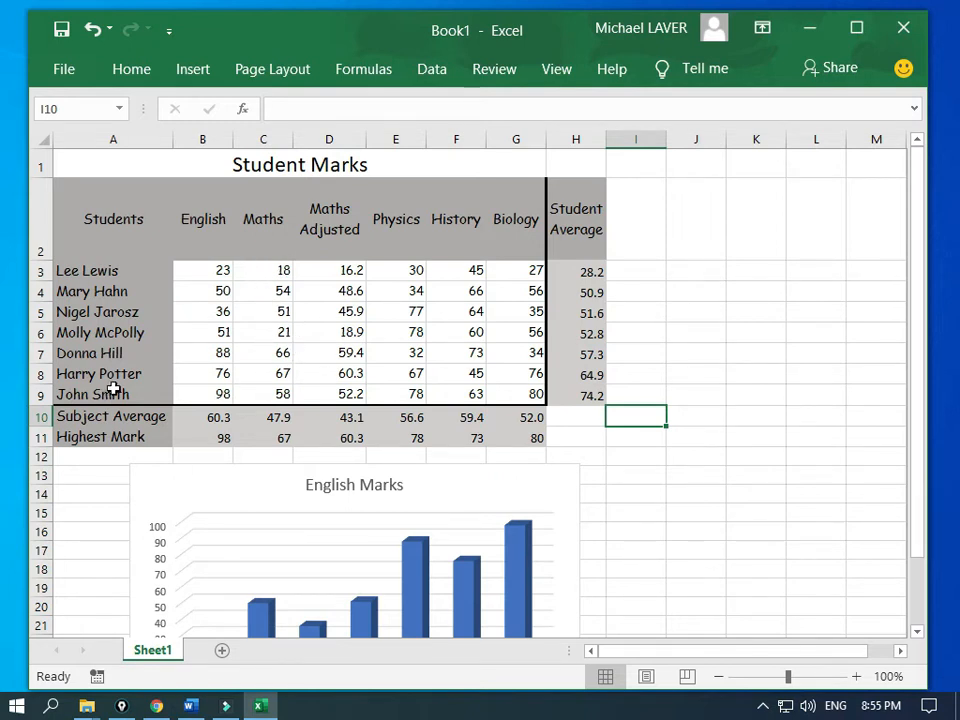
# Step: Change the marks in C8 to 36, F9 to 88 and B5 to 75
pyautogui.click(274, 377)
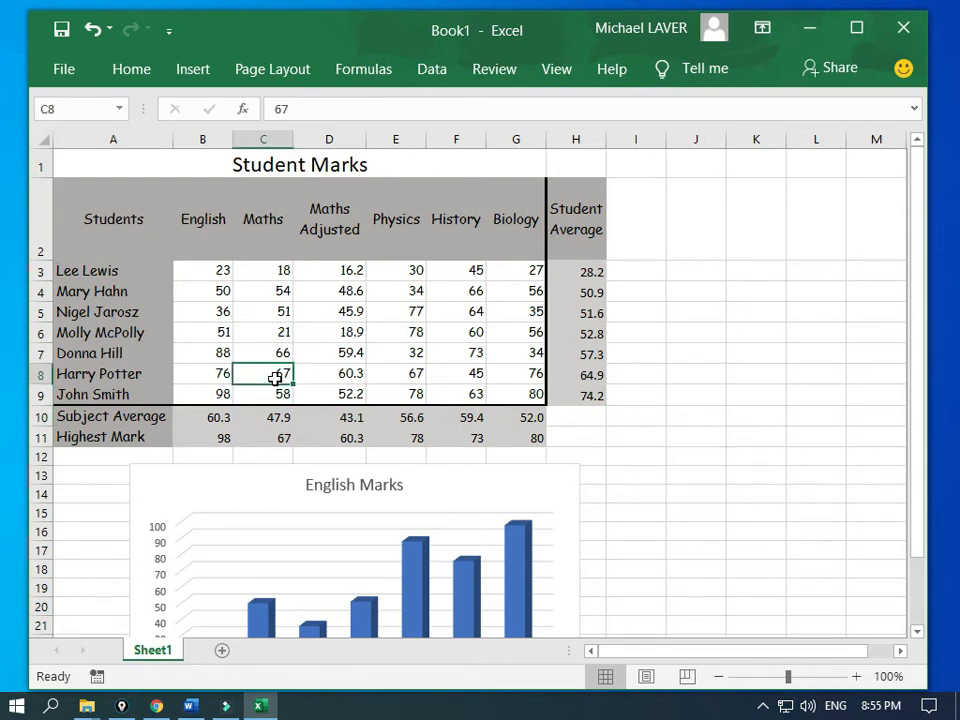
pyautogui.write('36')
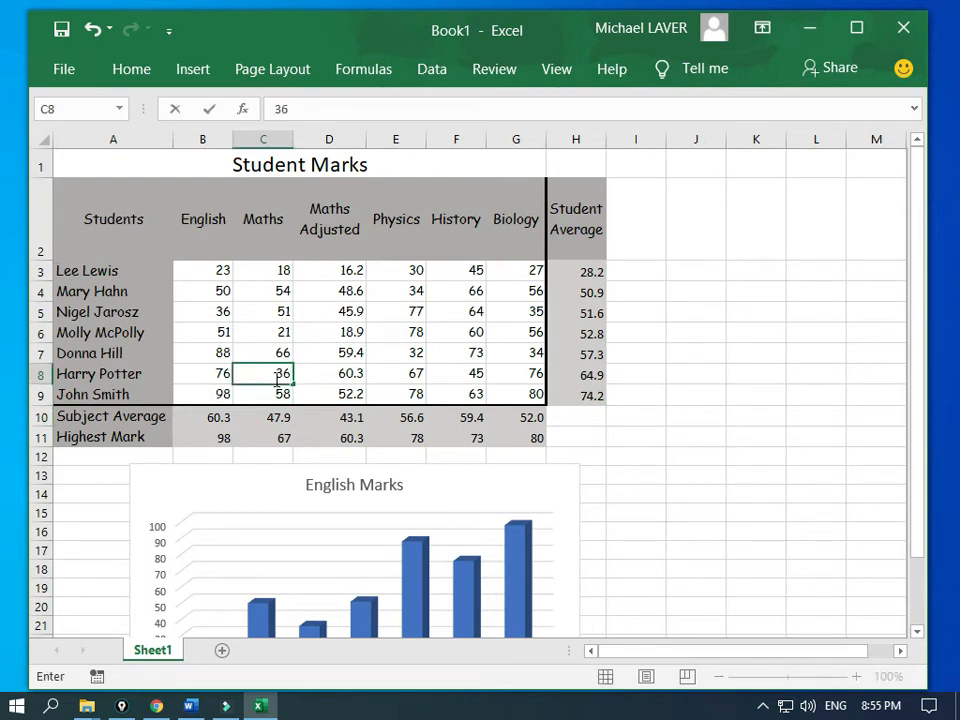
pyautogui.press('Up')
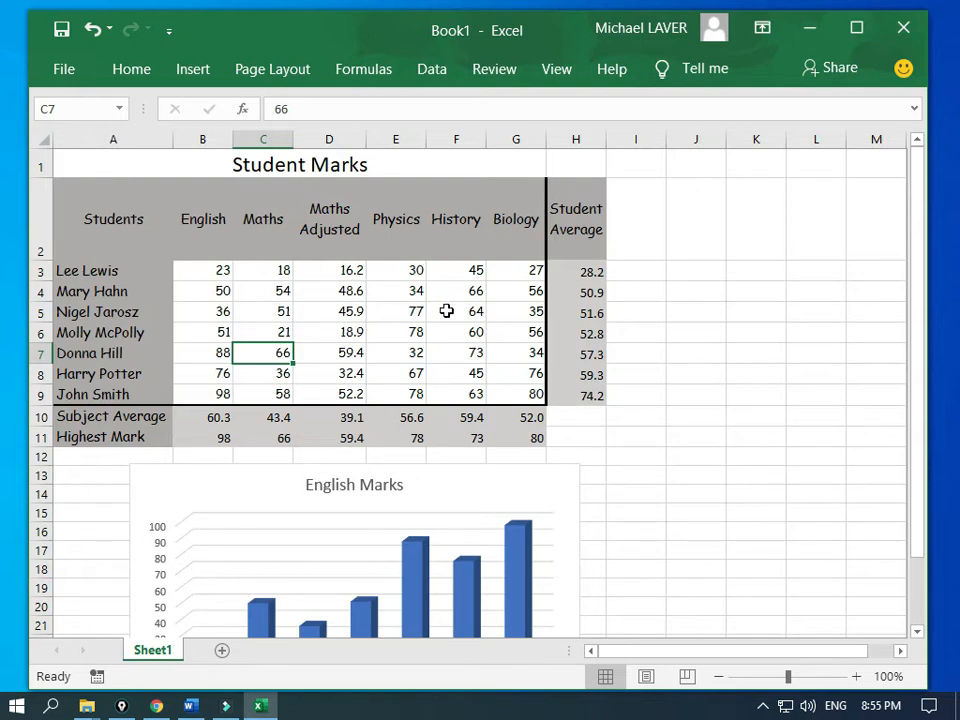
pyautogui.click(457, 394)
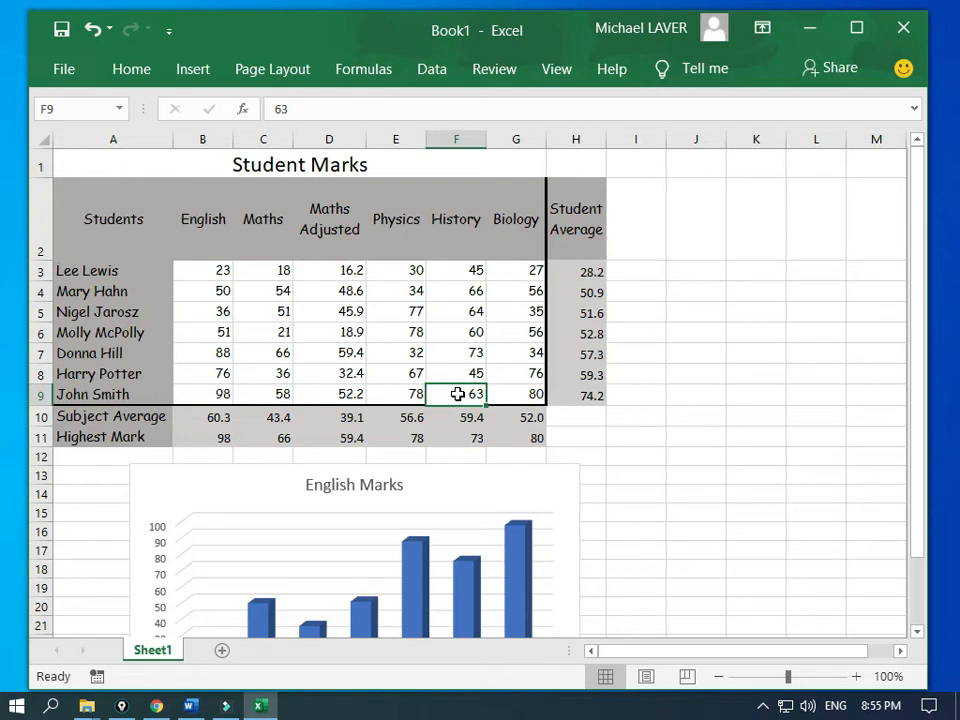
pyautogui.write('88')
pyautogui.press('Up')
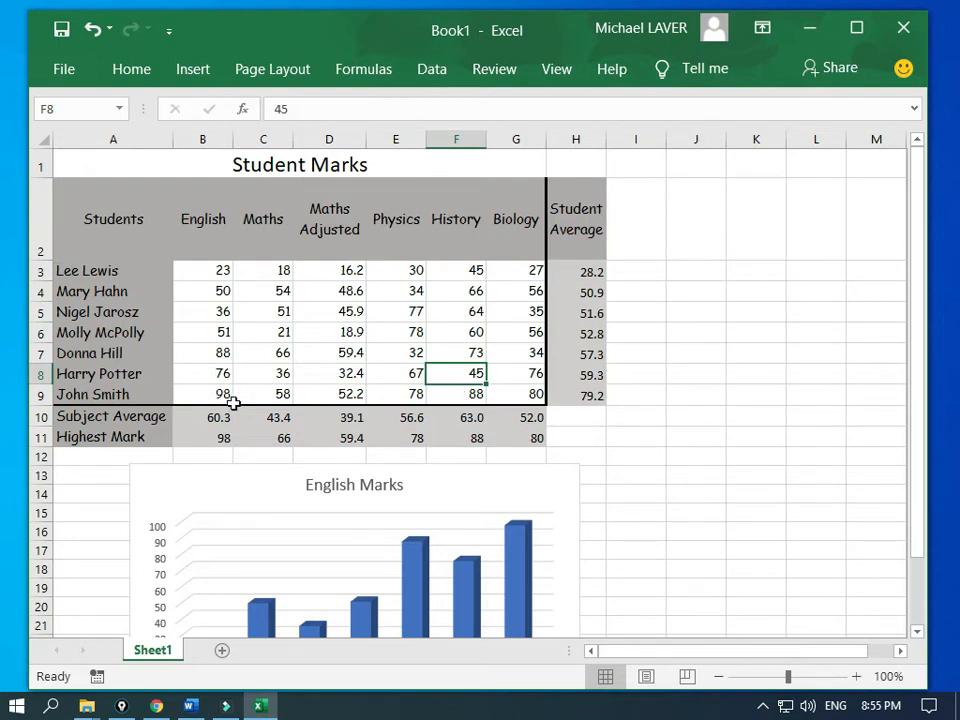
pyautogui.click(193, 313)
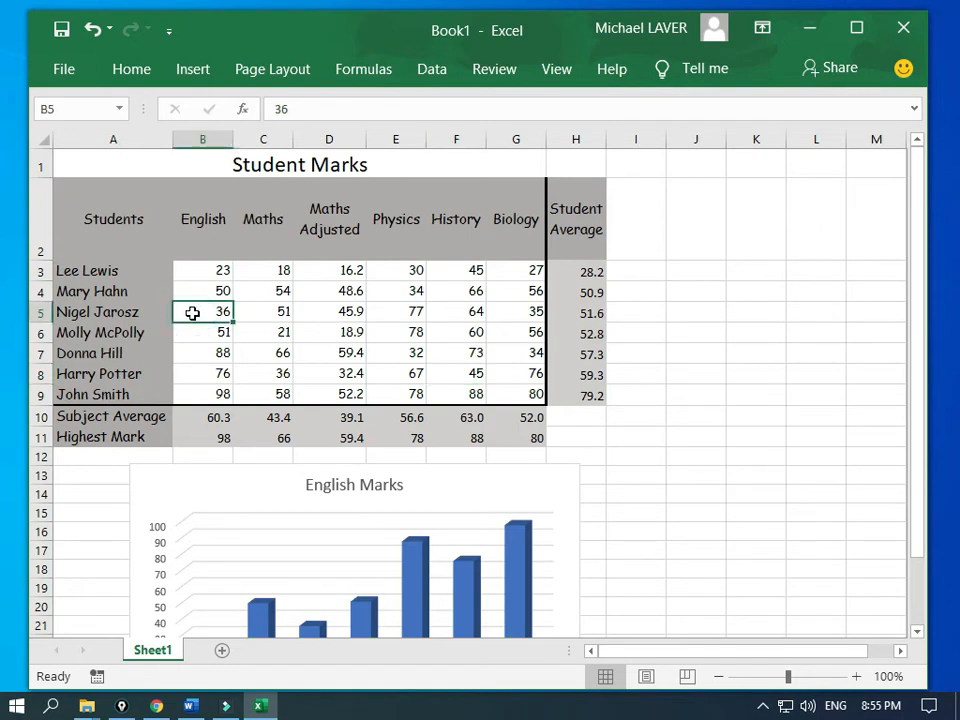
pyautogui.write('7')
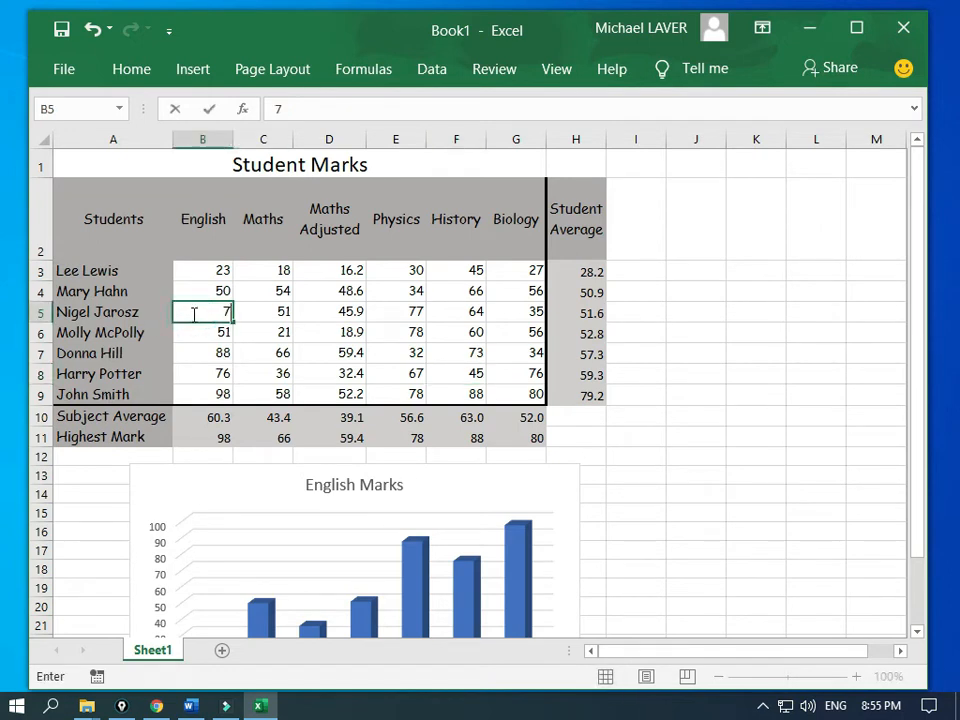
pyautogui.write('5')
pyautogui.press('Return')
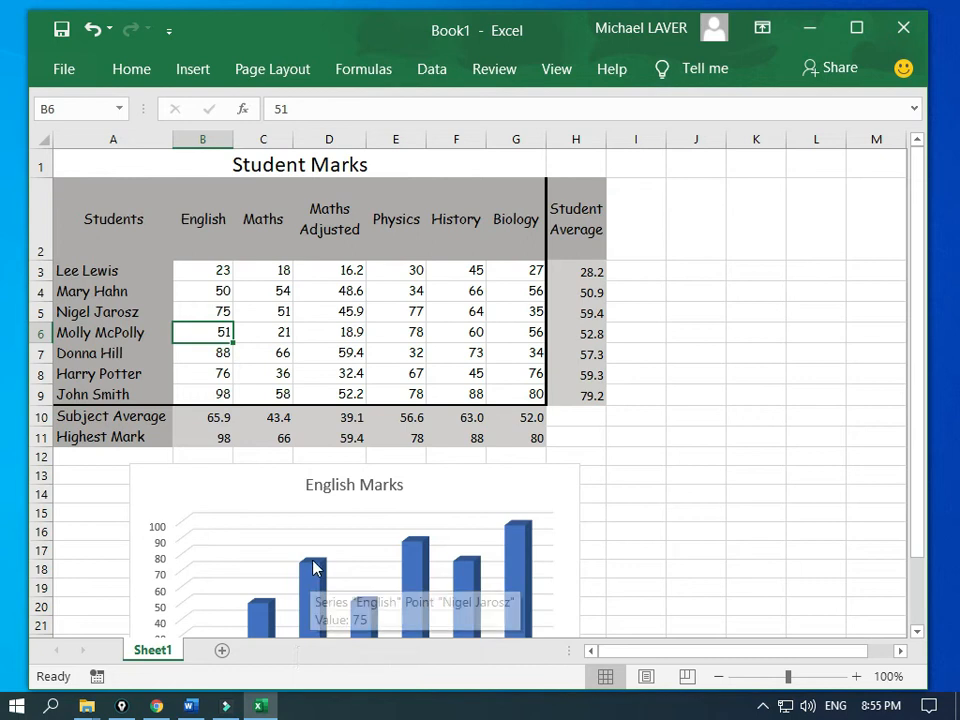
pyautogui.moveTo(312, 571)
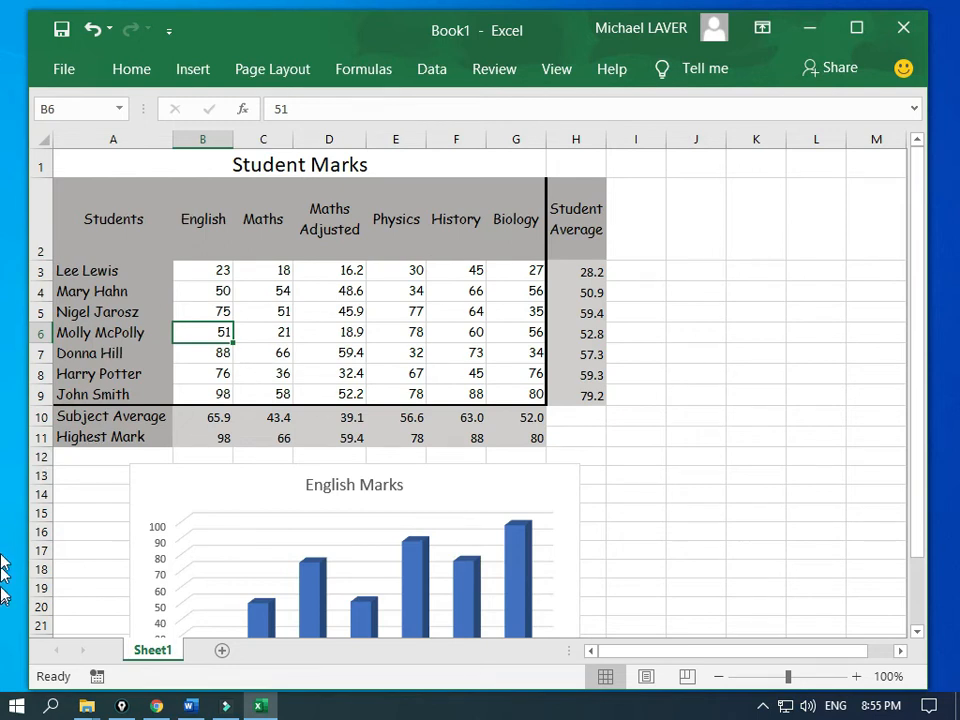
pyautogui.moveTo(2, 135); pyautogui.dragTo(265, 38)
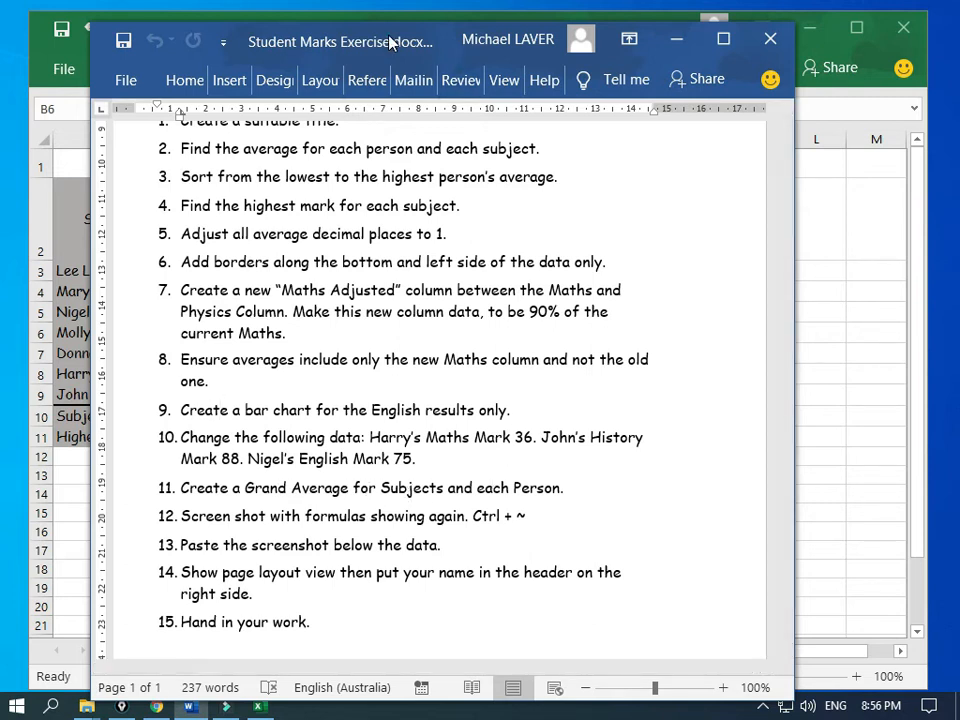
pyautogui.moveTo(291, 39); pyautogui.dragTo(2, 230)
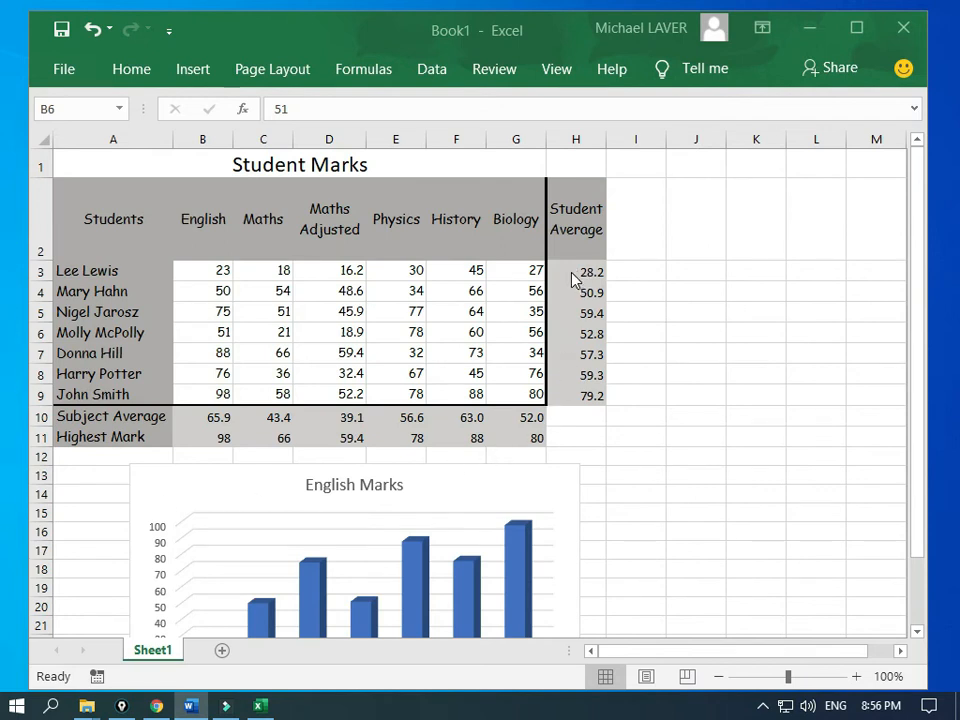
# Step: Move the English Marks chart slightly lower and enter 'Grand Average' in G12
pyautogui.click(532, 476)
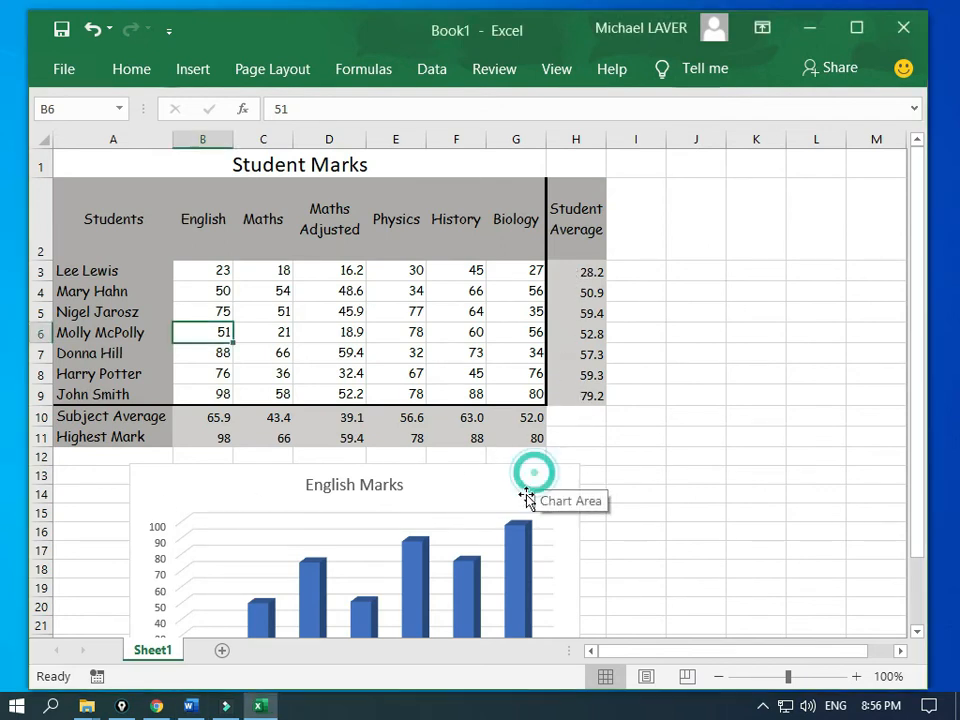
pyautogui.moveTo(520, 482); pyautogui.dragTo(510, 501)
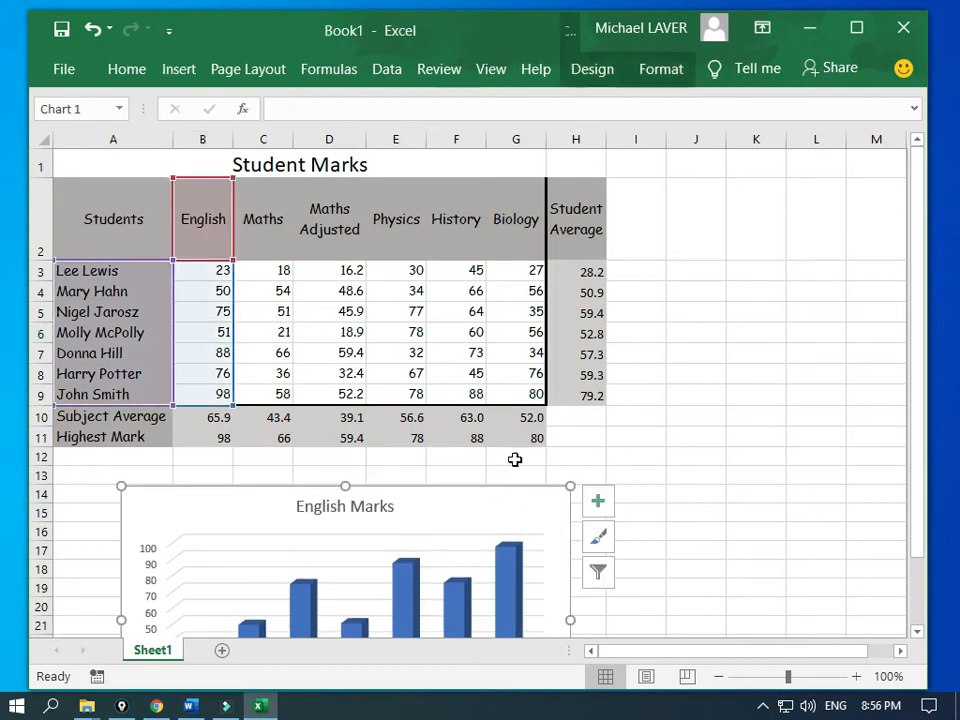
pyautogui.click(514, 462)
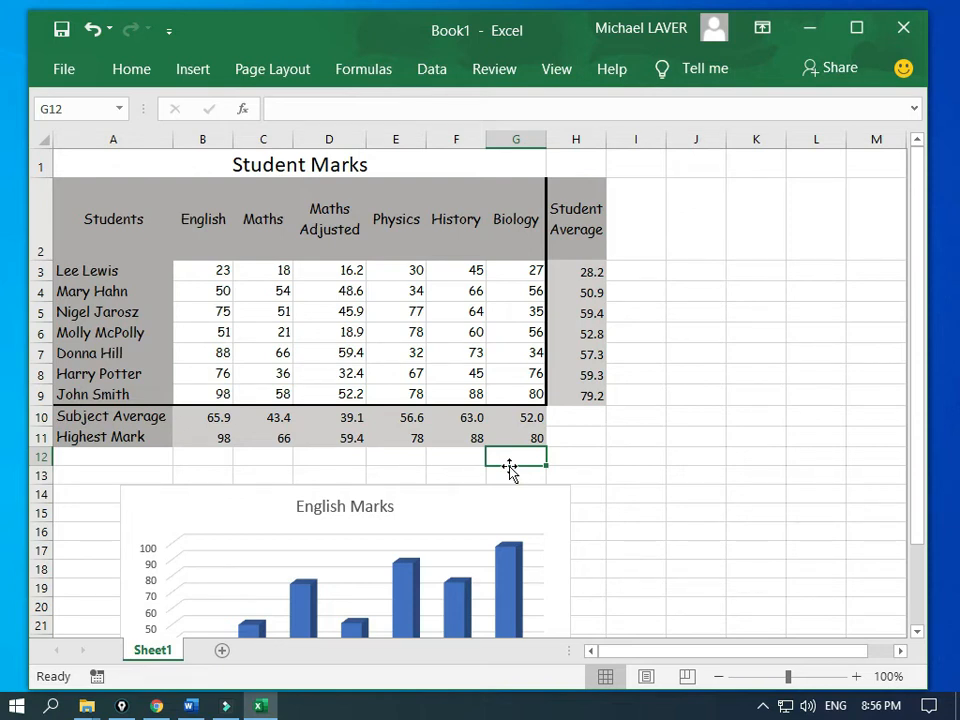
pyautogui.write('Grand')
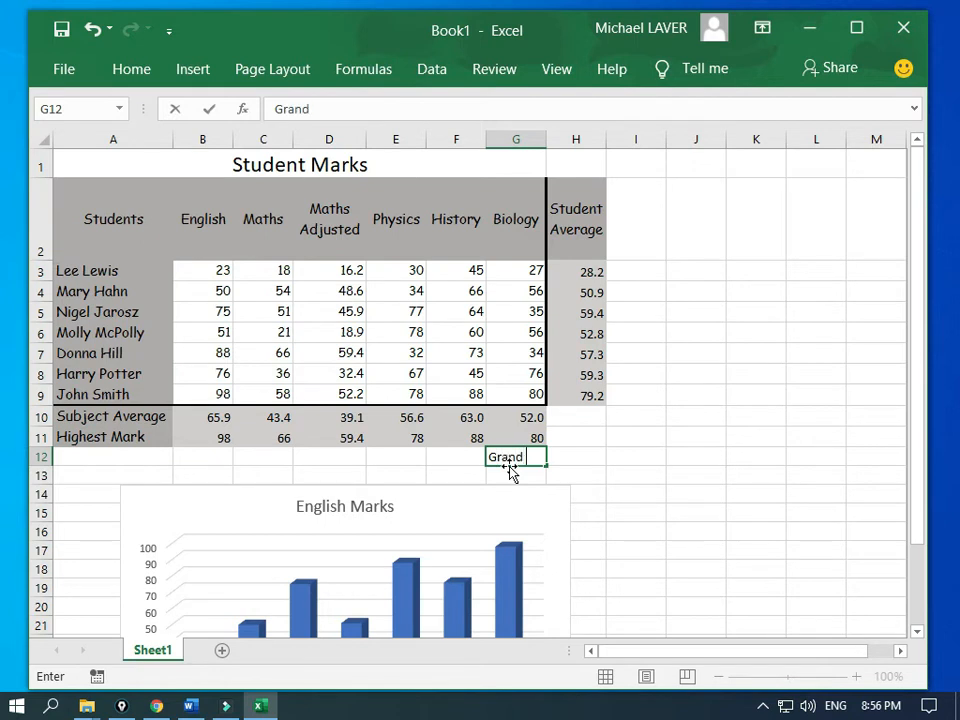
pyautogui.write(' Average')
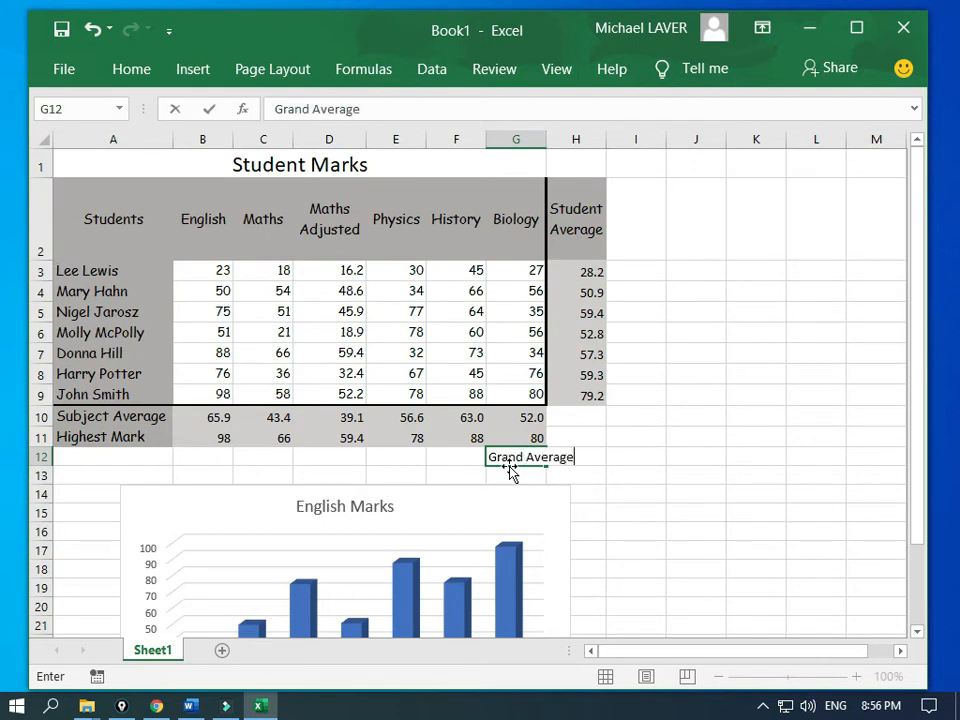
pyautogui.press('Return')
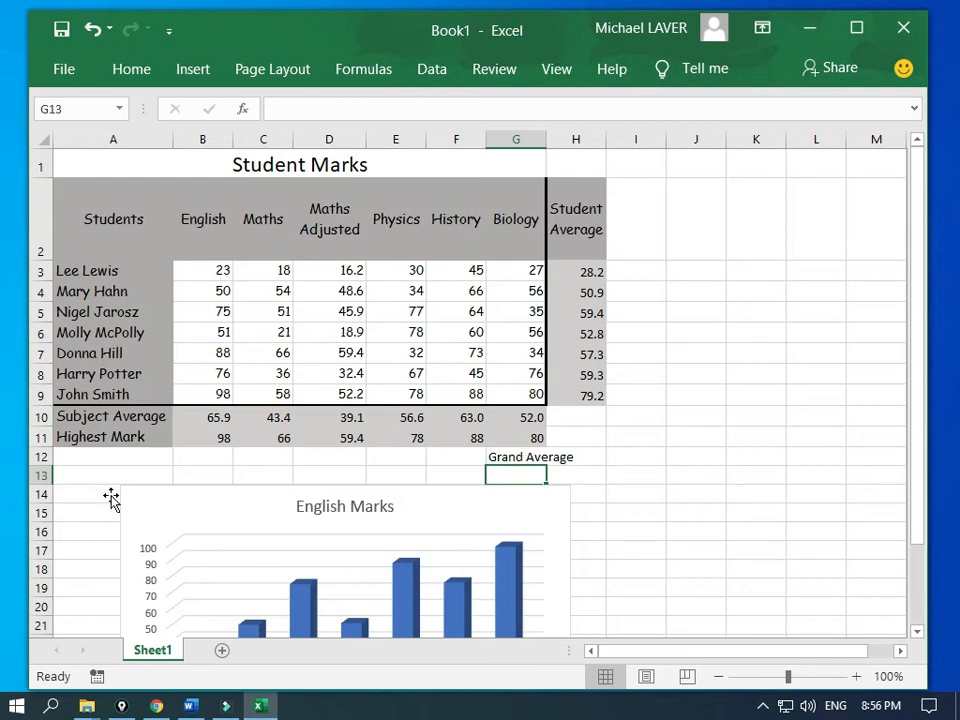
# Step: Make row 12 taller and wrap the Grand Average label onto two lines
pyautogui.moveTo(38, 466); pyautogui.dragTo(40, 492)
pyautogui.click(501, 464)
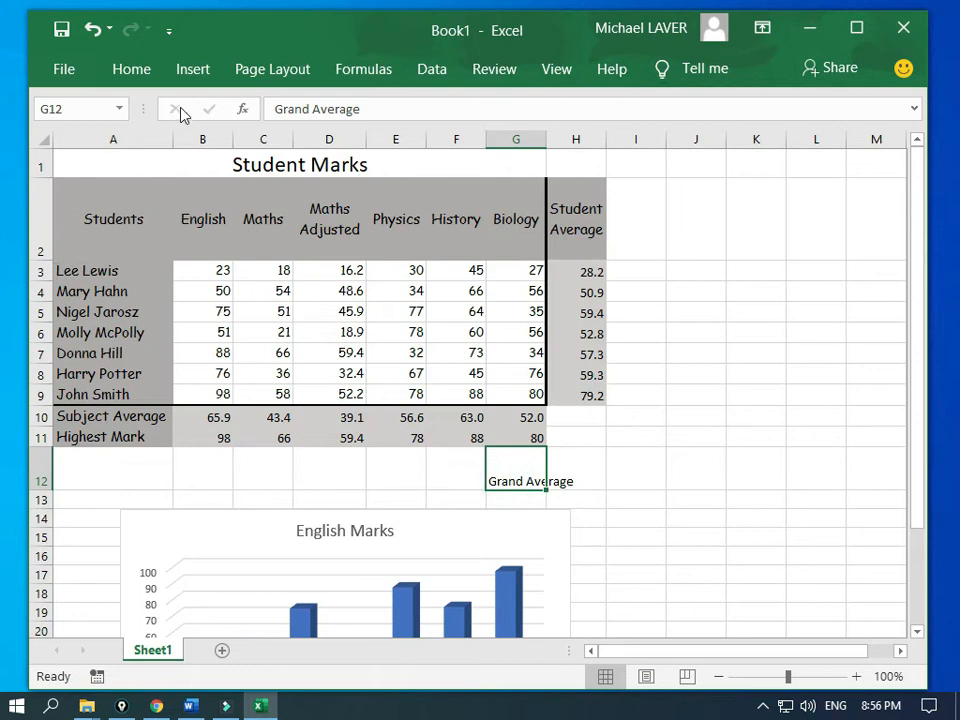
pyautogui.click(134, 67)
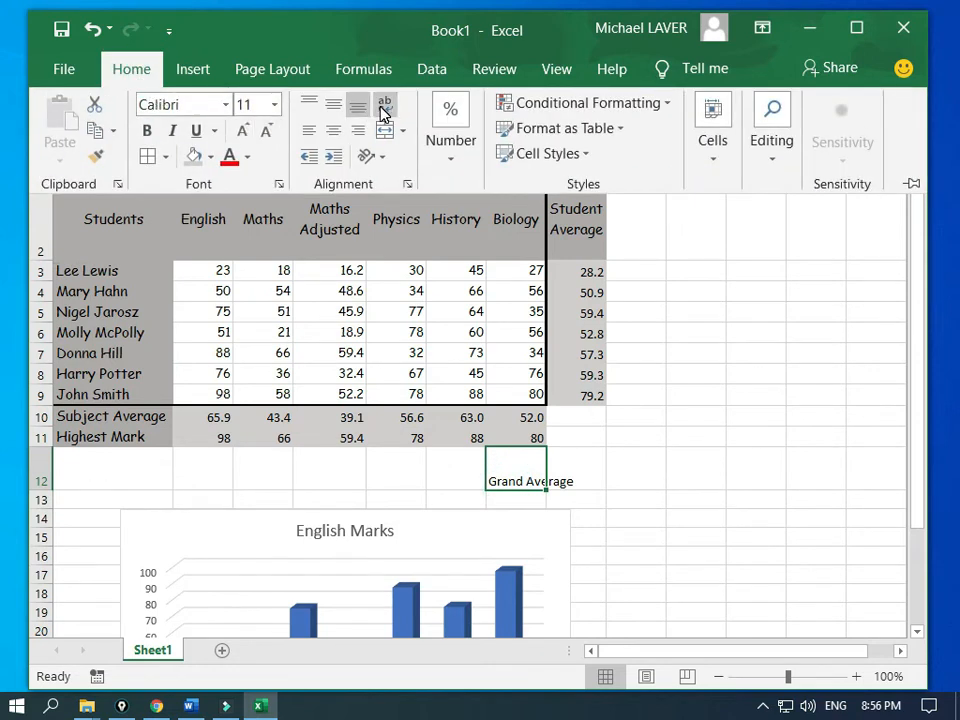
pyautogui.click(383, 112)
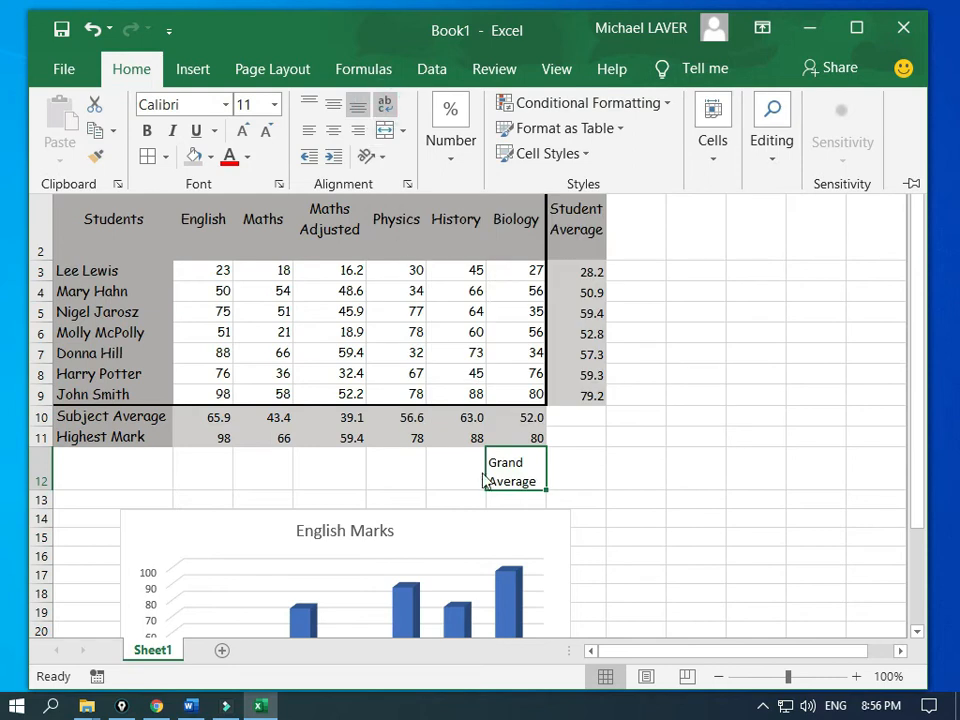
pyautogui.click(520, 476)
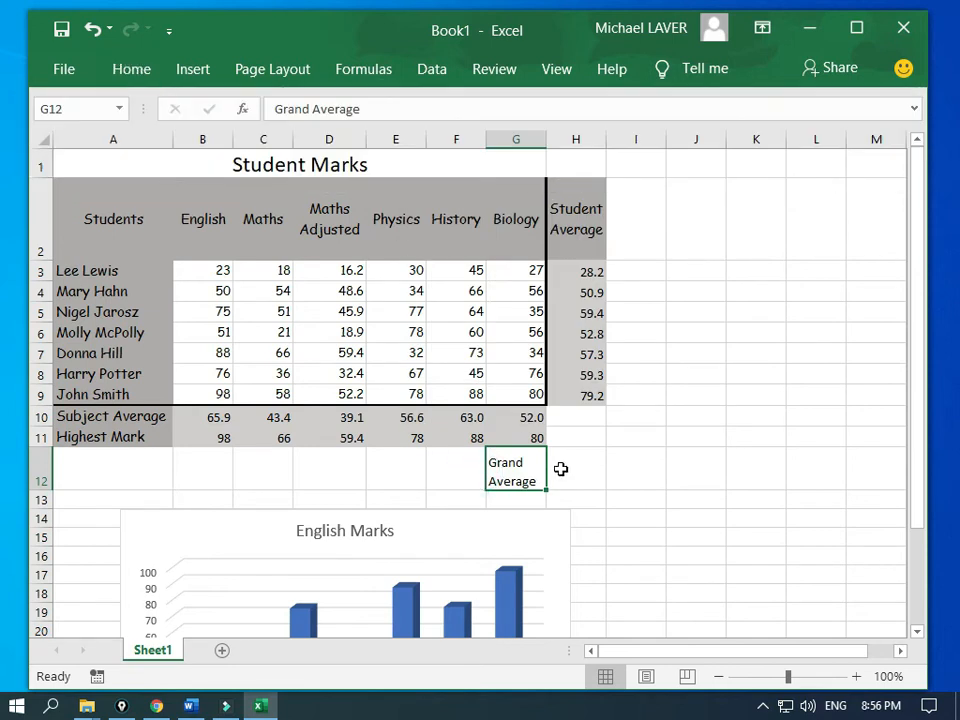
pyautogui.click(561, 469)
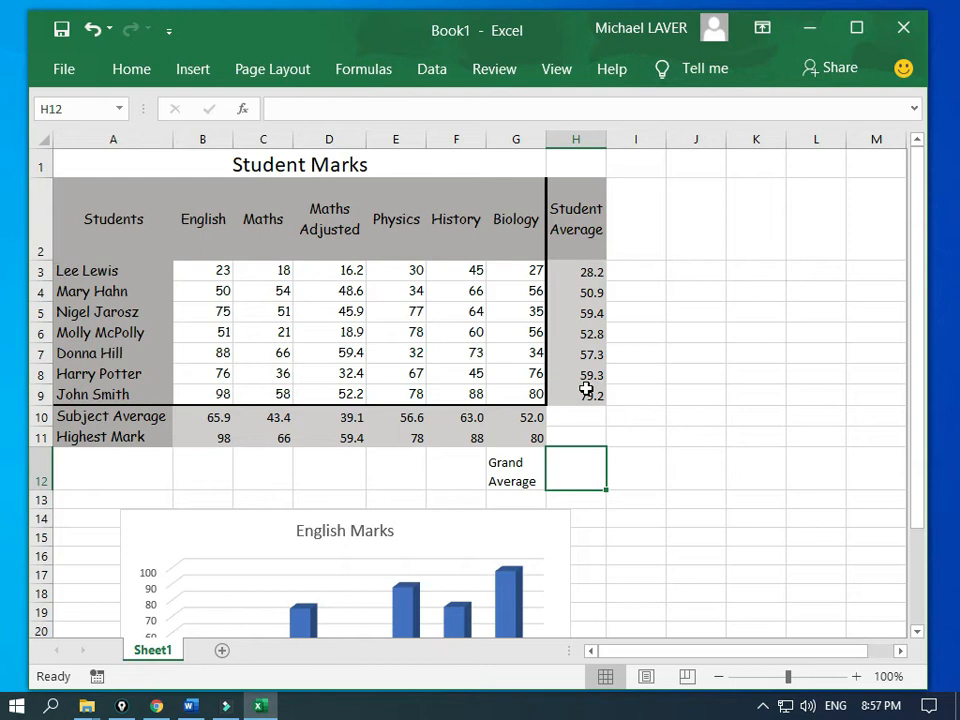
# Step: Move the label one cell left into F12 and change it to 'Grand Averages'
pyautogui.click(507, 477)
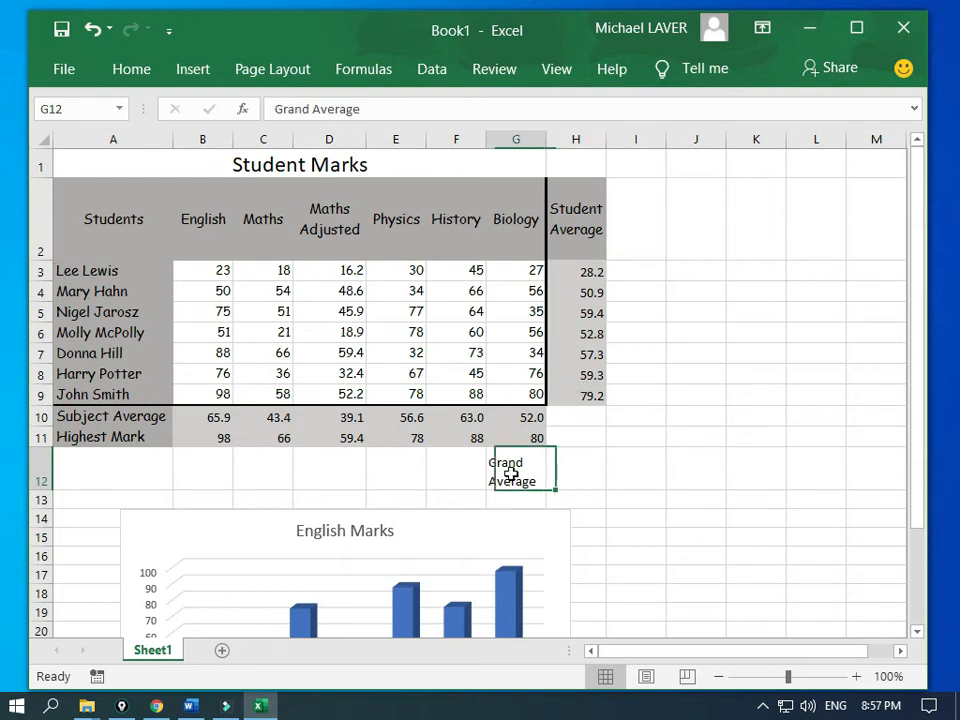
pyautogui.moveTo(490, 474); pyautogui.dragTo(469, 483)
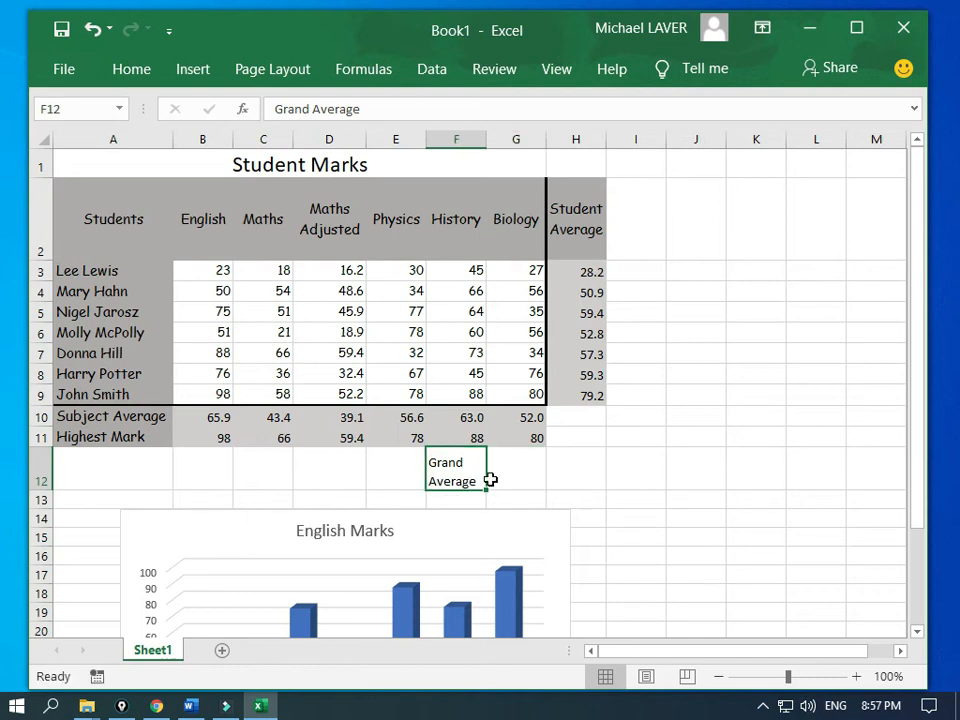
pyautogui.click(363, 111)
pyautogui.write('s')
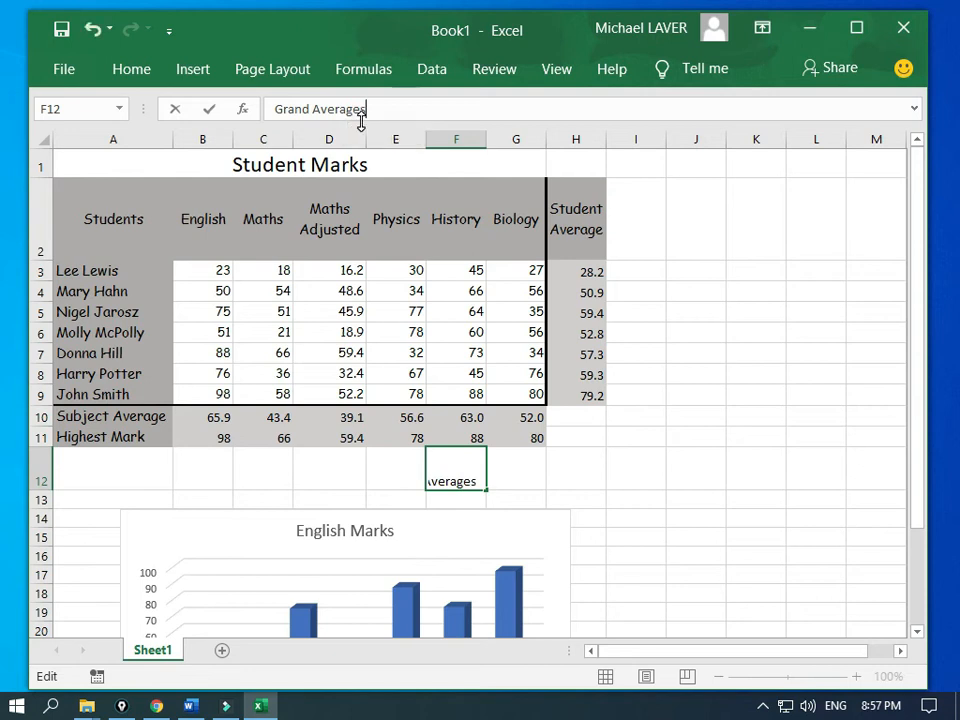
pyautogui.press('Return')
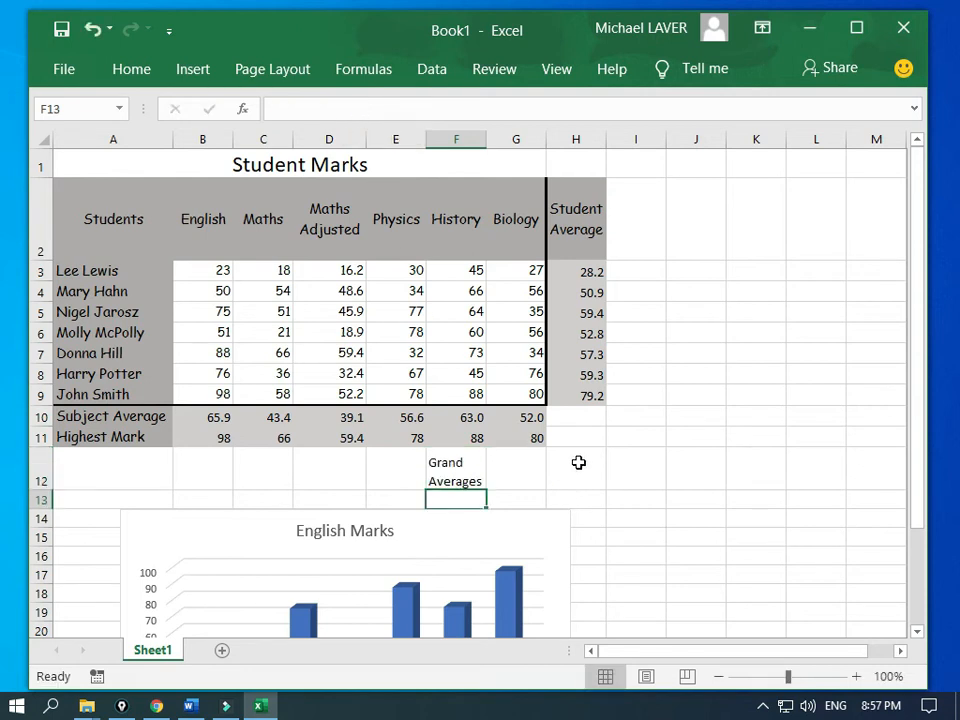
# Step: Enter 'Students' in G12 and 'Subjects' in G13
pyautogui.click(540, 471)
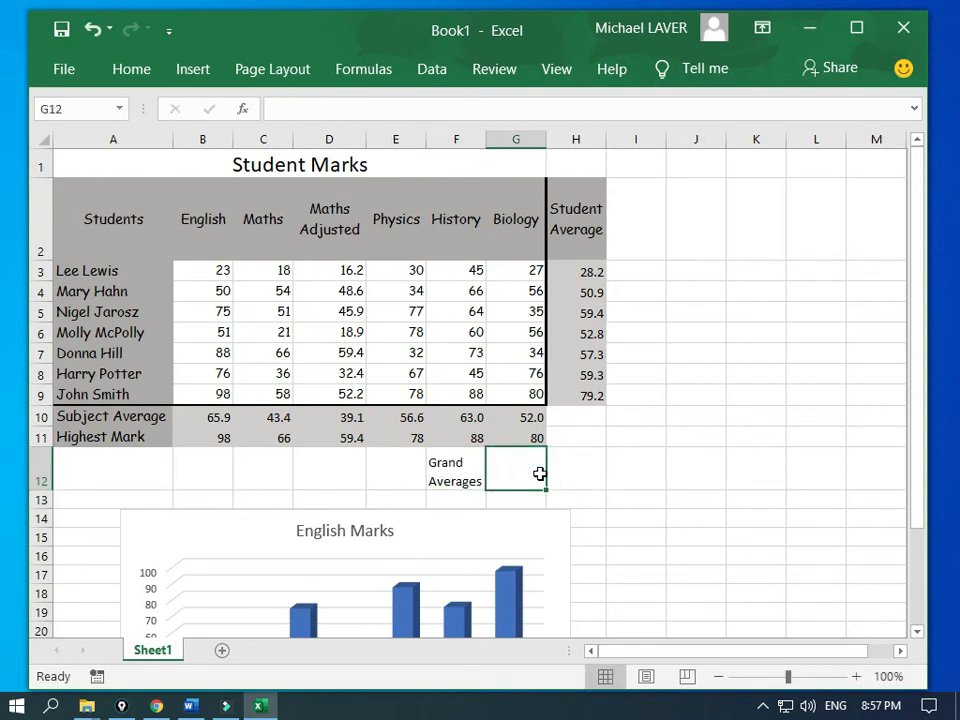
pyautogui.write('Students')
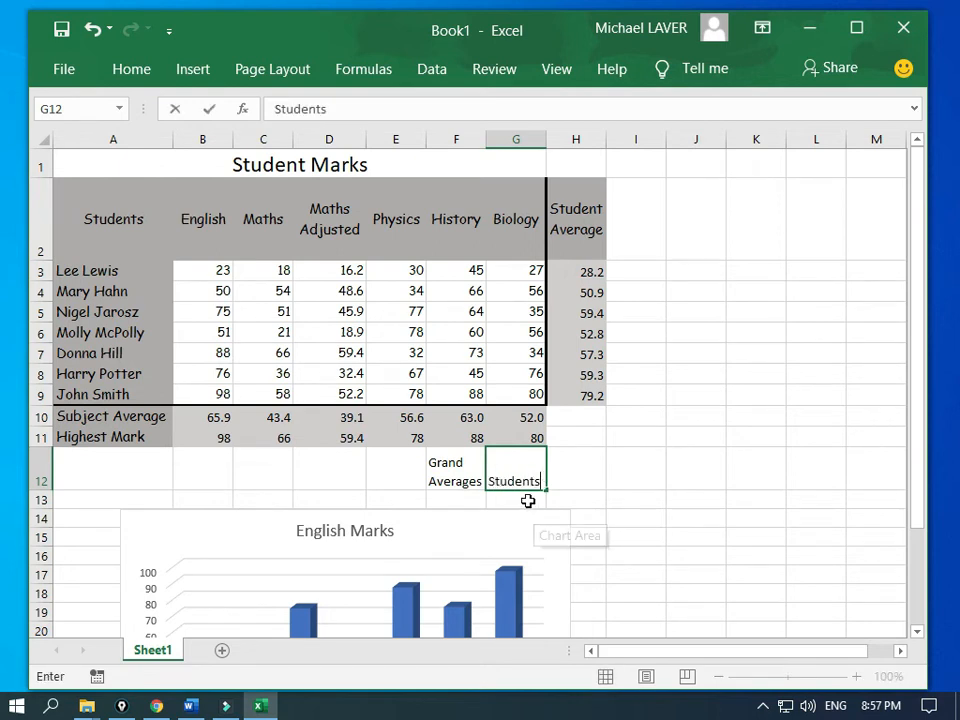
pyautogui.click(530, 500)
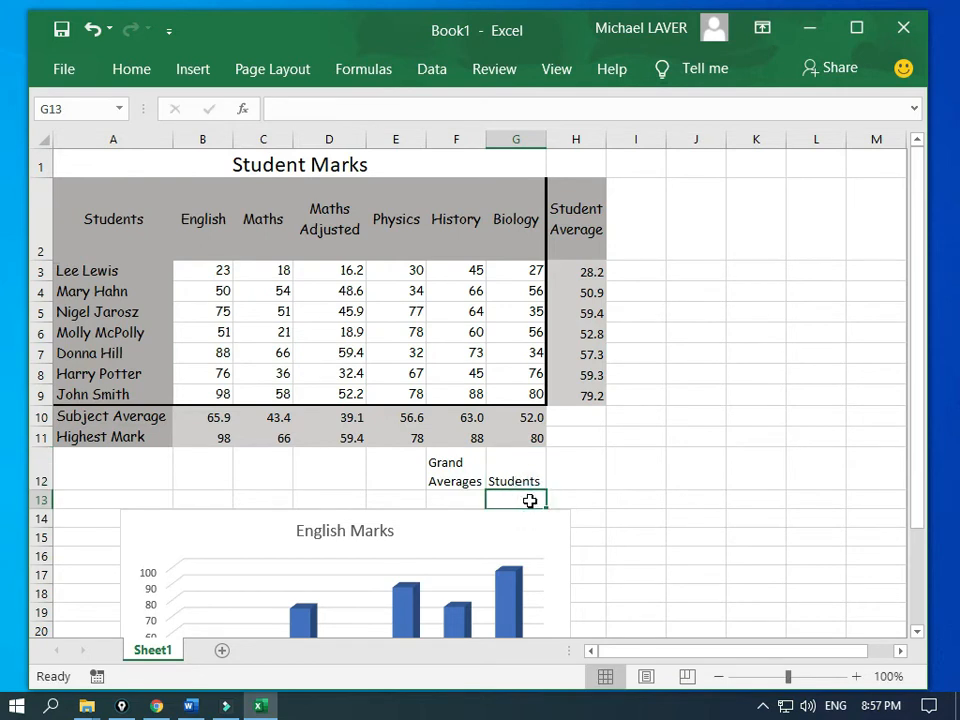
pyautogui.write('Mar')
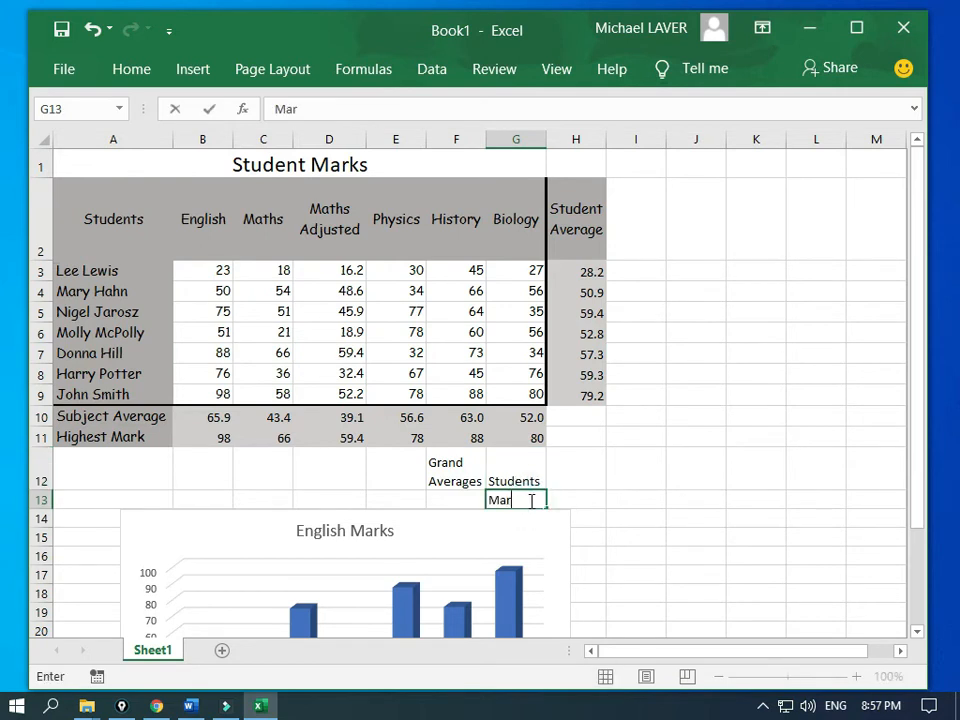
pyautogui.press('BackSpace')
pyautogui.press('BackSpace')
pyautogui.write('Subjects')
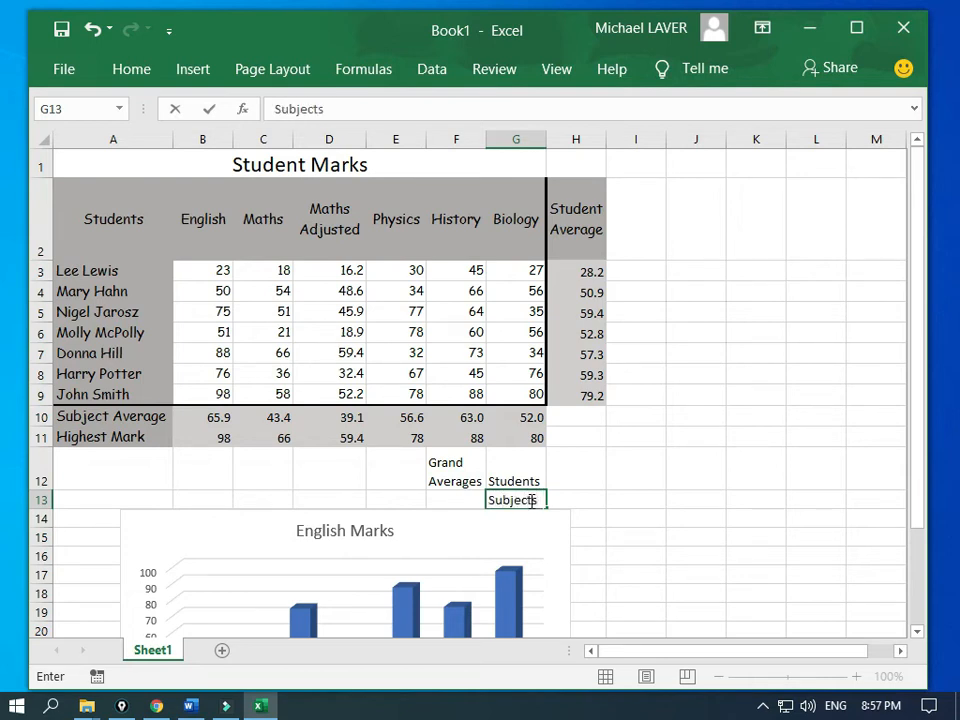
pyautogui.press('Return')
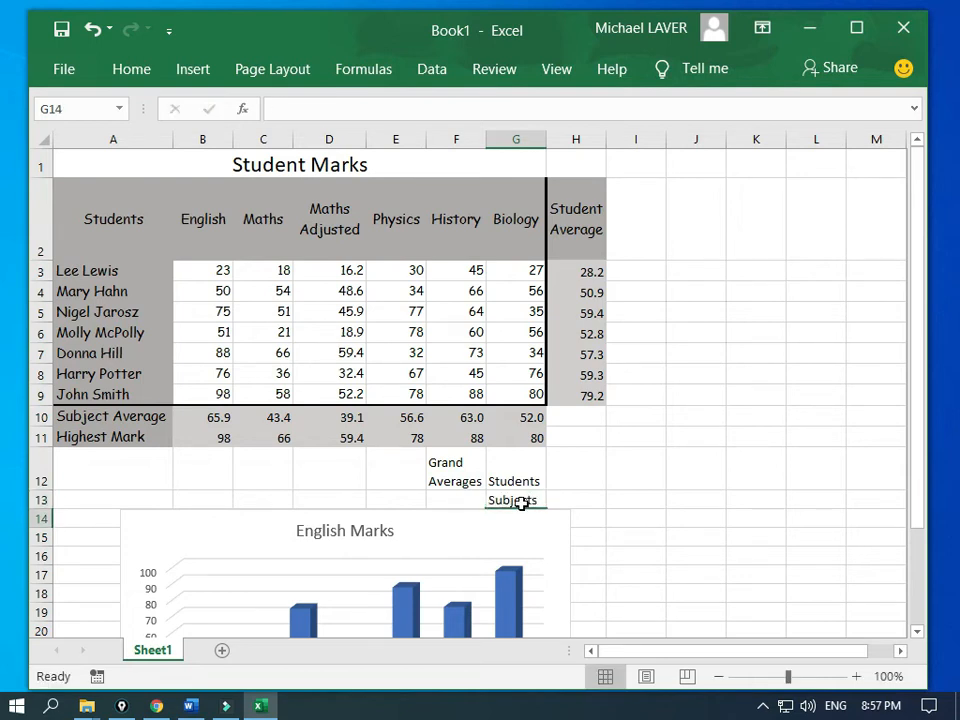
pyautogui.click(512, 497)
pyautogui.press('Up')
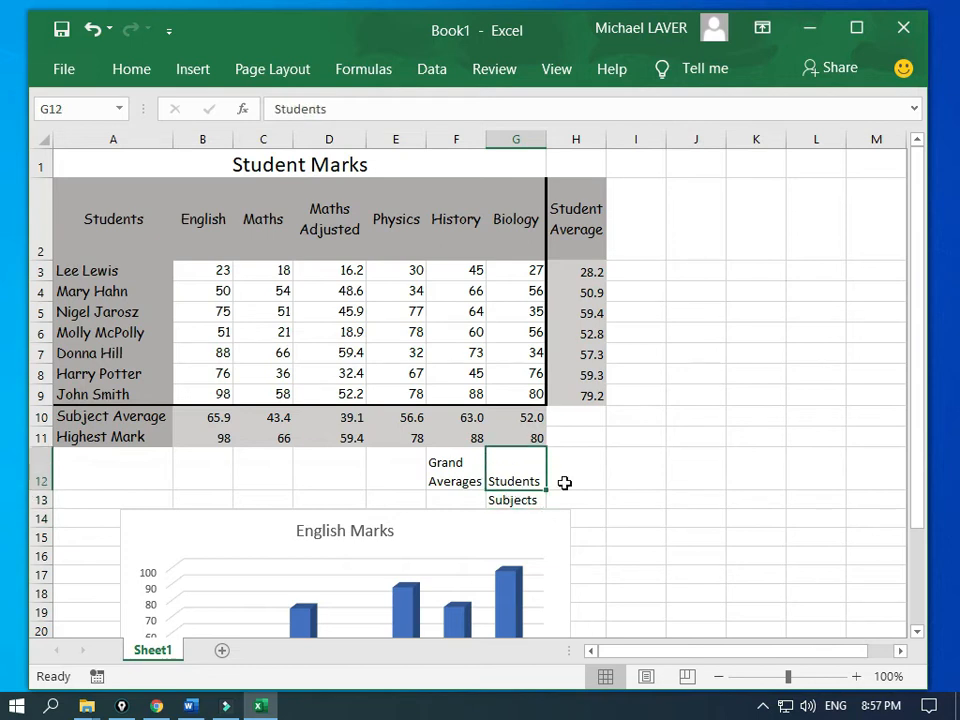
pyautogui.click(570, 479)
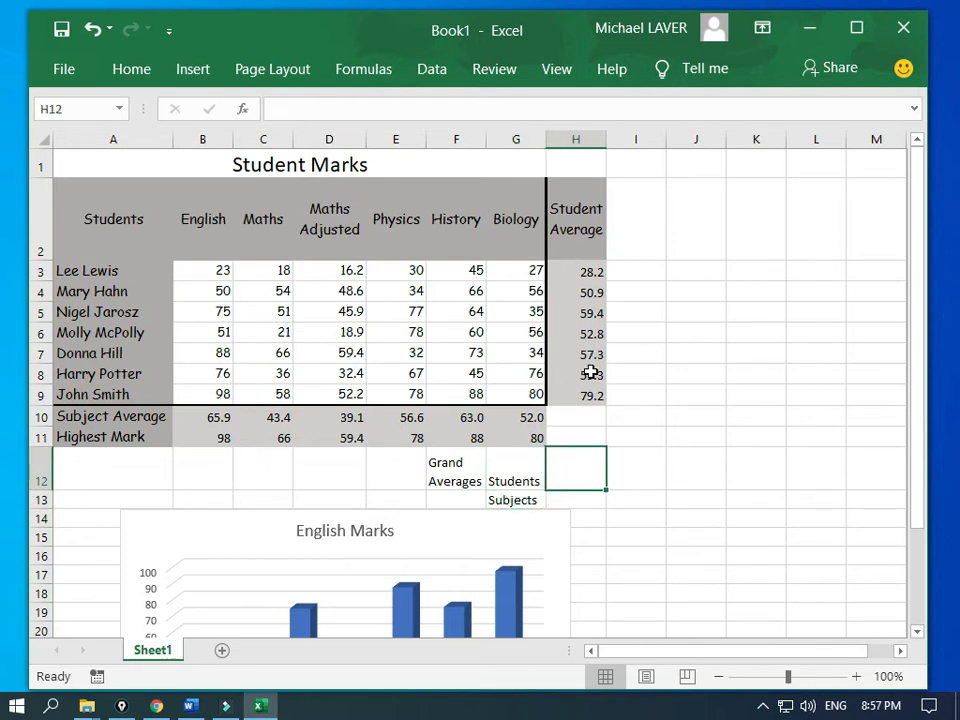
# Step: Enter =AVERAGE(H3:H9) in H12 for the students grand average of 55.3
pyautogui.write('=avae')
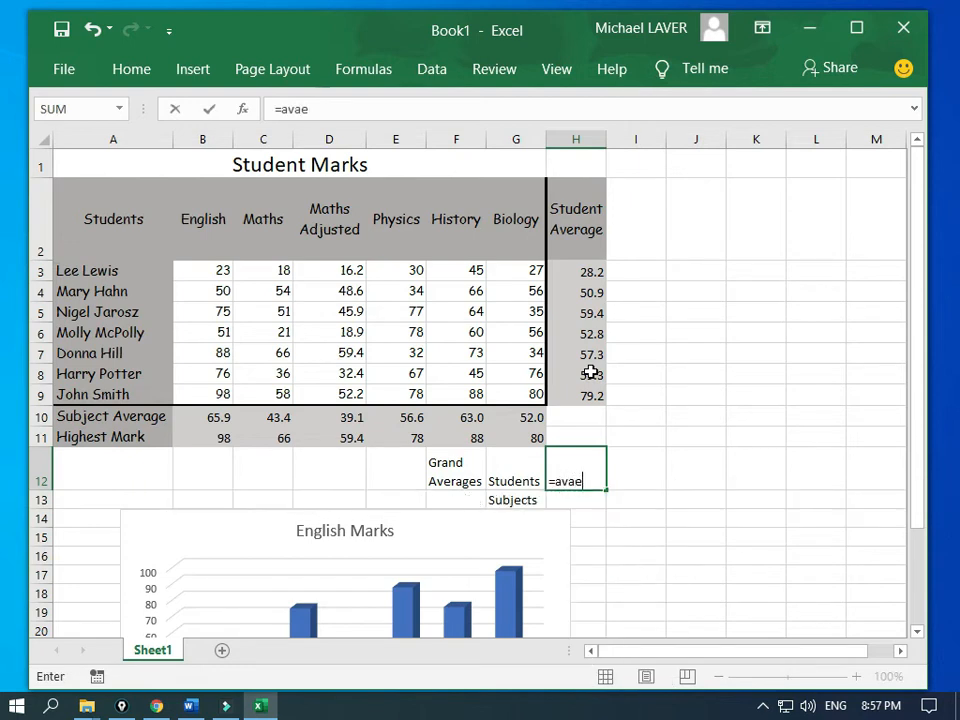
pyautogui.press('BackSpace')
pyautogui.press('BackSpace')
pyautogui.write('erag')
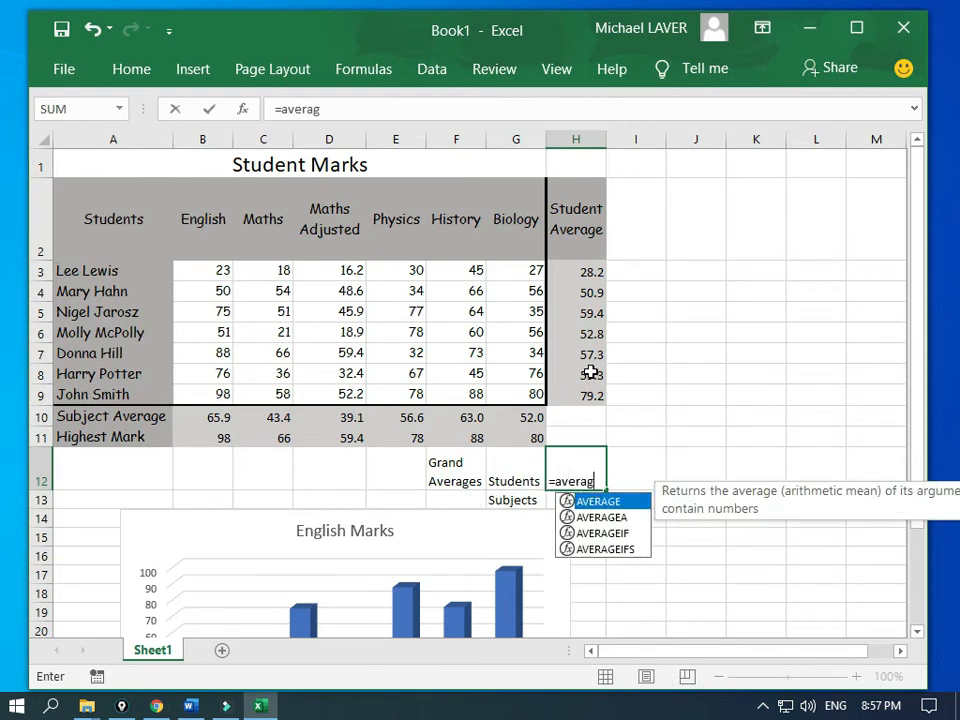
pyautogui.write('e(')
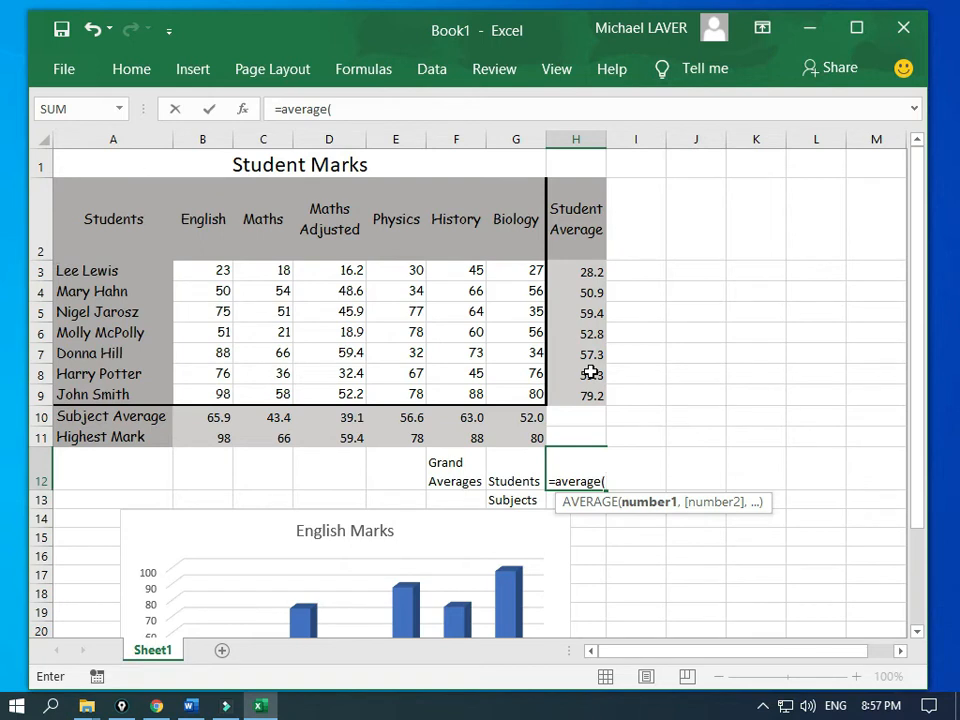
pyautogui.moveTo(566, 273); pyautogui.dragTo(572, 395)
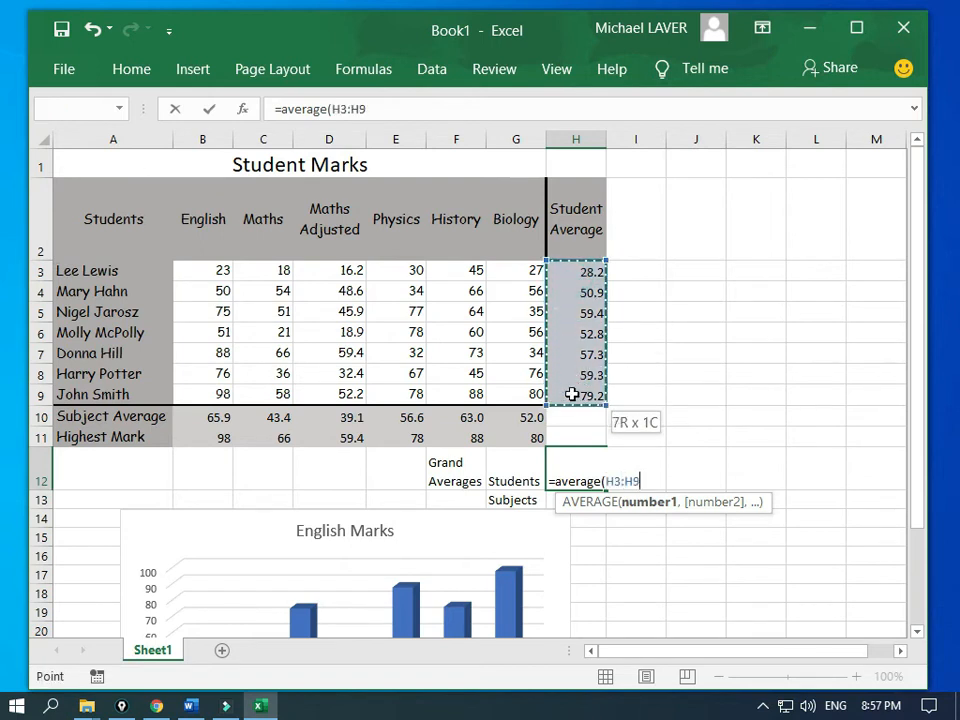
pyautogui.write(')')
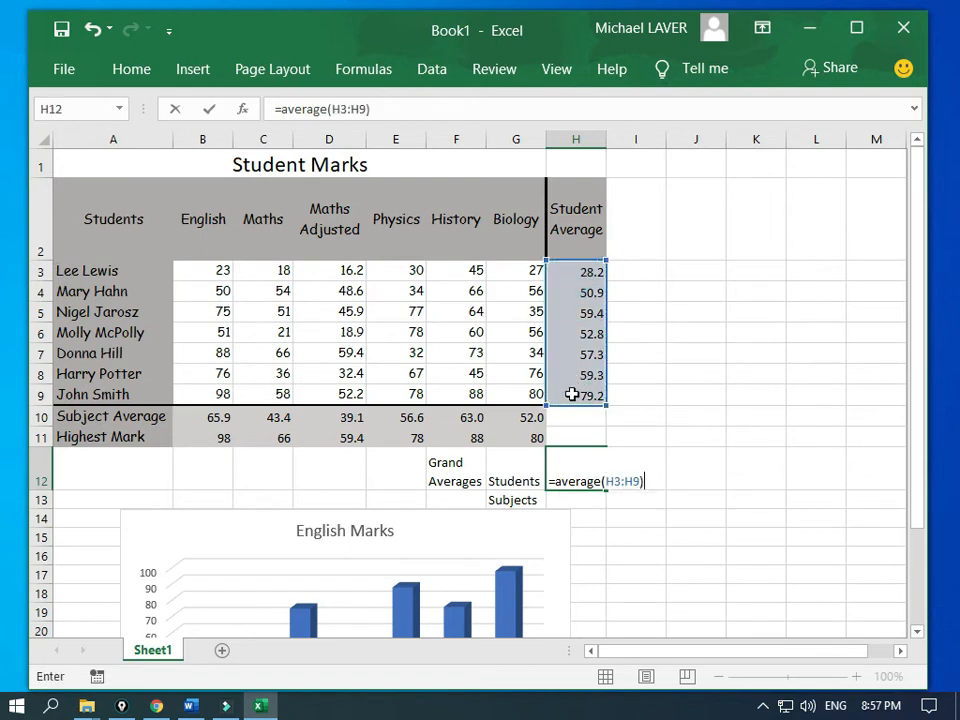
pyautogui.press('Return')
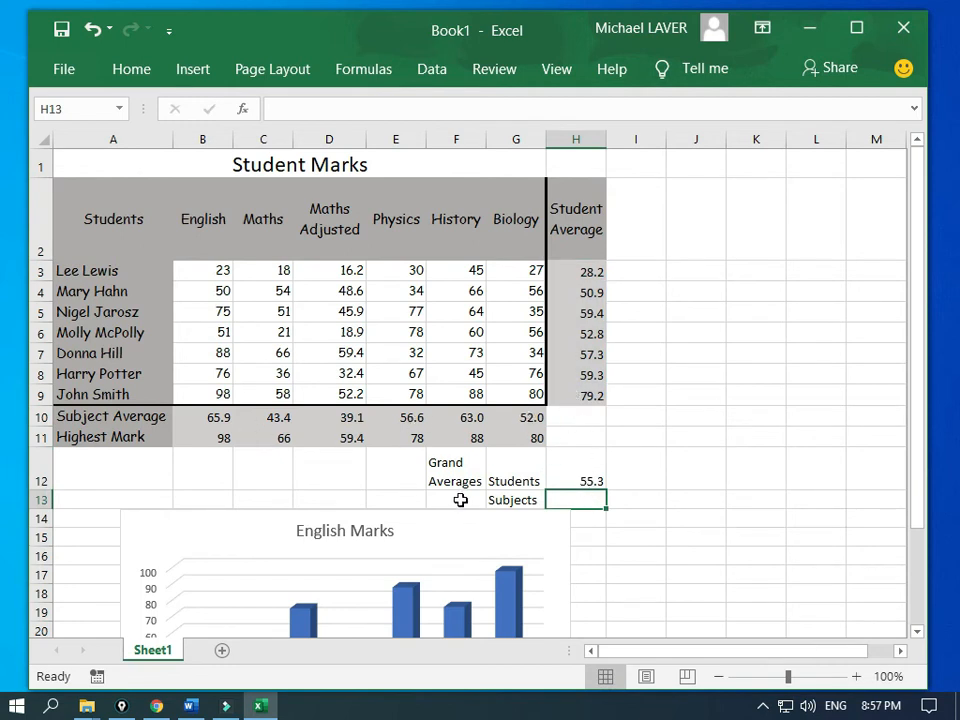
# Step: Enter =AVERAGE(B10:G10) in H13 for the subjects grand average of 53.3
pyautogui.write('=a')
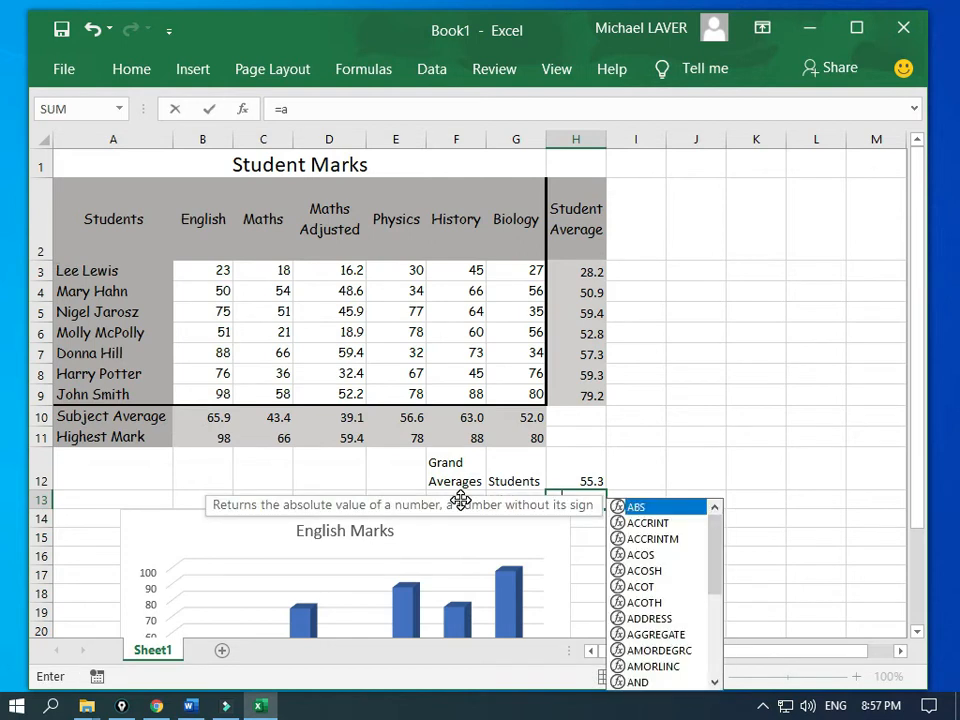
pyautogui.write('verage')
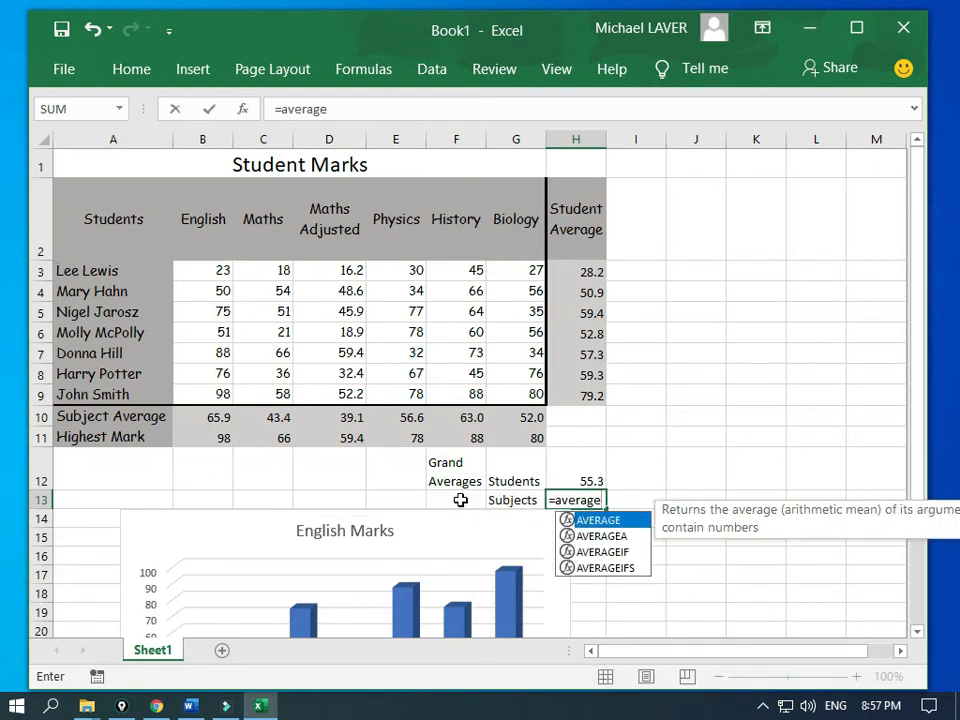
pyautogui.write('(')
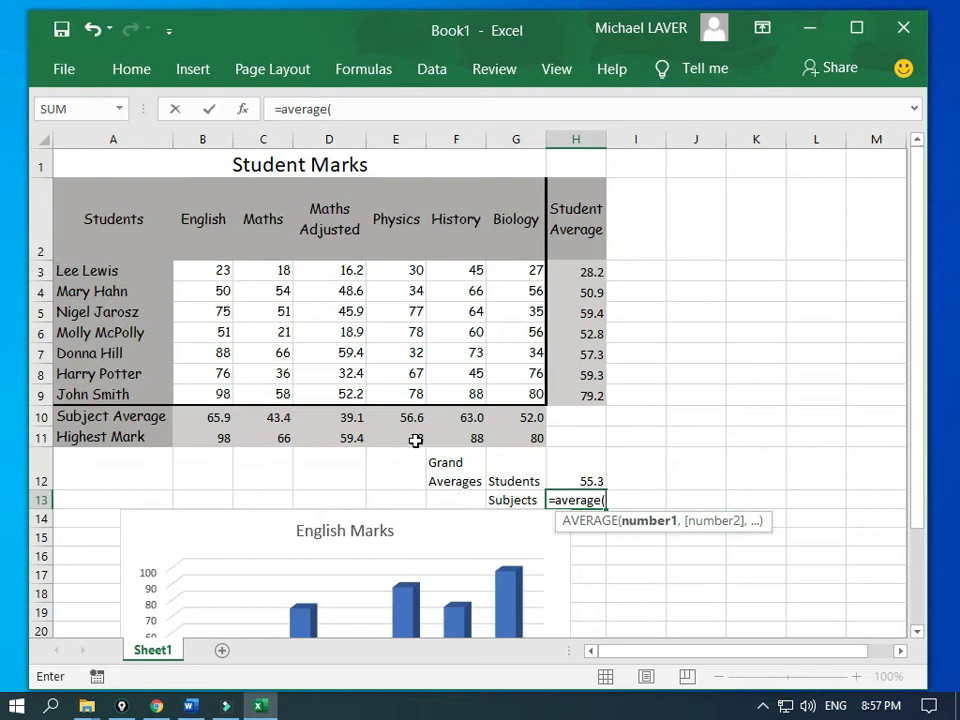
pyautogui.moveTo(226, 416); pyautogui.dragTo(511, 414)
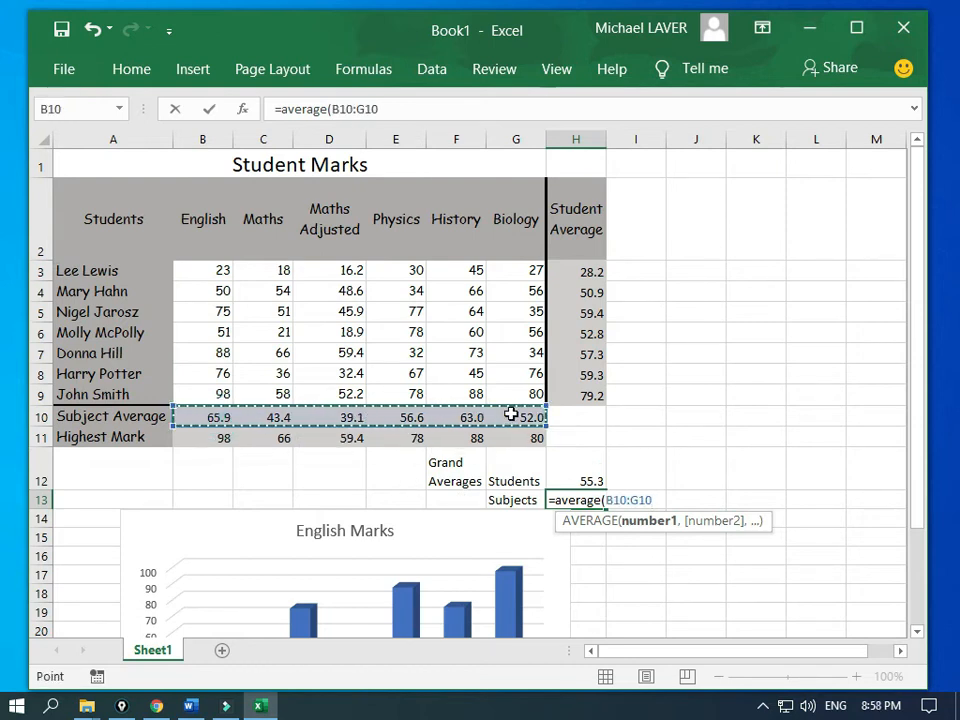
pyautogui.write(')')
pyautogui.press('Return')
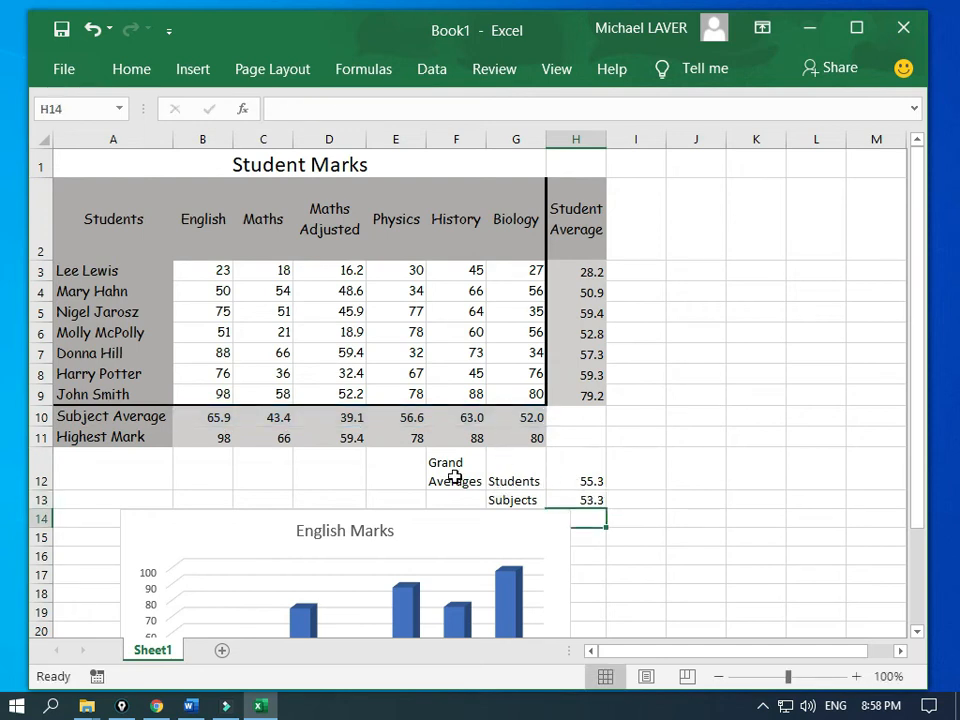
# Step: Merge and centre Grand Averages over F12:F13 and make F12:H13 bold
pyautogui.moveTo(453, 480); pyautogui.dragTo(450, 500)
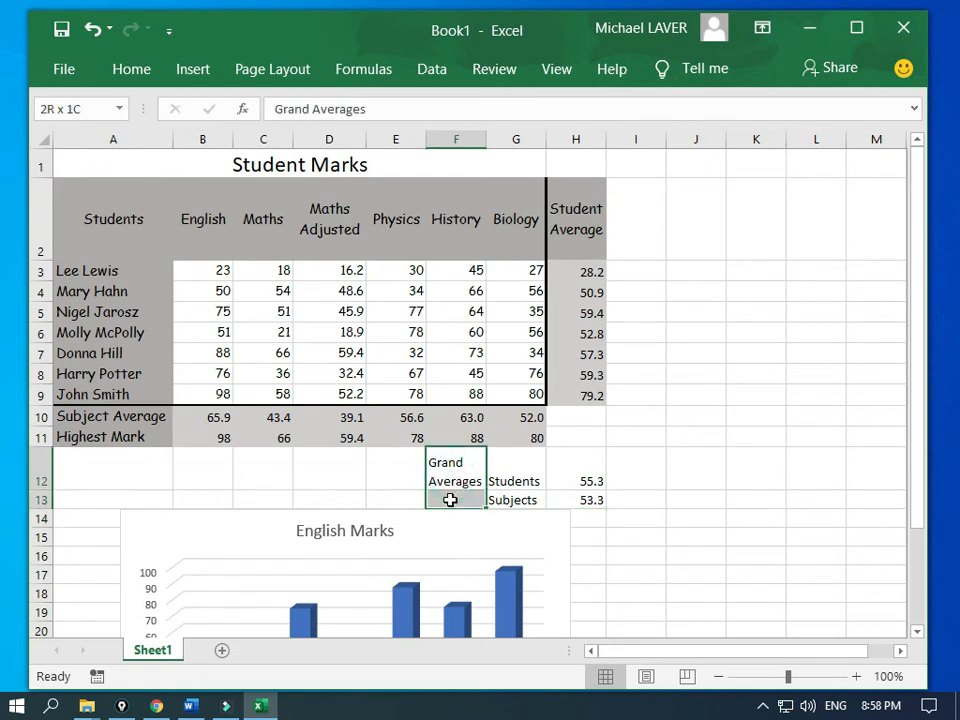
pyautogui.click(139, 69)
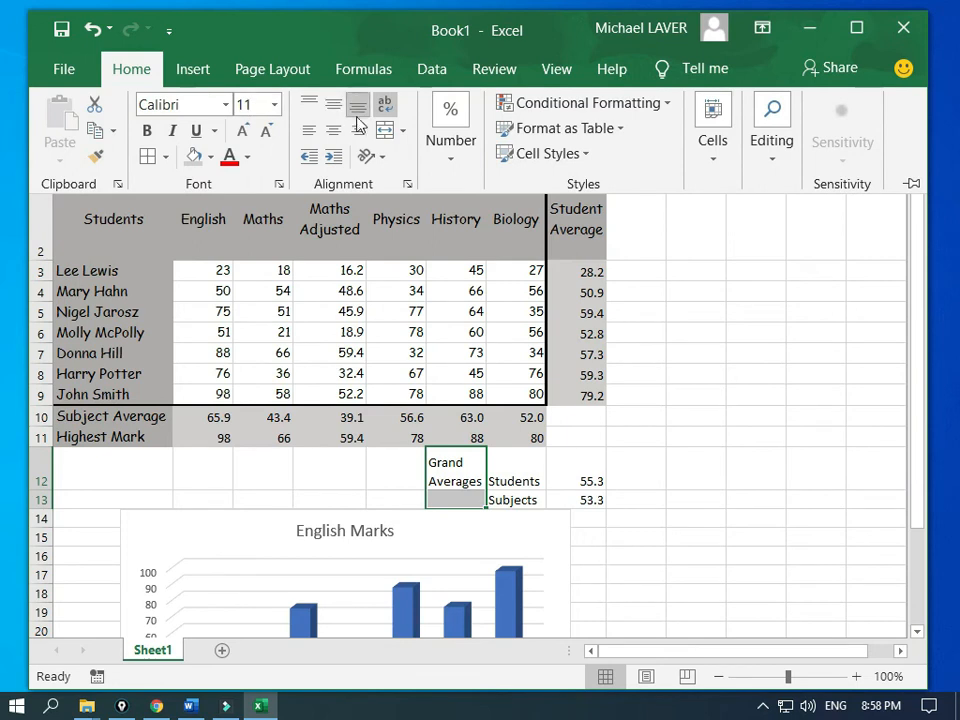
pyautogui.click(387, 133)
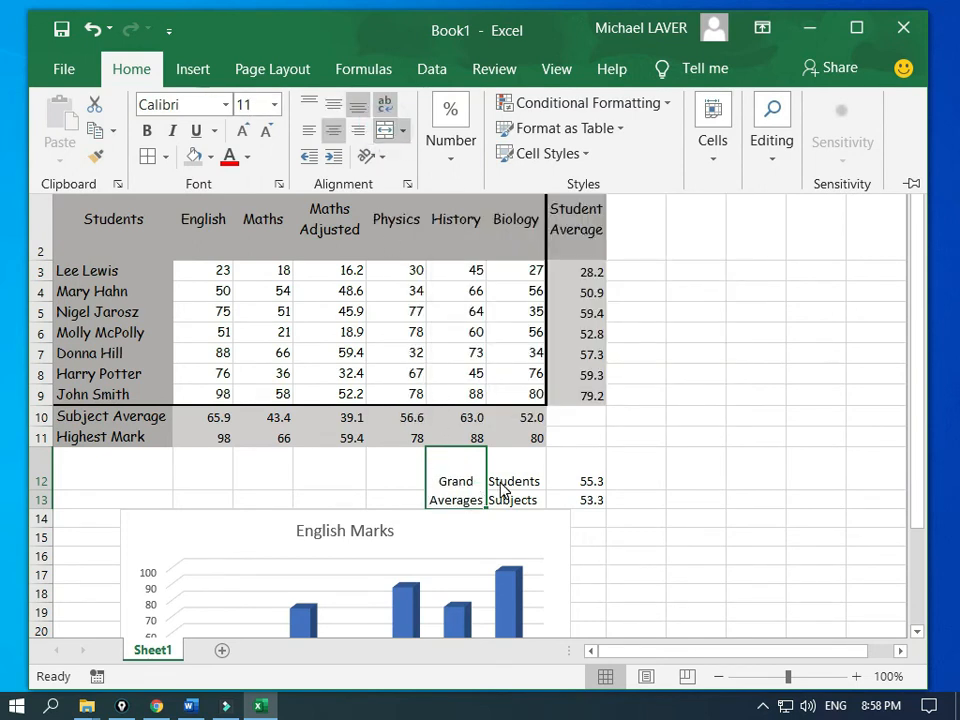
pyautogui.click(452, 467)
pyautogui.moveTo(452, 467); pyautogui.dragTo(568, 485)
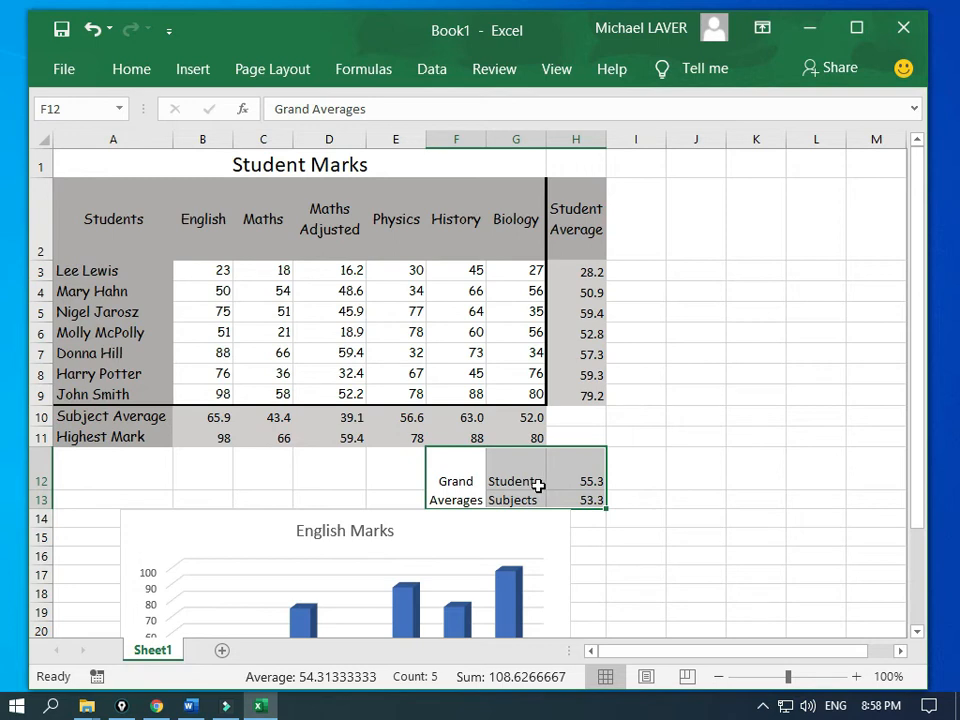
pyautogui.hotkey('ctrl', 'b')
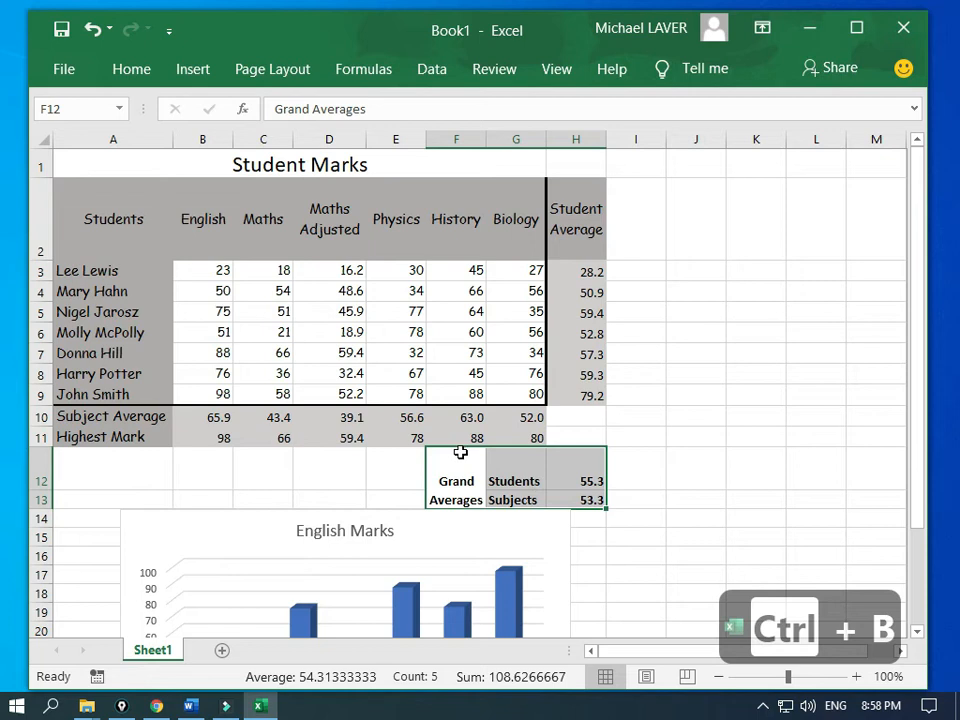
# Step: Shade the grand averages block grey, cancelling the More Borders dialog unapplied
pyautogui.click(118, 70)
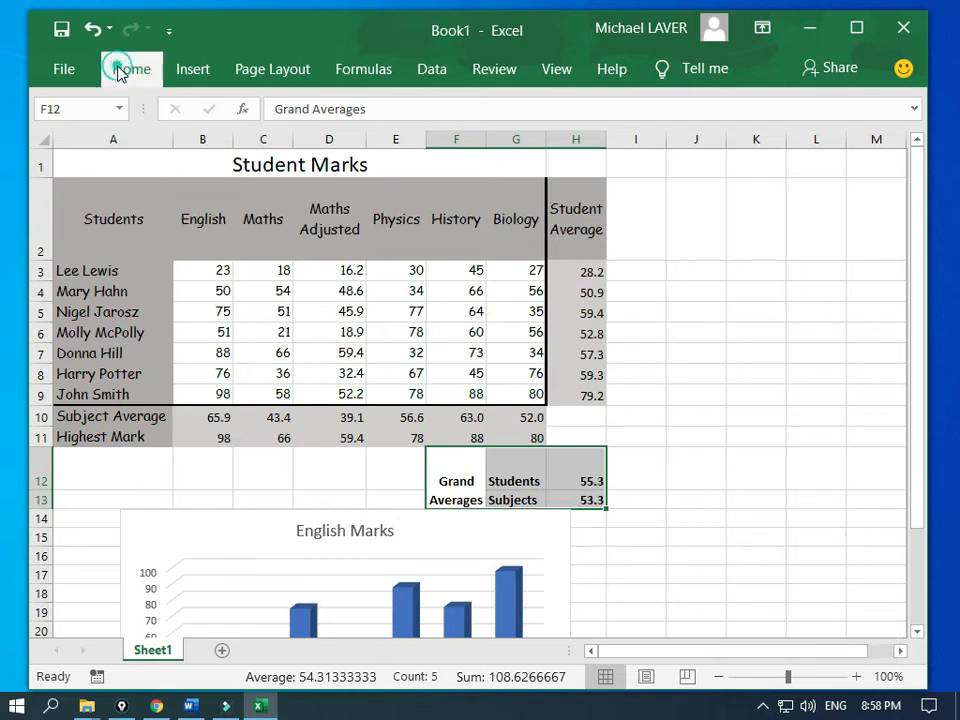
pyautogui.click(209, 158)
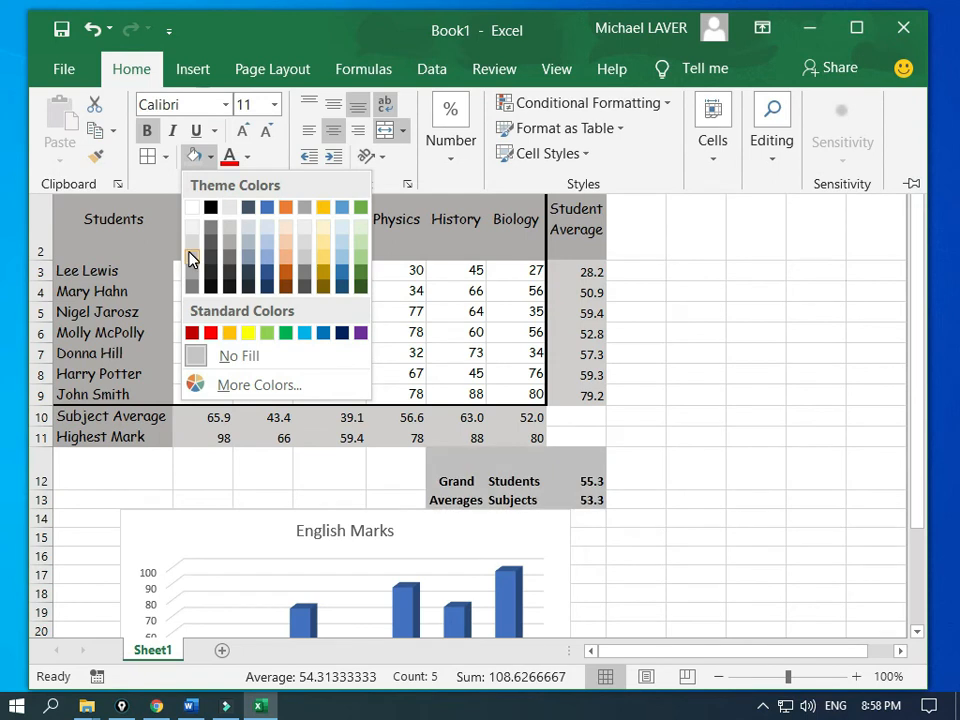
pyautogui.click(148, 159)
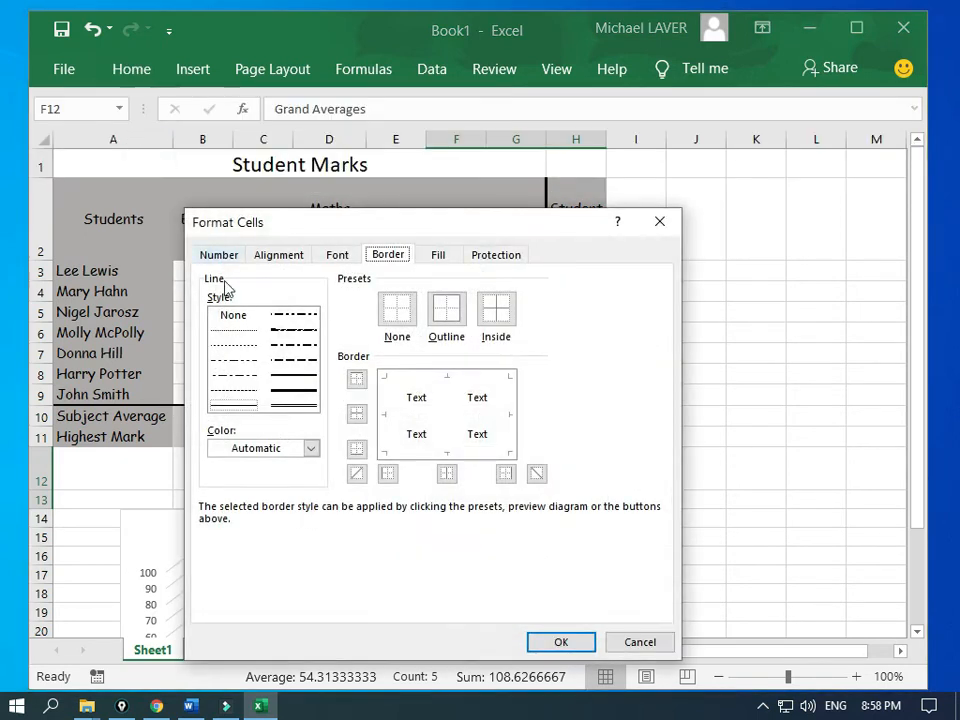
pyautogui.click(497, 311)
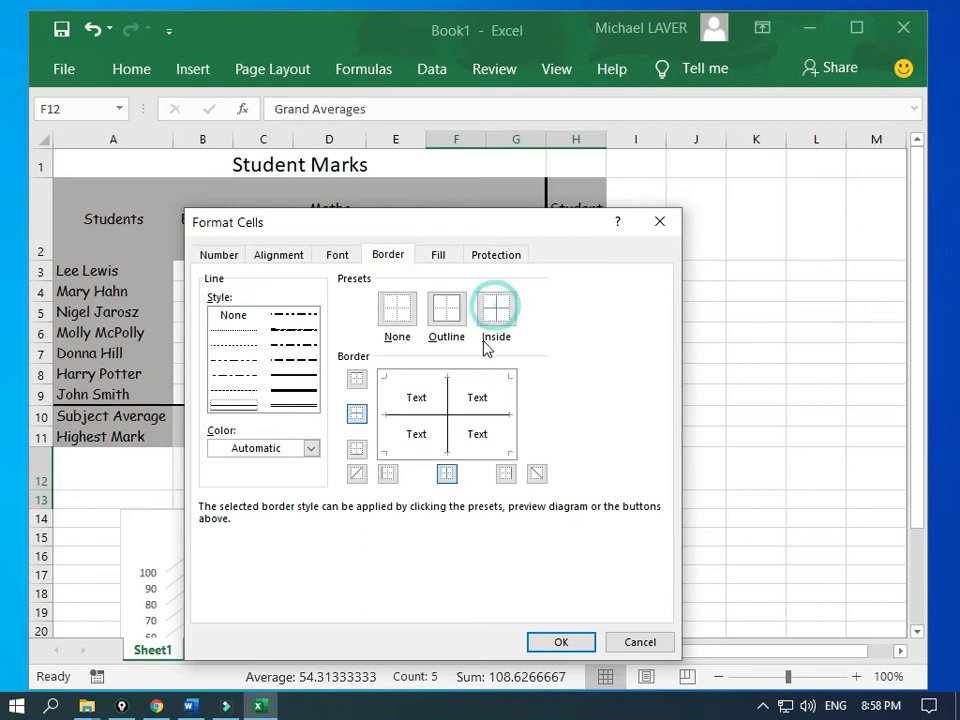
pyautogui.click(640, 643)
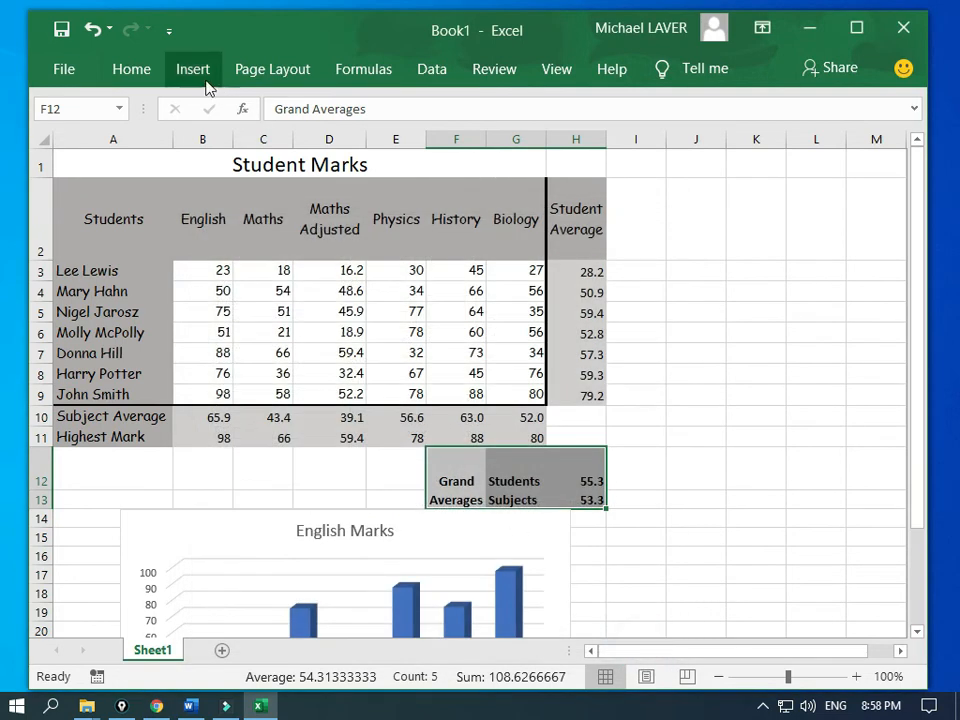
pyautogui.click(134, 71)
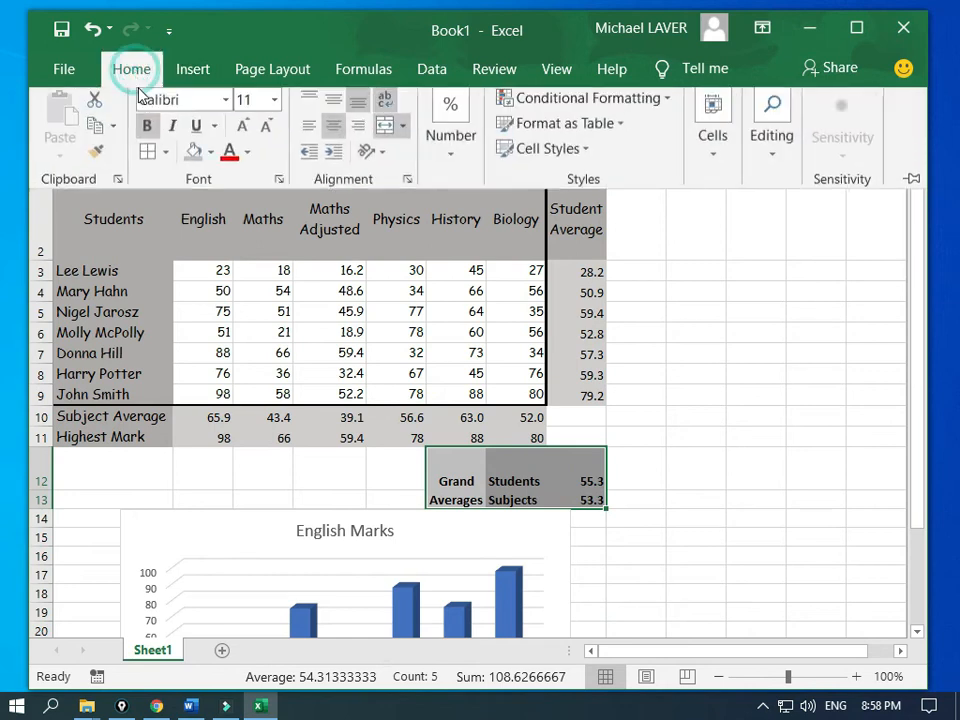
# Step: Give F12:H13 borders on every cell plus a thick outside border
pyautogui.click(166, 158)
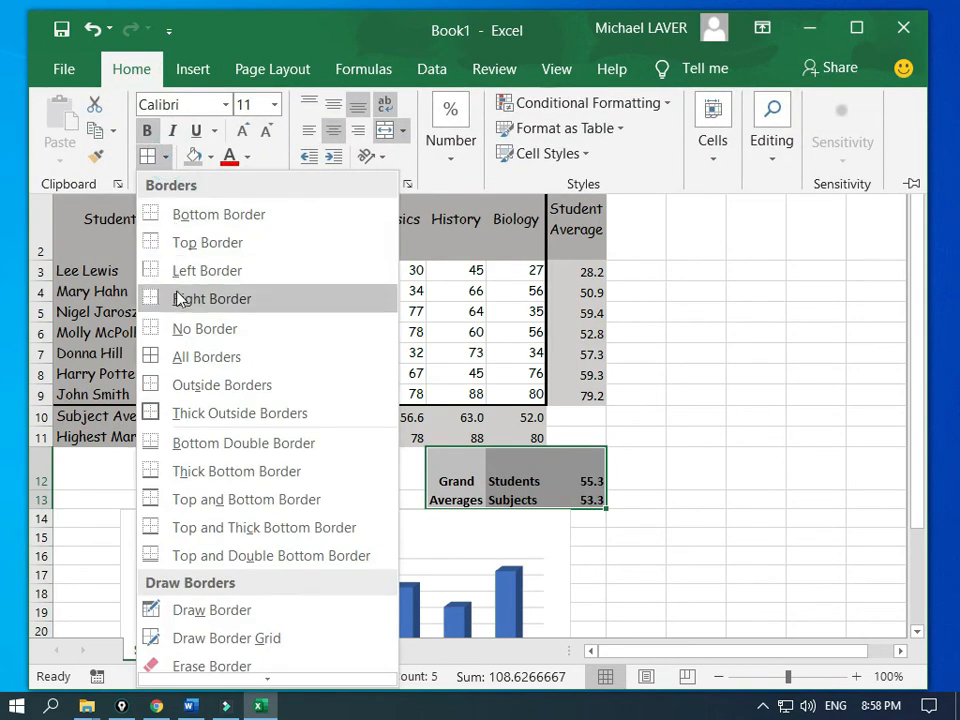
pyautogui.click(151, 357)
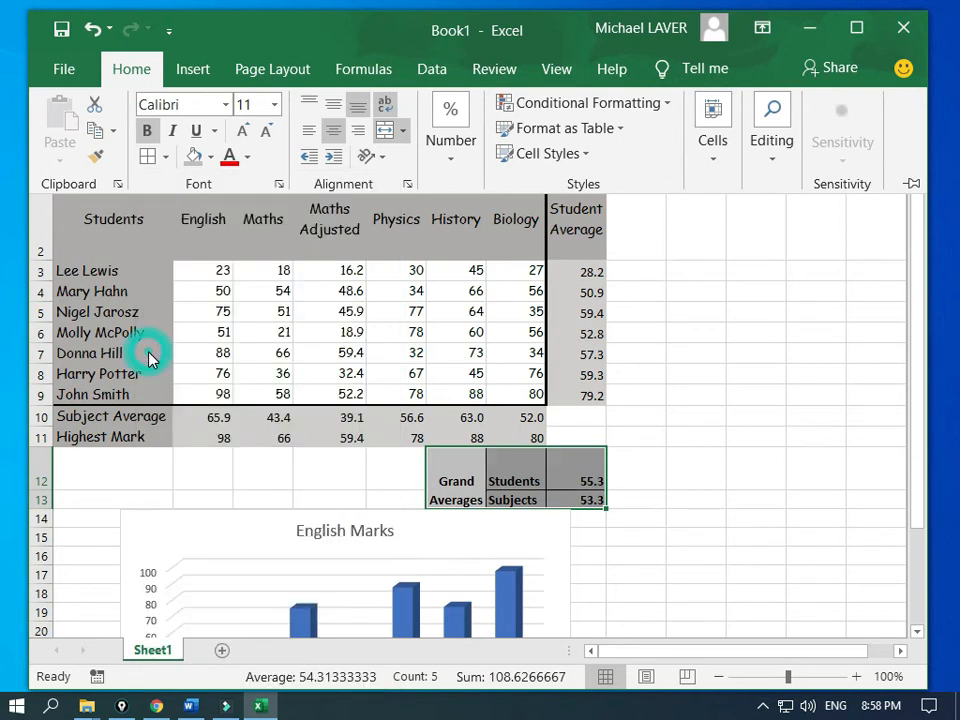
pyautogui.click(167, 160)
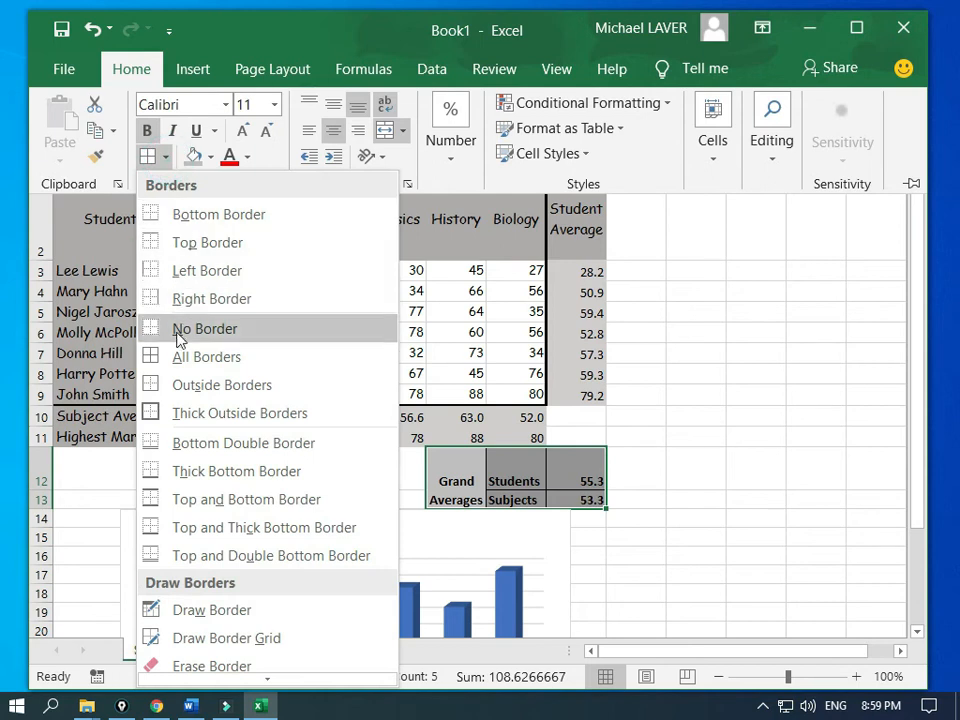
pyautogui.click(155, 414)
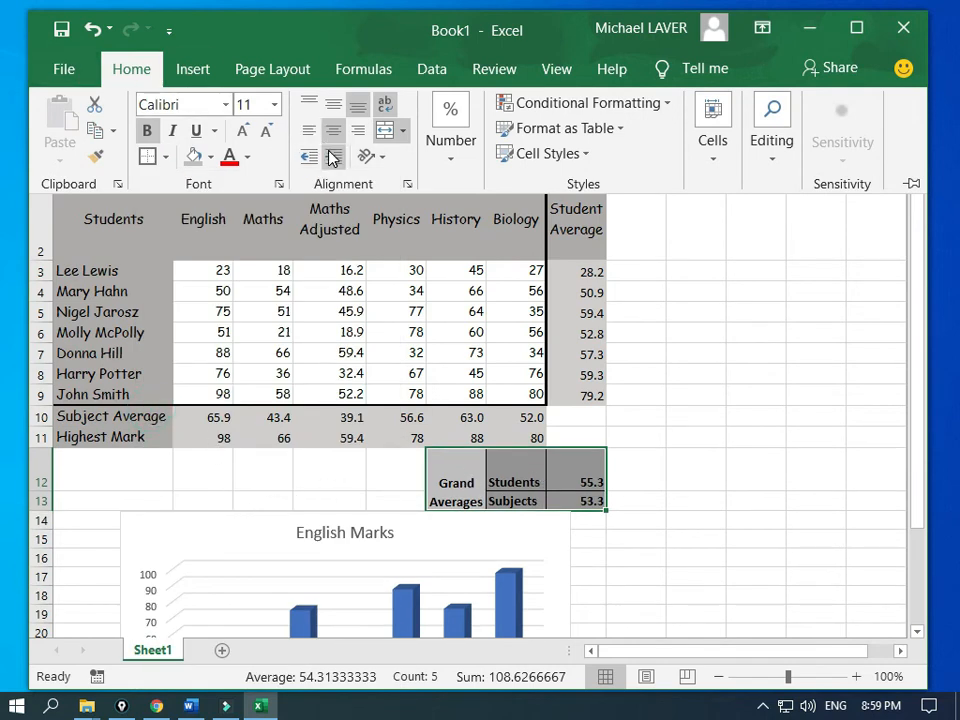
# Step: Middle-align the Grand Averages labels and turn off their horizontal centring
pyautogui.click(334, 108)
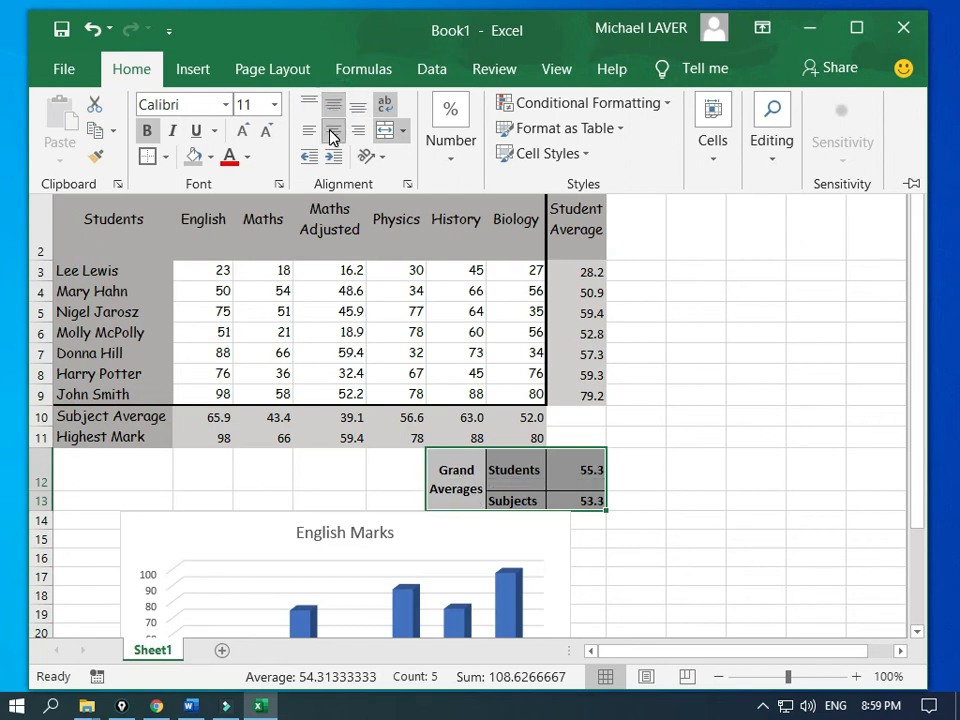
pyautogui.click(333, 135)
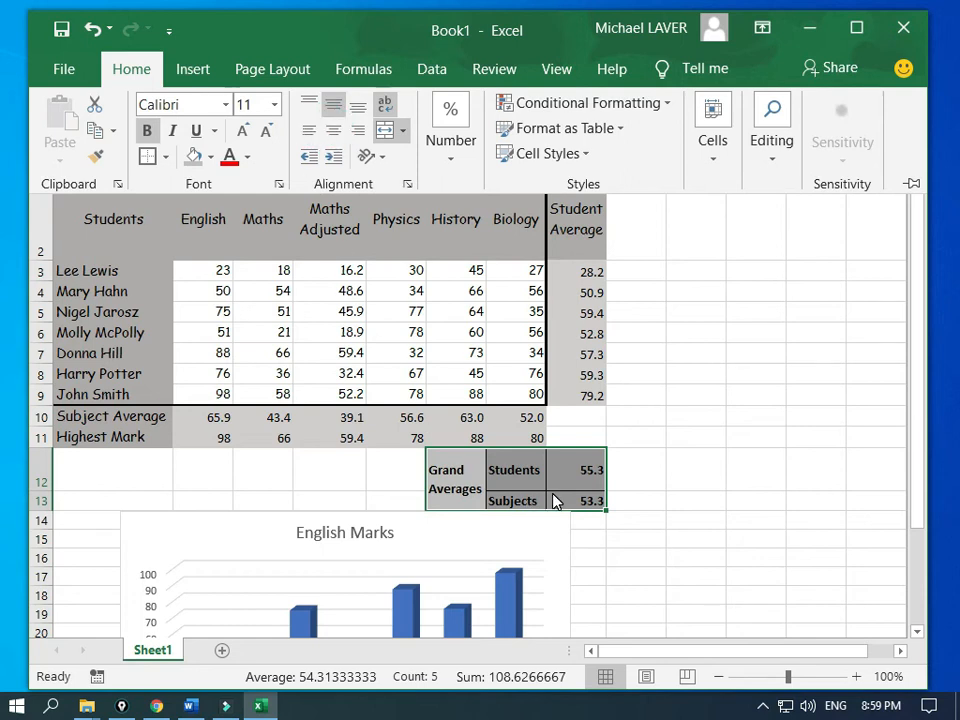
pyautogui.click(297, 475)
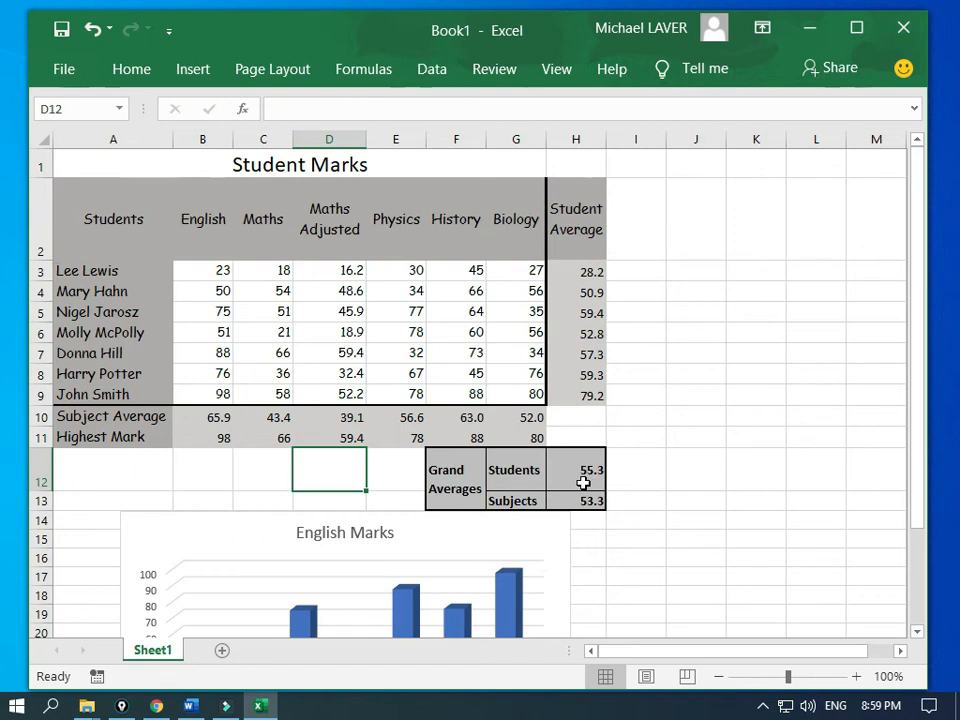
pyautogui.click(1, 238)
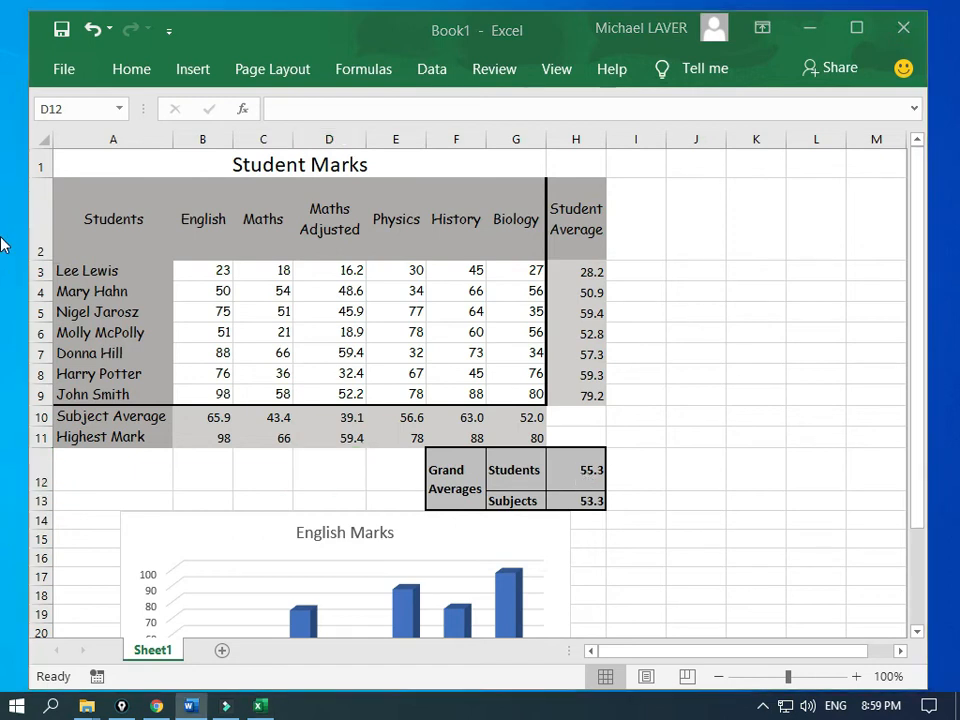
# Step: Delete the word 'again' from step 12 of the Word instructions and save them
pyautogui.moveTo(1, 238); pyautogui.dragTo(322, 48)
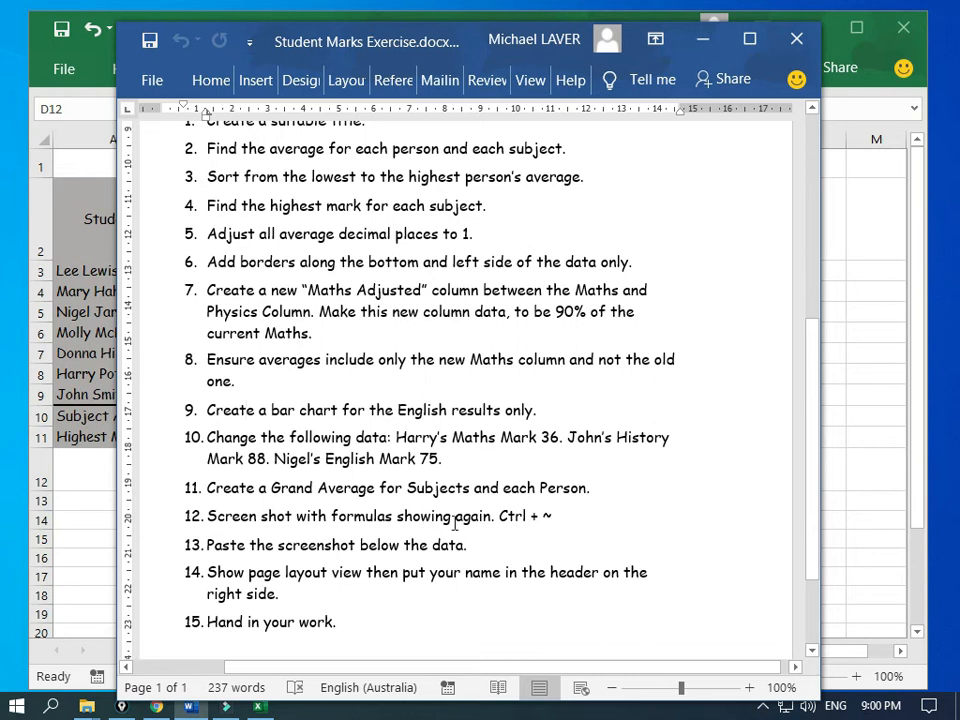
pyautogui.moveTo(452, 517); pyautogui.dragTo(484, 516)
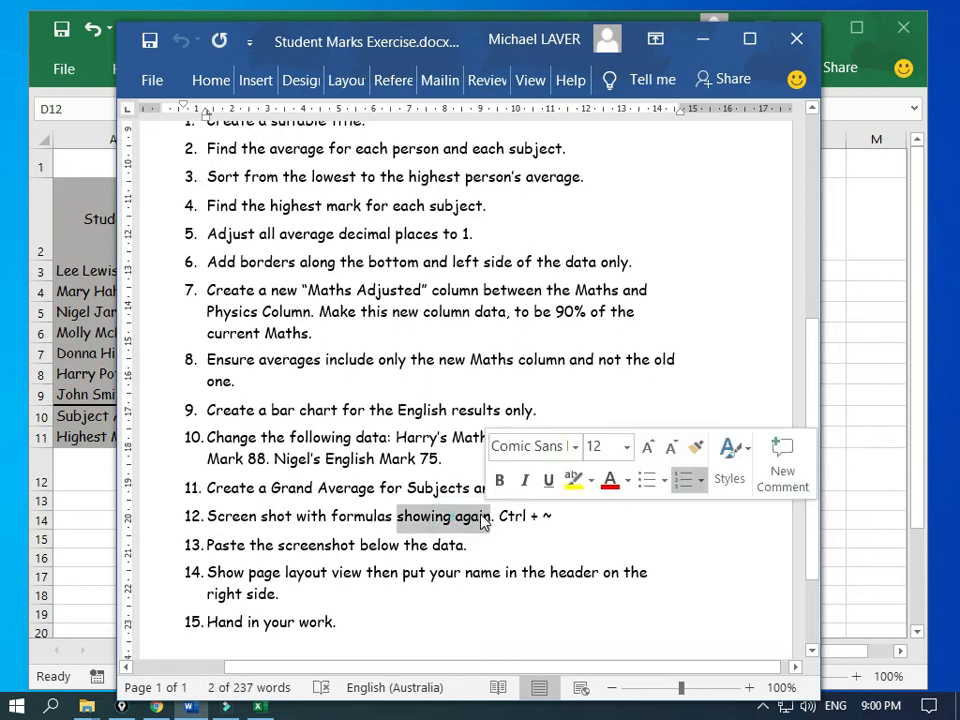
pyautogui.doubleClick(472, 517)
pyautogui.press('Delete')
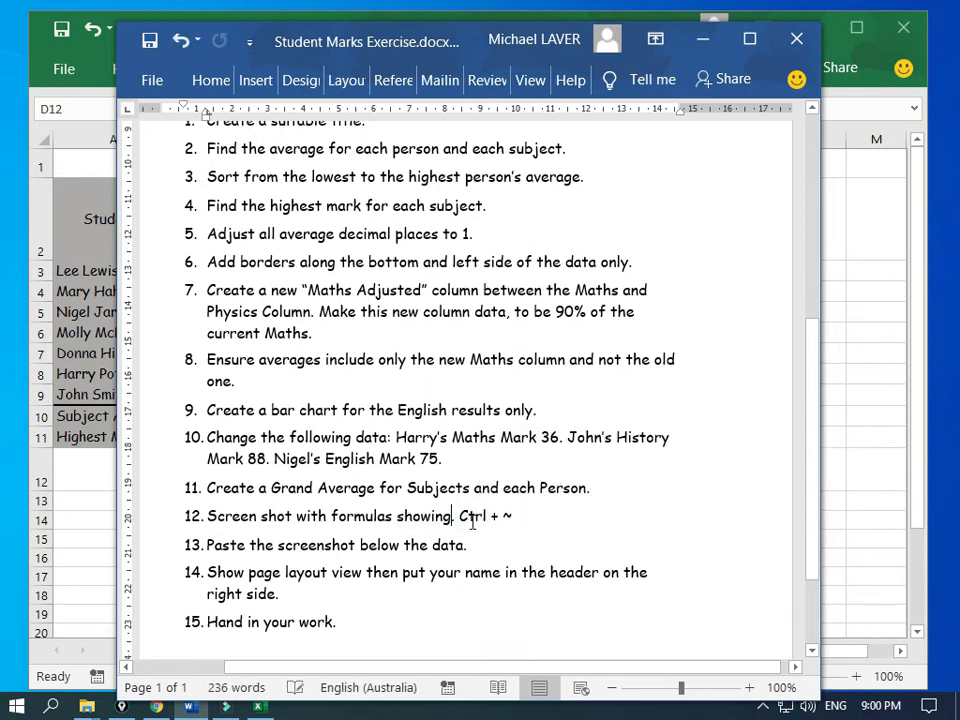
pyautogui.click(149, 40)
pyautogui.moveTo(460, 516); pyautogui.dragTo(518, 516)
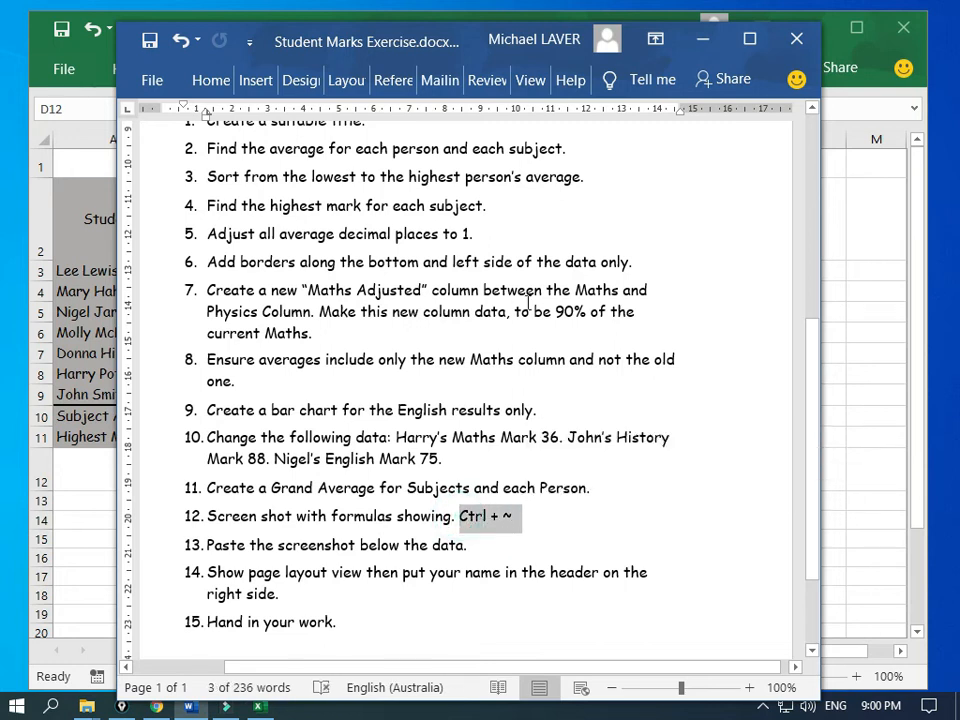
pyautogui.click(701, 41)
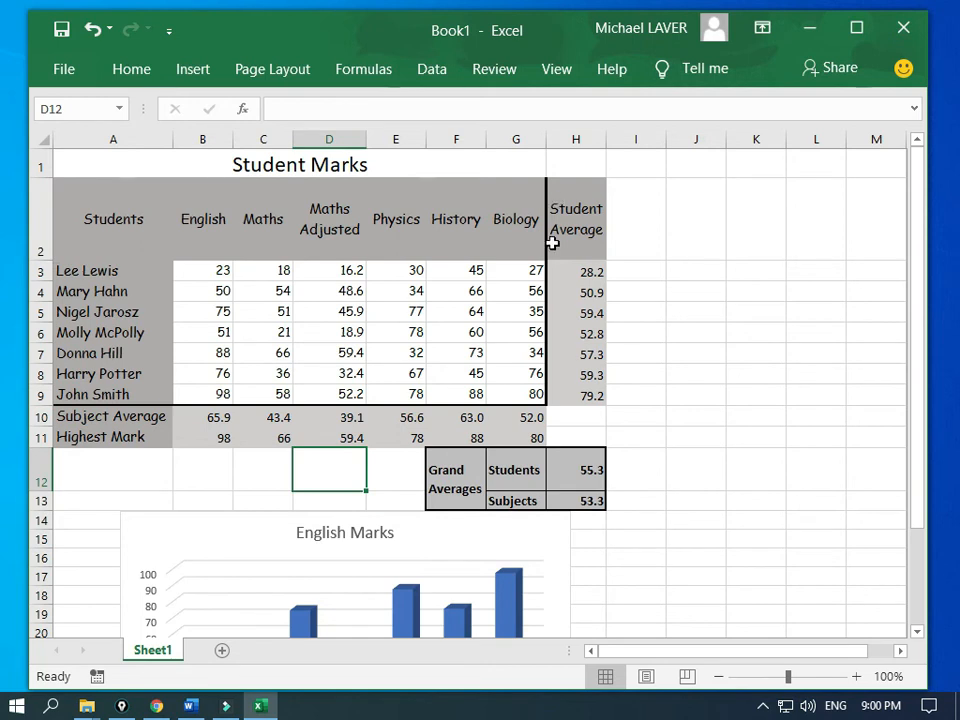
# Step: Show formulas instead of results and zoom out until the table and chart fit
pyautogui.click(677, 297)
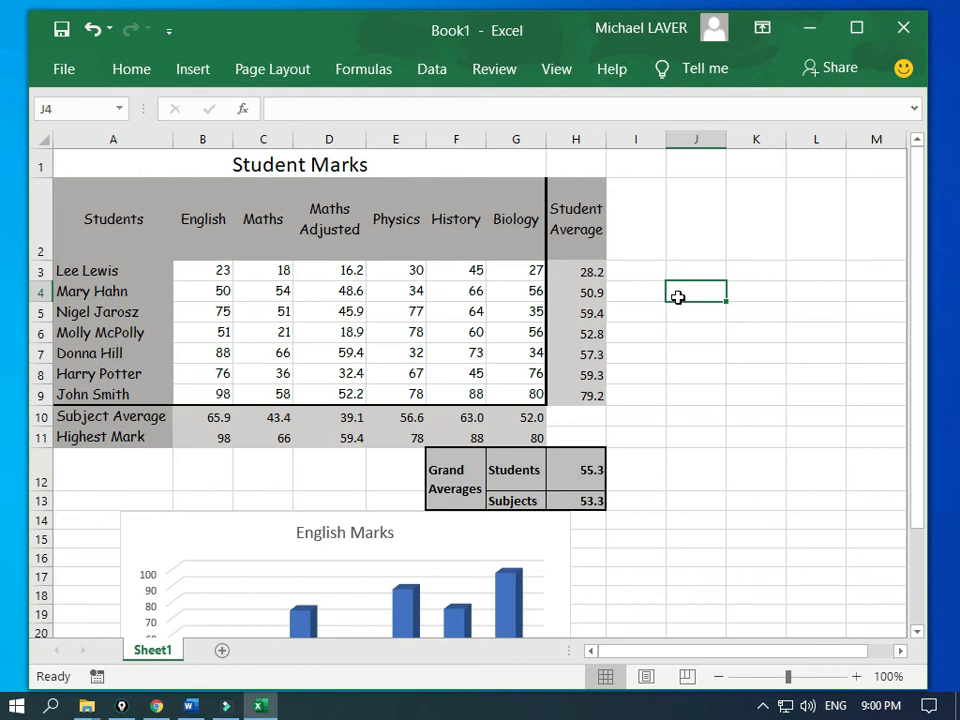
pyautogui.hotkey('ctrl', '`')
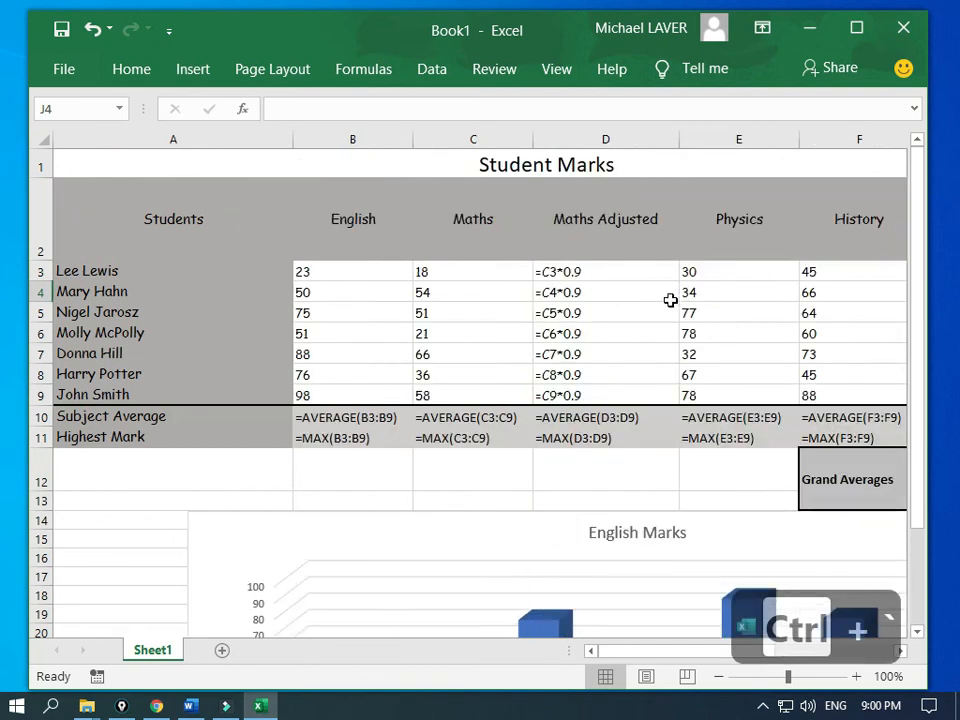
pyautogui.moveTo(649, 652)
pyautogui.mouseDown()
pyautogui.moveTo(713, 662)
pyautogui.moveTo(654, 660)
pyautogui.moveTo(665, 662)
pyautogui.mouseUp()
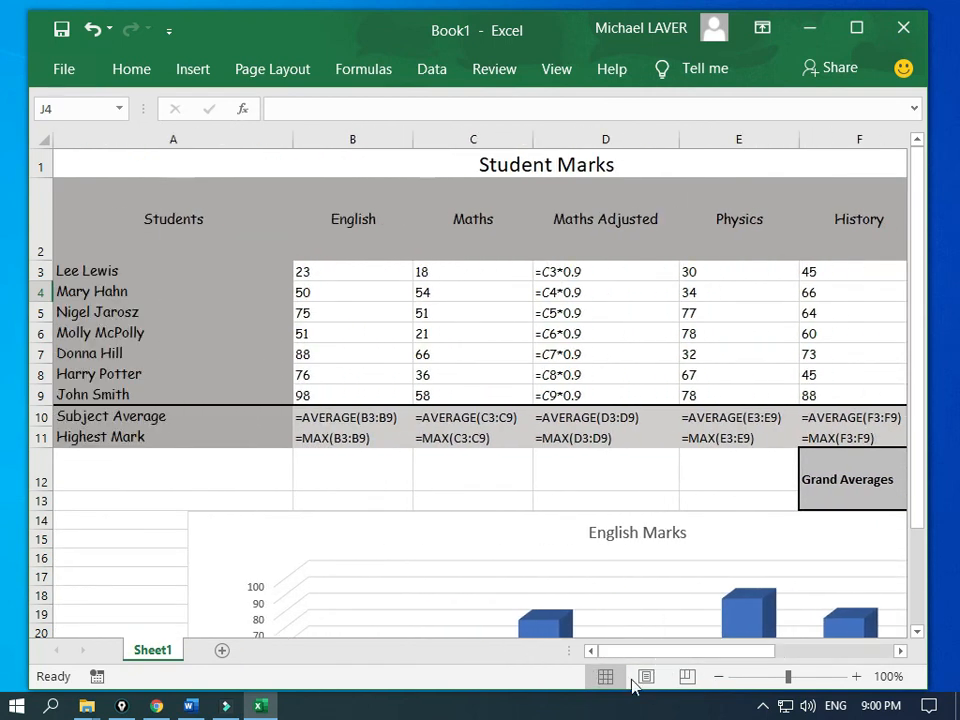
pyautogui.click(718, 680)
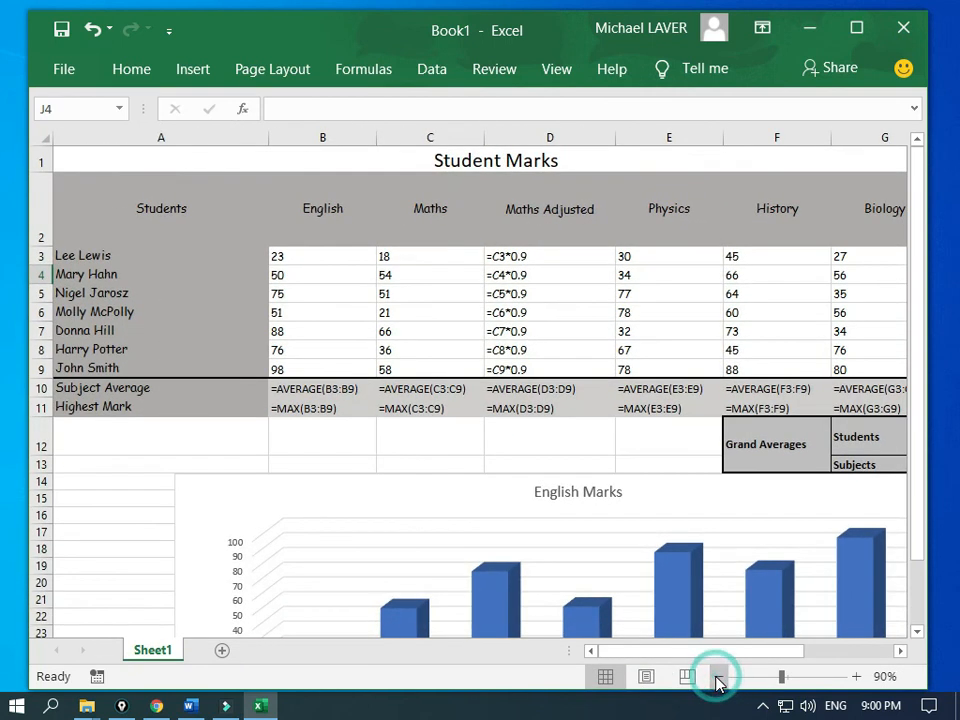
pyautogui.click(718, 680)
pyautogui.click(718, 680)
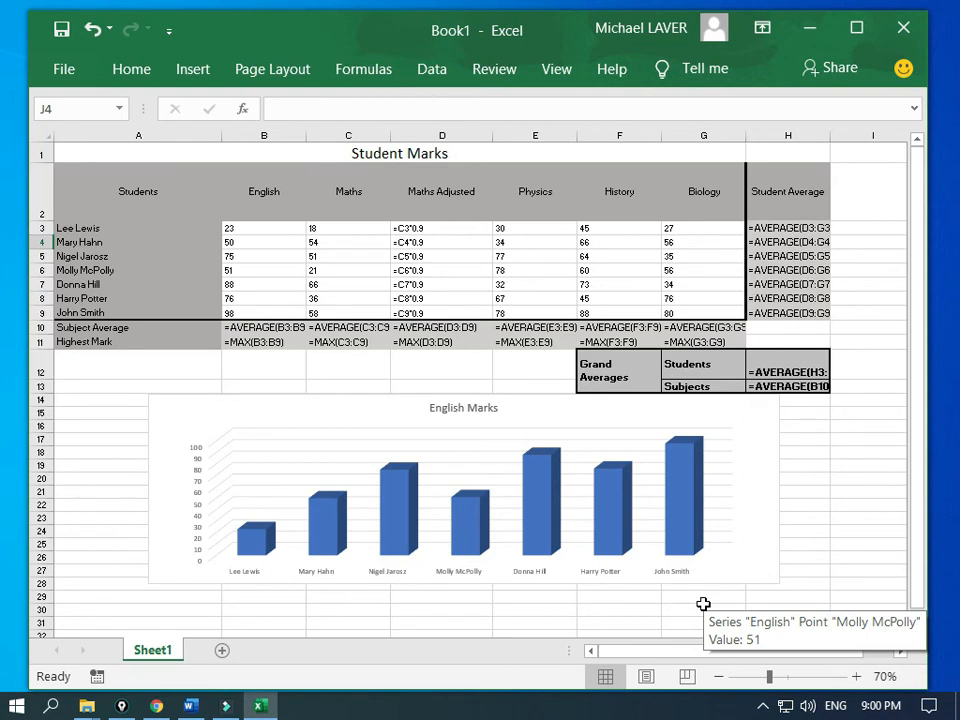
# Step: Capture a screenshot of the Excel window with Alt+PrintScreen
pyautogui.press('alt+Print')
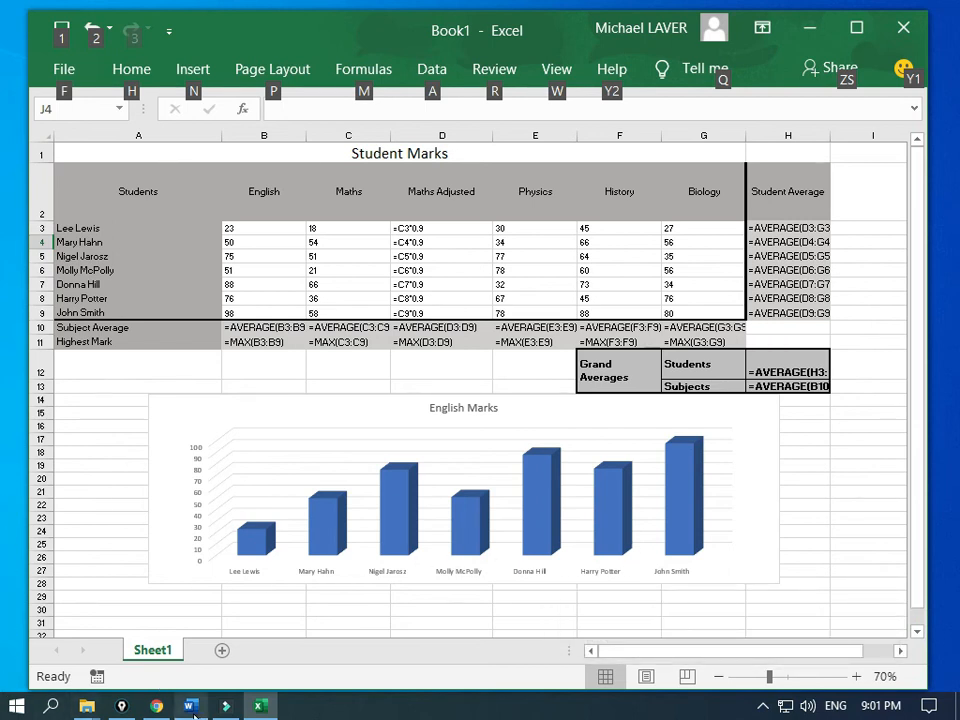
pyautogui.hotkey('alt', 'Tab')
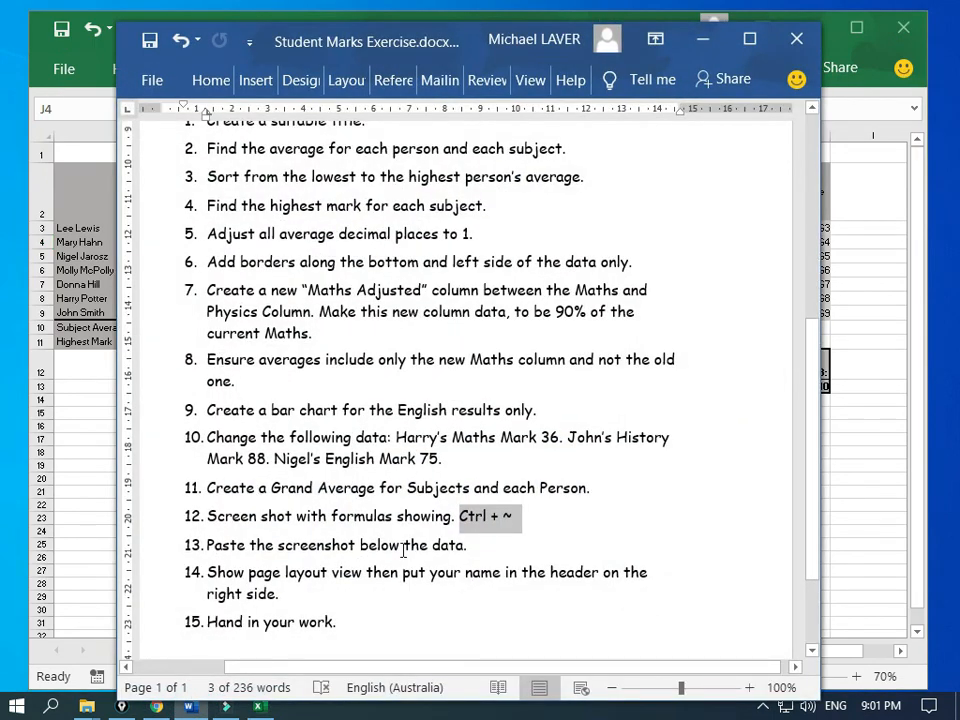
pyautogui.hotkey('alt', 'Tab')
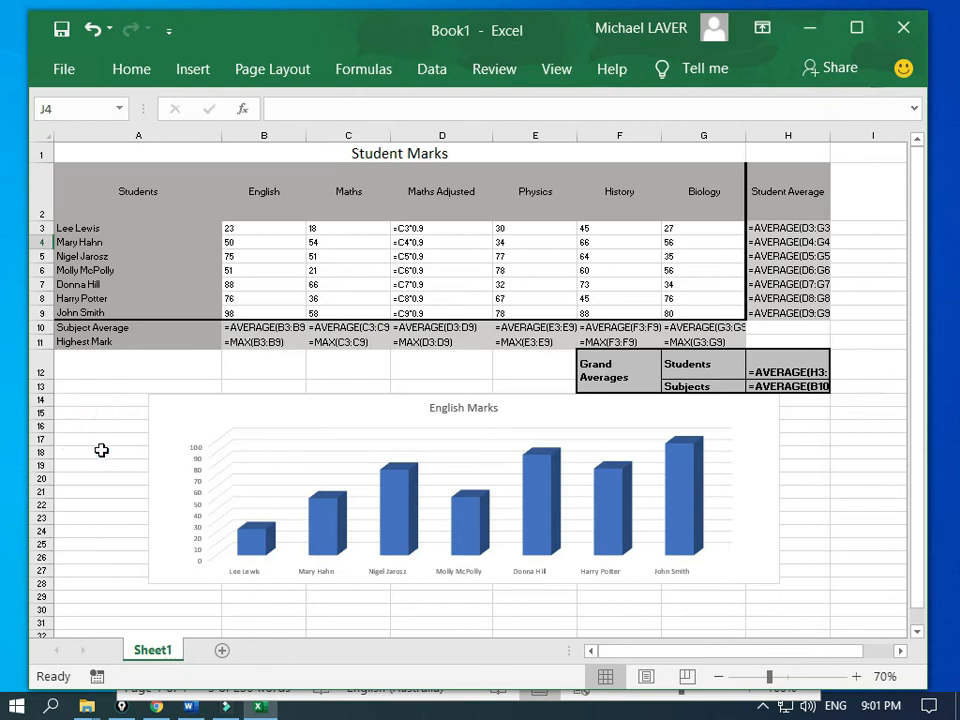
# Step: Paste the formula-view screenshot at A30 below the chart and shift it slightly right
pyautogui.scroll(-2, 101, 450)
pyautogui.scroll(-4, 101, 450)
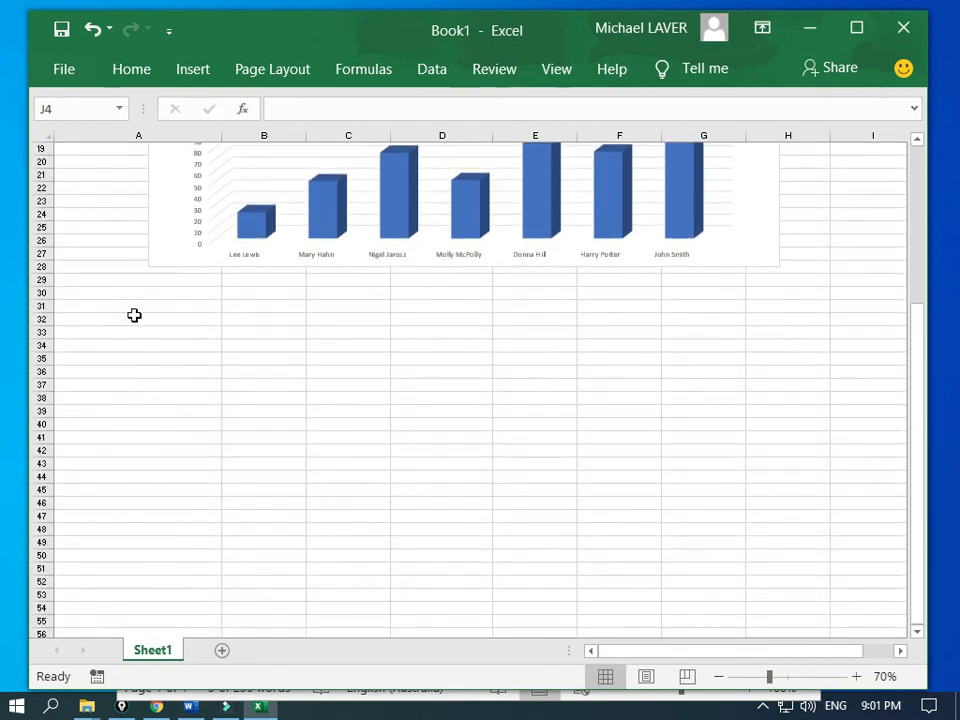
pyautogui.click(128, 298)
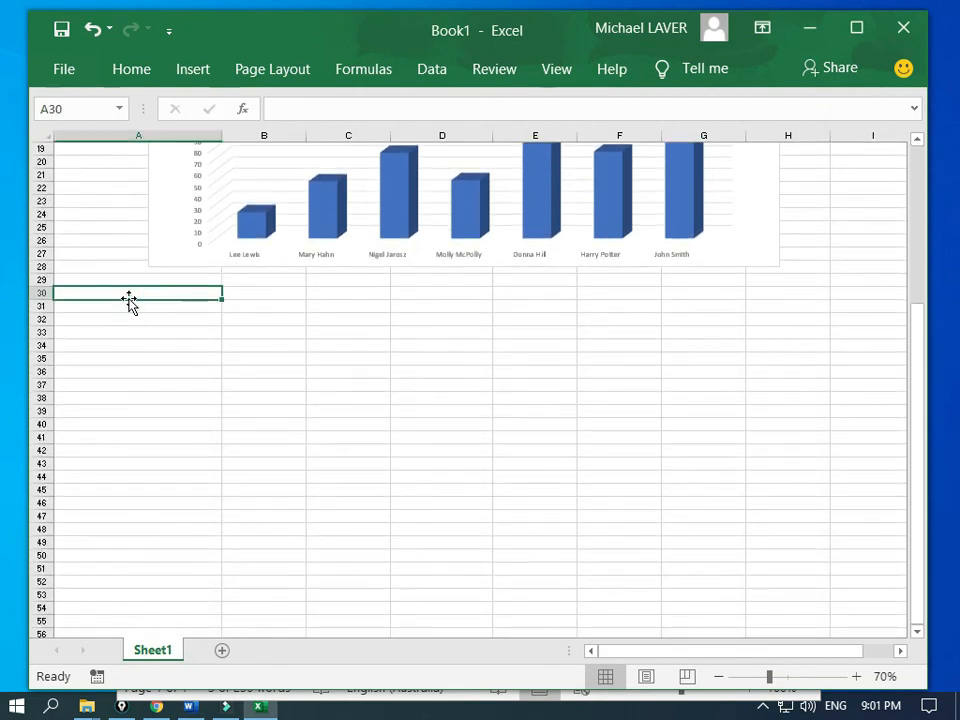
pyautogui.hotkey('ctrl', 'v')
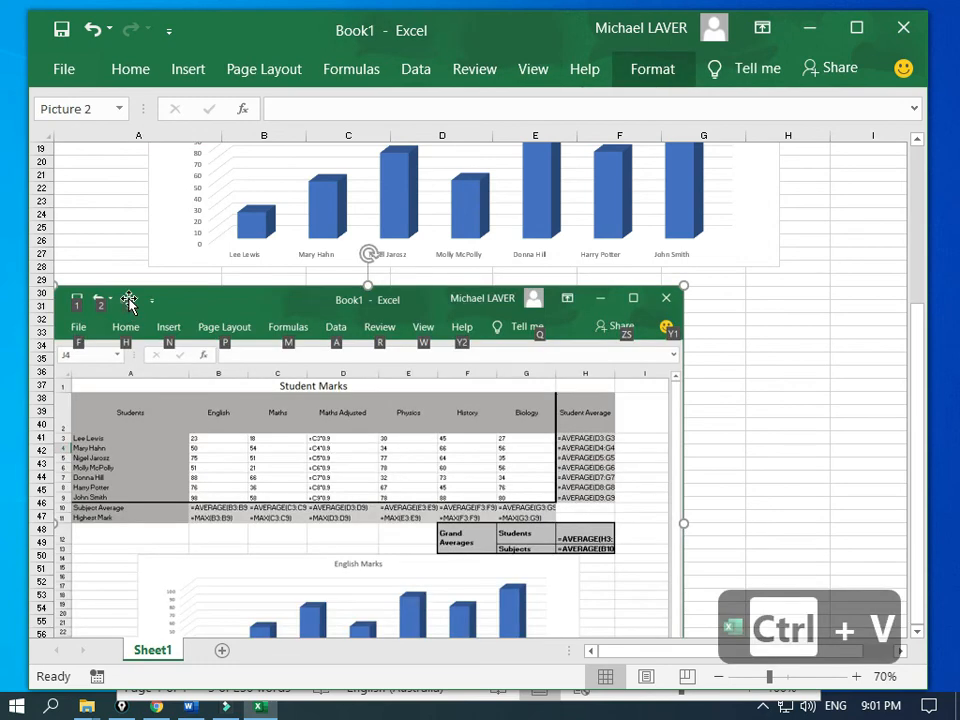
pyautogui.moveTo(186, 305); pyautogui.dragTo(267, 304)
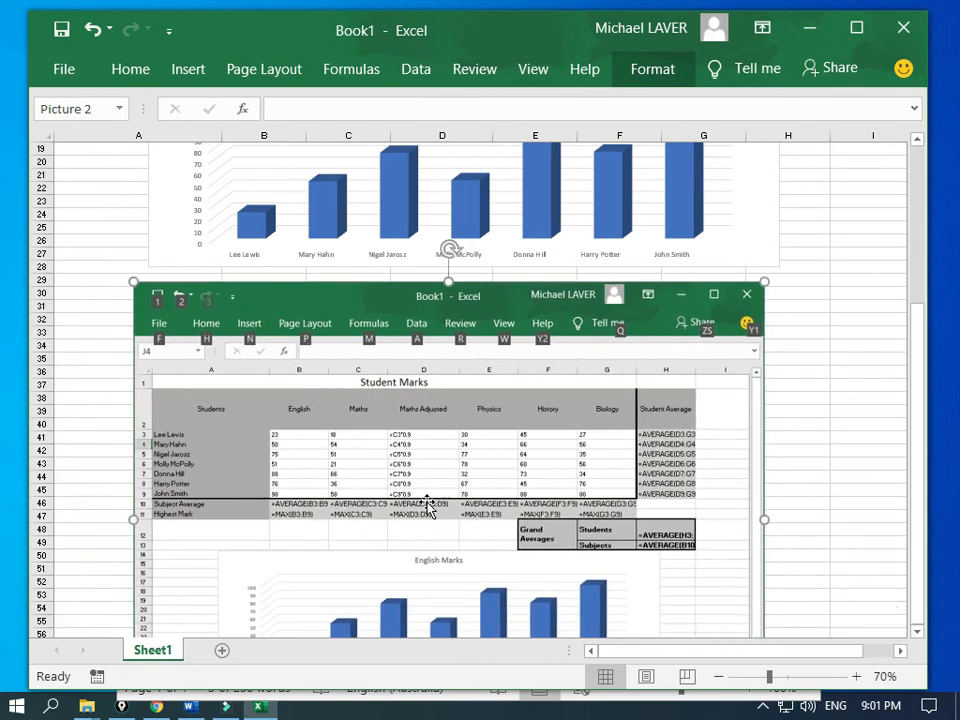
pyautogui.scroll(-2, 460, 562)
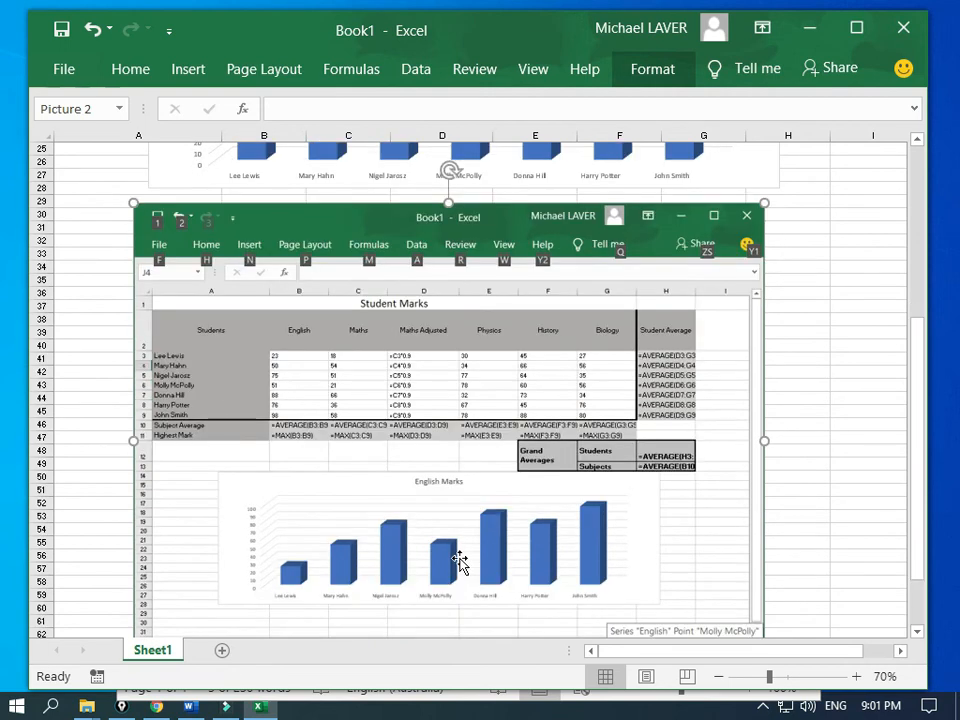
pyautogui.scroll(1, 460, 562)
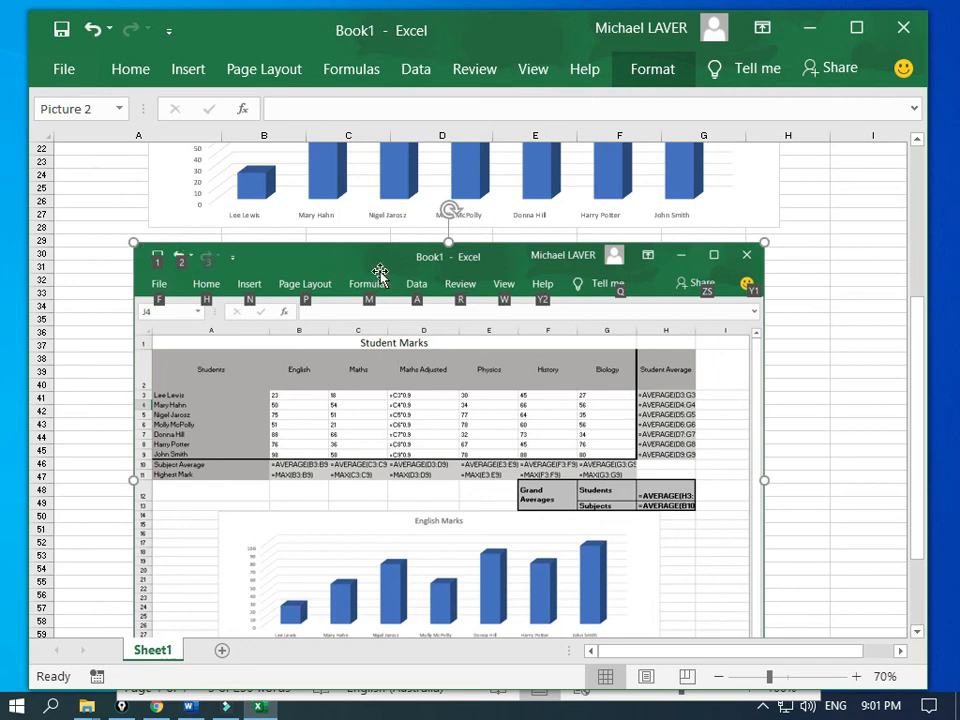
# Step: Crop the pasted screenshot to the Student Marks formula table, trimming off the window frame above and the chart below
pyautogui.click(647, 72)
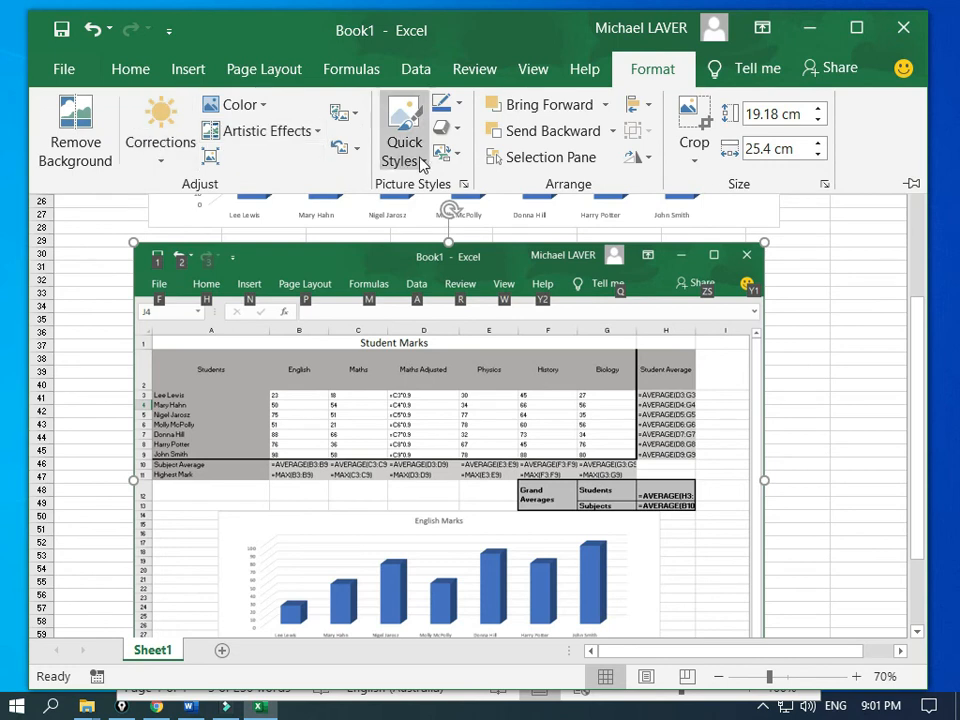
pyautogui.click(700, 124)
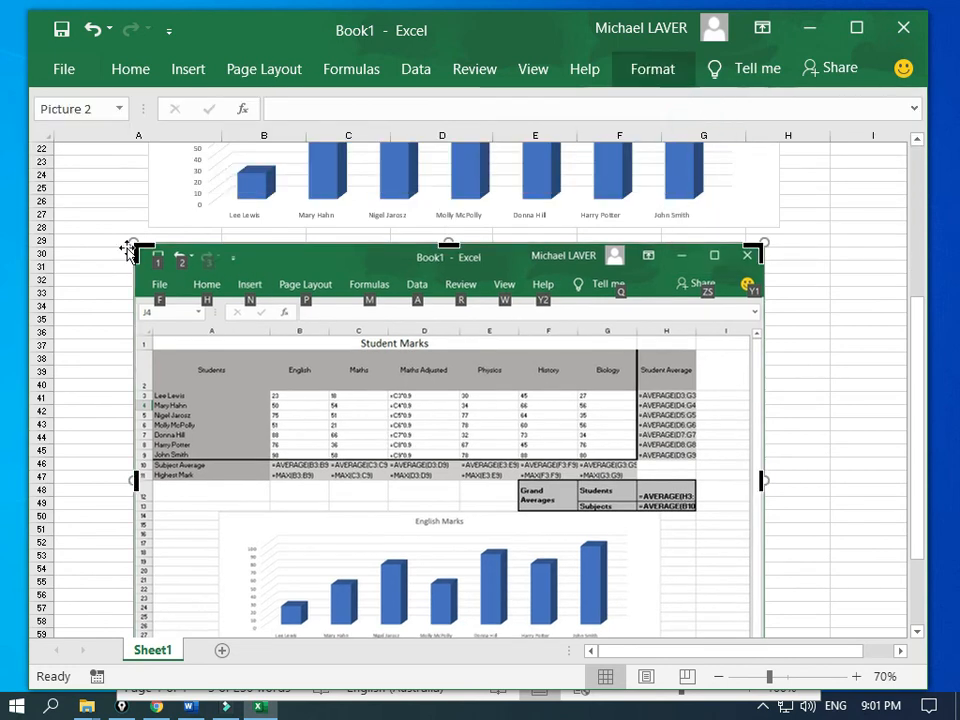
pyautogui.moveTo(130, 249); pyautogui.dragTo(149, 338)
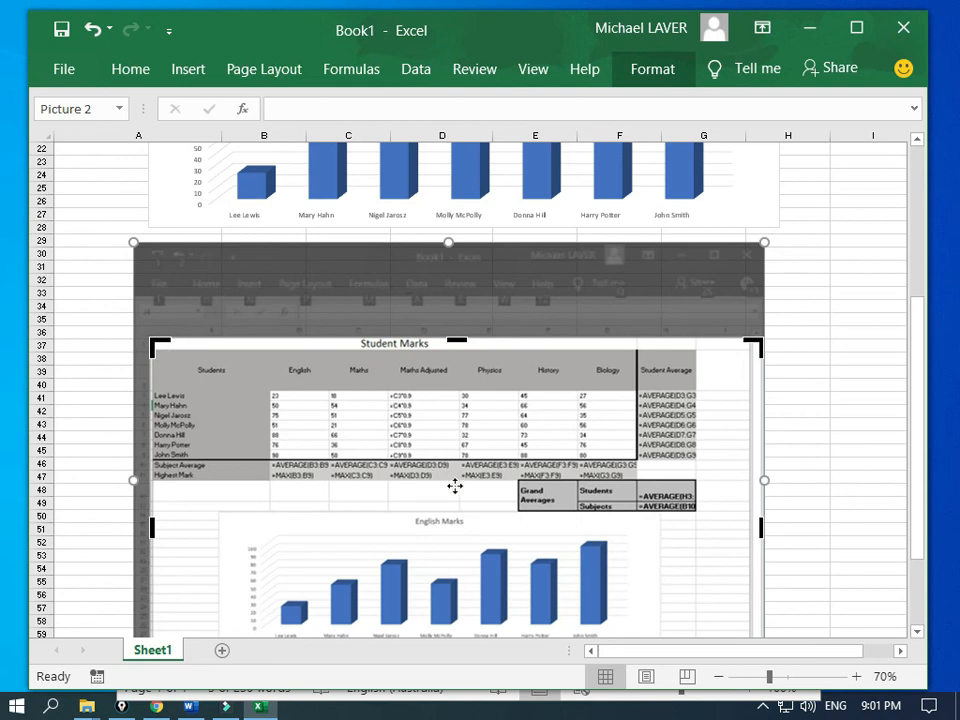
pyautogui.scroll(-4, 517, 479)
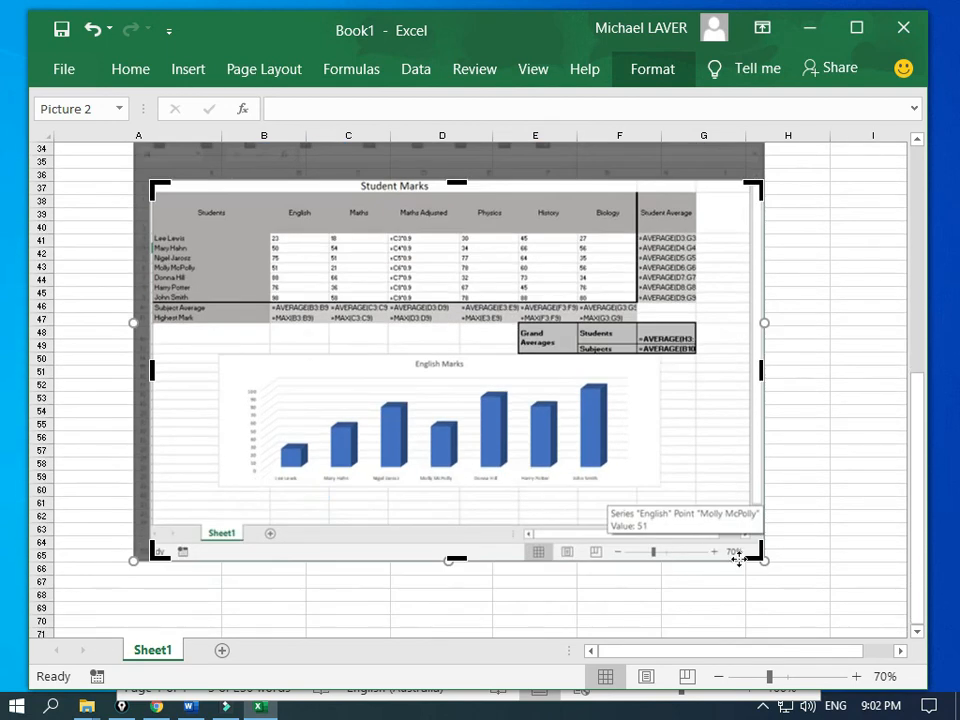
pyautogui.moveTo(759, 559); pyautogui.dragTo(697, 323)
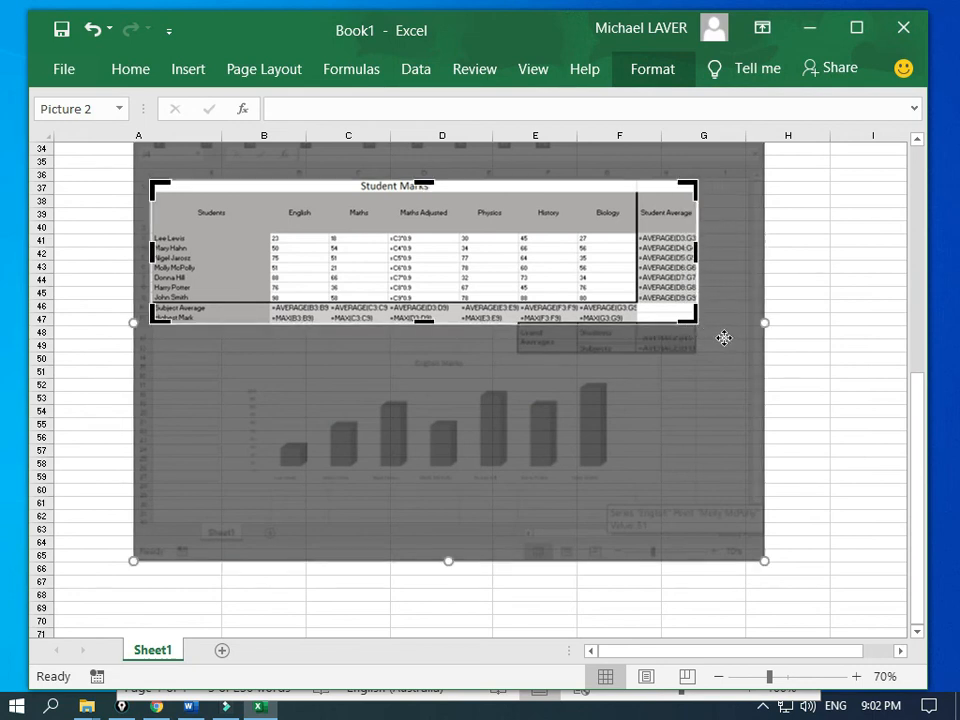
pyautogui.scroll(4, 620, 303)
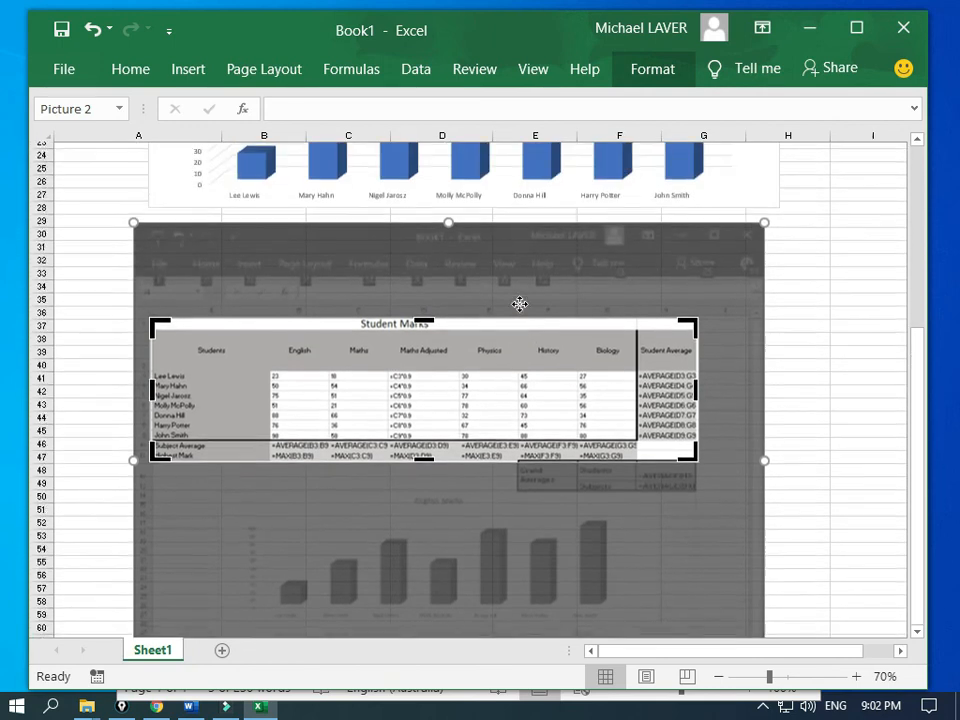
pyautogui.click(97, 280)
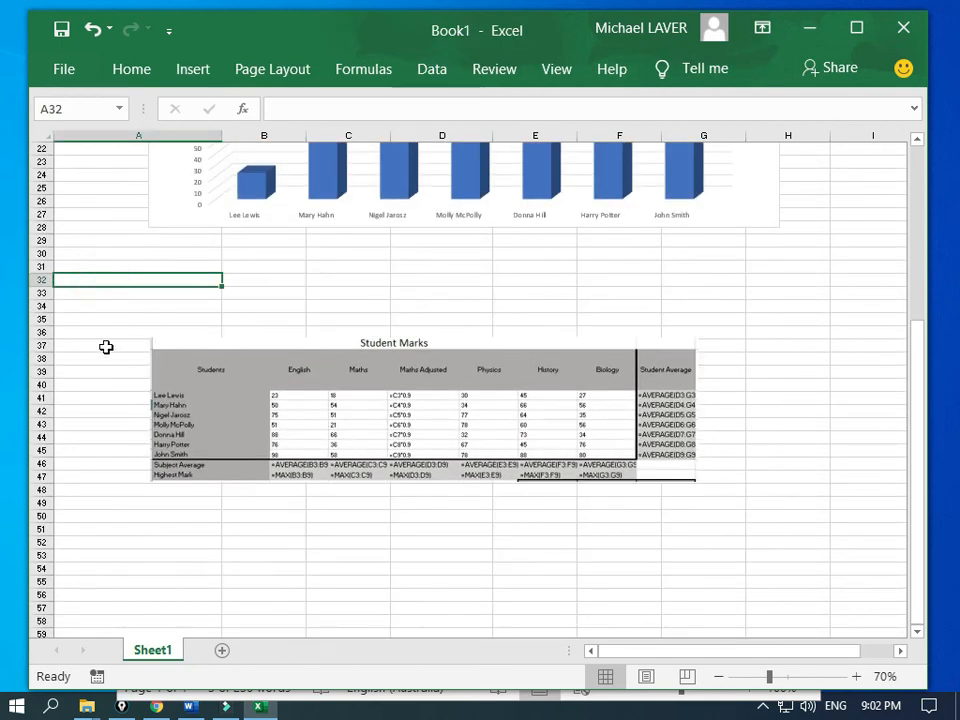
# Step: Move the cropped table picture directly under the English Marks chart, lined up with its left edge
pyautogui.click(276, 372)
pyautogui.moveTo(276, 372); pyautogui.dragTo(245, 314)
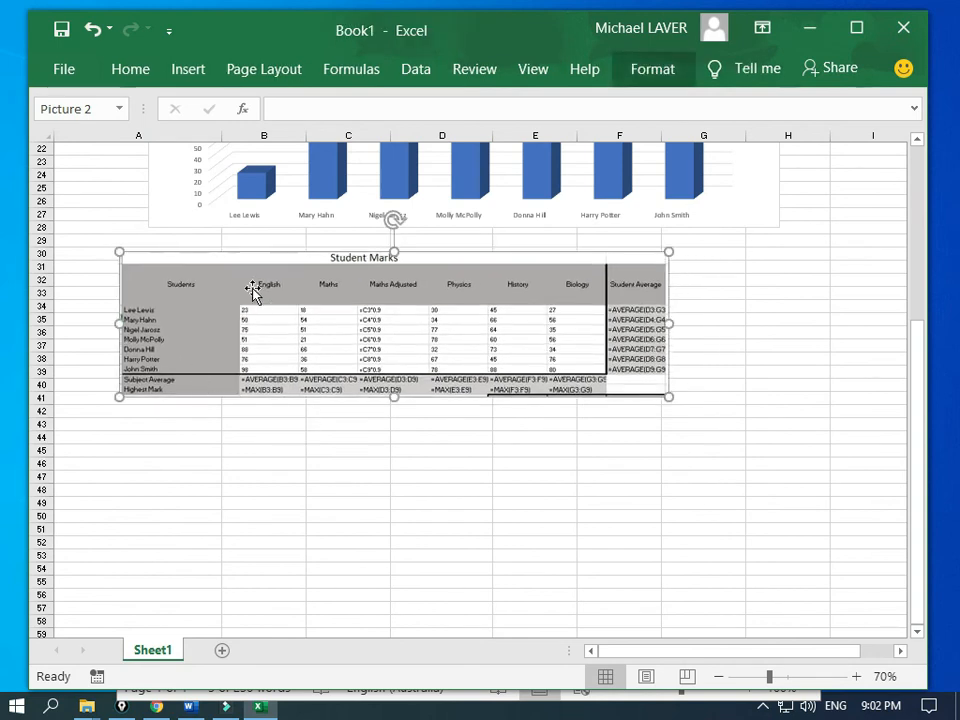
pyautogui.moveTo(203, 268); pyautogui.dragTo(235, 275)
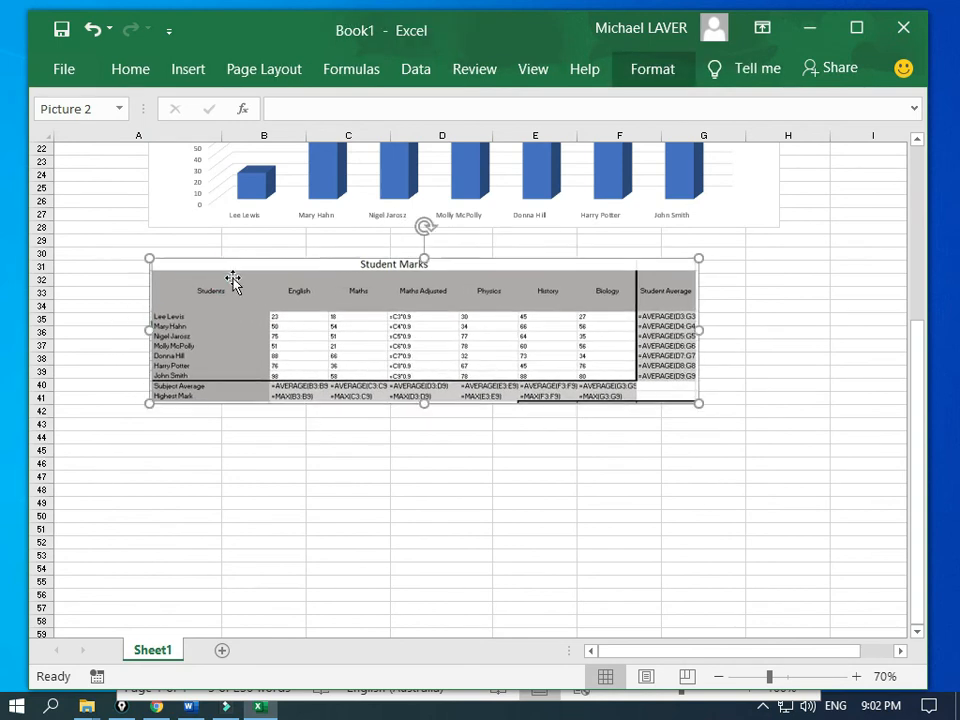
pyautogui.click(214, 448)
pyautogui.scroll(3, 214, 448)
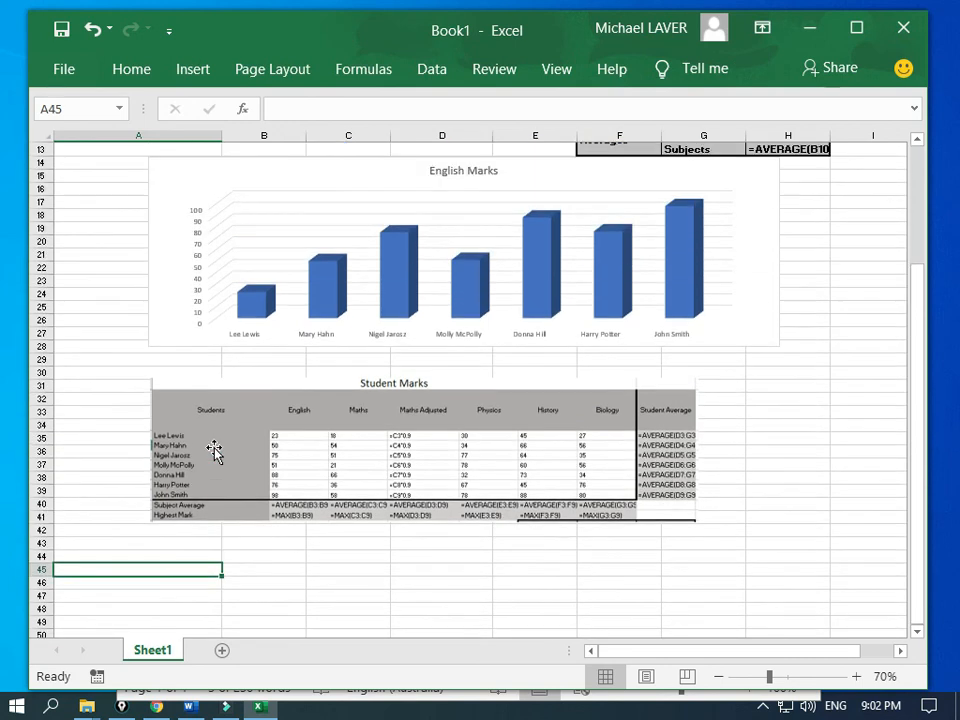
pyautogui.scroll(1, 214, 450)
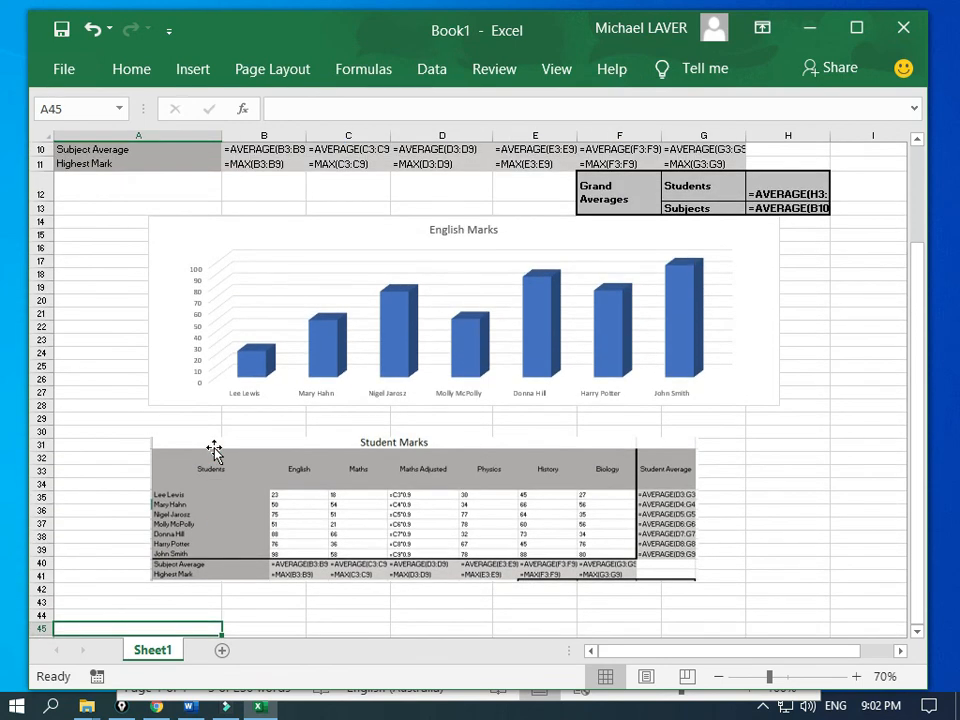
pyautogui.moveTo(204, 452)
pyautogui.mouseDown()
pyautogui.moveTo(212, 448)
pyautogui.moveTo(195, 439)
pyautogui.moveTo(215, 440)
pyautogui.moveTo(205, 438)
pyautogui.mouseUp()
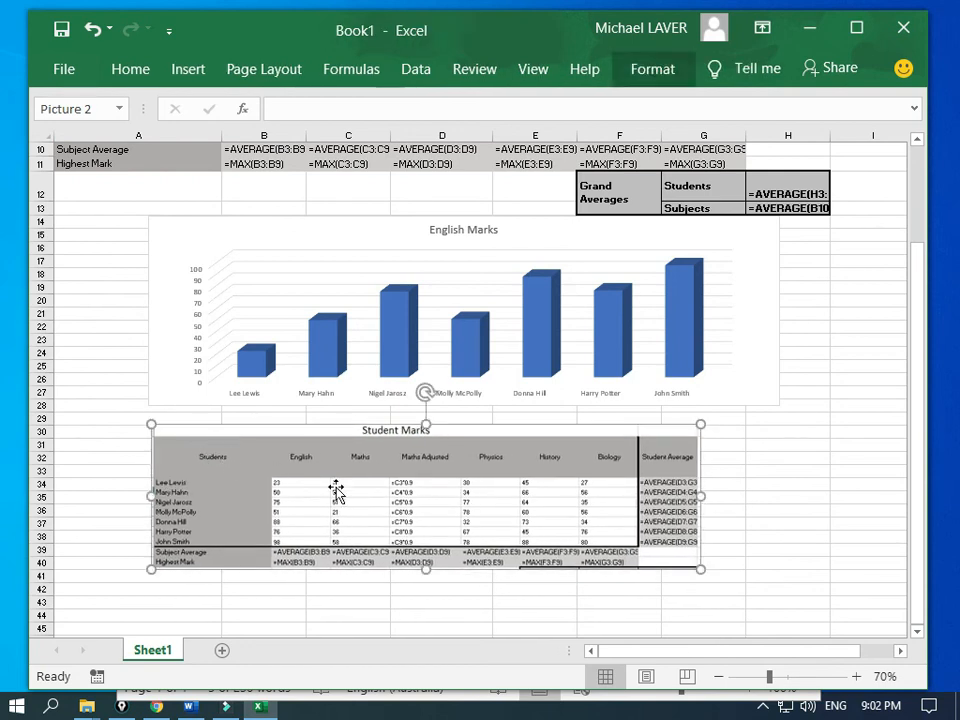
pyautogui.click(103, 447)
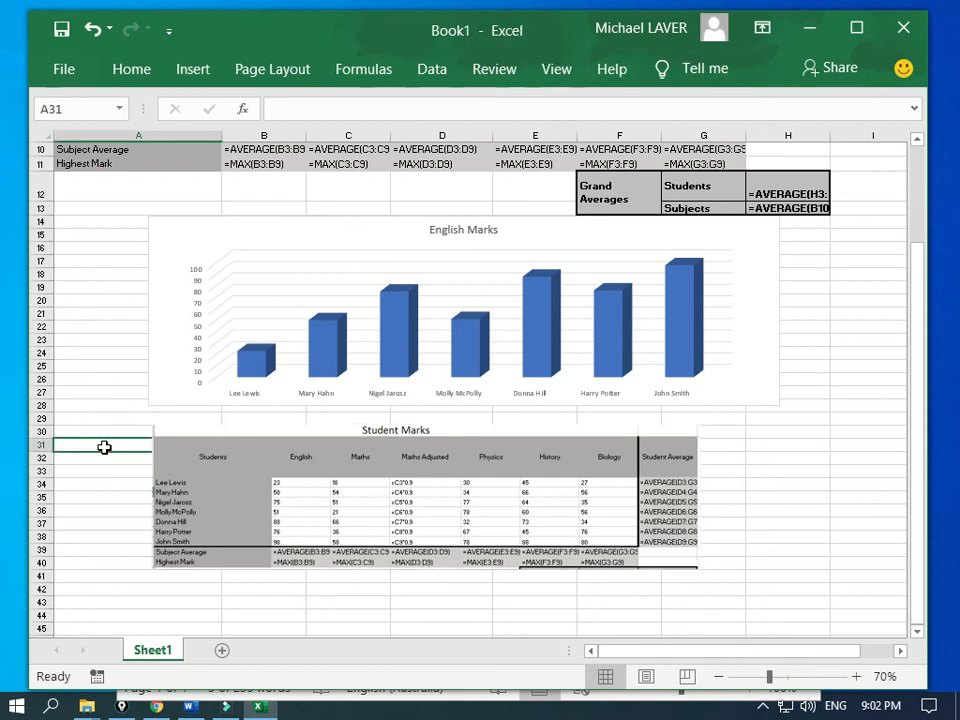
pyautogui.scroll(1, 104, 447)
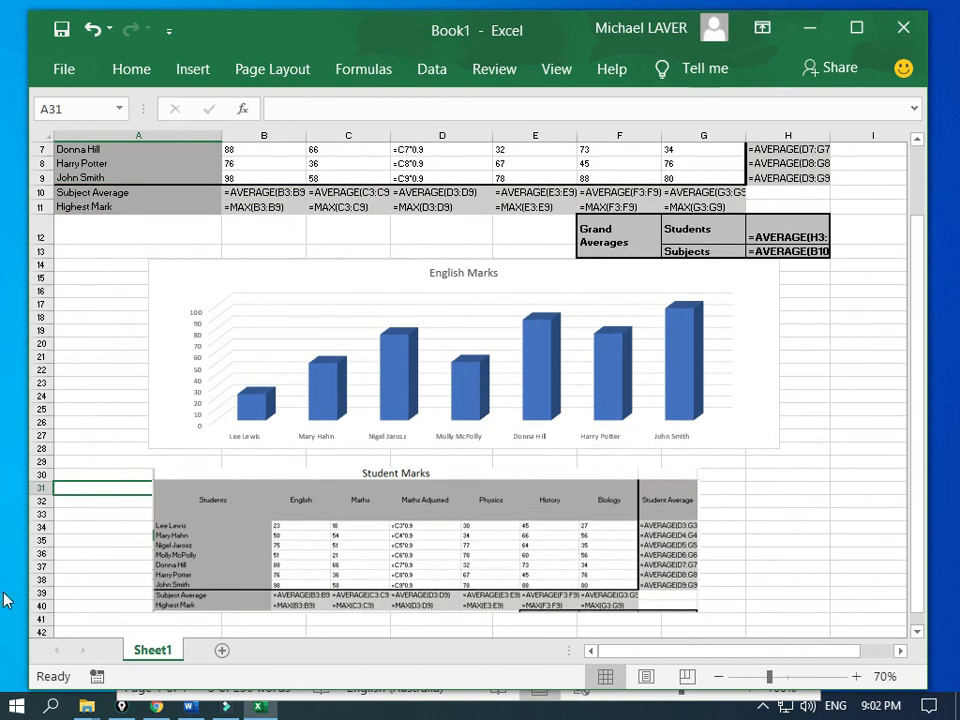
pyautogui.click(190, 706)
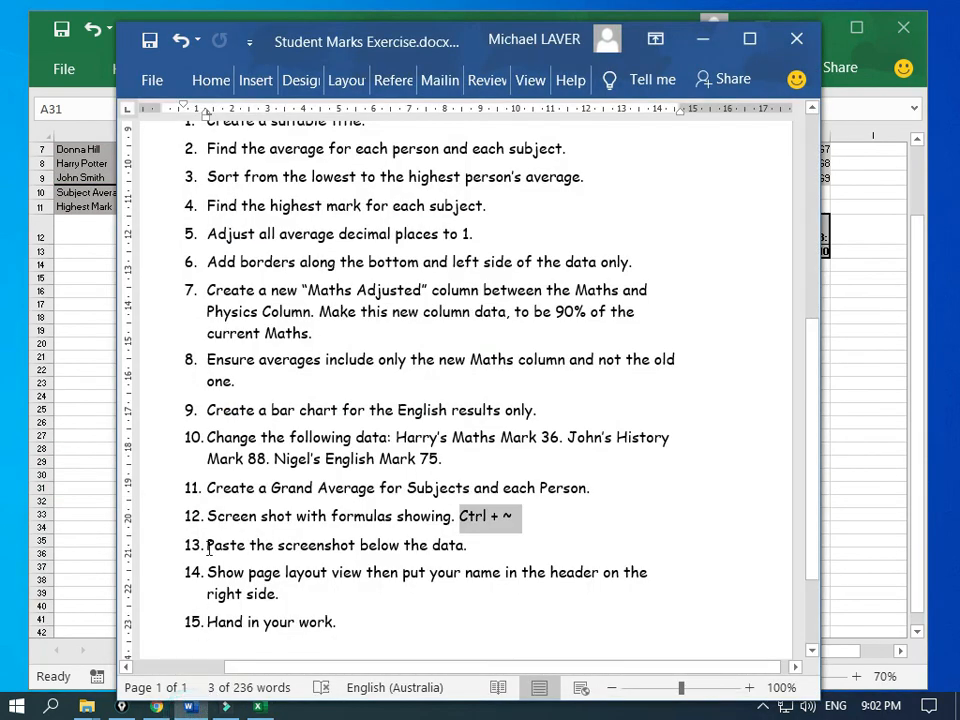
pyautogui.scroll(1, 310, 122)
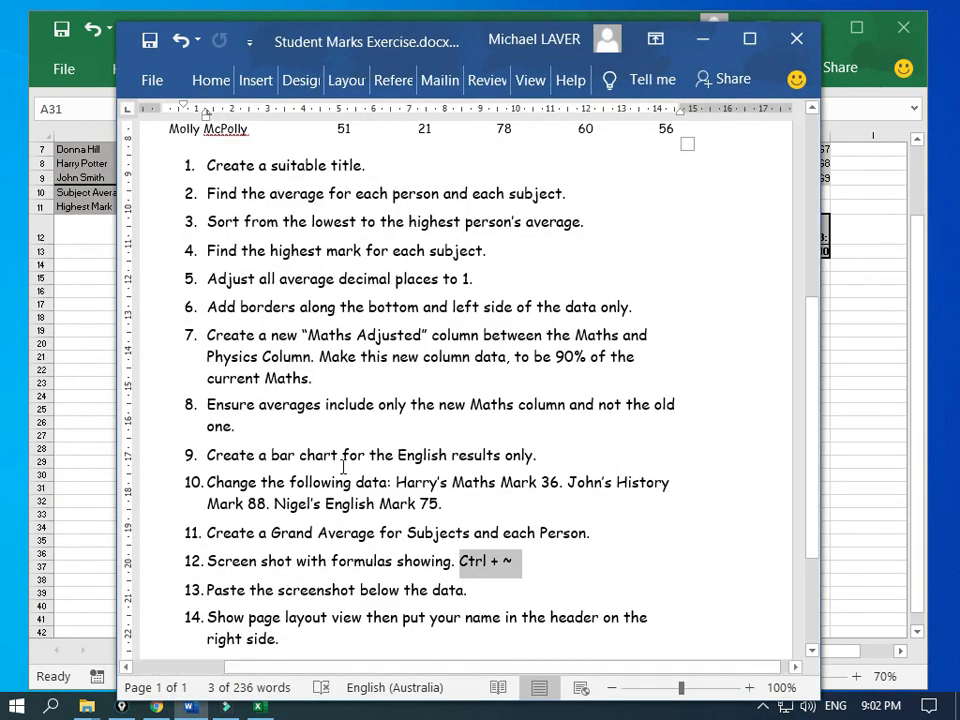
pyautogui.scroll(-3, 343, 466)
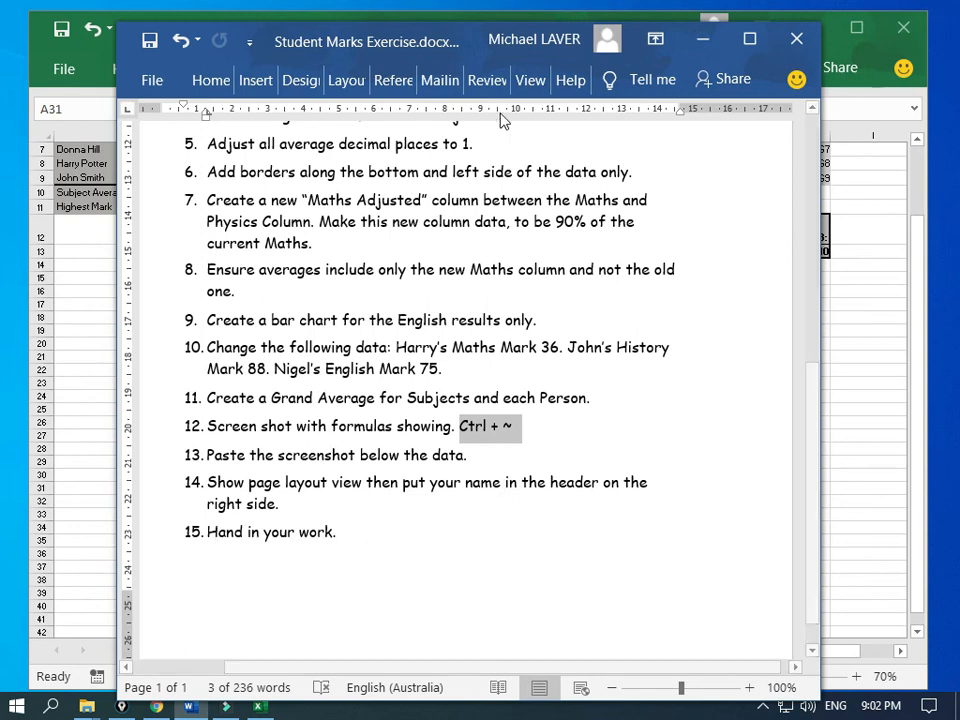
pyautogui.click(703, 38)
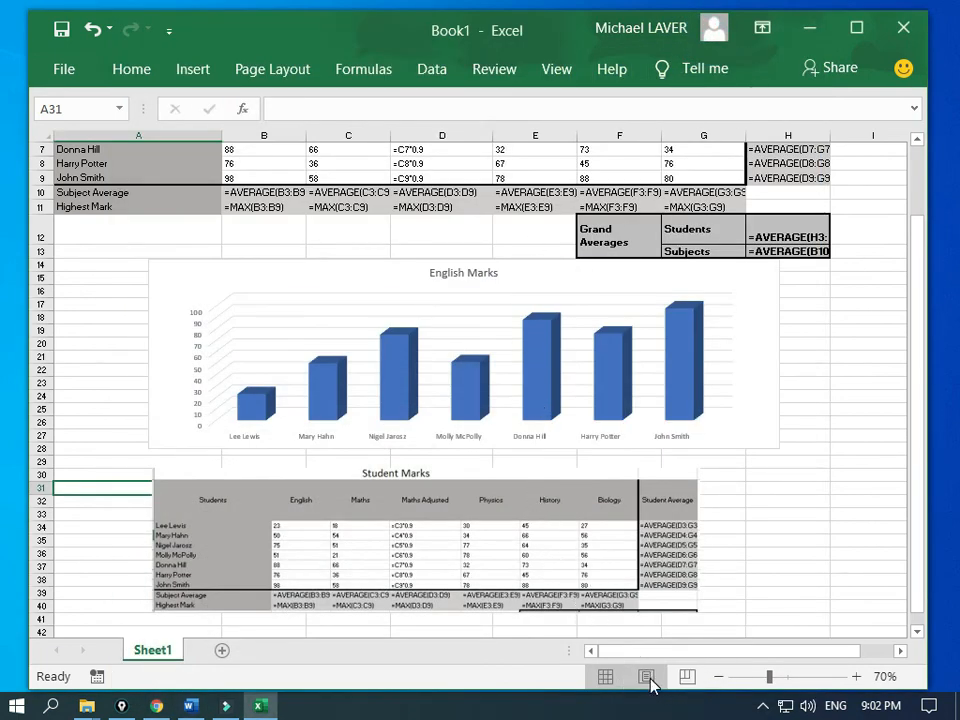
# Step: Collapse the ribbon and switch the sheet to Page Layout view
pyautogui.click(557, 78)
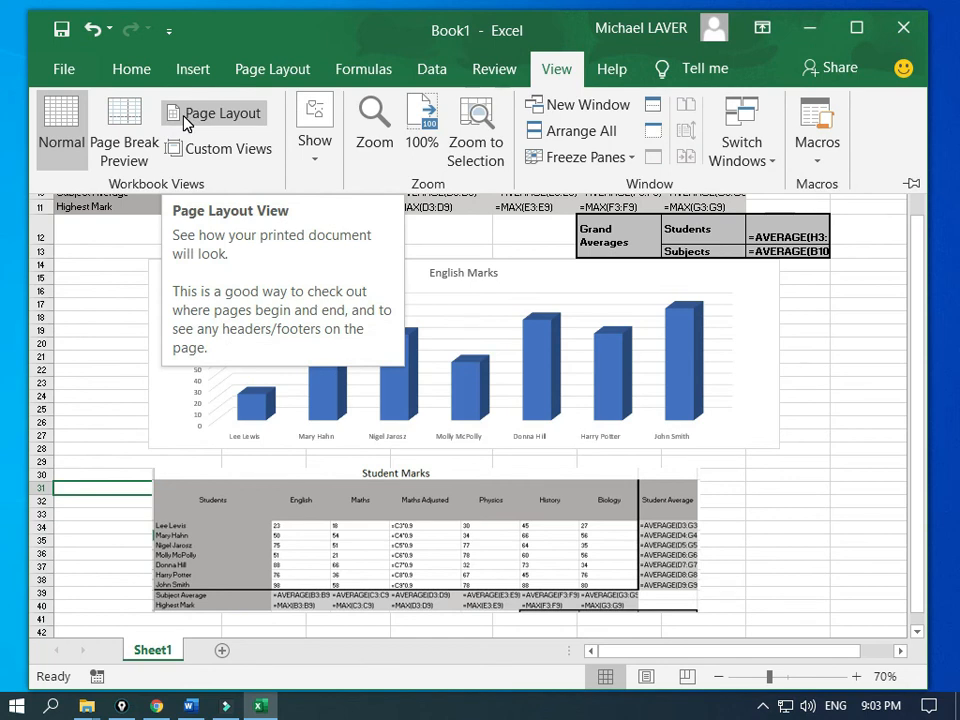
pyautogui.doubleClick(557, 78)
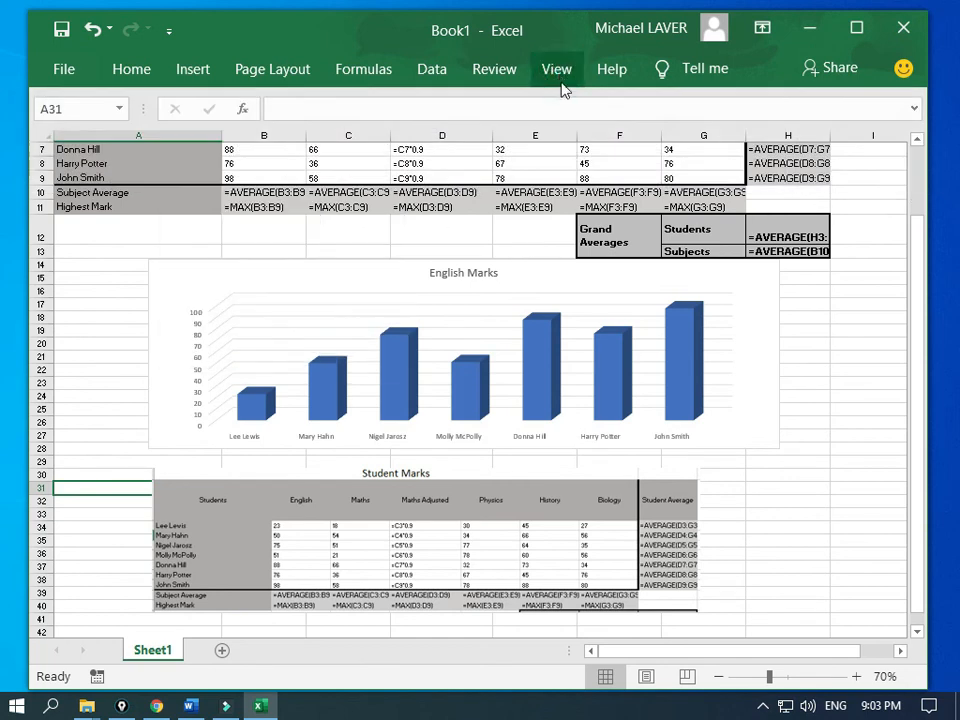
pyautogui.click(645, 679)
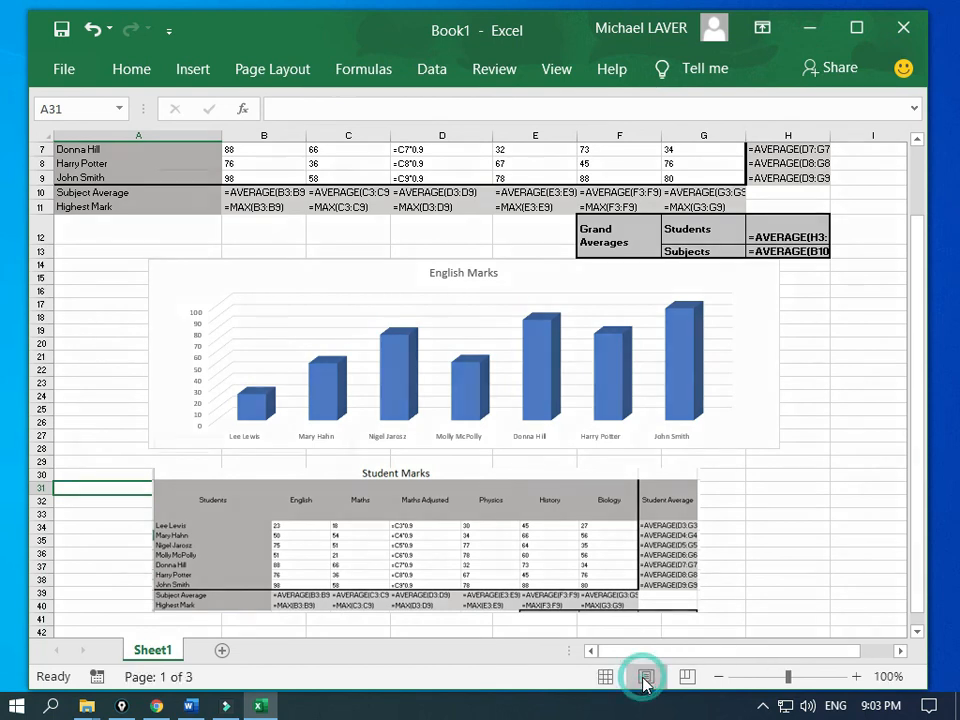
# Step: Scroll through the three printed pages holding the table, chart and formula picture
pyautogui.scroll(3, 605, 366)
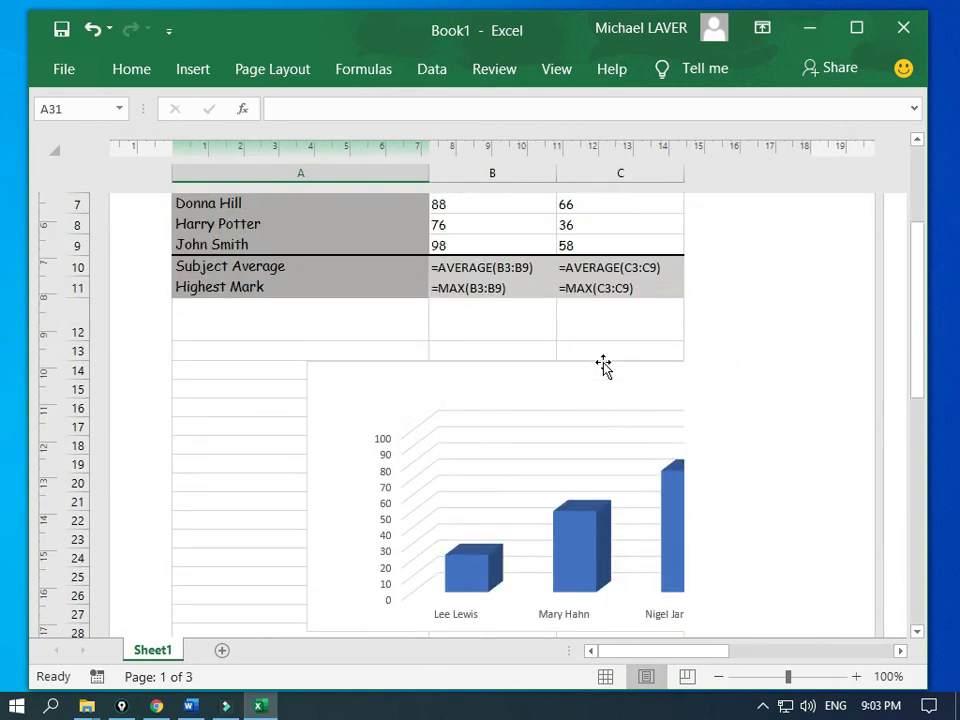
pyautogui.scroll(-2, 603, 362)
pyautogui.scroll(-1, 603, 362)
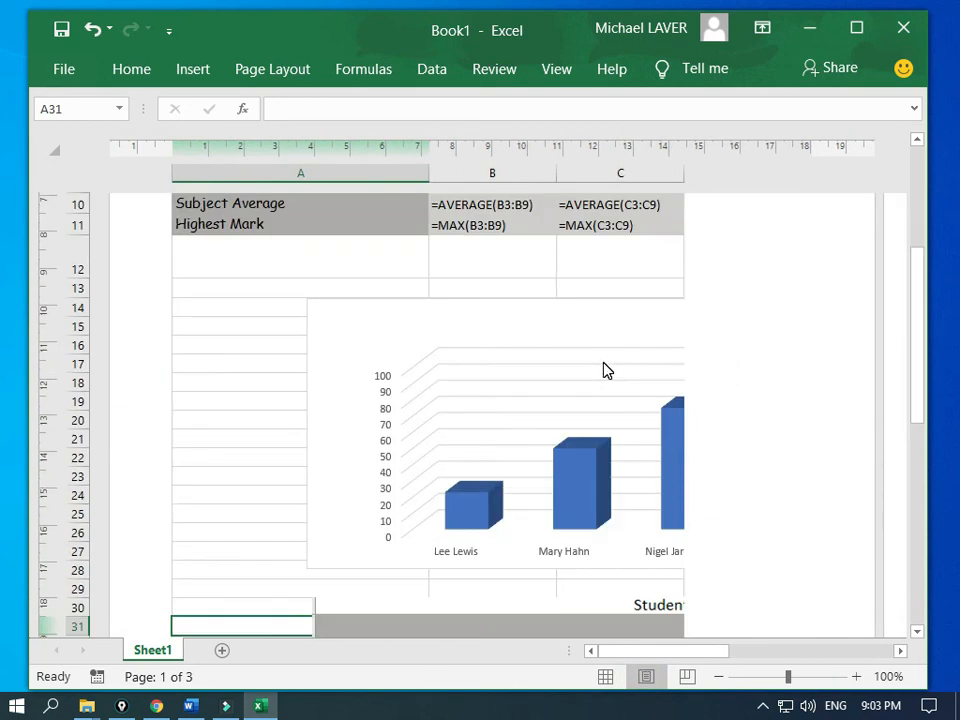
pyautogui.scroll(1, 603, 364)
pyautogui.scroll(-7, 603, 364)
pyautogui.scroll(-4, 603, 364)
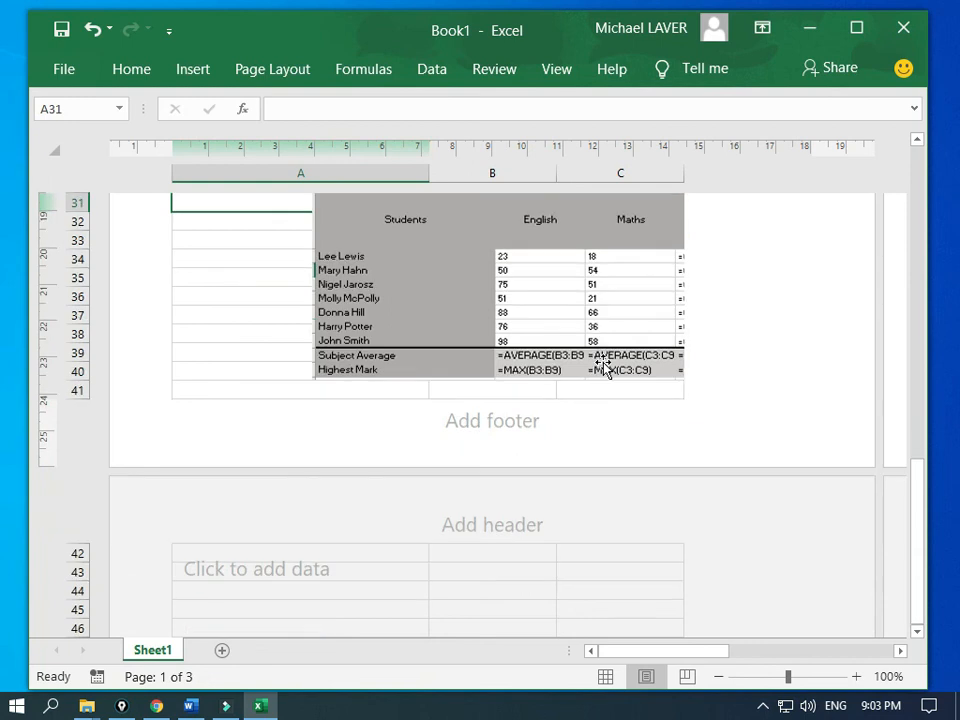
pyautogui.scroll(12, 603, 366)
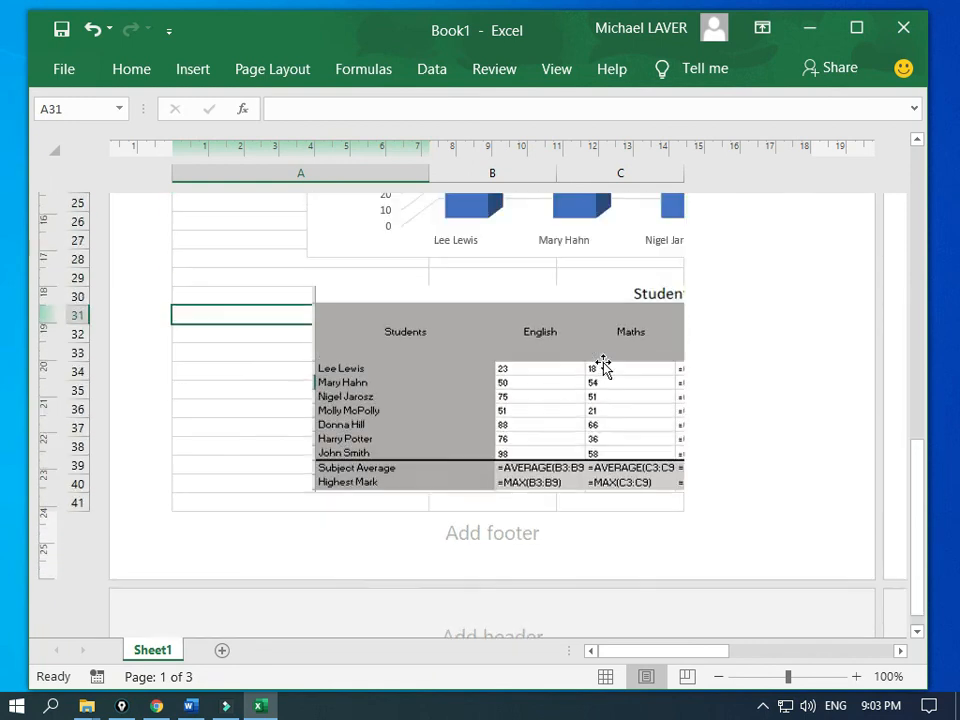
pyautogui.scroll(-11, 603, 368)
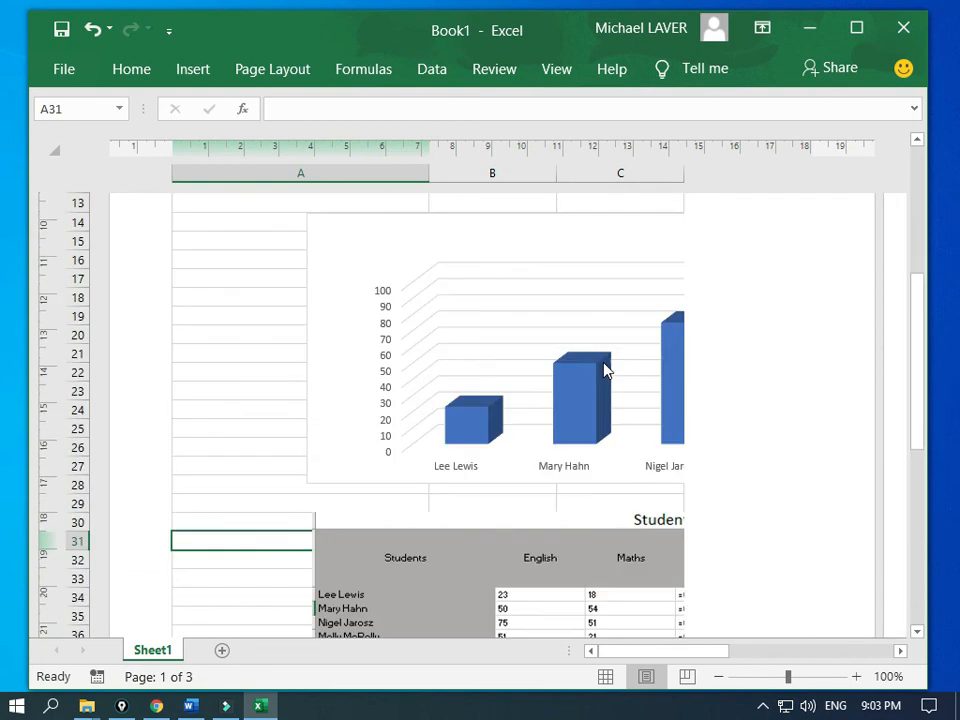
pyautogui.scroll(-15, 603, 366)
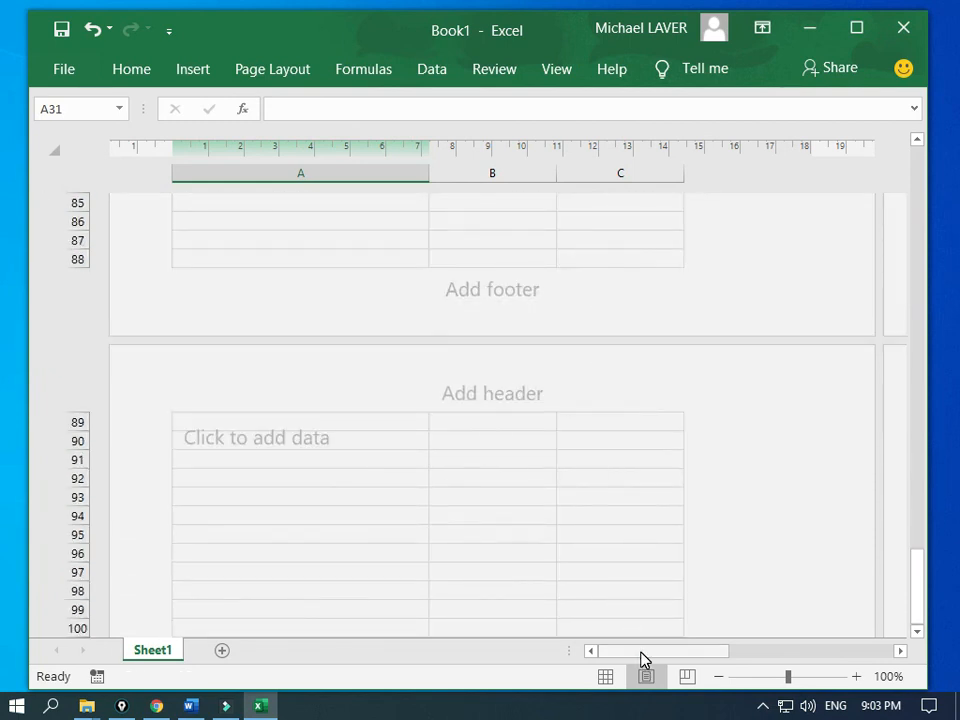
pyautogui.moveTo(640, 652); pyautogui.dragTo(735, 658)
pyautogui.scroll(14, 660, 435)
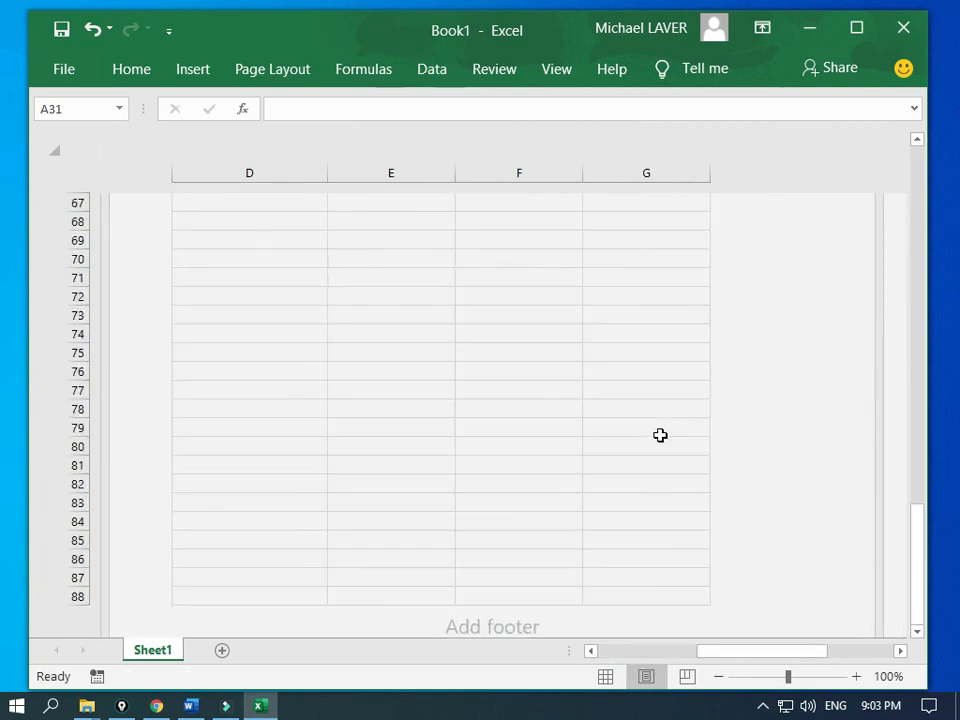
# Step: Set the printed page orientation to Landscape
pyautogui.scroll(13, 660, 435)
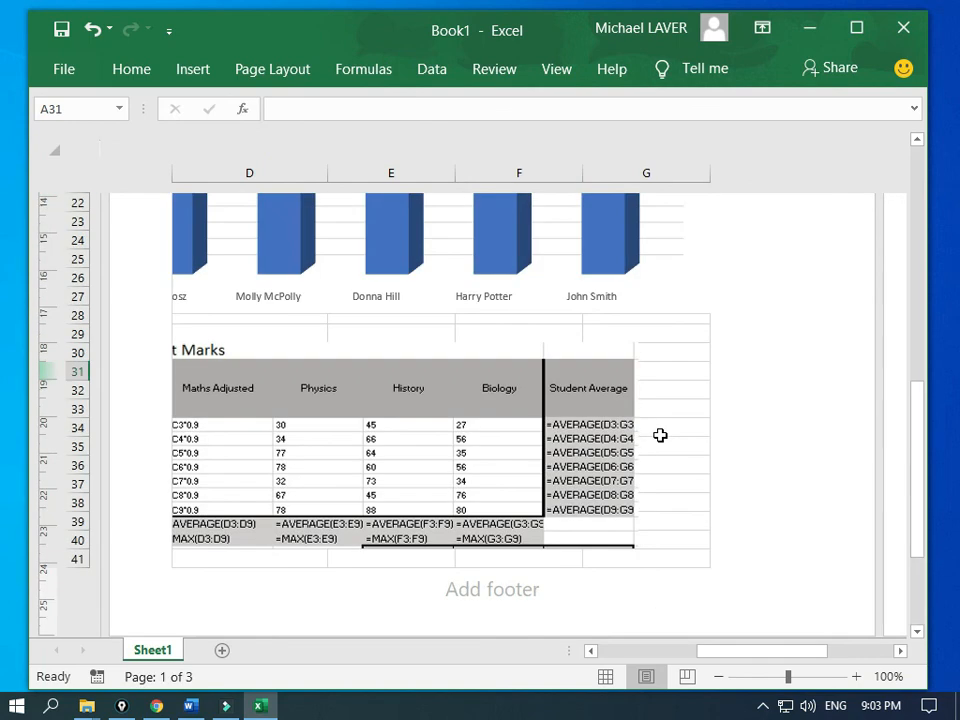
pyautogui.scroll(3, 660, 438)
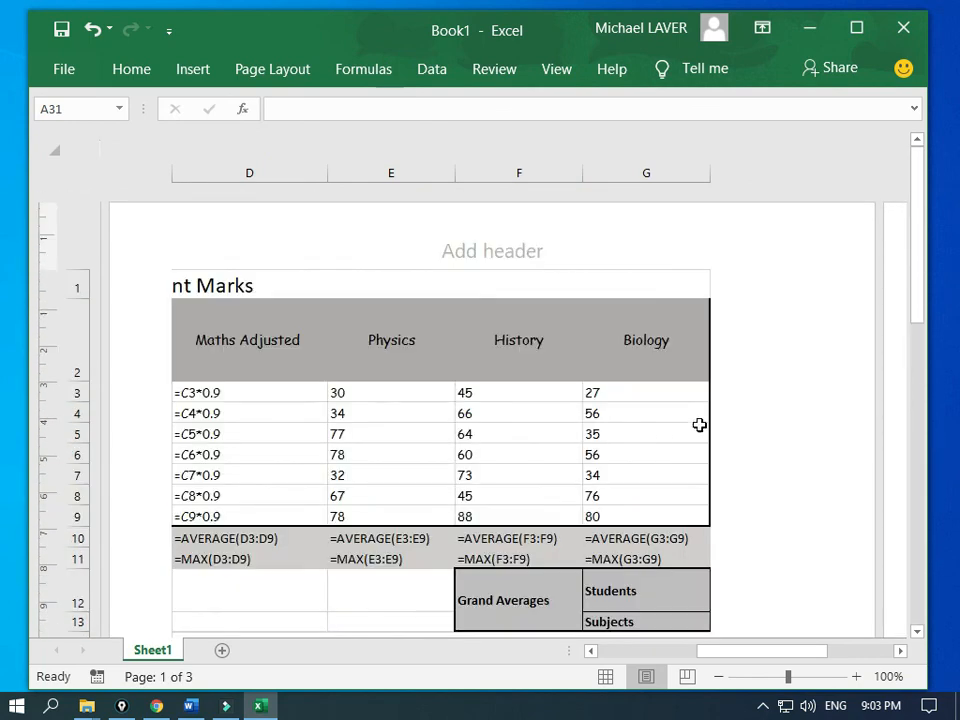
pyautogui.click(249, 78)
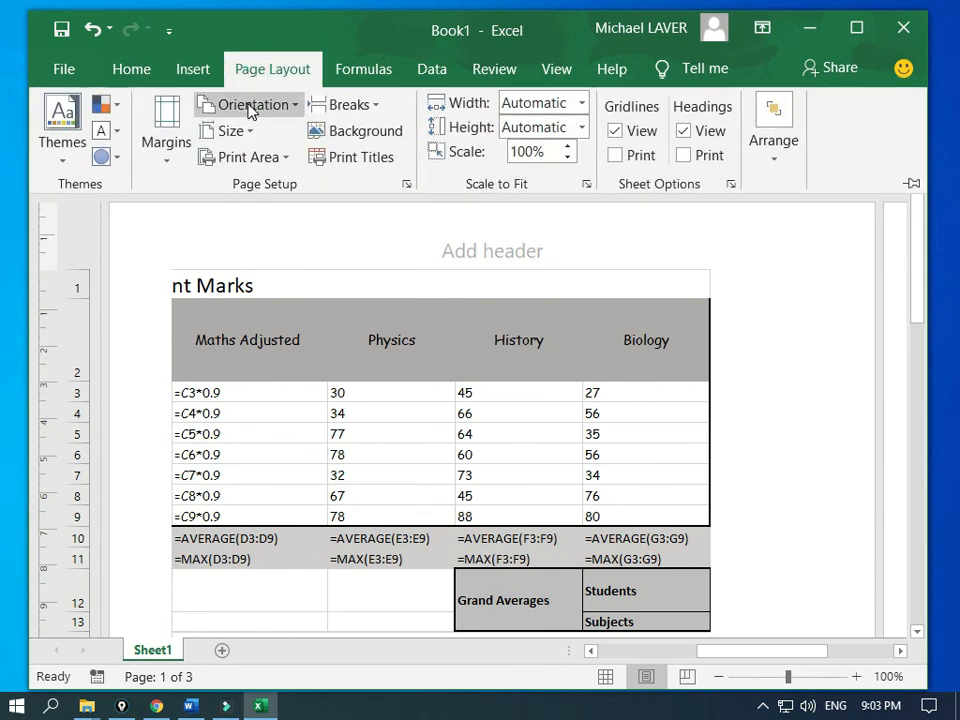
pyautogui.click(254, 106)
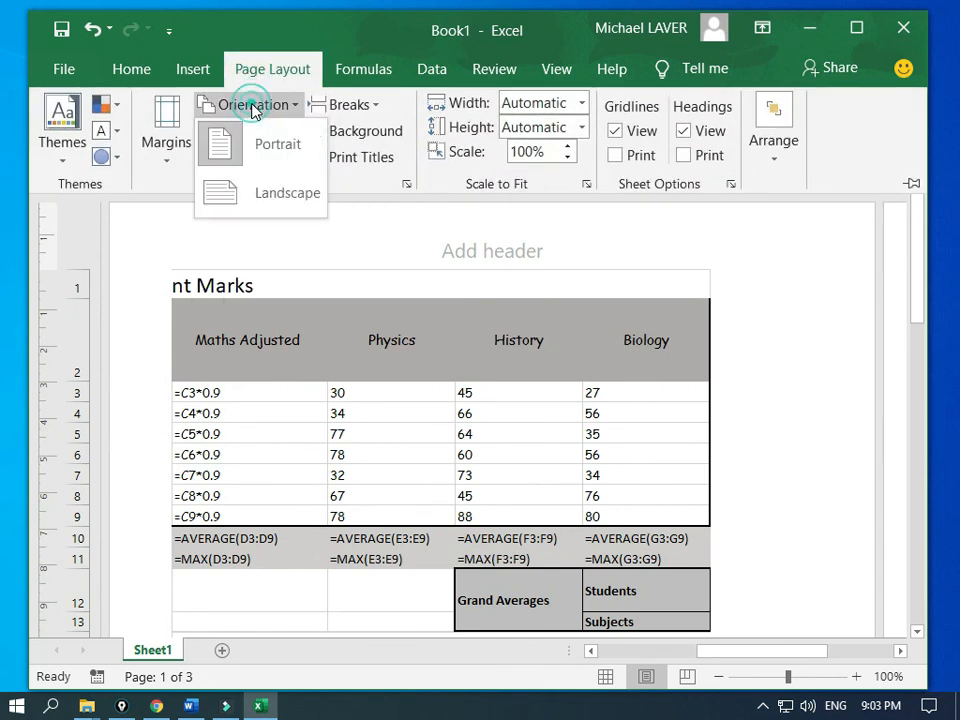
pyautogui.click(234, 198)
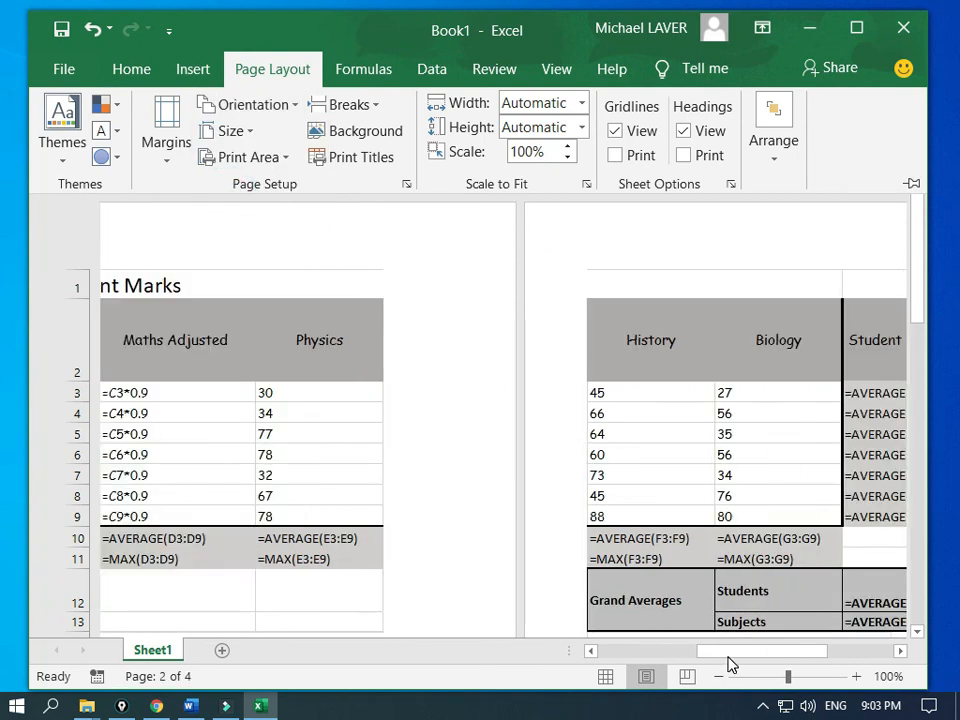
# Step: Review the landscape pages, then return to Normal view with page breaks shown
pyautogui.moveTo(729, 656); pyautogui.dragTo(783, 648)
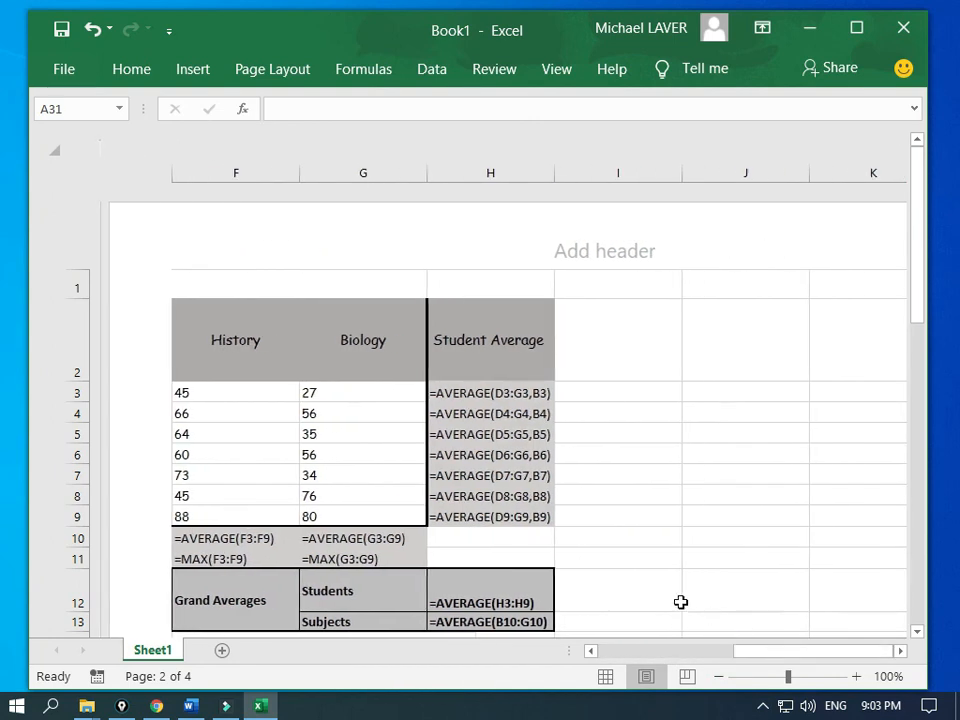
pyautogui.scroll(-5, 630, 504)
pyautogui.scroll(5, 630, 504)
pyautogui.moveTo(790, 657); pyautogui.dragTo(664, 655)
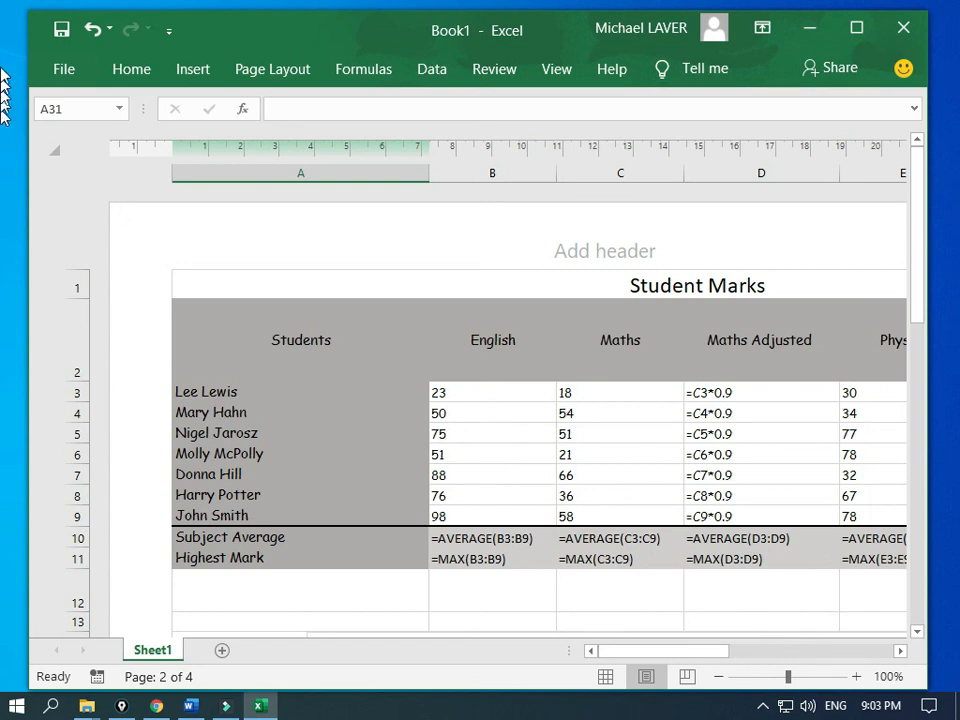
pyautogui.click(117, 76)
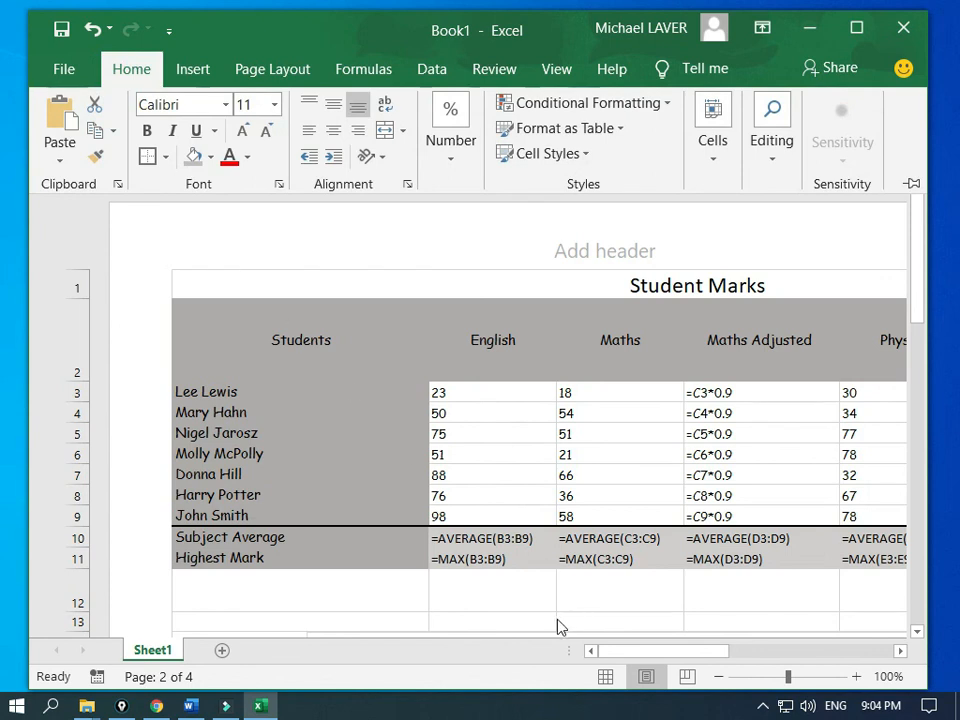
pyautogui.click(605, 677)
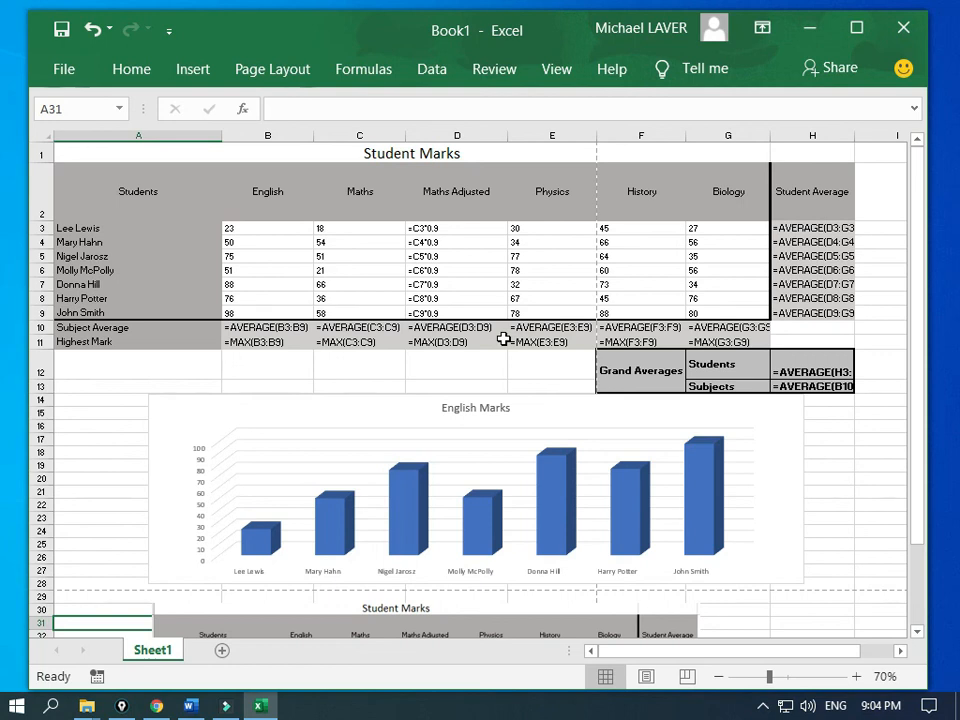
# Step: Show calculated values instead of formulas, widen column G for its labels, and select E12:F13
pyautogui.hotkey('ctrl', '`')
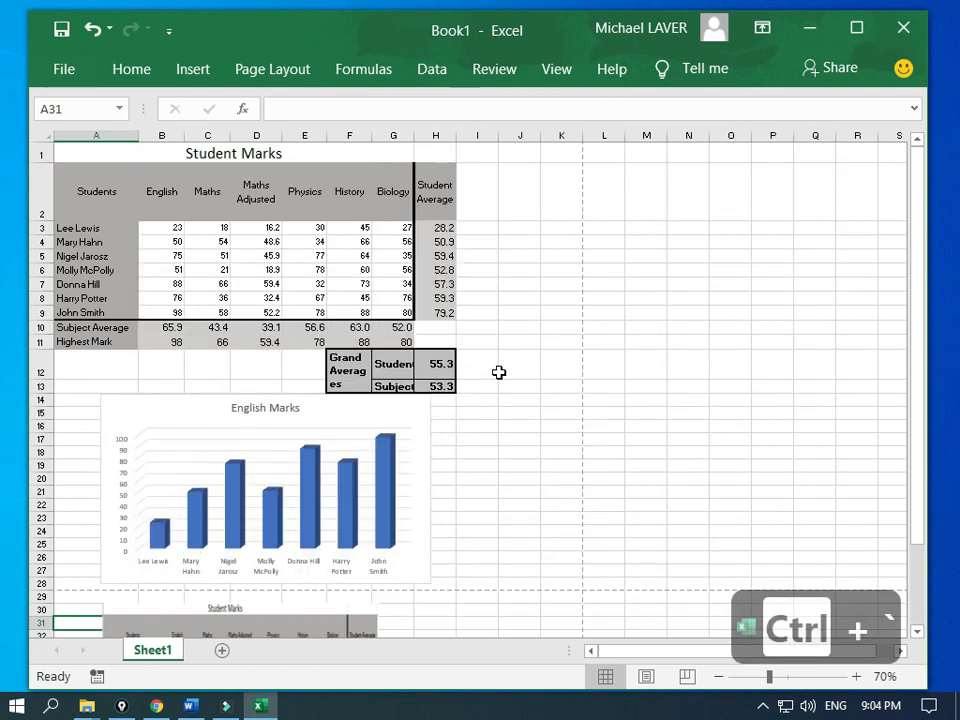
pyautogui.scroll(-3, 499, 373)
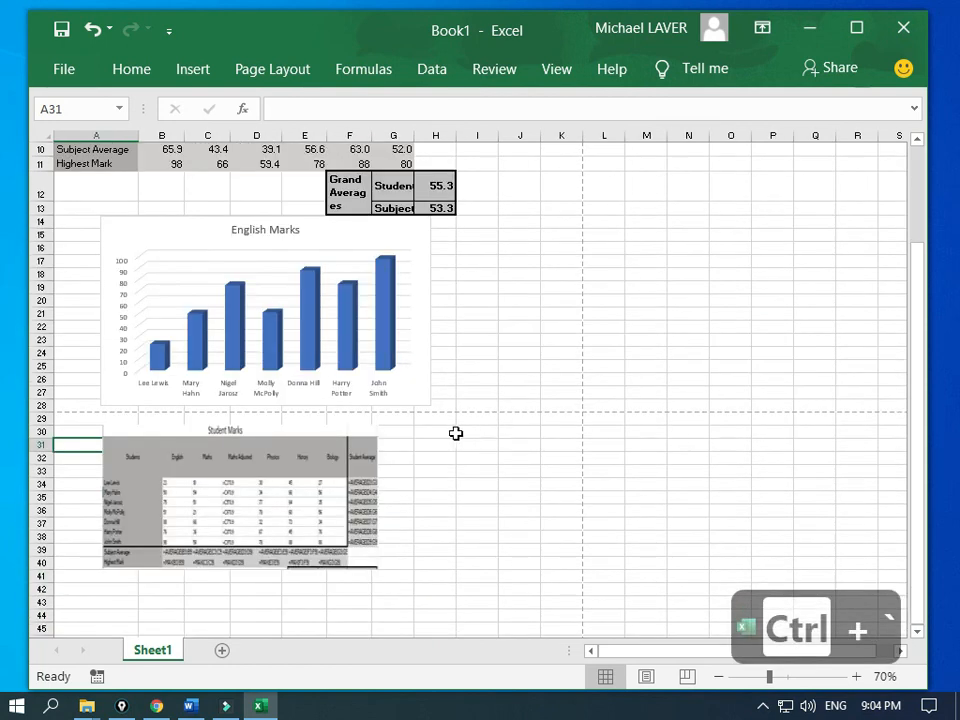
pyautogui.scroll(3, 450, 418)
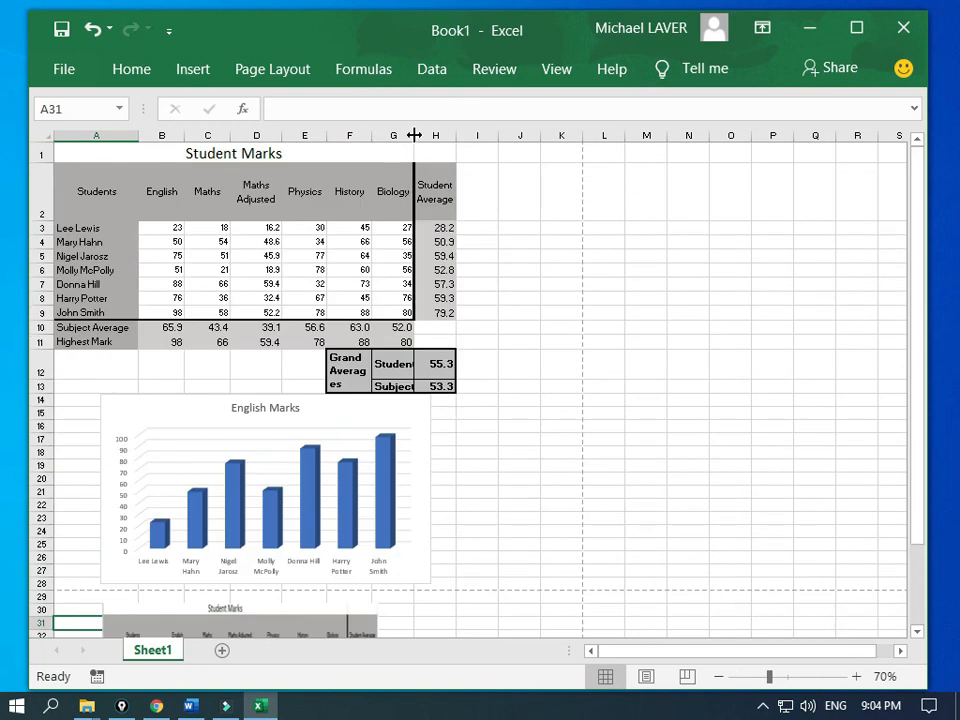
pyautogui.moveTo(416, 136); pyautogui.dragTo(422, 138)
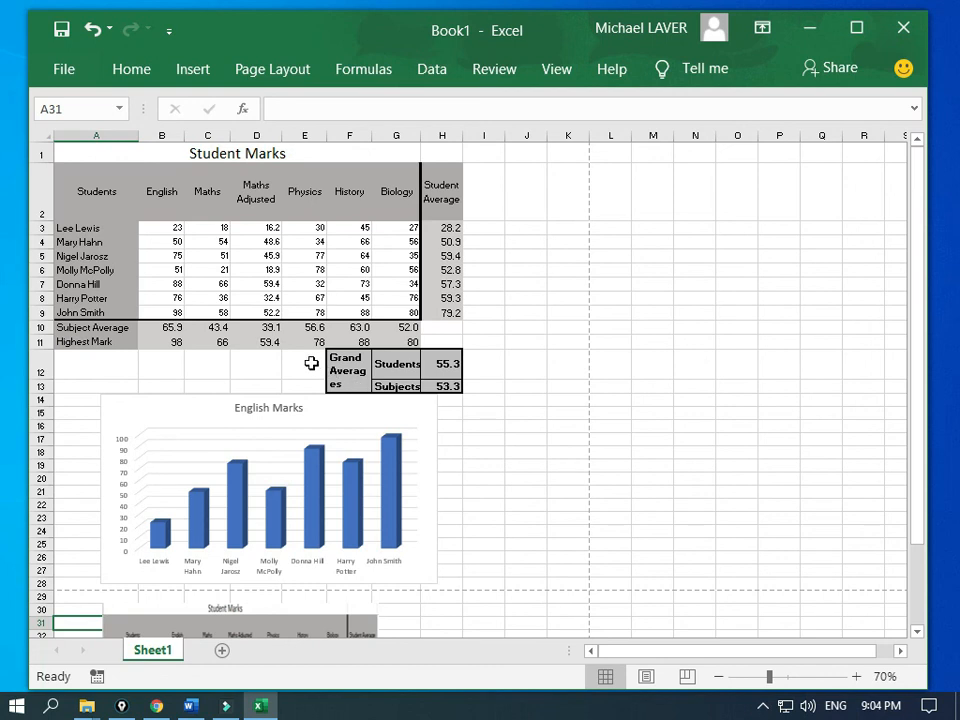
pyautogui.moveTo(336, 366); pyautogui.dragTo(313, 369)
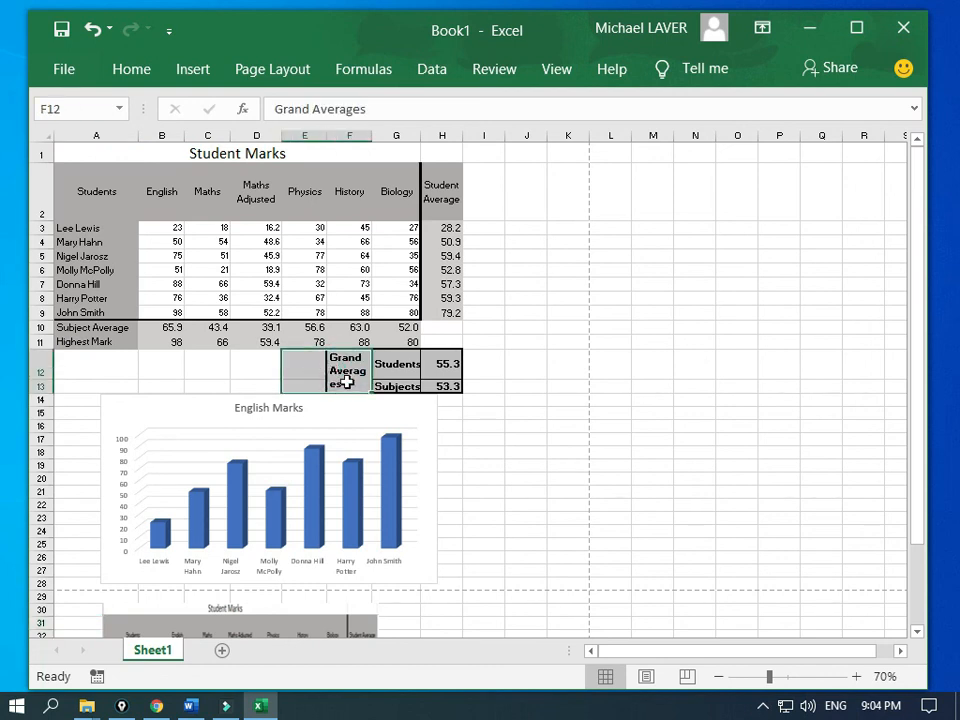
# Step: Merge and centre E12:F13 so Grand Averages fits on one line, then view as two pages
pyautogui.click(139, 77)
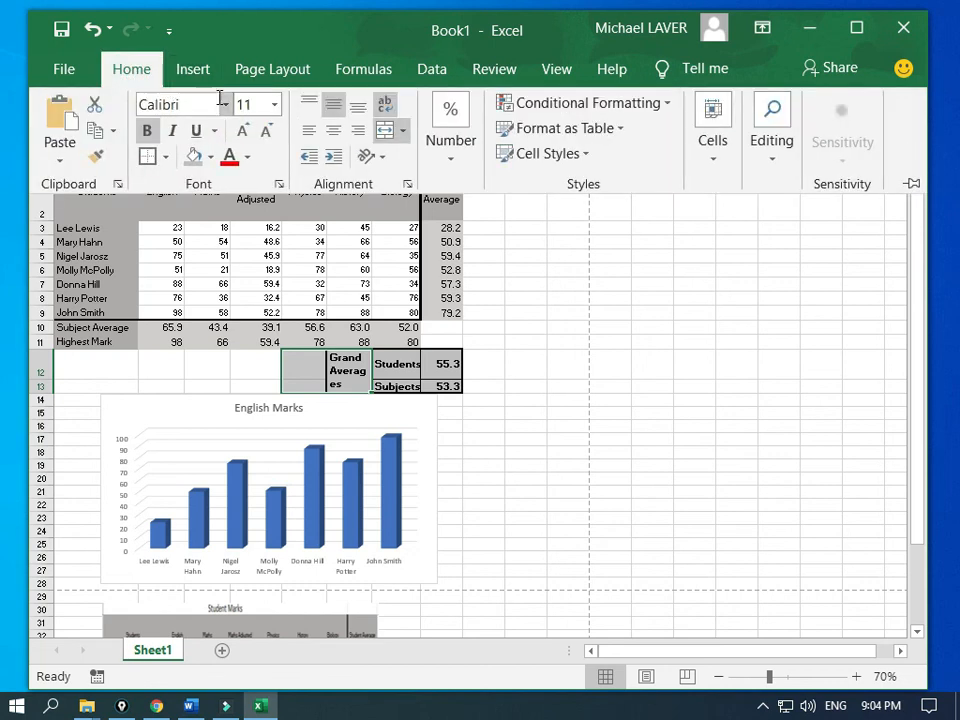
pyautogui.click(390, 136)
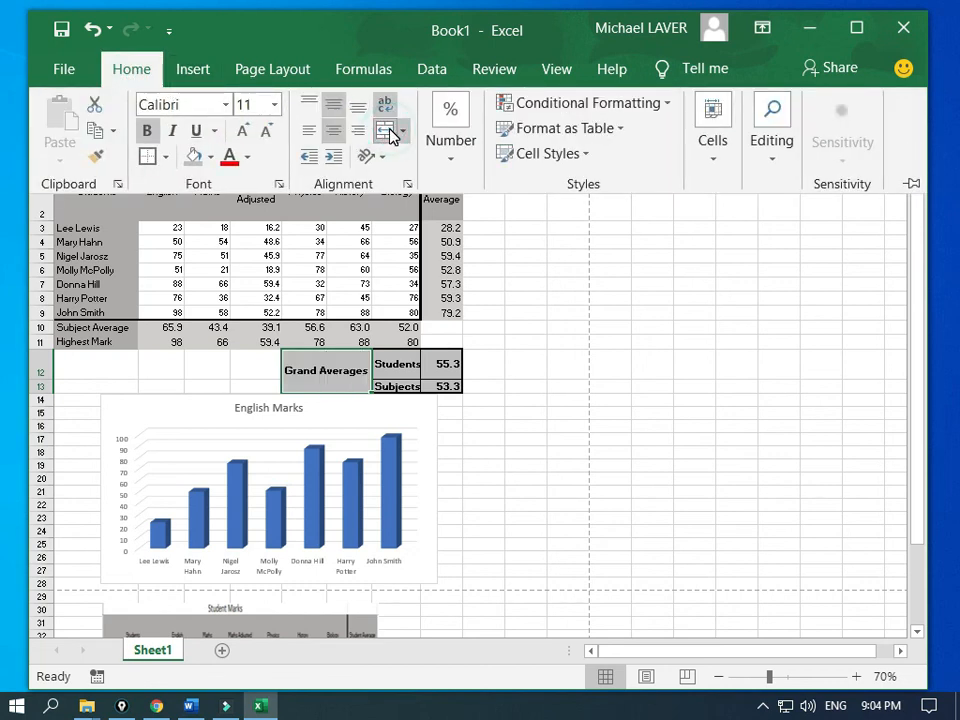
pyautogui.click(257, 382)
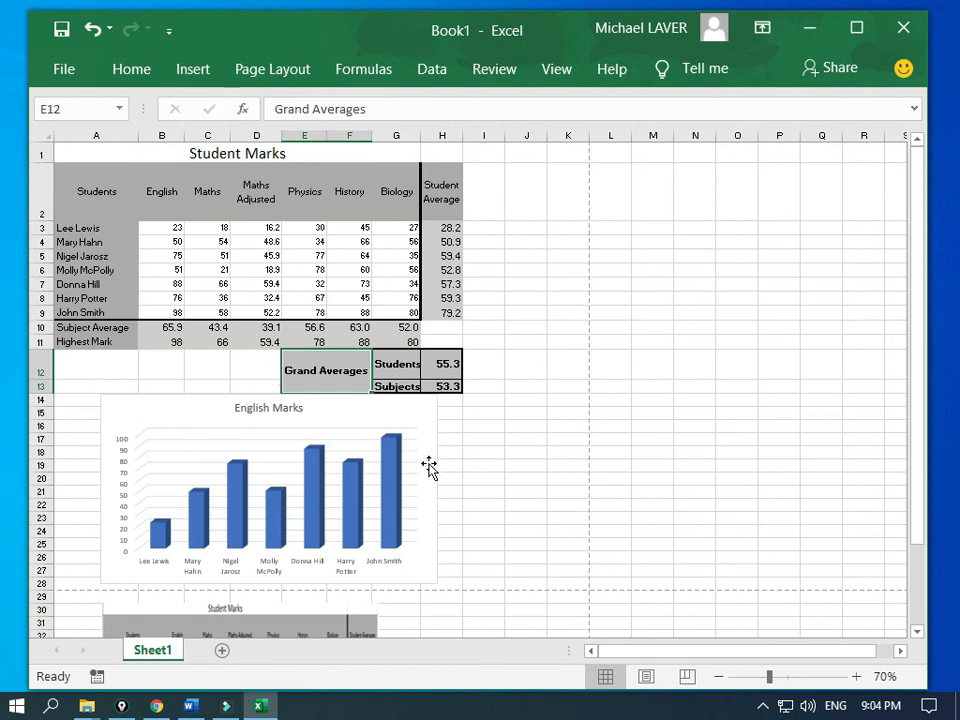
pyautogui.click(645, 678)
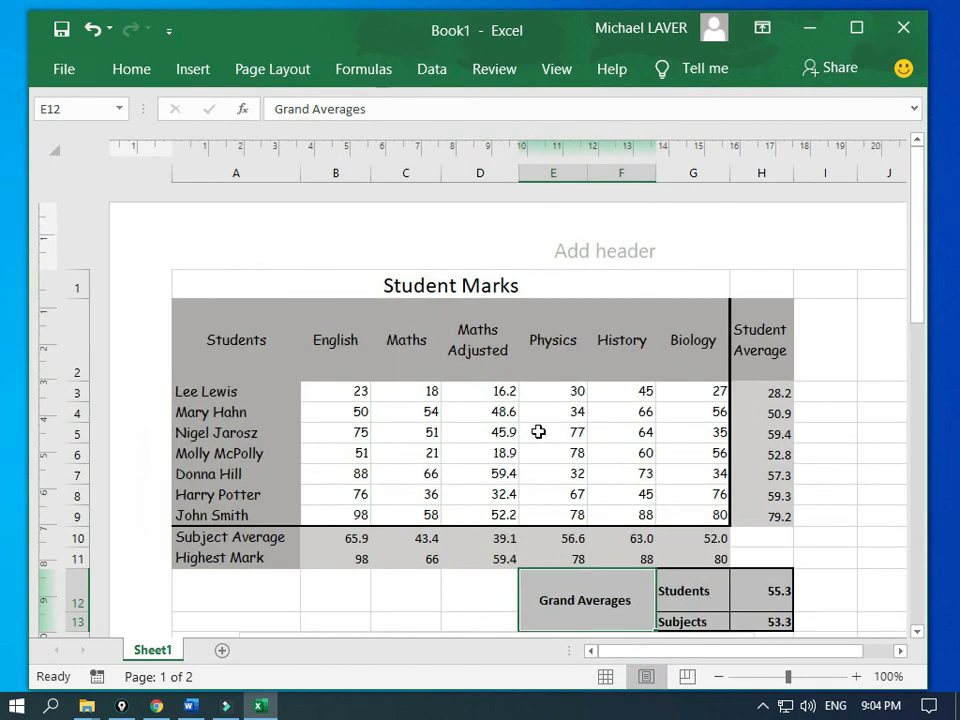
pyautogui.scroll(-5, 540, 435)
pyautogui.scroll(5, 540, 438)
pyautogui.scroll(-5, 574, 434)
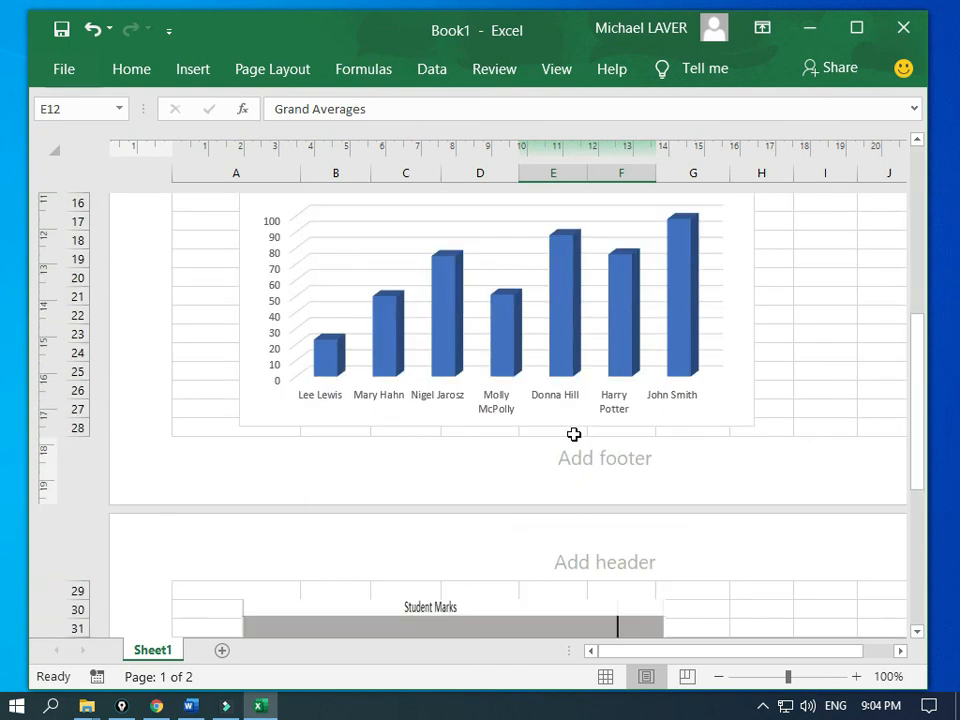
pyautogui.scroll(-5, 574, 436)
pyautogui.moveTo(663, 652); pyautogui.dragTo(728, 662)
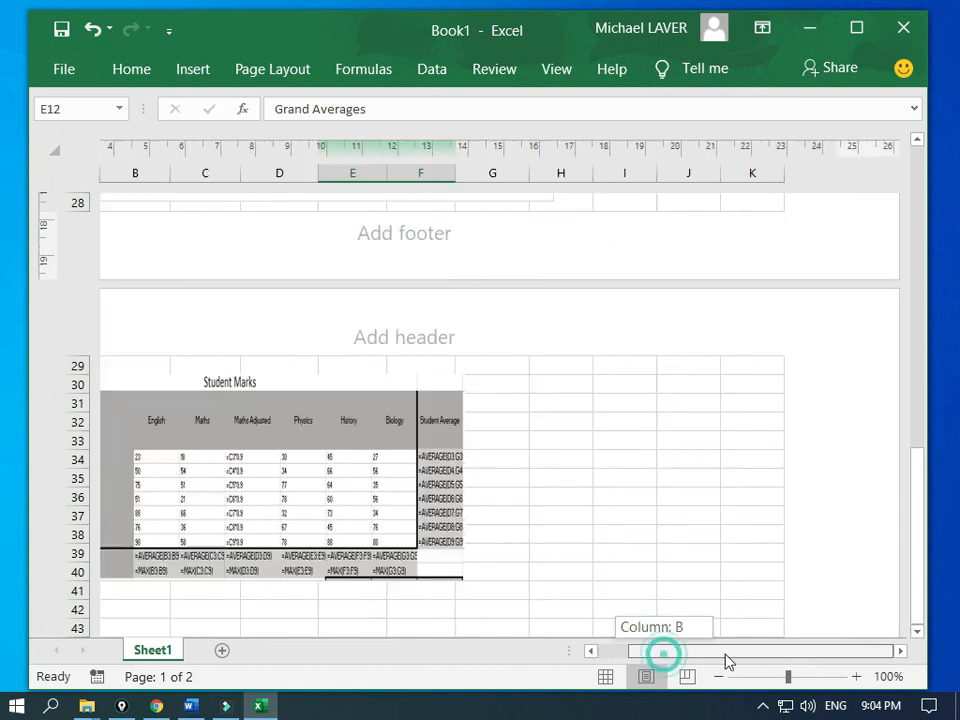
pyautogui.scroll(10, 688, 407)
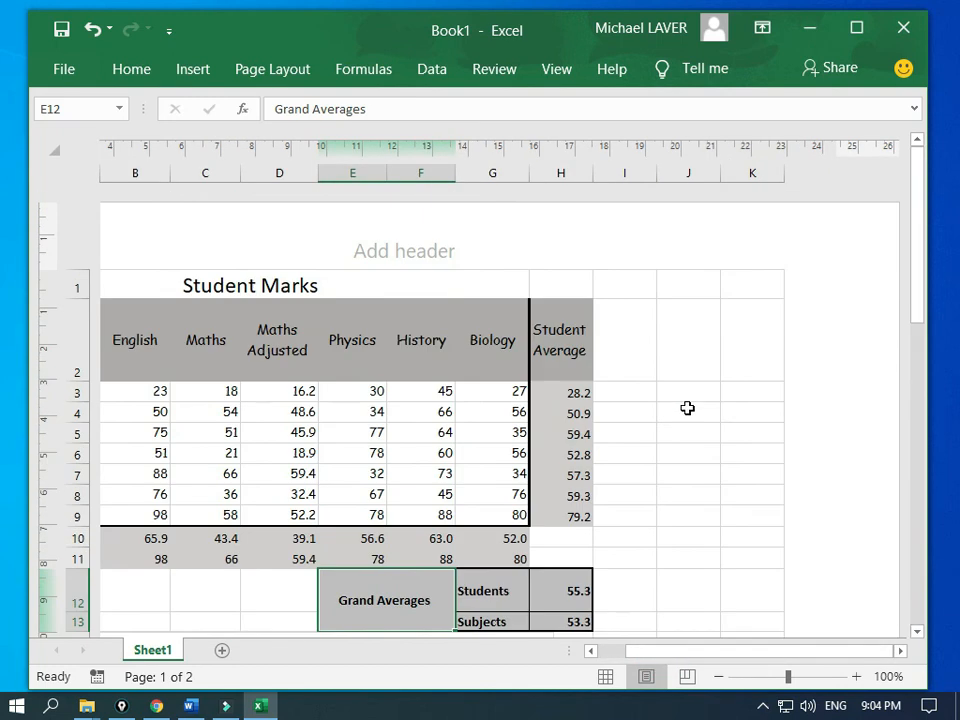
pyautogui.scroll(-3, 688, 407)
pyautogui.scroll(3, 688, 407)
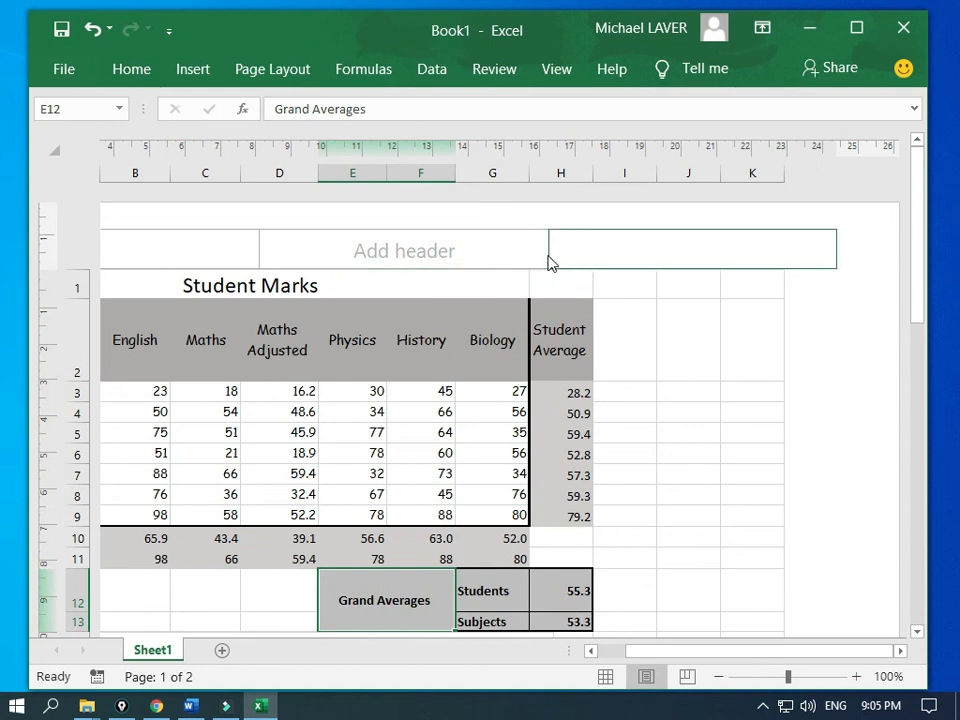
# Step: Enter the teacher's name in the right section of the page header, correcting typos
pyautogui.click(607, 249)
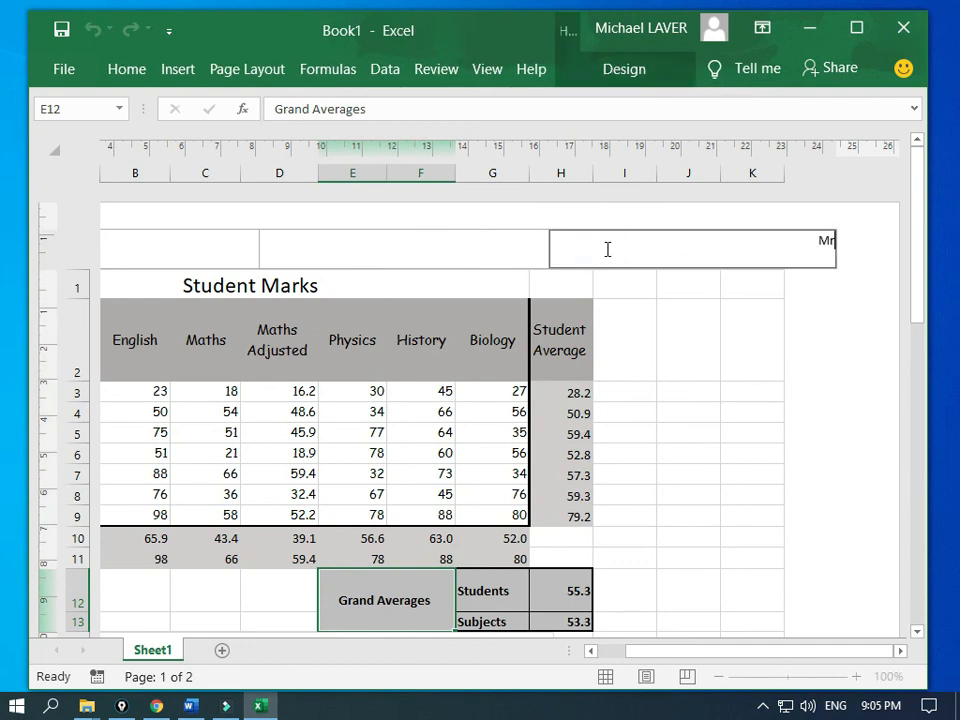
pyautogui.write('Mr LC')
pyautogui.press('BackSpace')
pyautogui.write('er')
pyautogui.press('BackSpace')
pyautogui.press('BackSpace')
pyautogui.press('BackSpace')
pyautogui.write('aver')
# Step: Enlarge the header text to 18 point and finish editing the header
pyautogui.hotkey('ctrl', 'a')
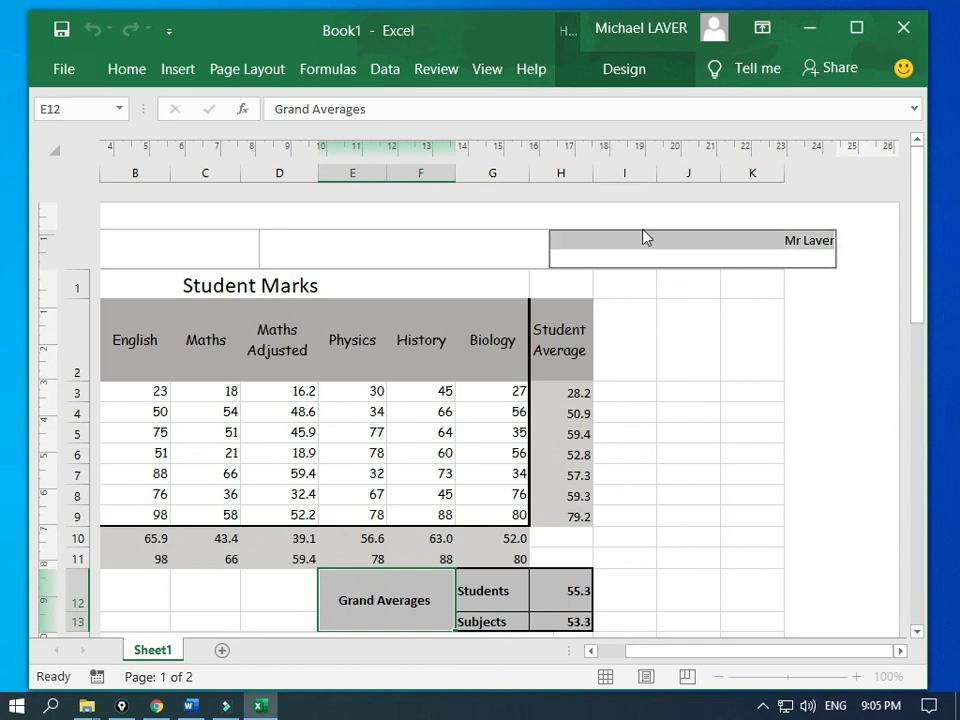
pyautogui.click(128, 69)
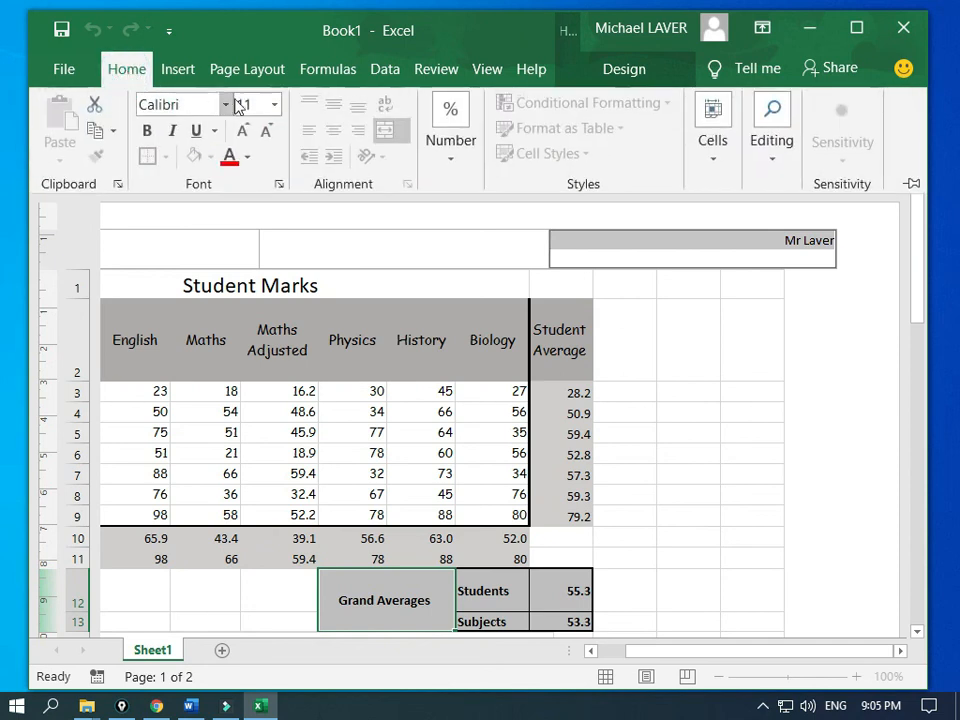
pyautogui.click(244, 131)
pyautogui.click(244, 131)
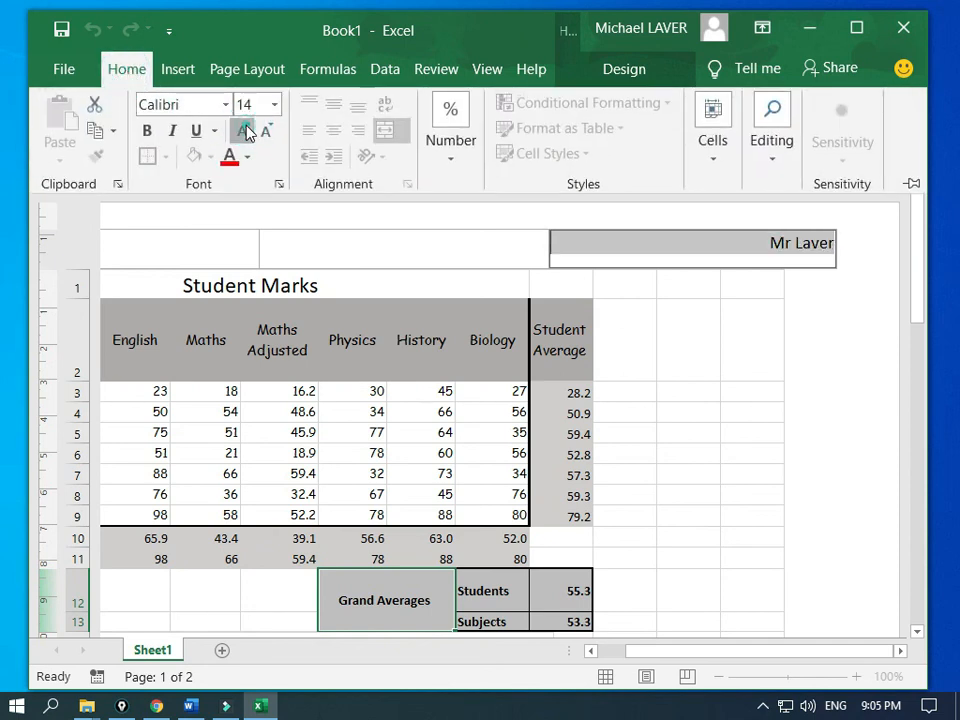
pyautogui.click(244, 131)
pyautogui.click(244, 131)
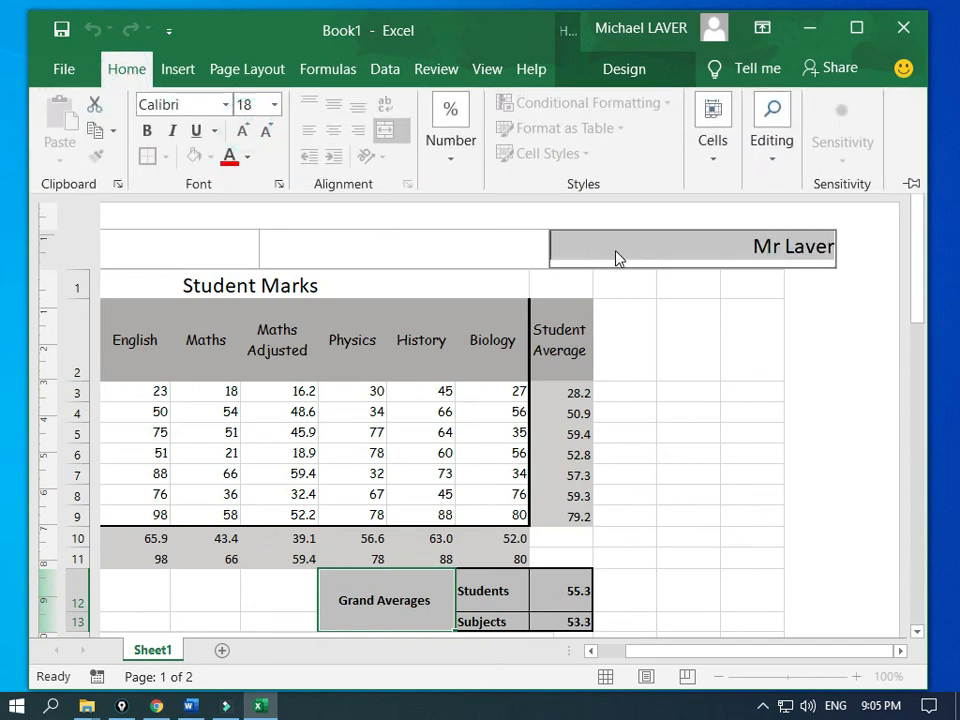
pyautogui.click(653, 328)
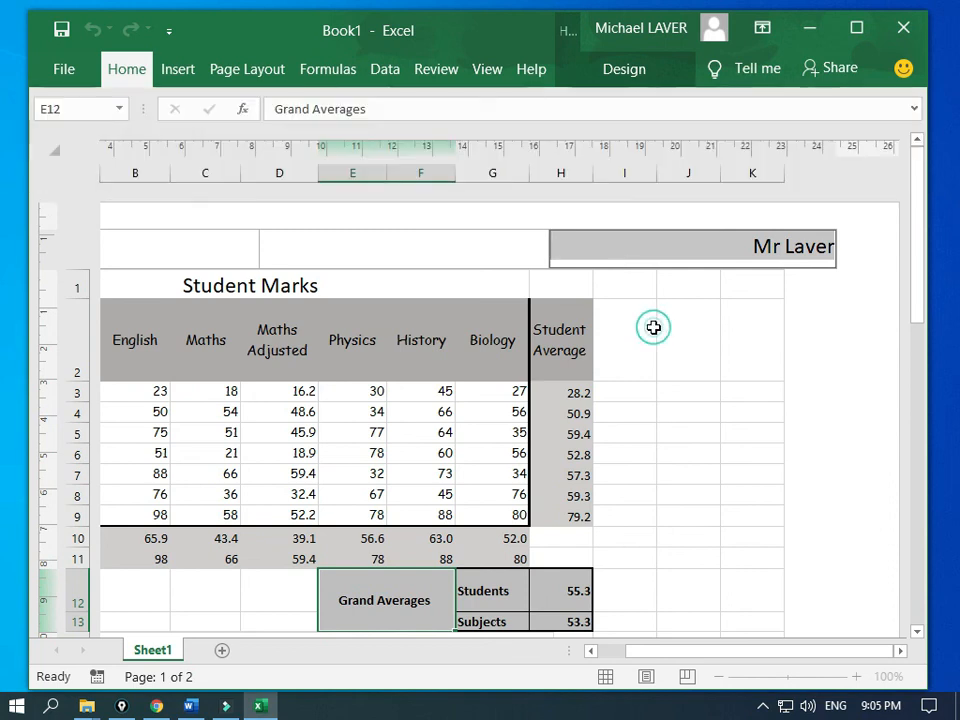
pyautogui.click(675, 304)
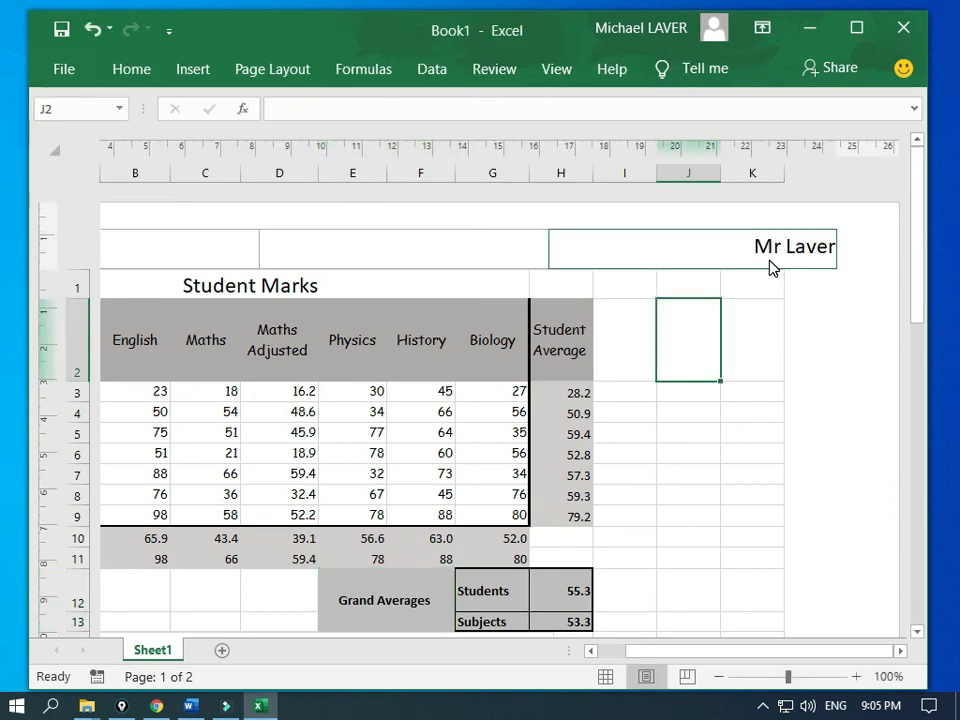
pyautogui.scroll(-10, 768, 270)
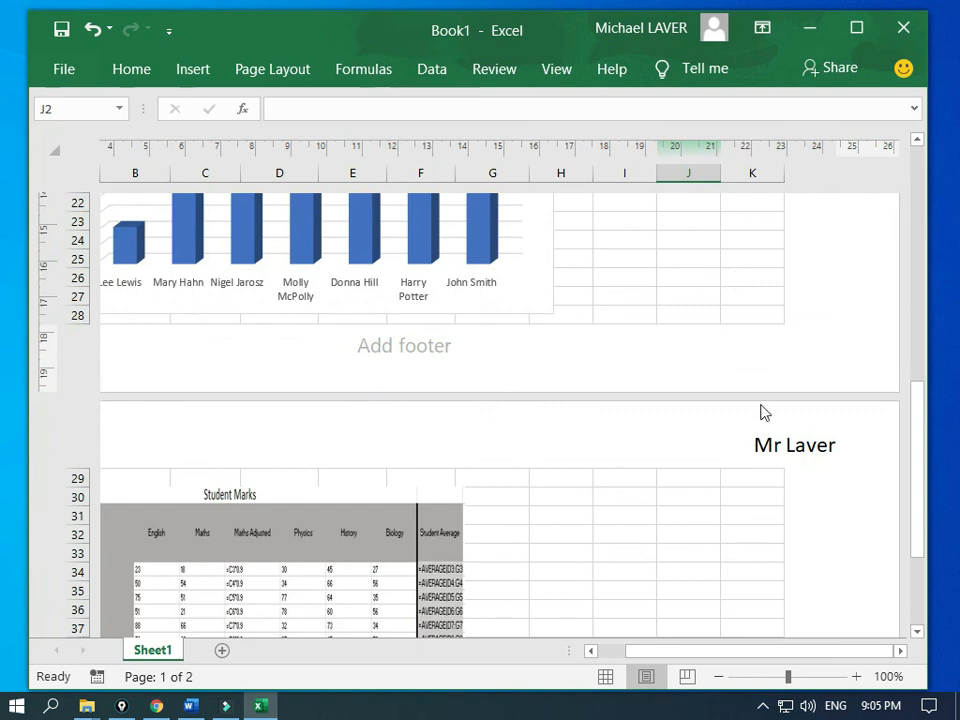
pyautogui.scroll(-5, 703, 447)
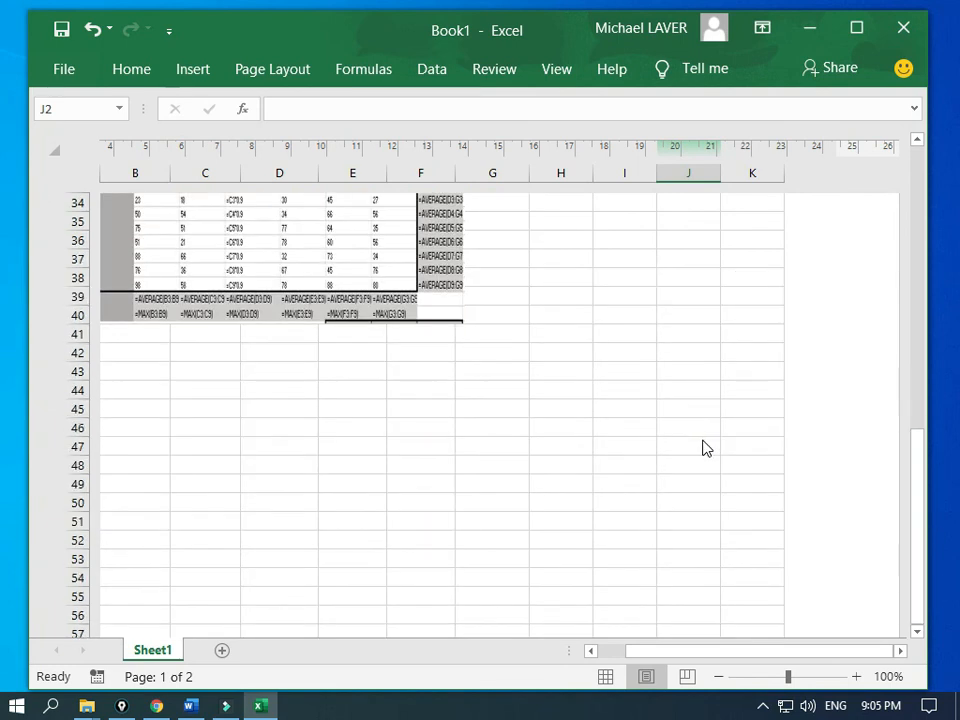
pyautogui.scroll(15, 703, 447)
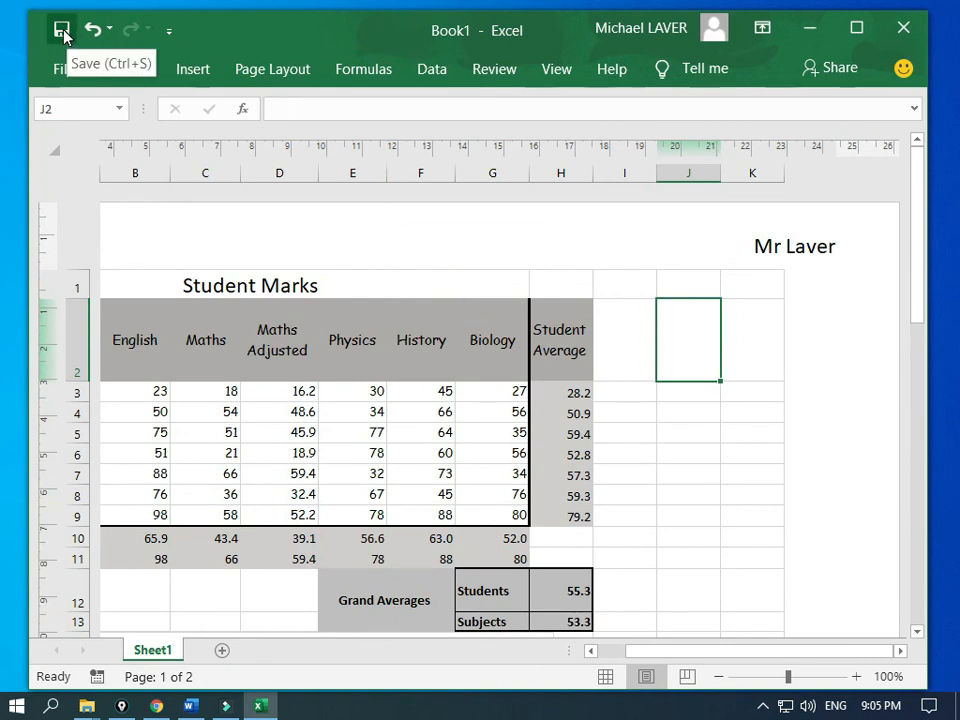
pyautogui.click(283, 36)
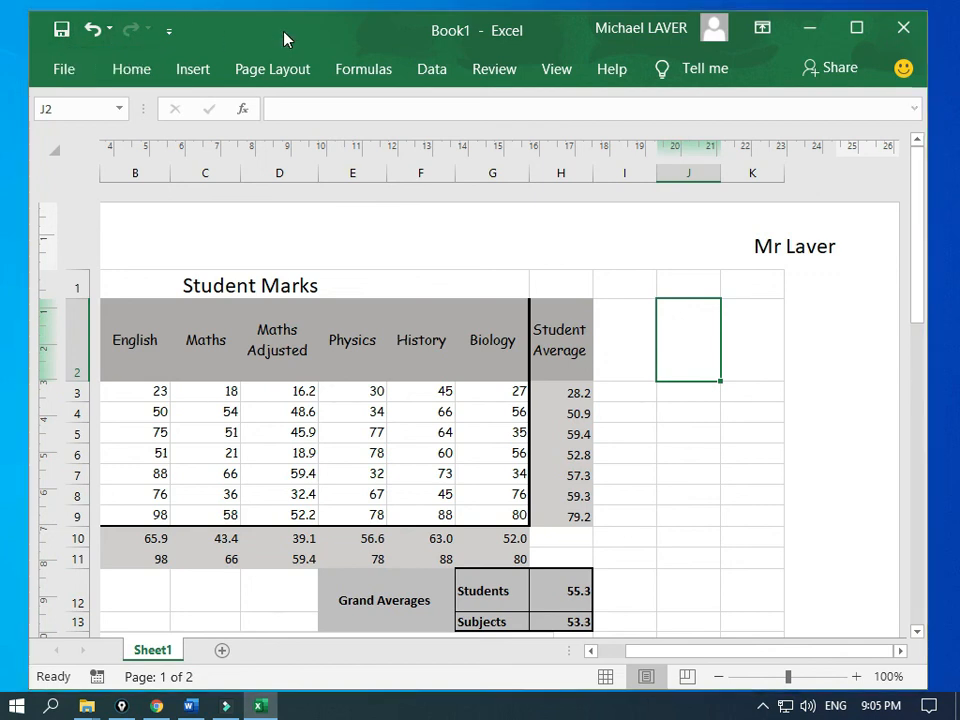
# Step: Save the workbook in Documents, replacing Book1 with the file name Student Marks
pyautogui.press('F12')
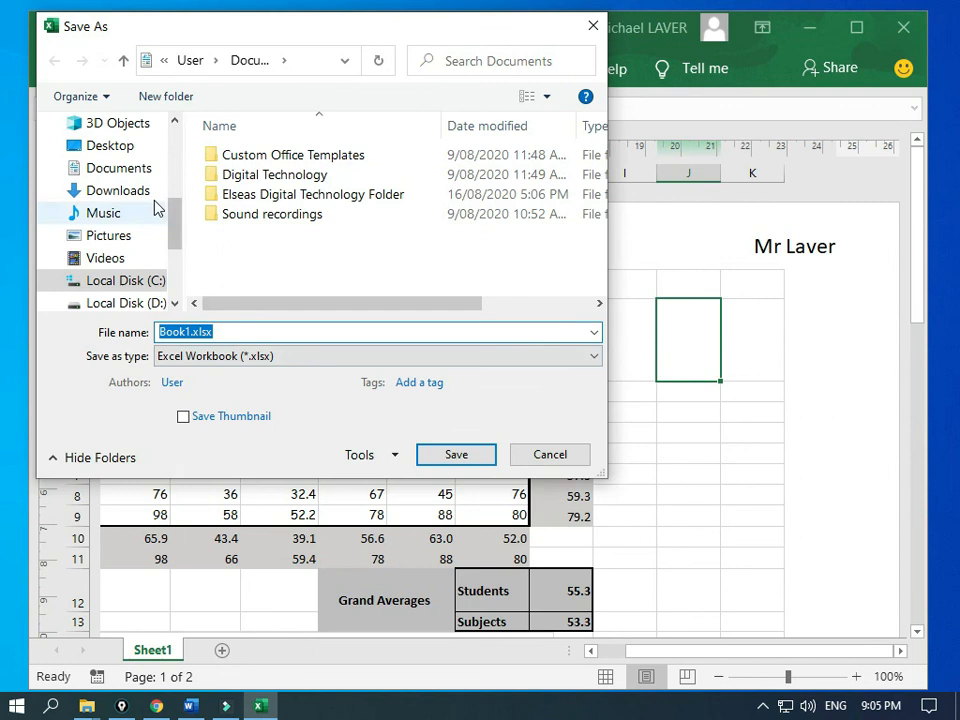
pyautogui.click(104, 168)
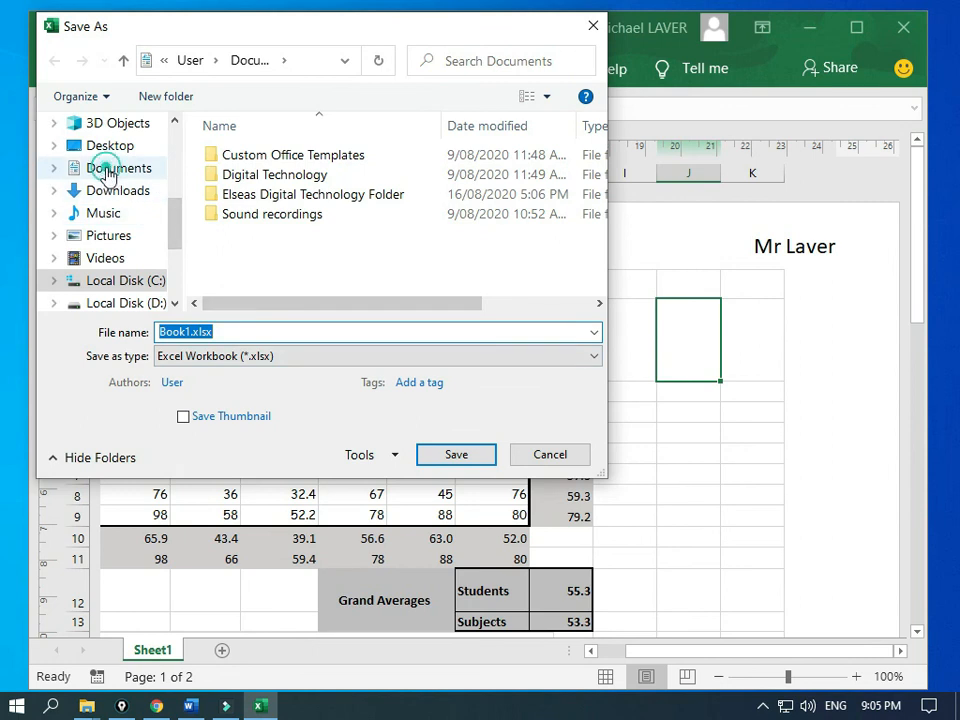
pyautogui.doubleClick(190, 332)
pyautogui.doubleClick(190, 332)
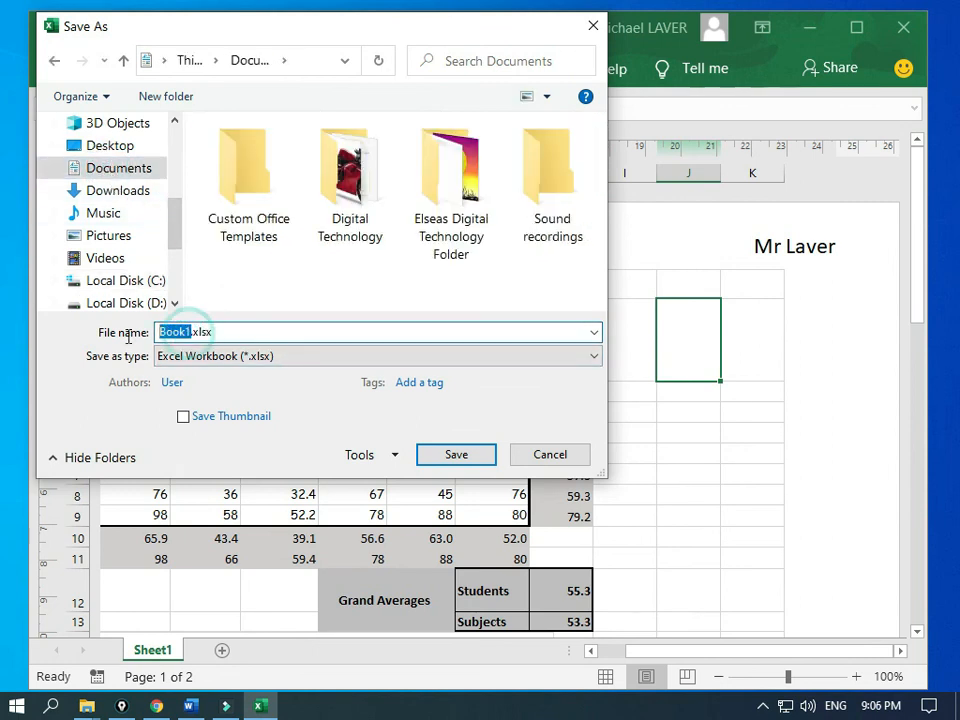
pyautogui.press('BackSpace')
pyautogui.write('Student ')
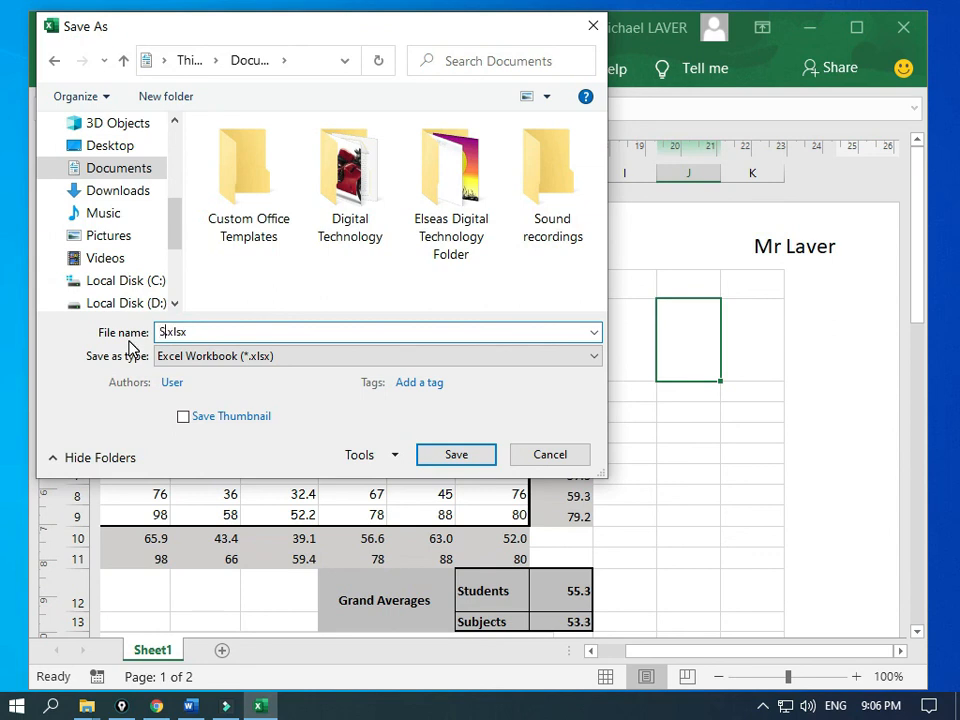
pyautogui.write('Marks')
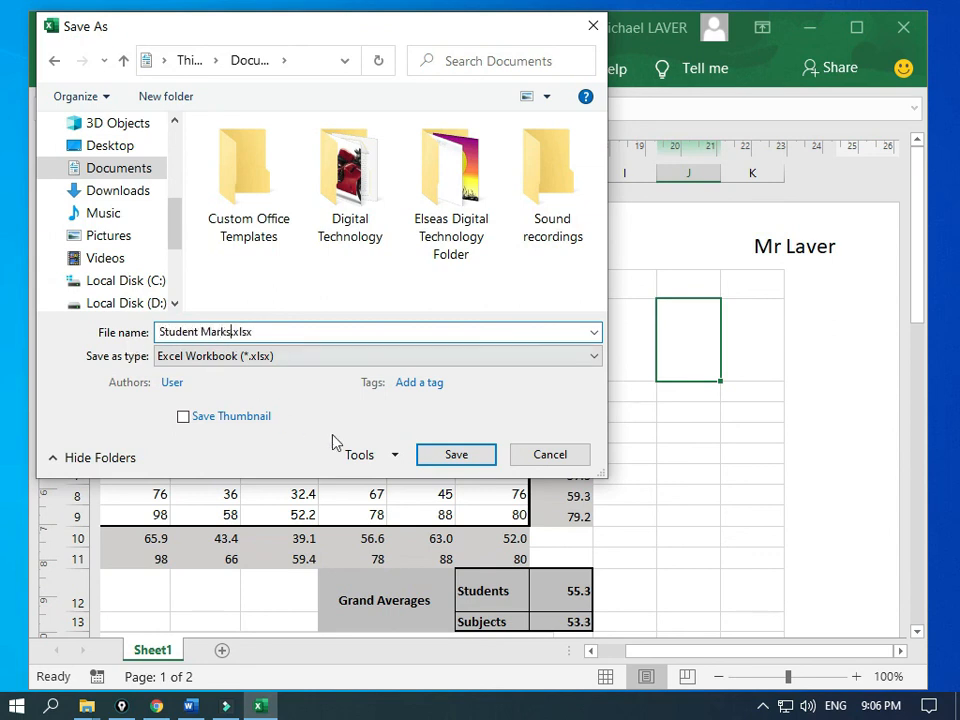
pyautogui.click(430, 459)
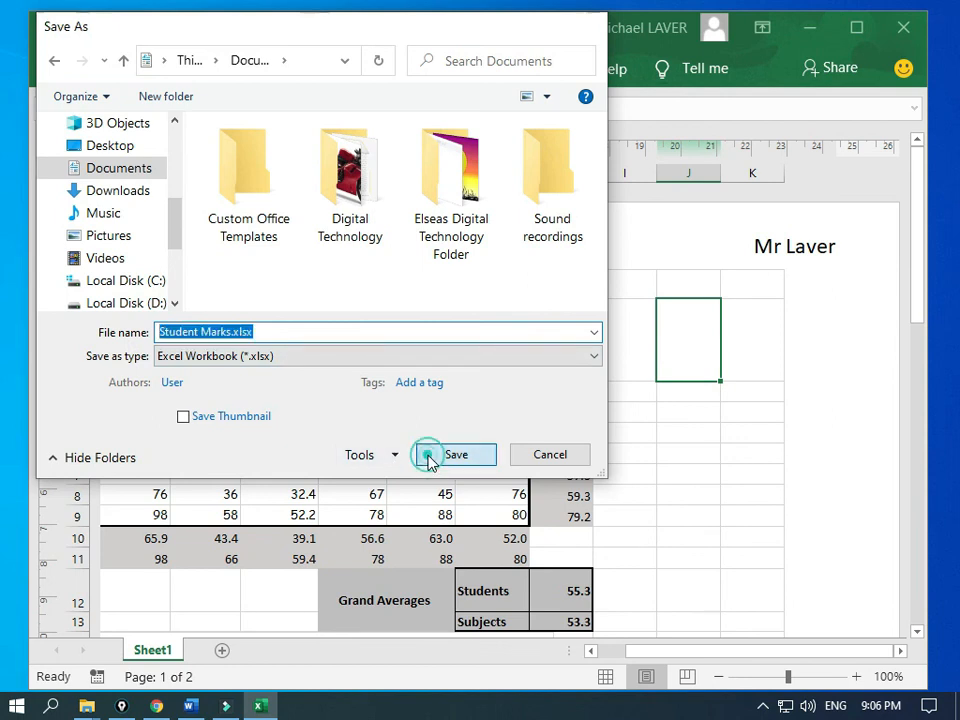